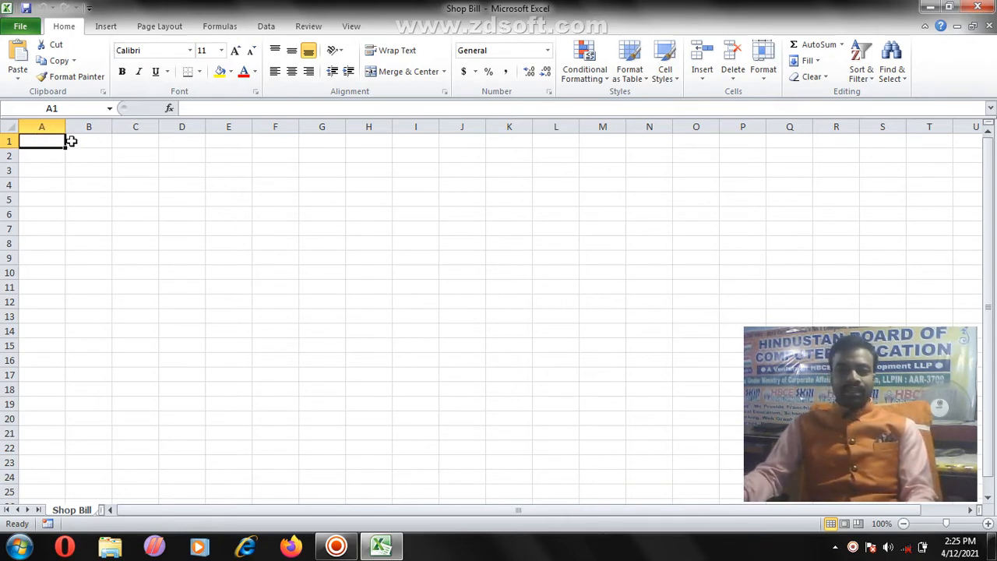
# Step: Merge A1:G1 and enter a bold 'Cash Memo' heading centred across it
pyautogui.moveTo(47, 140); pyautogui.dragTo(321, 151)
pyautogui.click(295, 183)
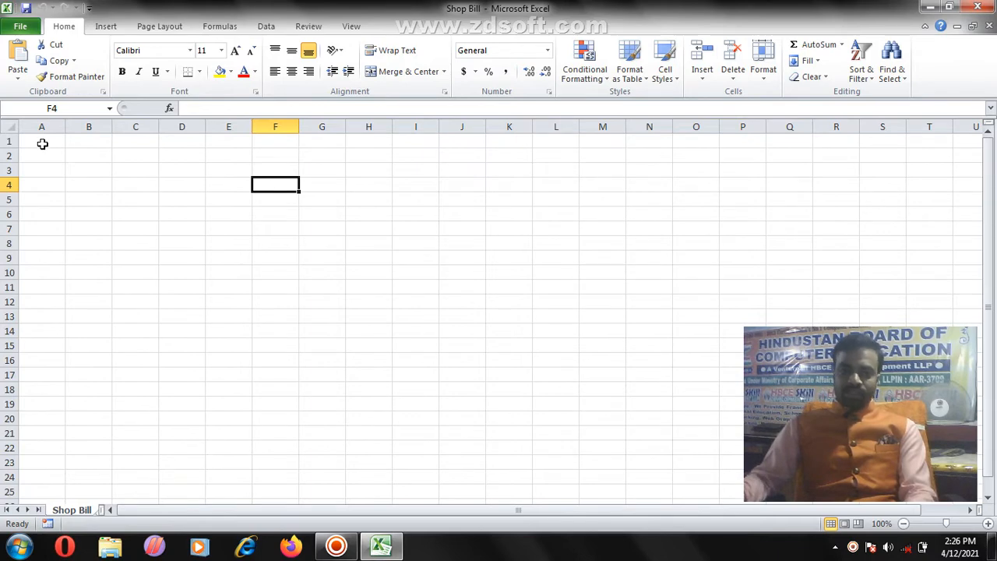
pyautogui.moveTo(42, 143); pyautogui.dragTo(310, 137)
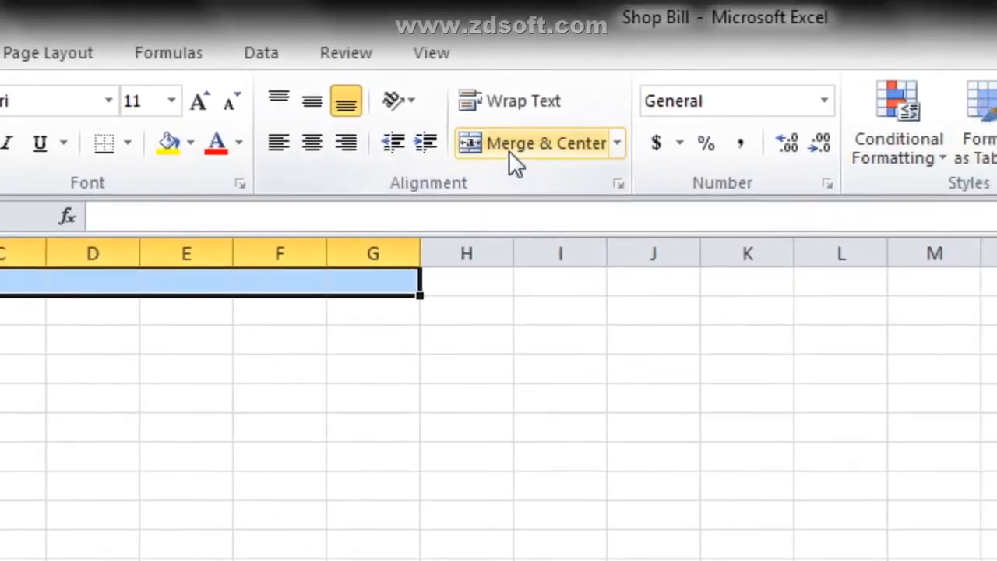
pyautogui.click(509, 150)
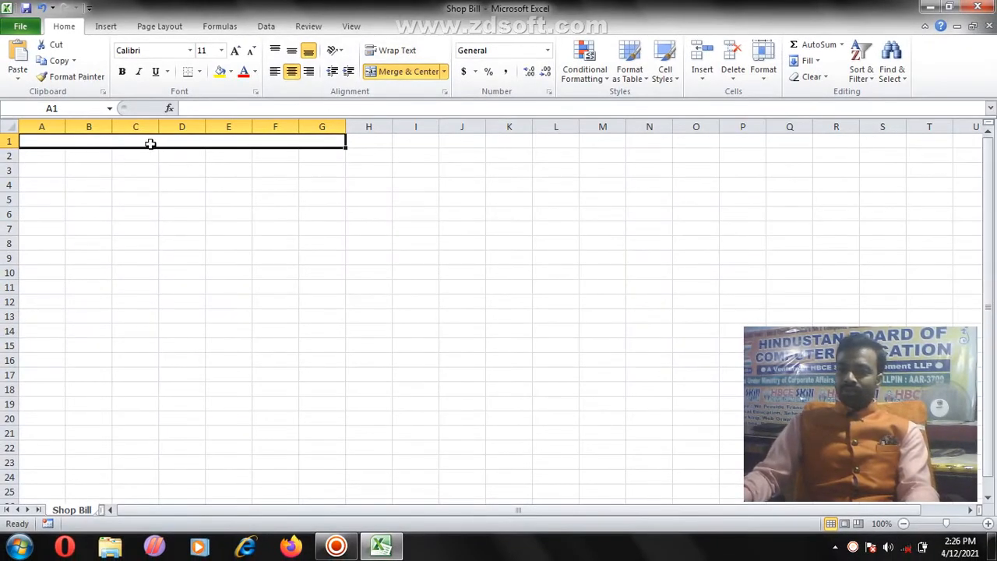
pyautogui.write('C')
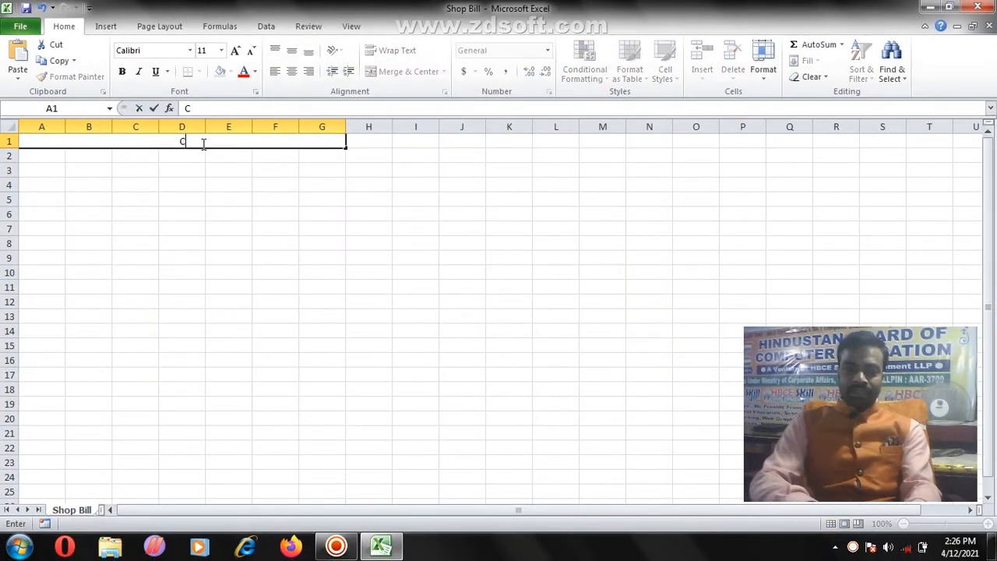
pyautogui.write('ash Memo')
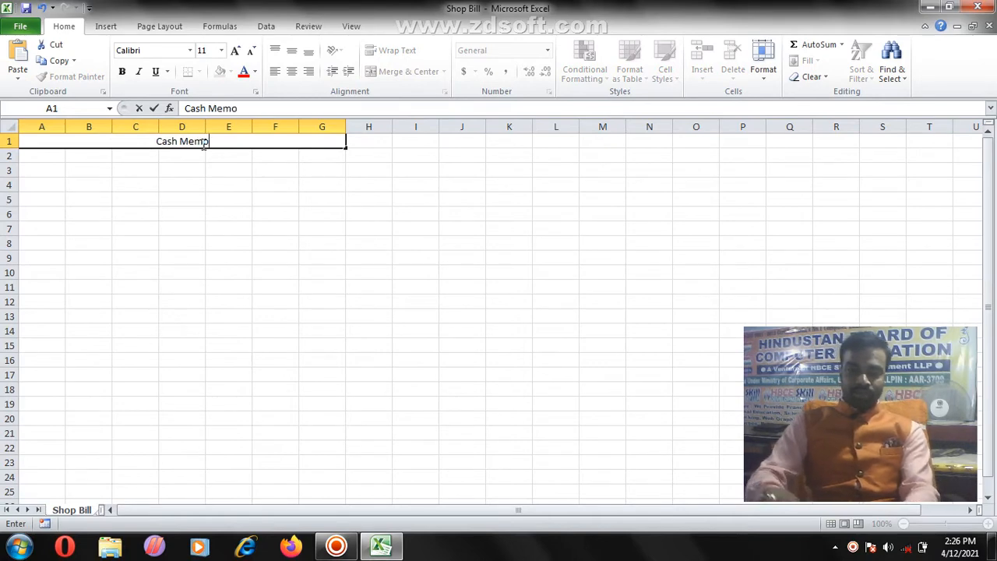
pyautogui.press('Return')
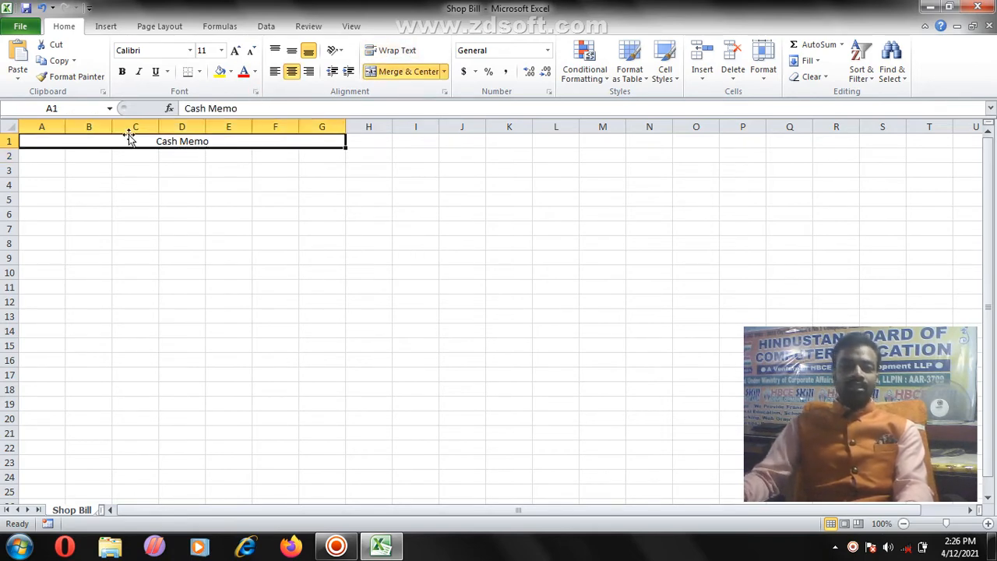
pyautogui.click(124, 74)
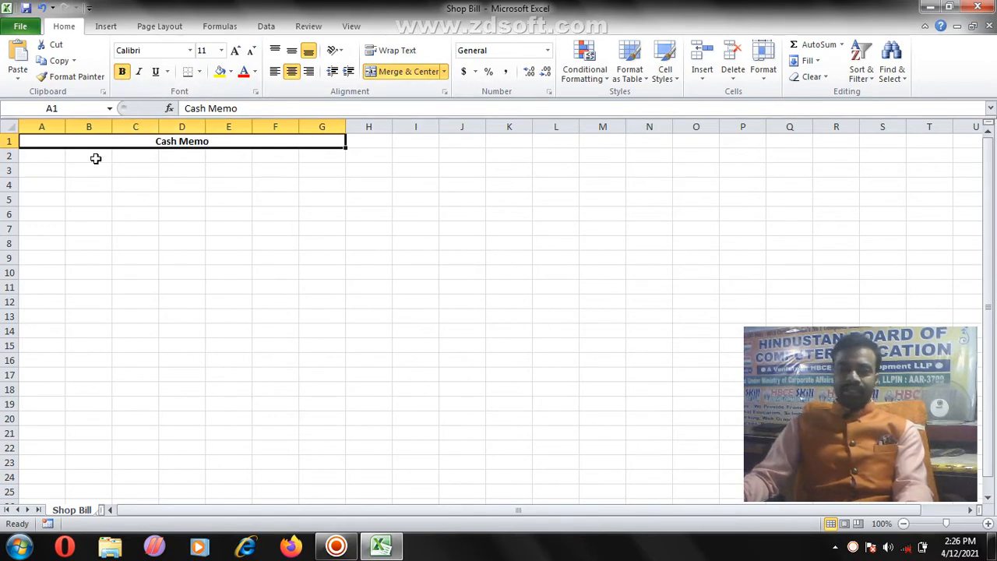
pyautogui.click(51, 157)
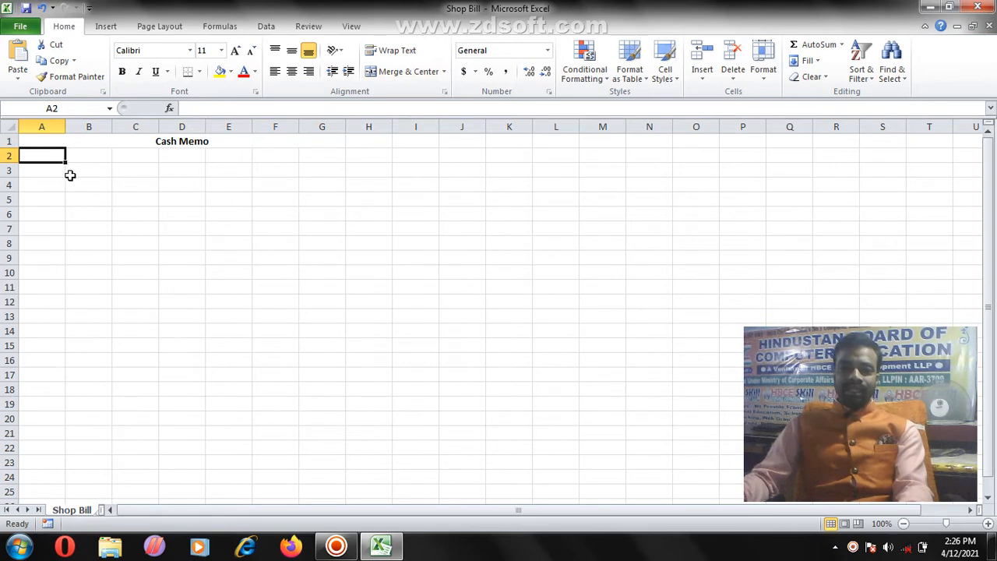
# Step: Merge A2:G4 and enter the shop name 'VISHAL GENERAL STORSE'
pyautogui.moveTo(39, 154); pyautogui.dragTo(318, 179)
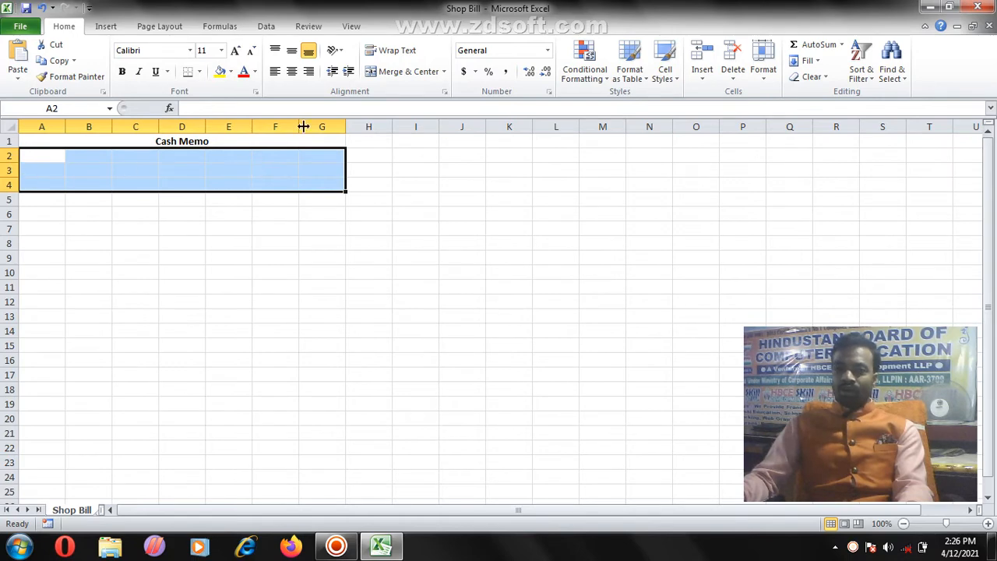
pyautogui.click(400, 75)
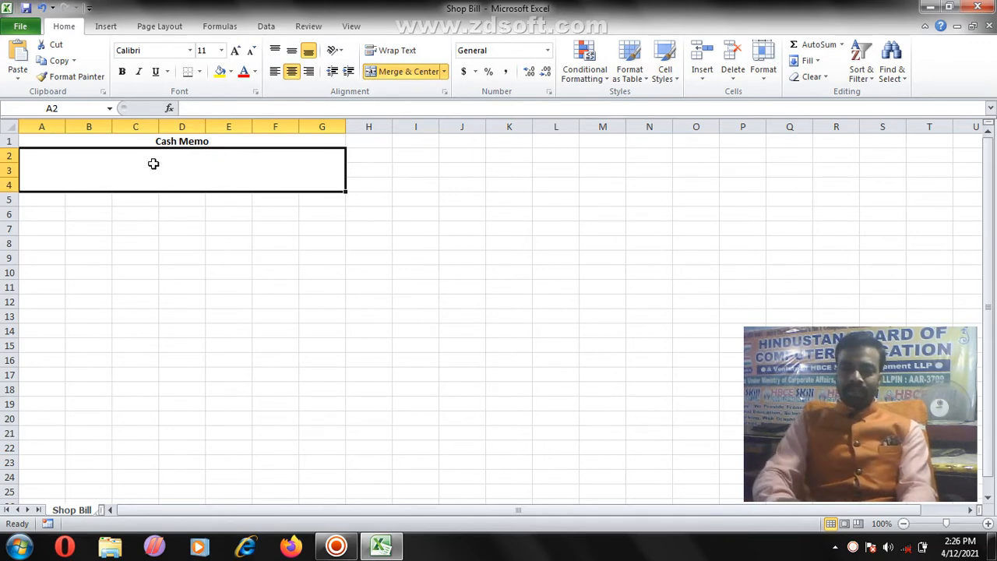
pyautogui.write('VISHA')
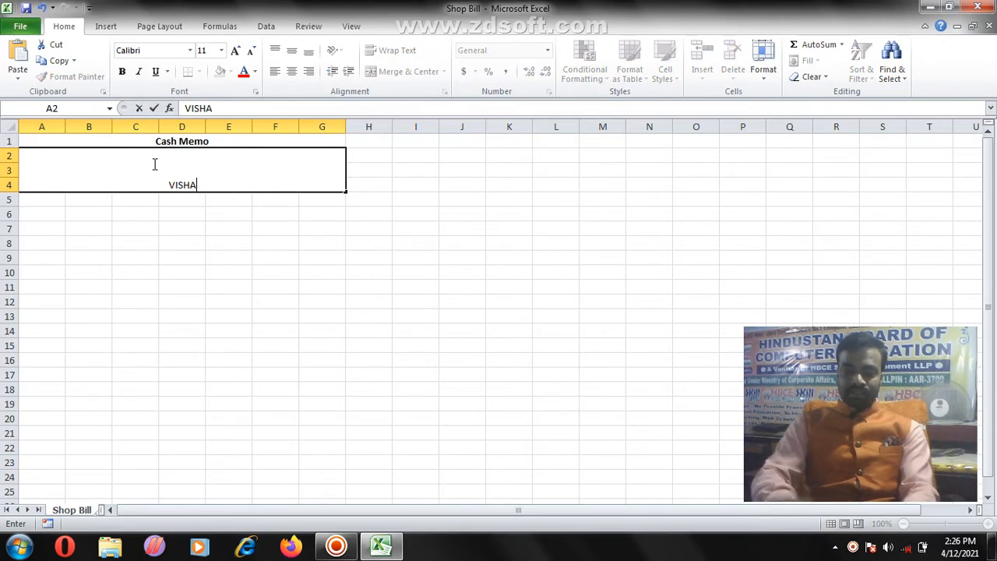
pyautogui.write('L')
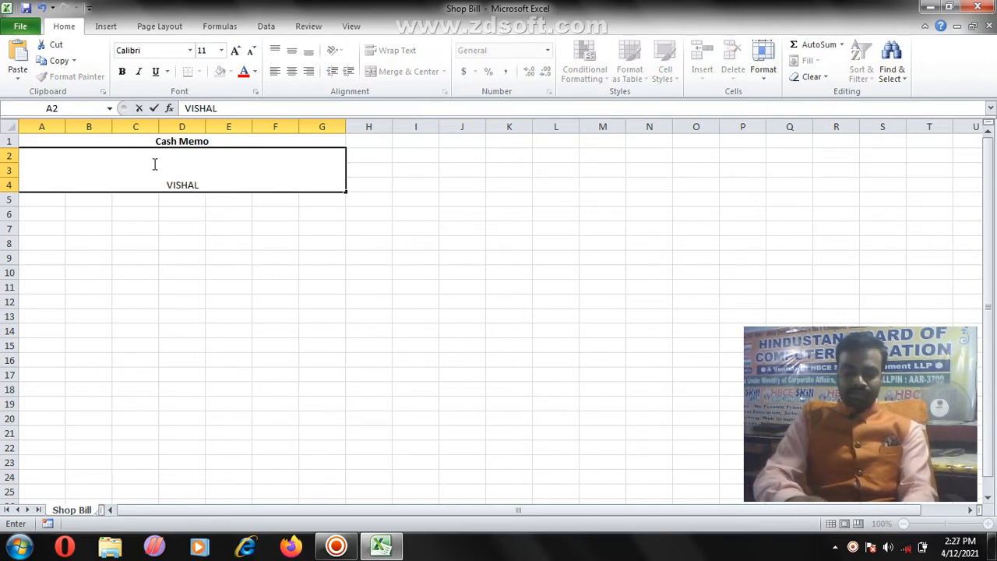
pyautogui.write(' GEB')
pyautogui.press('BackSpace')
pyautogui.write('NE')
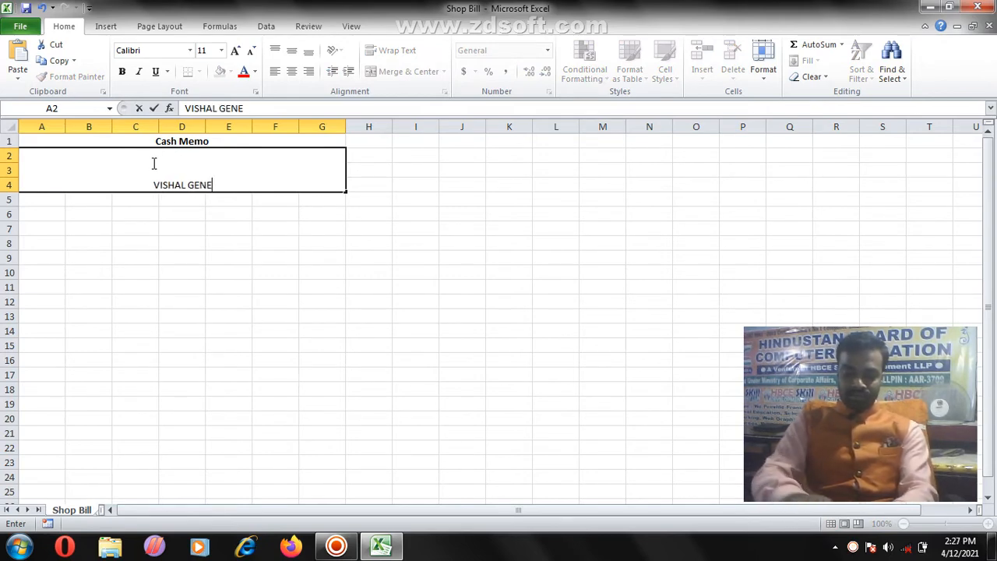
pyautogui.write('RAL STO')
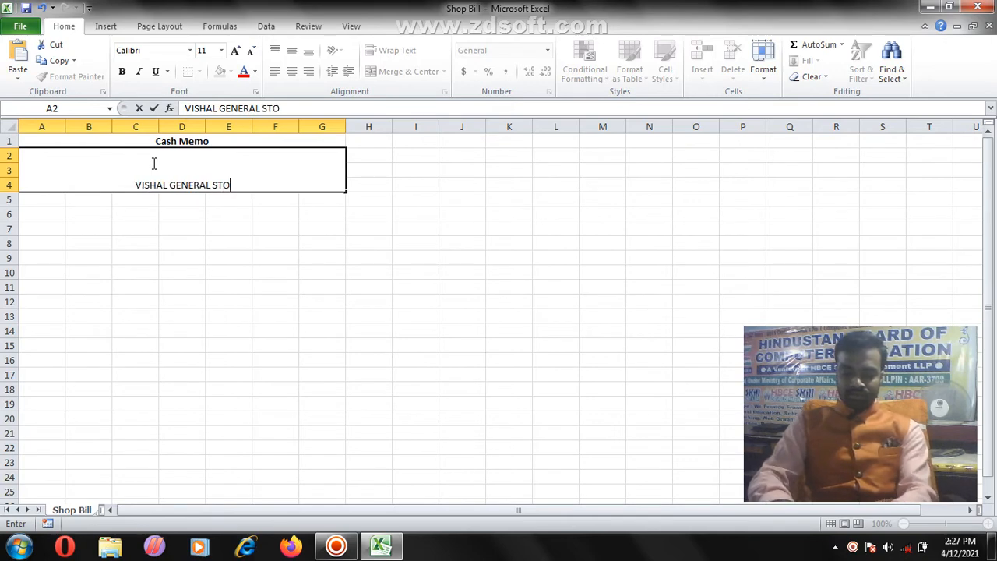
pyautogui.write('RSE')
pyautogui.press('Return')
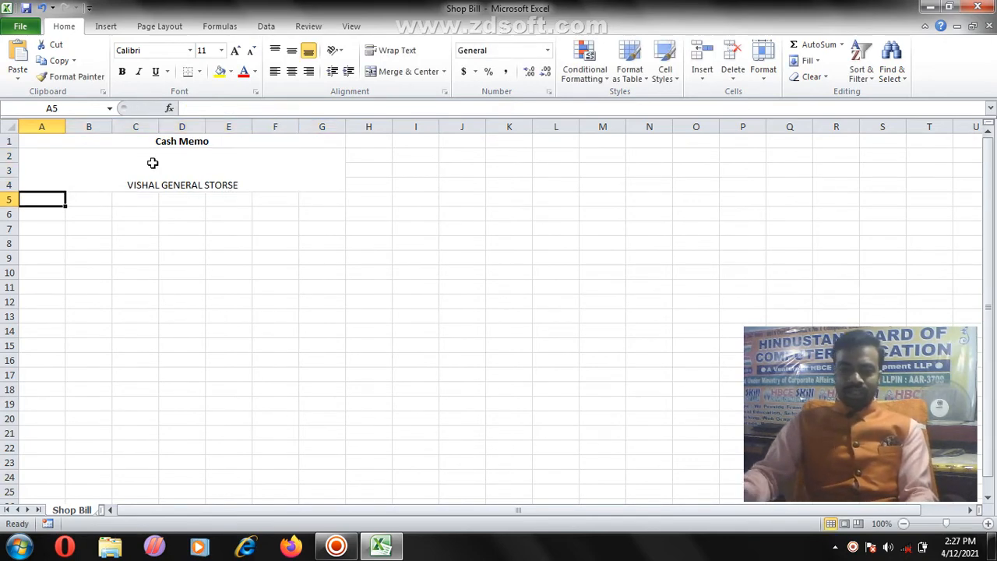
# Step: Middle-align the shop name and make it bold at 28 pt
pyautogui.click(152, 165)
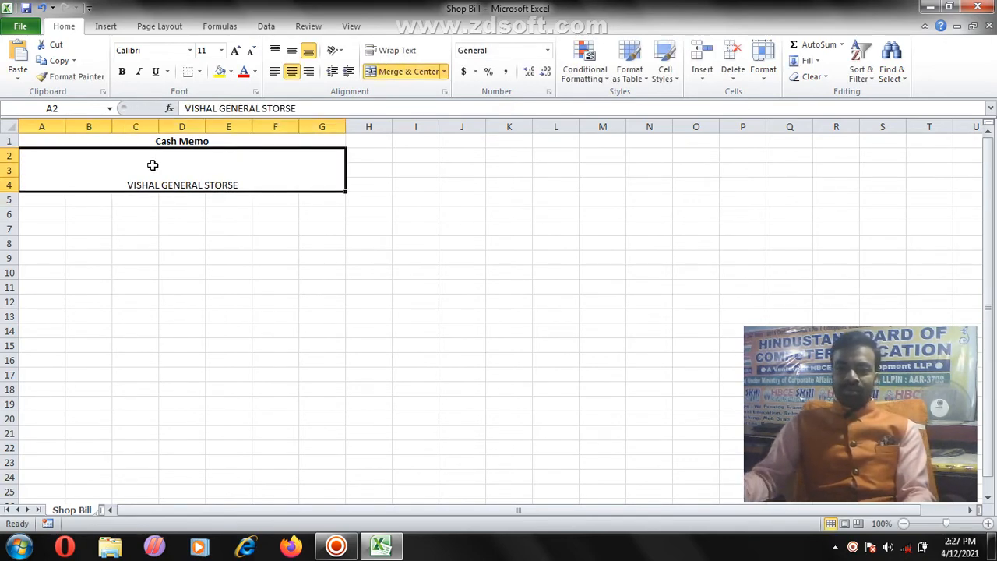
pyautogui.click(293, 53)
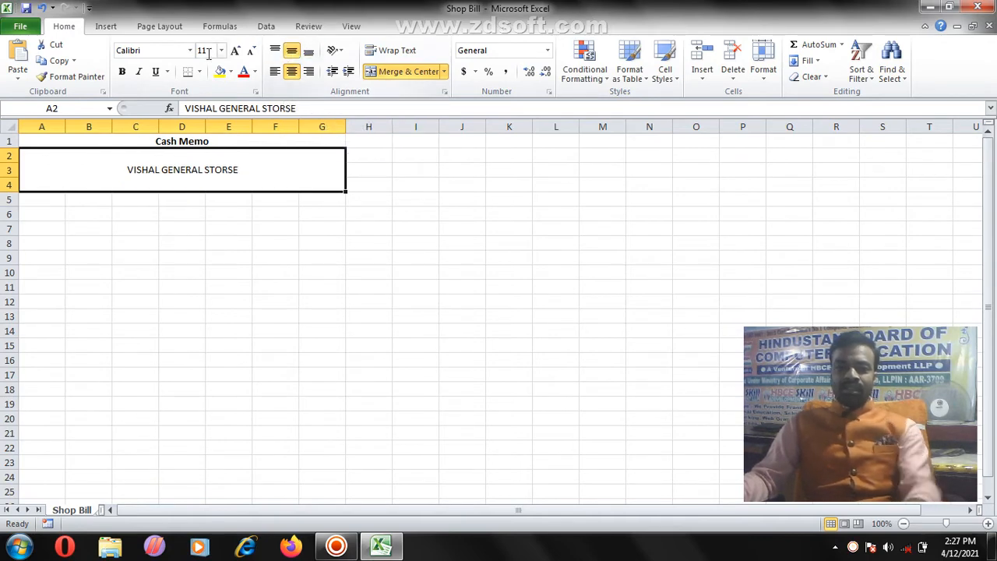
pyautogui.click(236, 51)
pyautogui.click(236, 50)
pyautogui.click(236, 51)
pyautogui.click(235, 51)
pyautogui.click(235, 51)
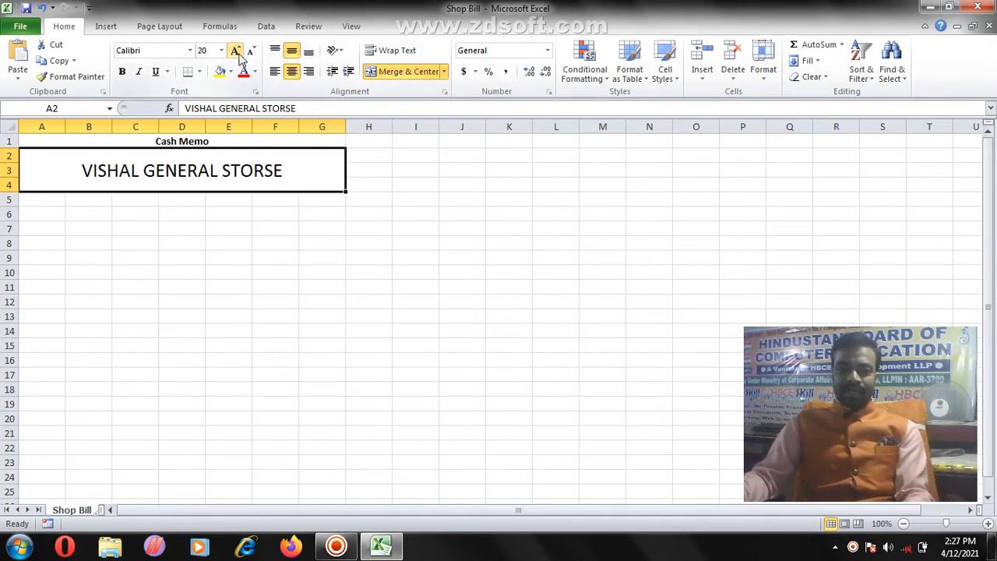
pyautogui.click(235, 50)
pyautogui.click(122, 71)
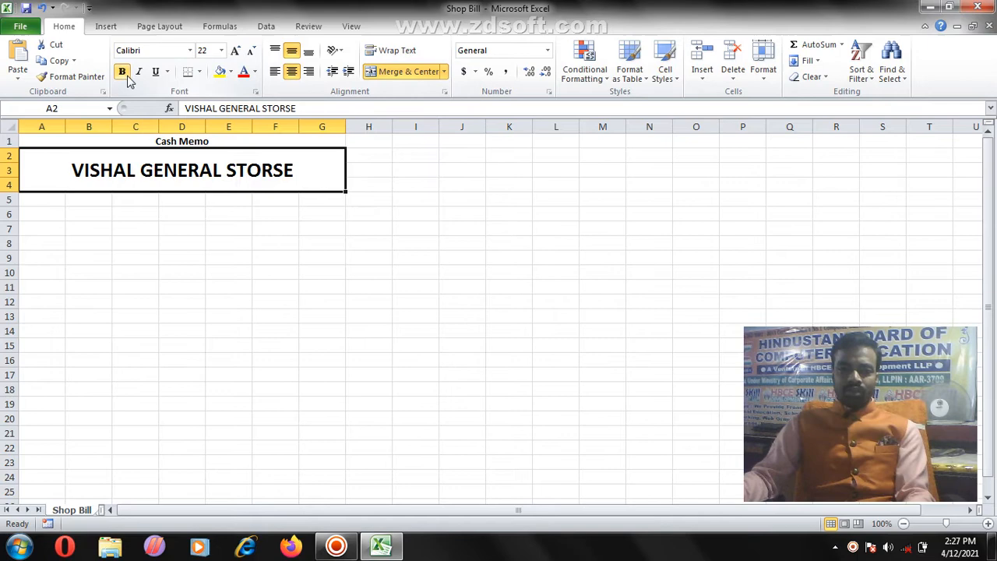
pyautogui.click(234, 52)
pyautogui.click(235, 53)
pyautogui.click(234, 53)
pyautogui.click(235, 52)
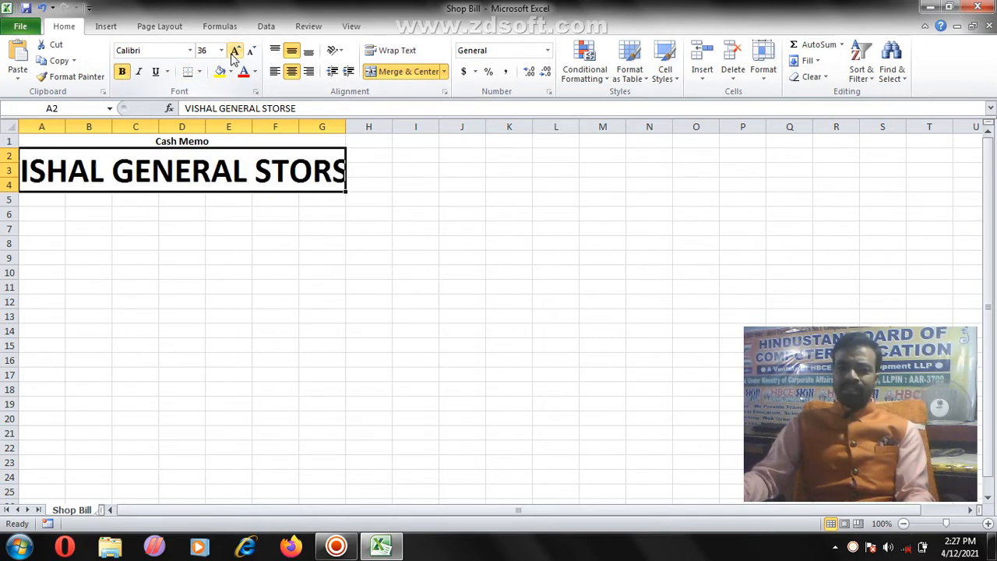
pyautogui.click(251, 51)
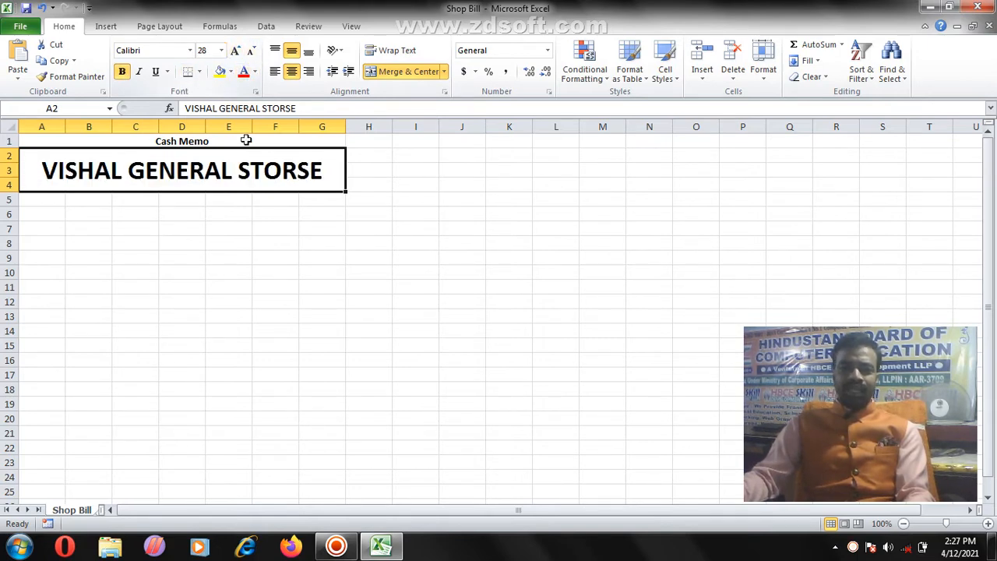
pyautogui.click(304, 198)
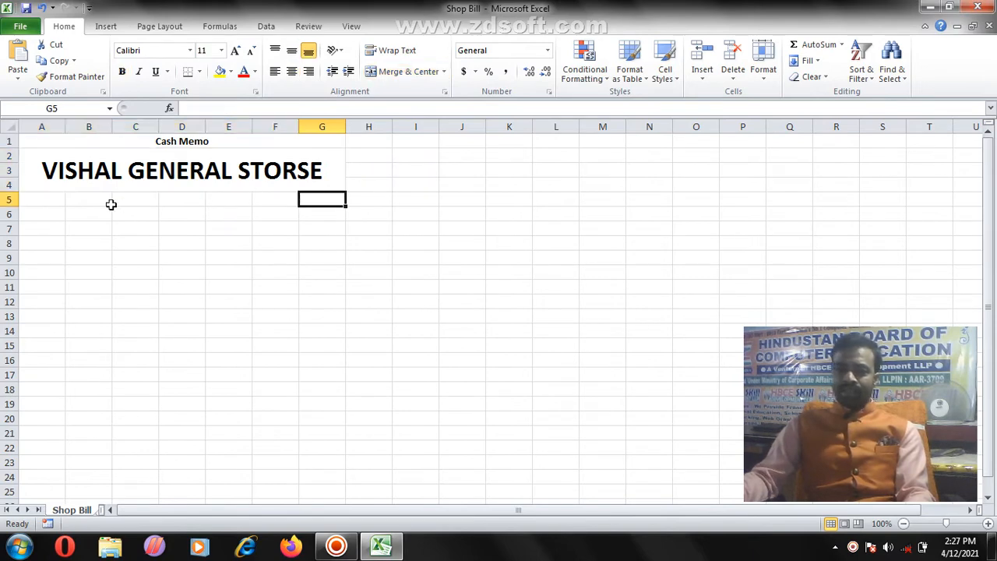
pyautogui.click(45, 202)
pyautogui.keyDown('shift'); pyautogui.click(322, 202); pyautogui.keyUp('shift')
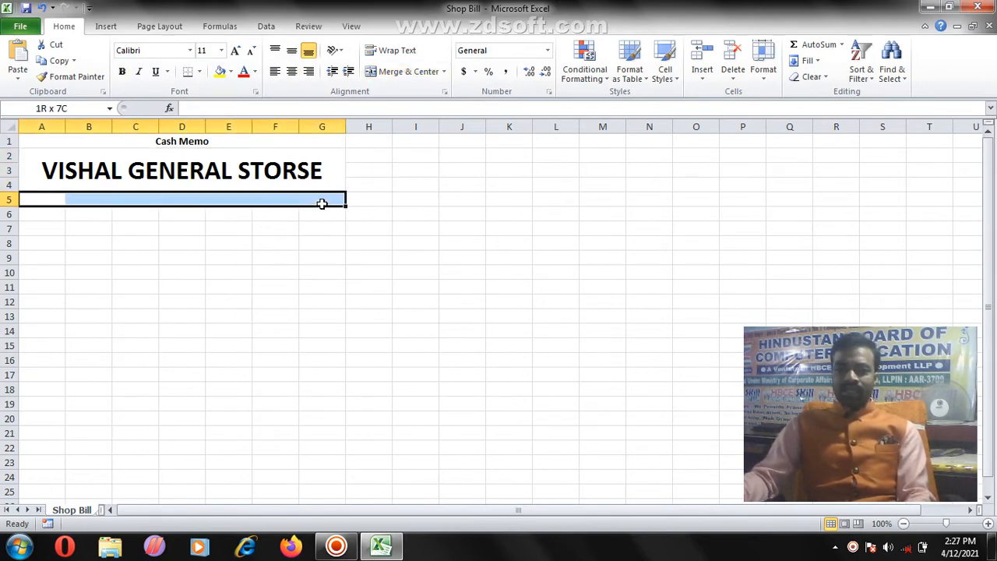
# Step: Merge A5:G5 and enter the shop's address line
pyautogui.click(391, 77)
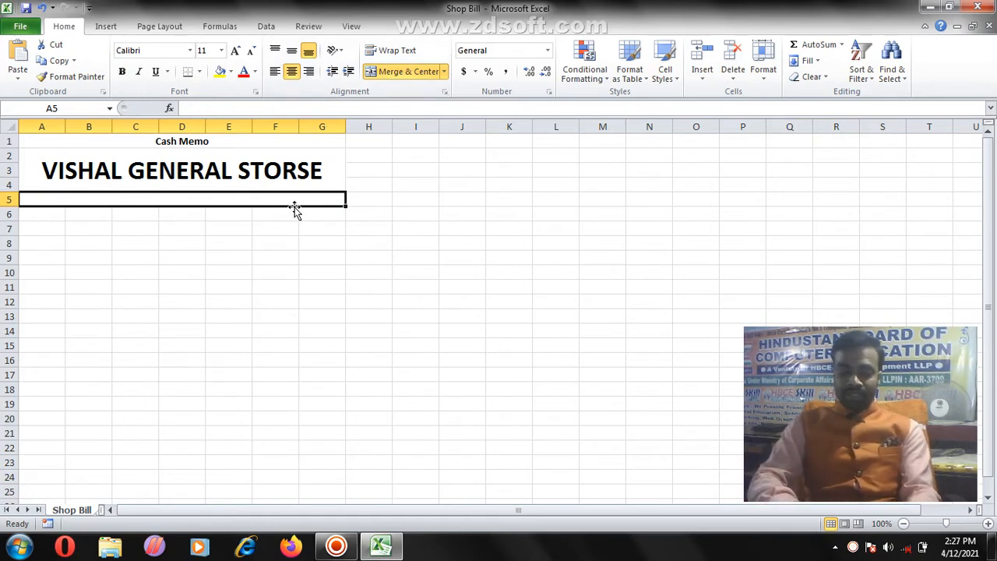
pyautogui.write('d')
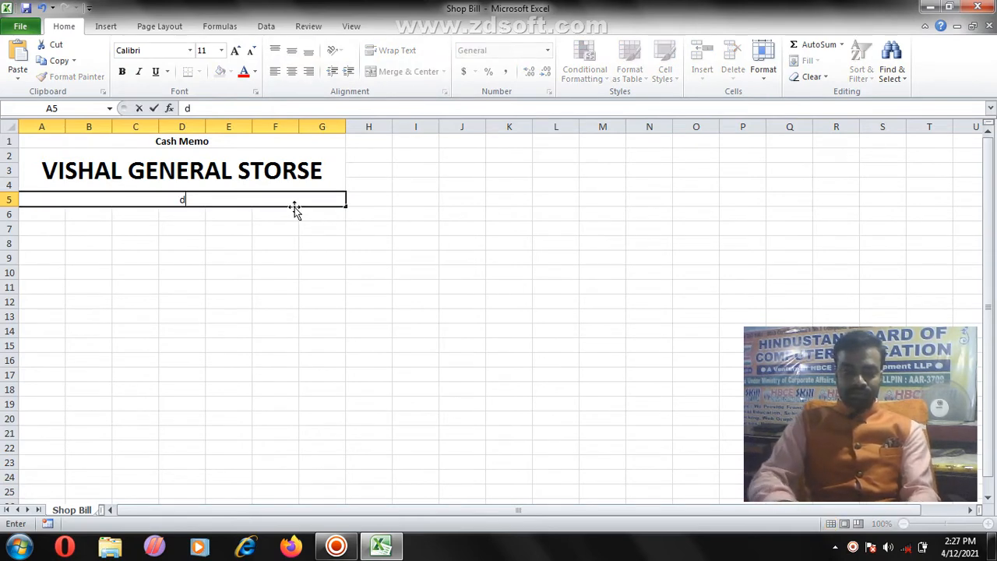
pyautogui.press('BackSpace')
pyautogui.write('DUDH')
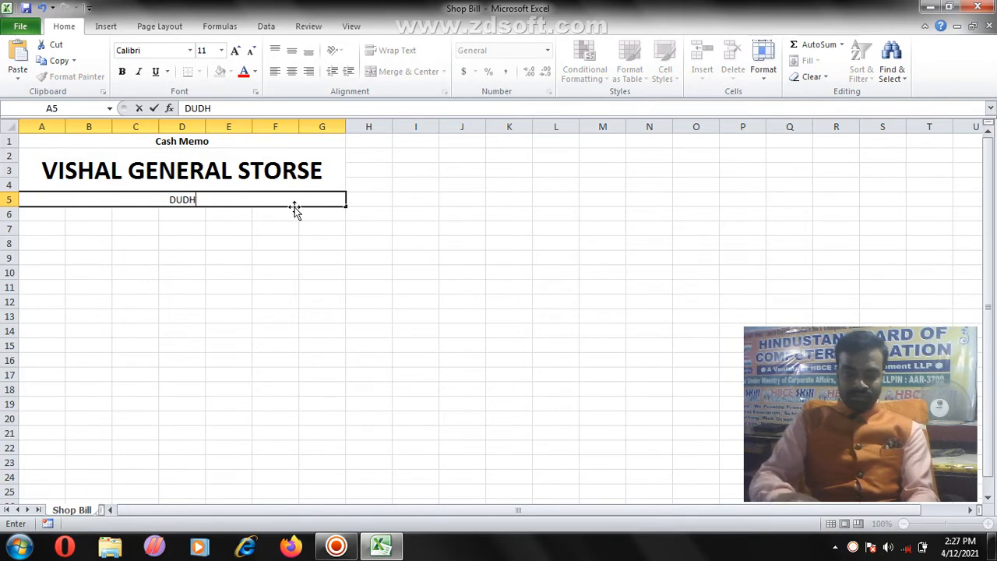
pyautogui.write('PURA')
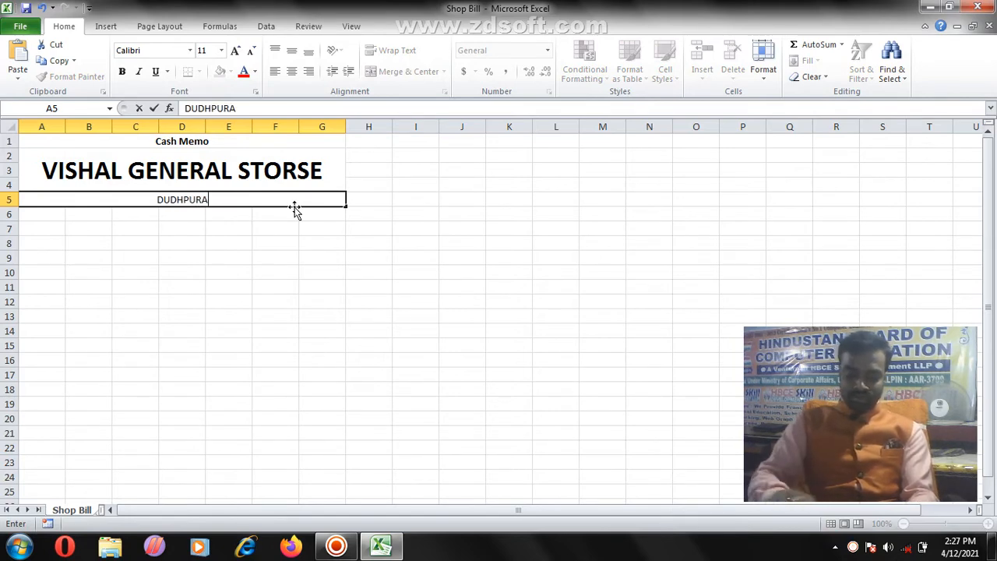
pyautogui.write(' BAZA')
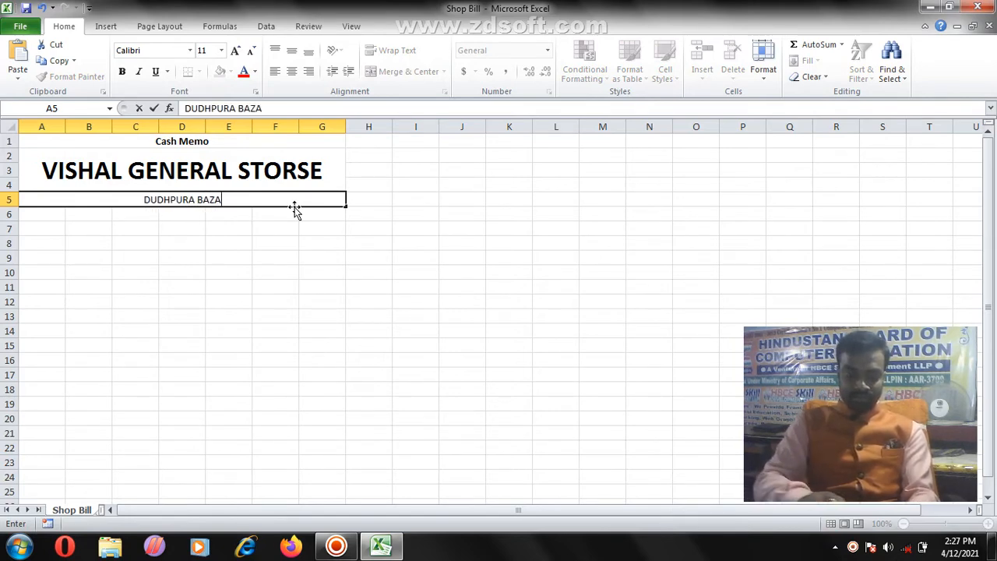
pyautogui.write('R, MAIN')
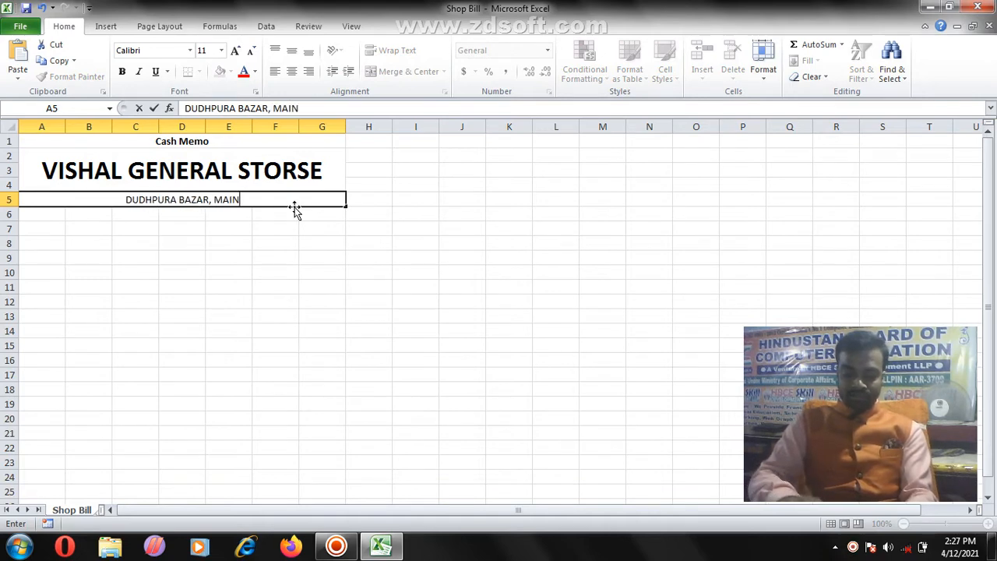
pyautogui.write(' ROAD')
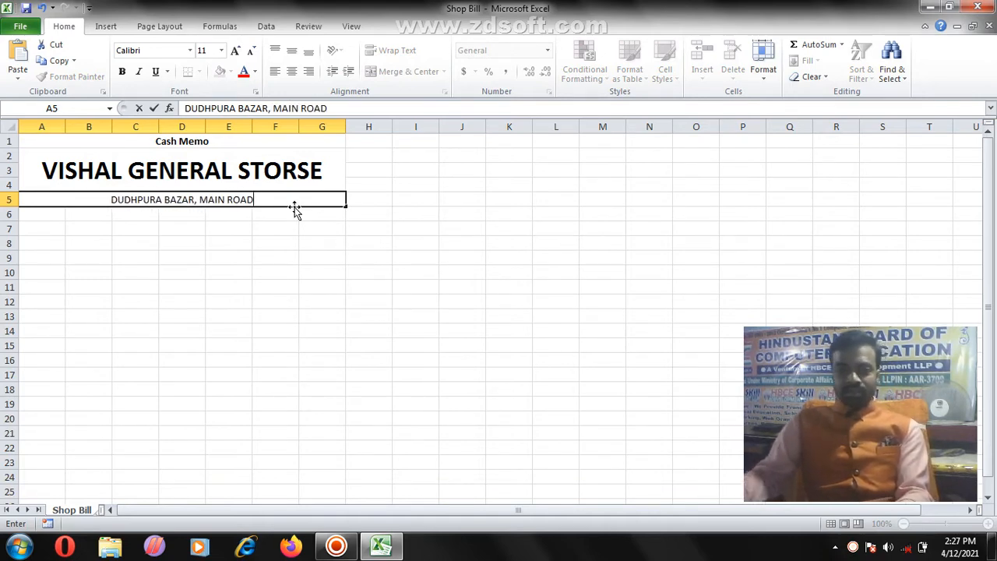
pyautogui.click(282, 203)
pyautogui.click(247, 212)
# Step: Make the address line bold at 12 pt
pyautogui.click(226, 199)
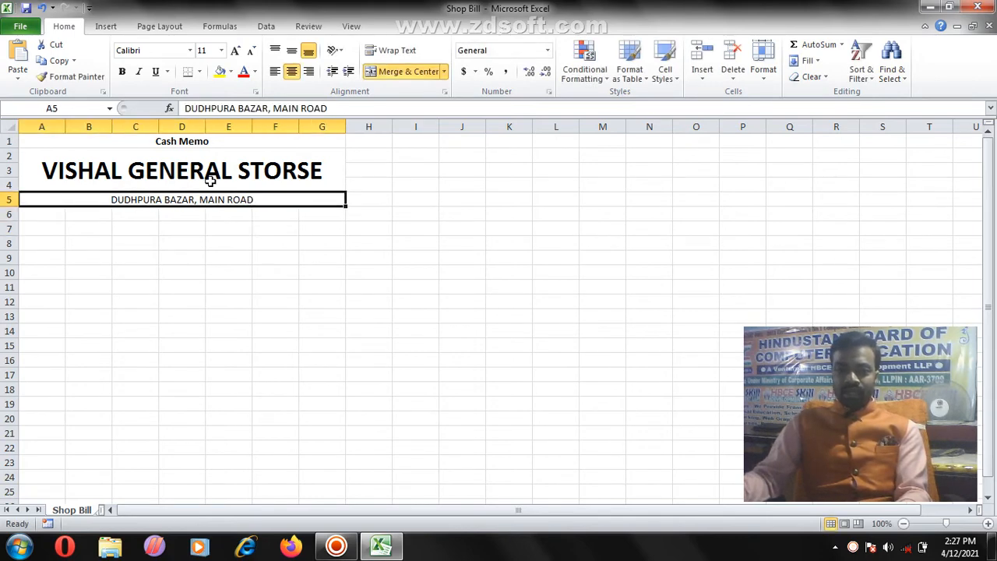
pyautogui.click(122, 71)
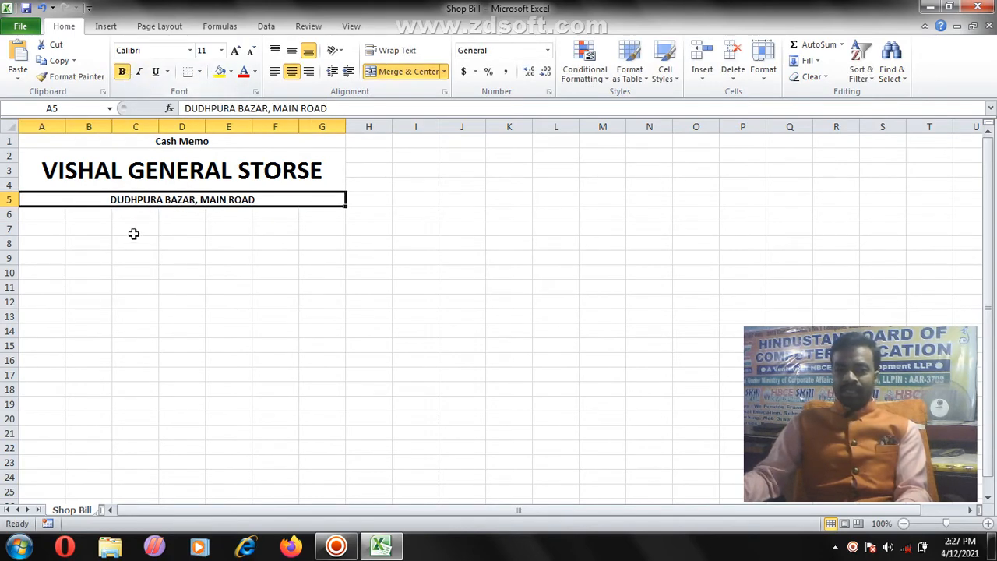
pyautogui.click(235, 50)
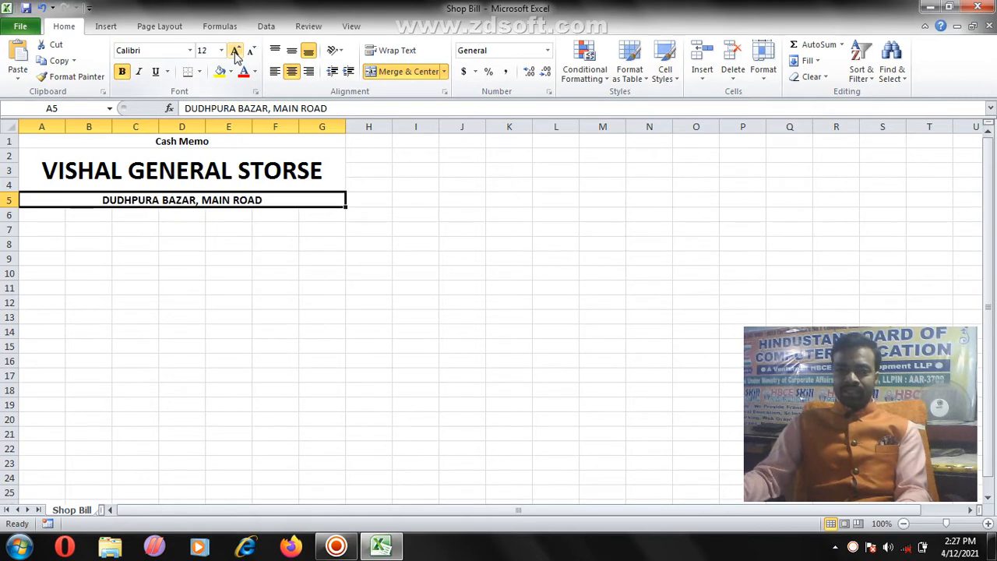
pyautogui.click(235, 50)
pyautogui.click(252, 52)
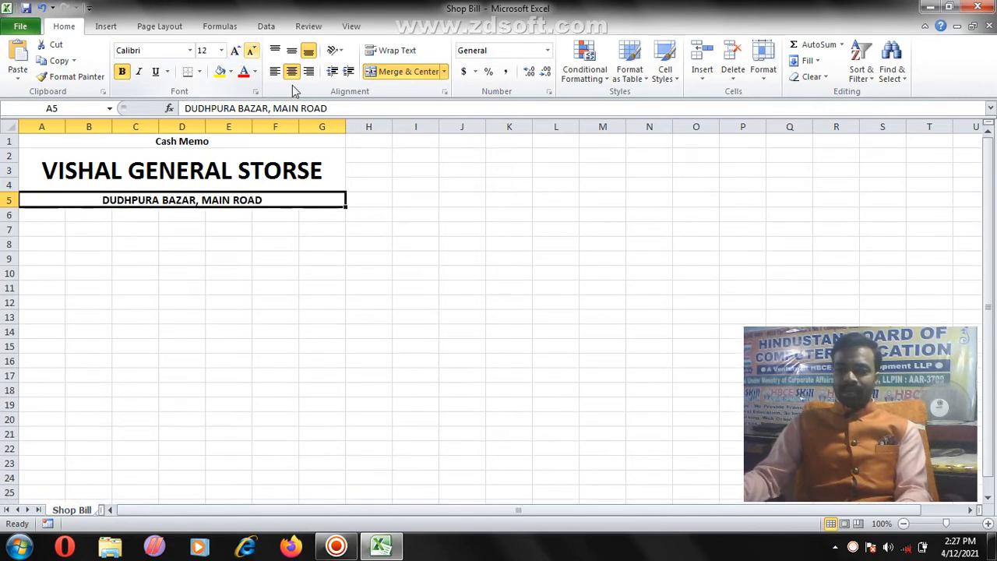
pyautogui.click(276, 216)
pyautogui.moveTo(144, 139); pyautogui.dragTo(129, 195)
pyautogui.click(187, 258)
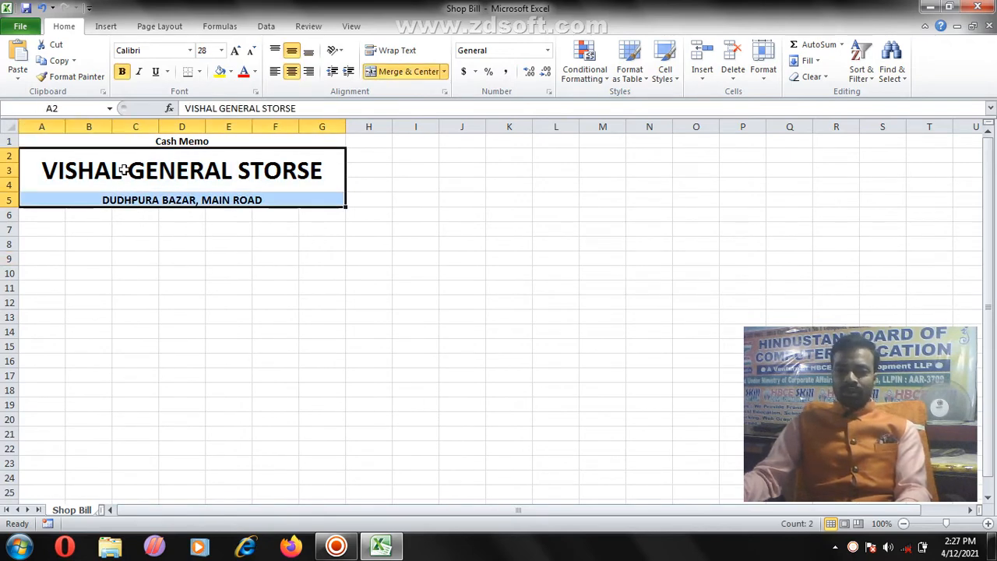
# Step: Apply Times New Roman to the store name and address, reducing the store name to 24 pt
pyautogui.click(189, 50)
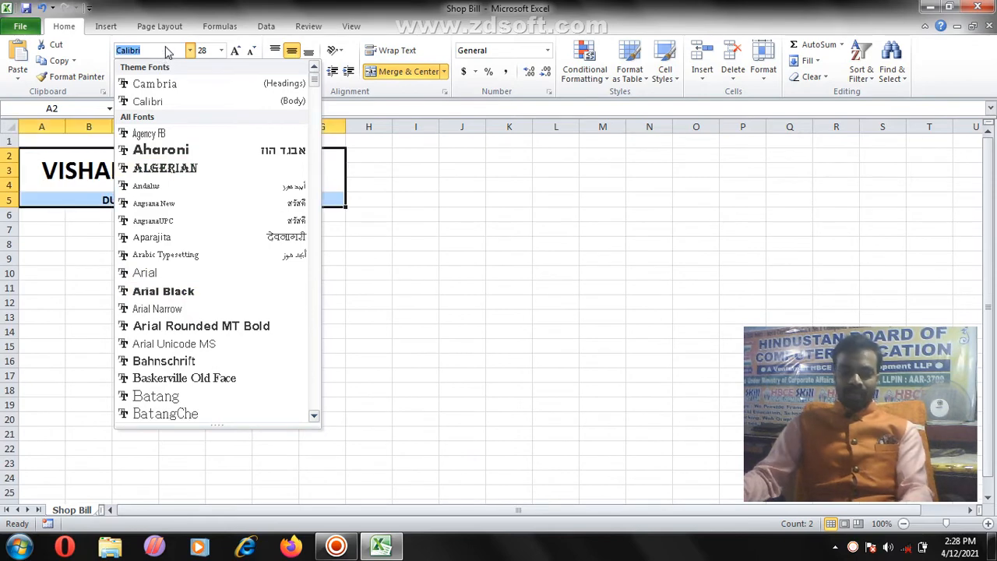
pyautogui.write('Times New Roman')
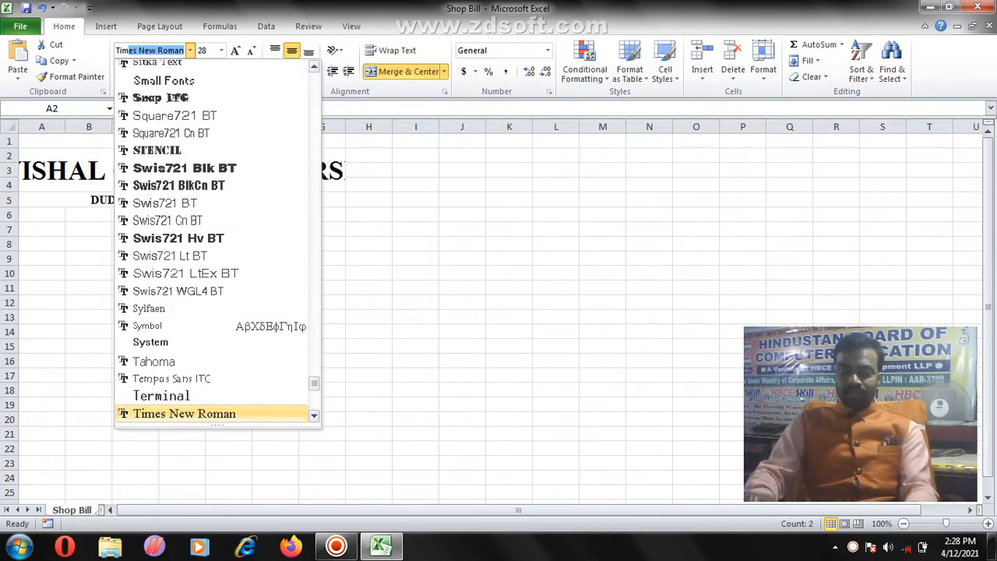
pyautogui.press('Return')
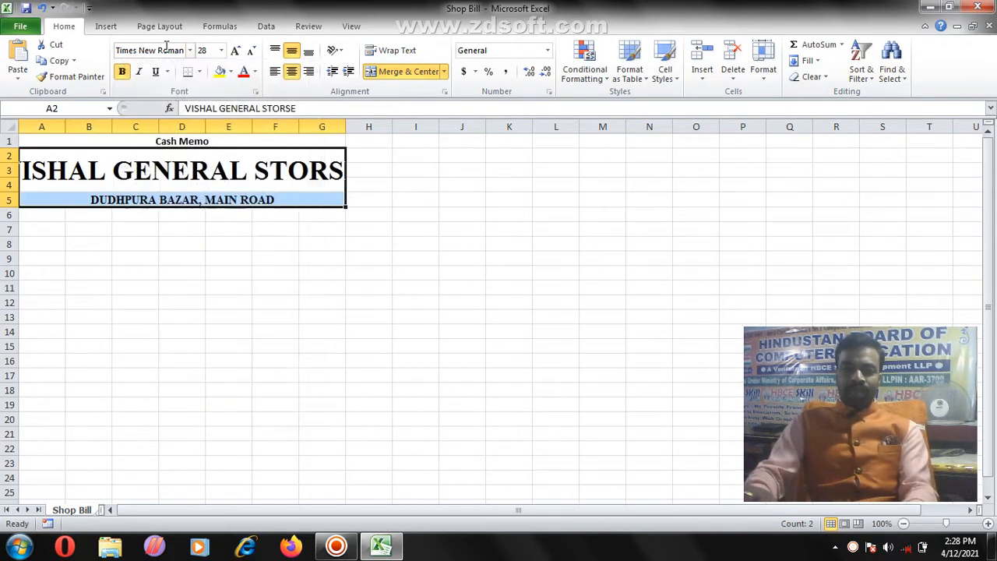
pyautogui.click(123, 175)
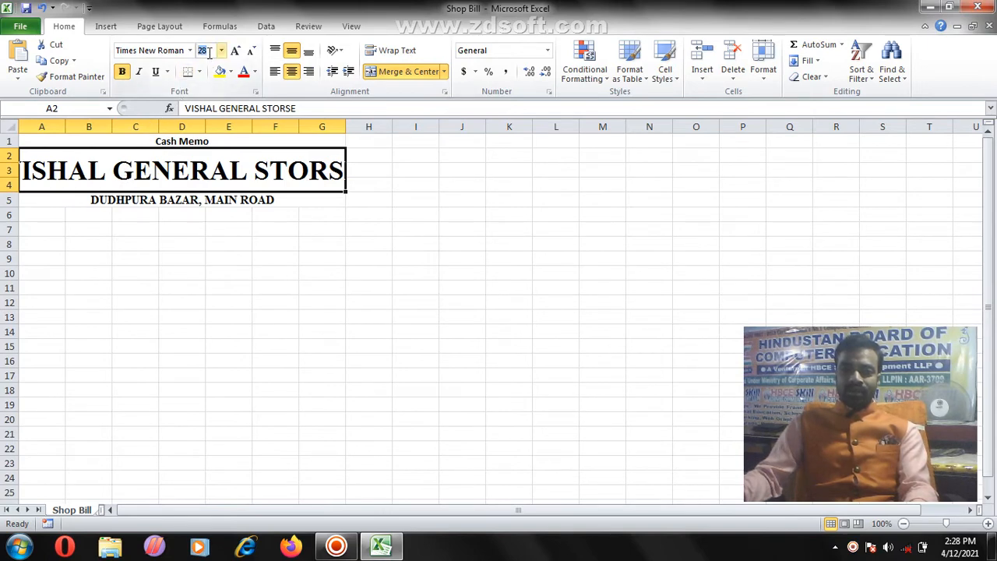
pyautogui.click(250, 51)
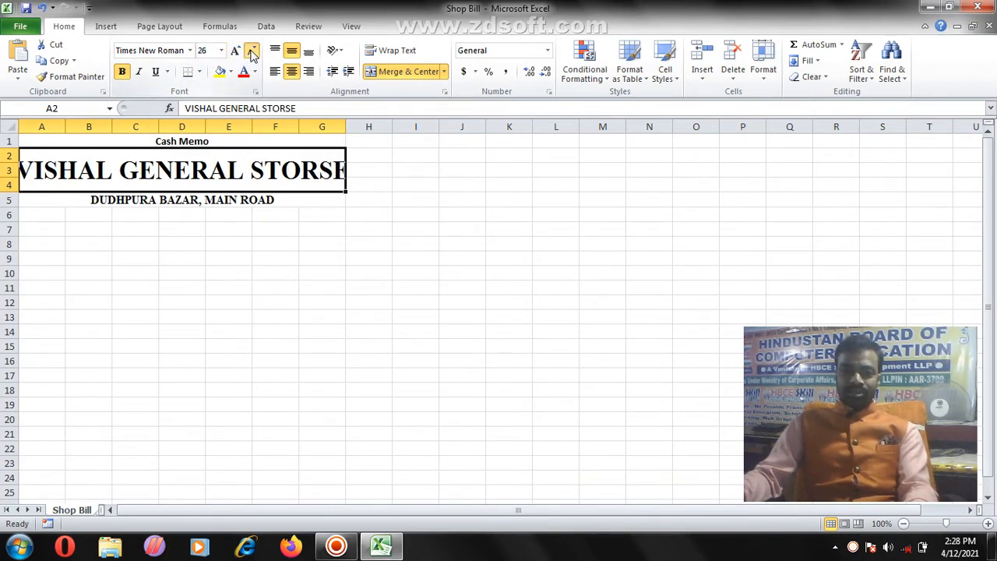
pyautogui.click(251, 51)
pyautogui.click(219, 242)
pyautogui.click(178, 178)
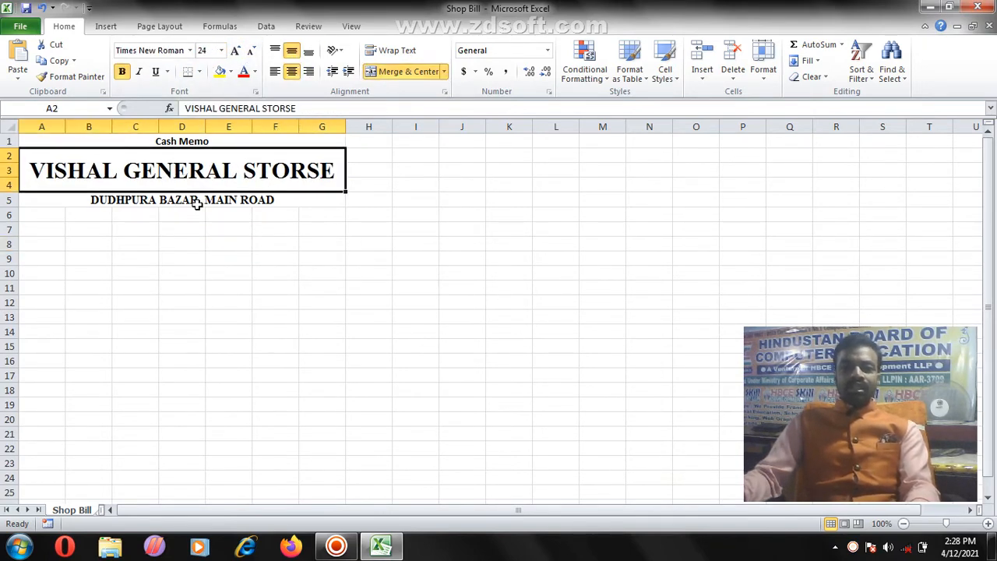
pyautogui.click(196, 199)
pyautogui.click(290, 228)
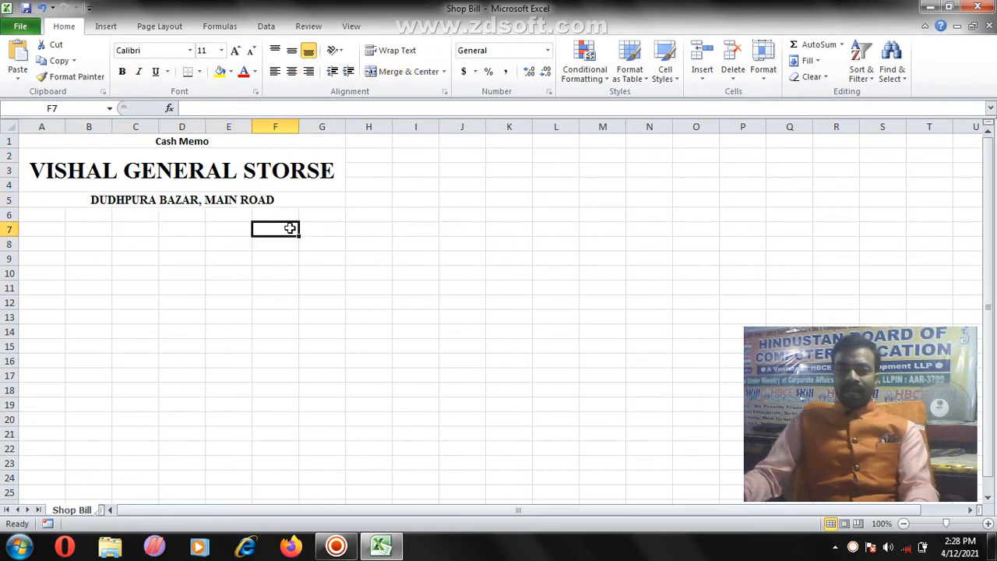
# Step: Set the Cash Memo heading in A1 to Times New Roman
pyautogui.click(119, 174)
pyautogui.click(150, 143)
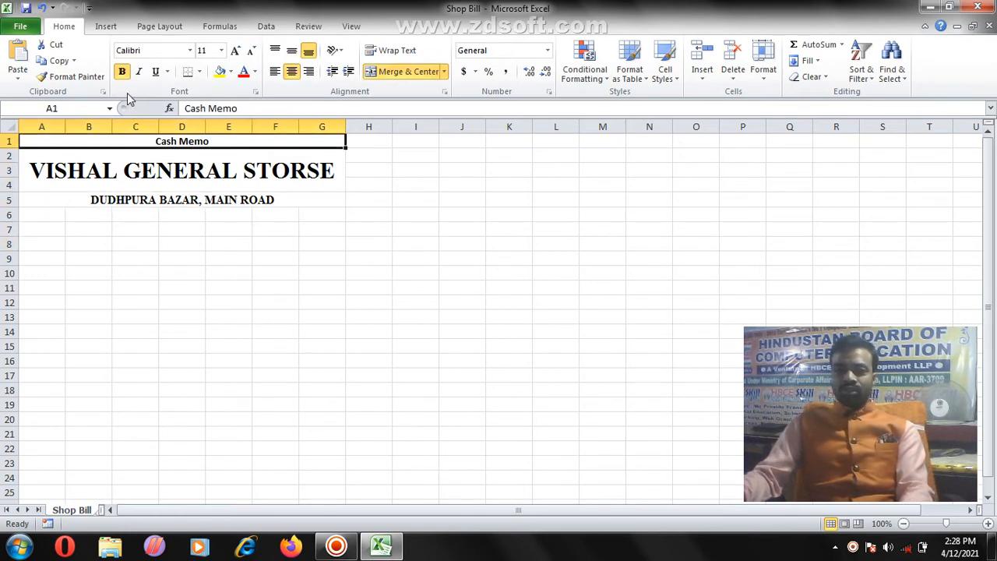
pyautogui.click(164, 50)
pyautogui.write('Times New Roman')
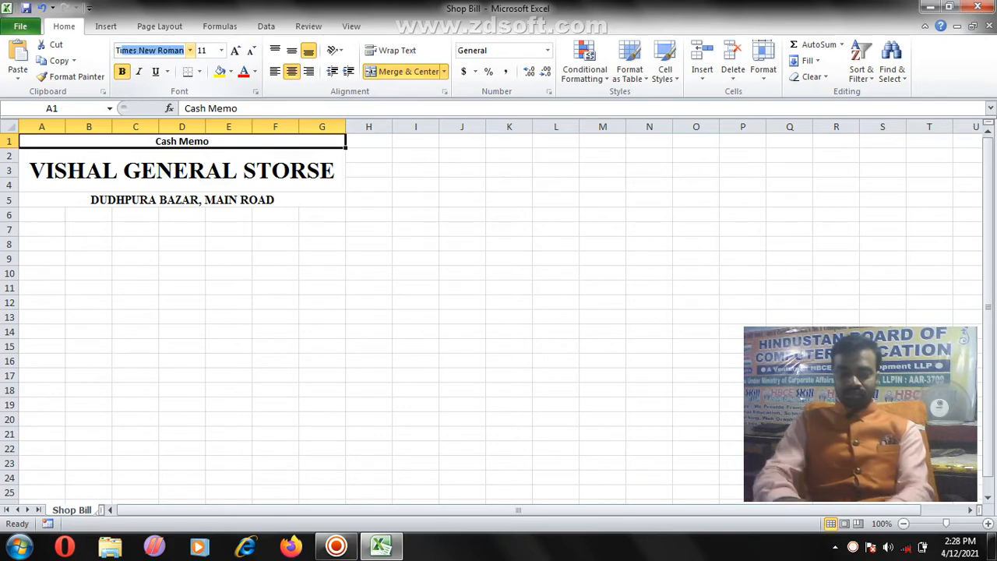
pyautogui.press('Return')
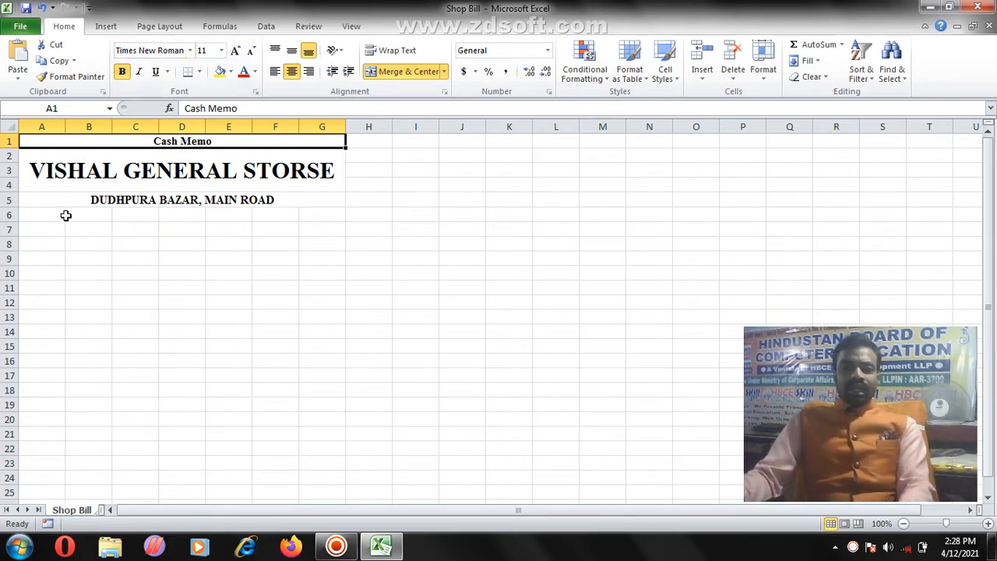
# Step: Merge A6:B6 and enter a left-aligned 'Receipt Number :' label
pyautogui.moveTo(51, 215); pyautogui.dragTo(87, 215)
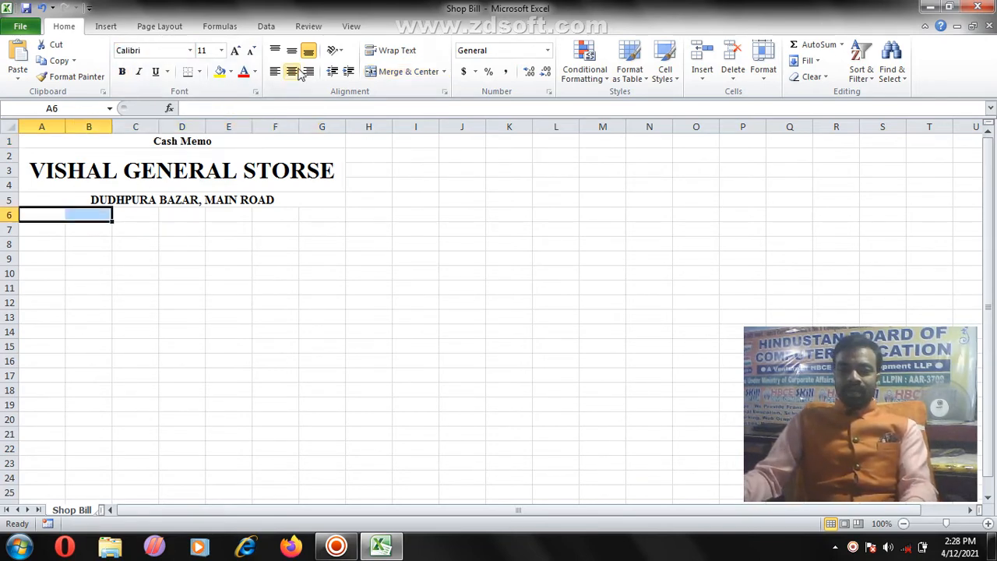
pyautogui.click(382, 74)
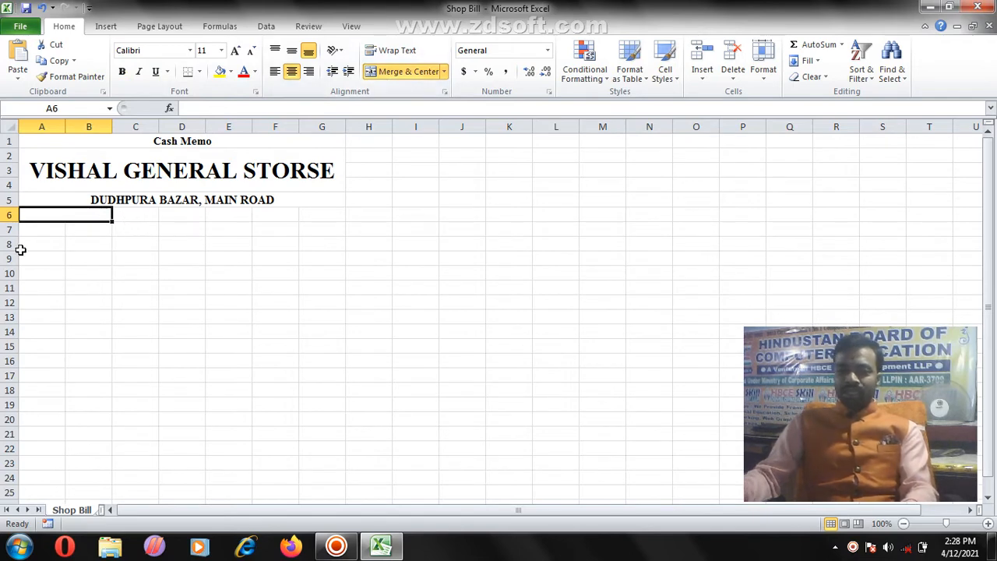
pyautogui.write('rE')
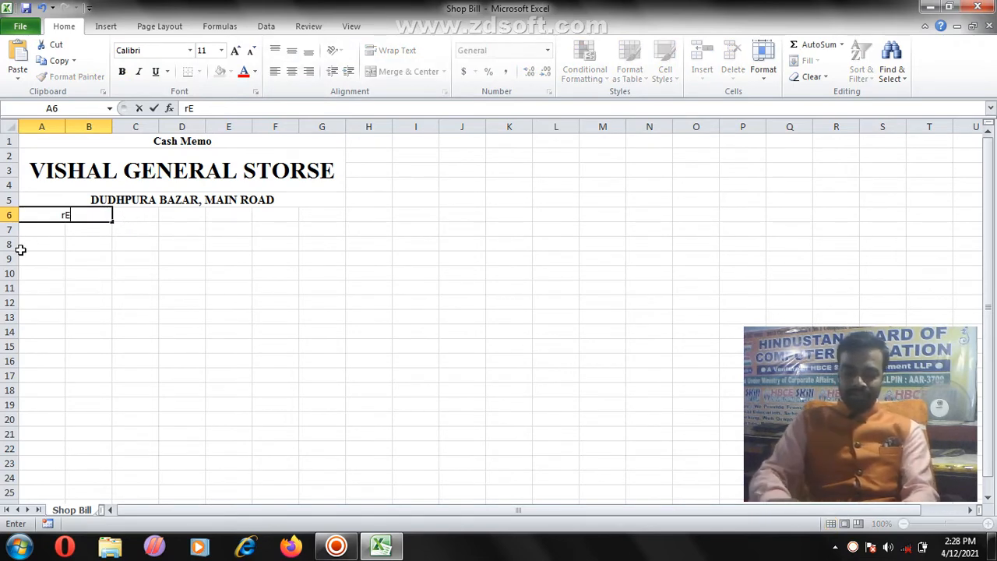
pyautogui.write('C')
pyautogui.press('BackSpace')
pyautogui.press('BackSpace')
pyautogui.press('BackSpace')
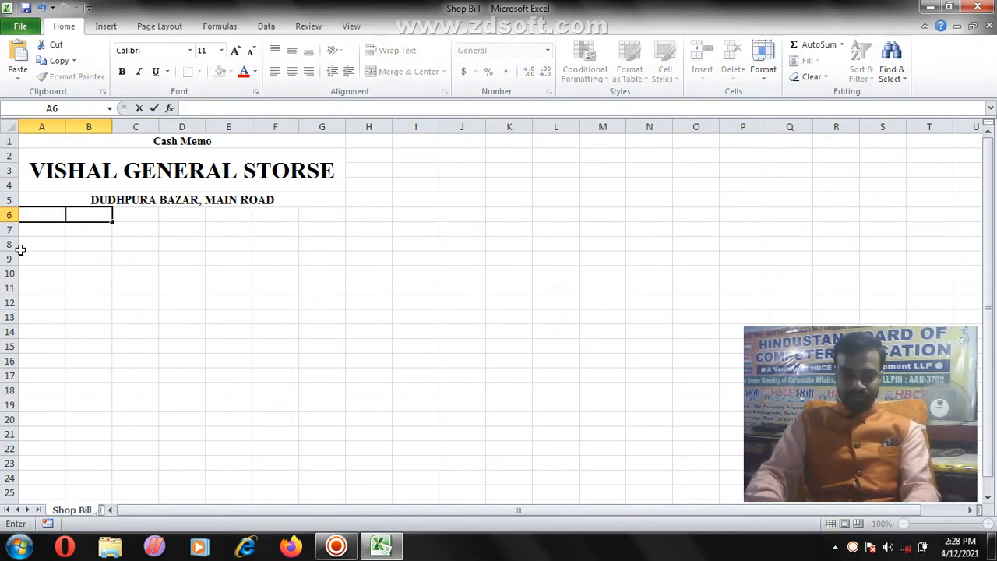
pyautogui.write('Receip')
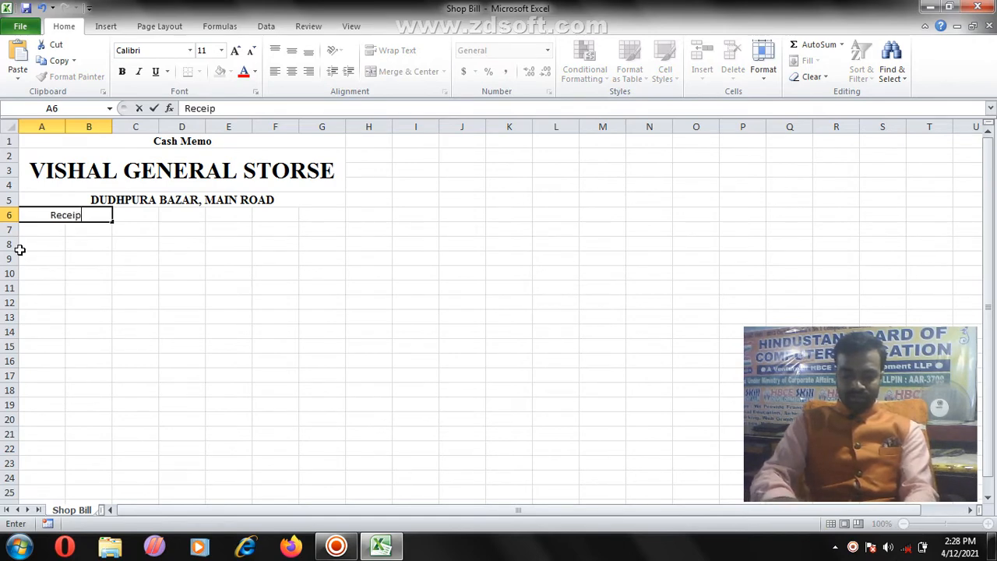
pyautogui.write('t Num')
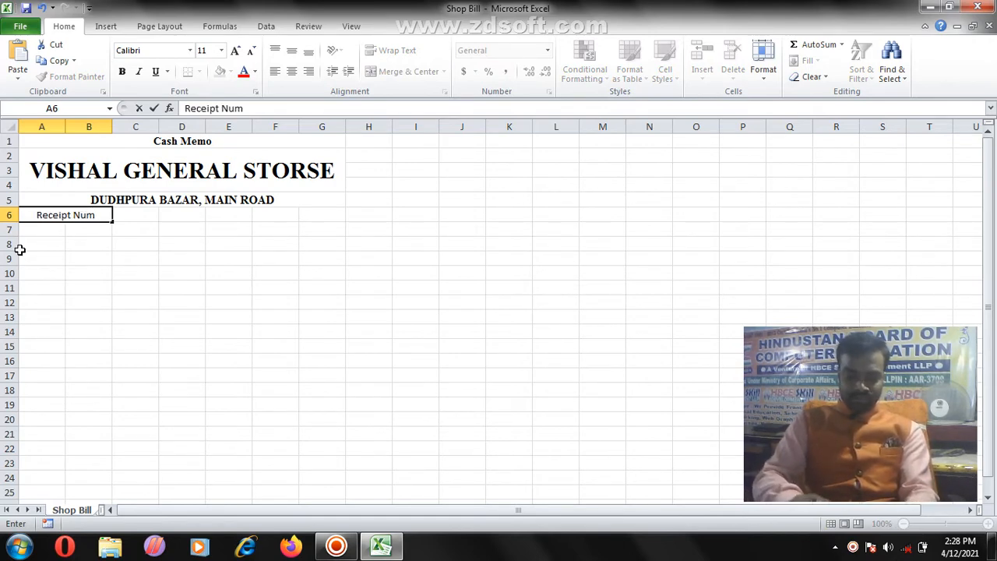
pyautogui.write('ber :')
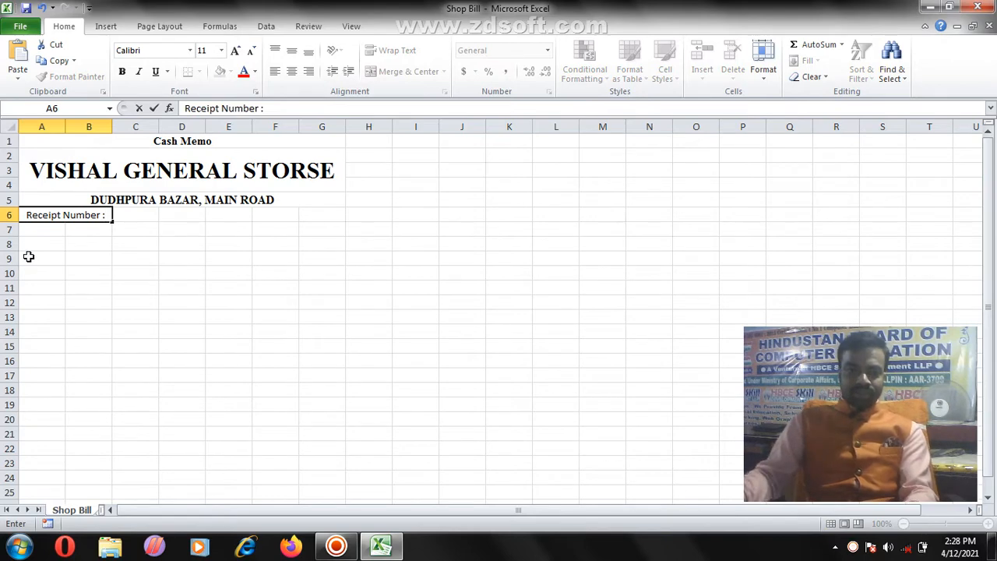
pyautogui.click(28, 256)
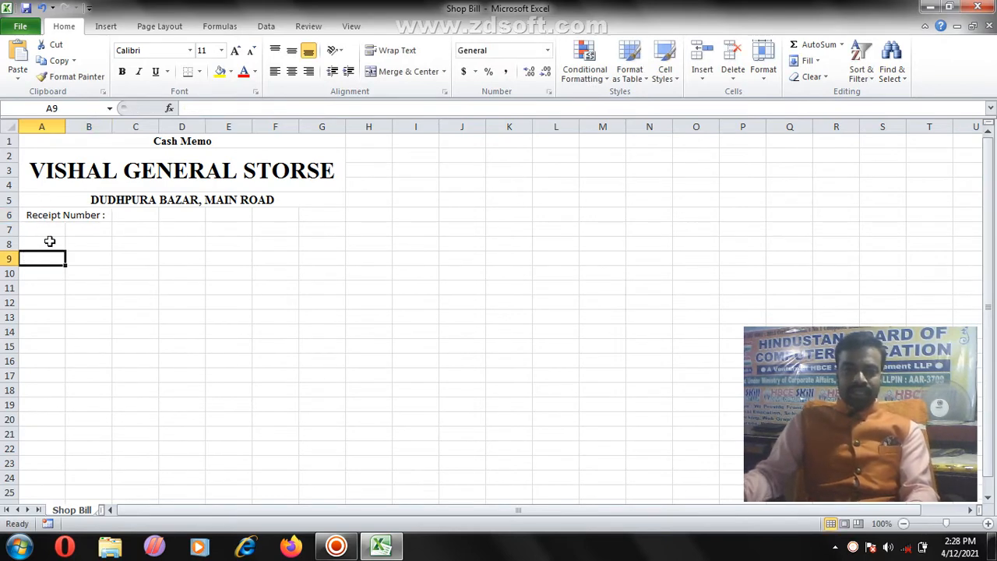
pyautogui.click(63, 221)
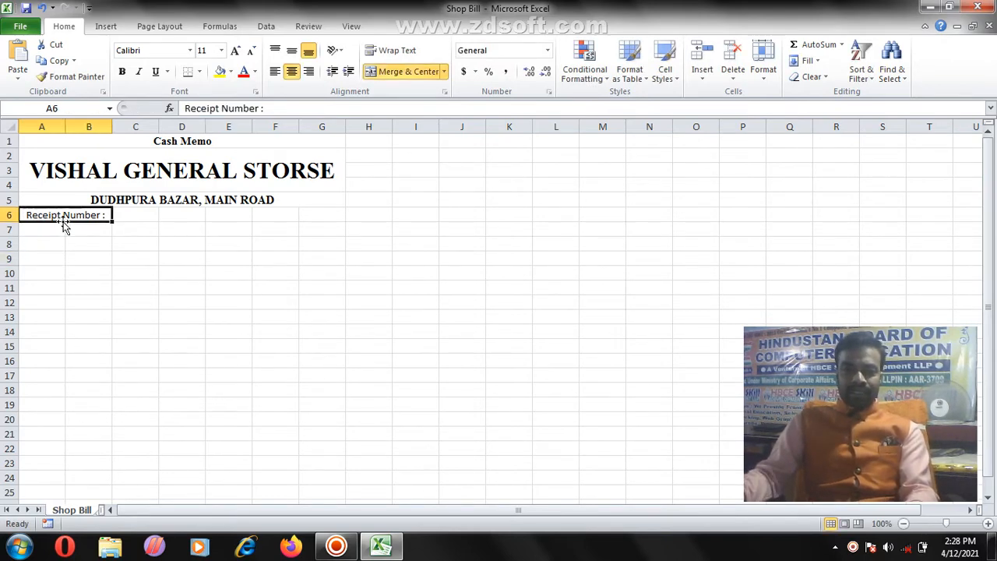
pyautogui.click(275, 71)
# Step: Left-align C6 and start typing 'Date' in E6
pyautogui.click(152, 225)
pyautogui.click(144, 217)
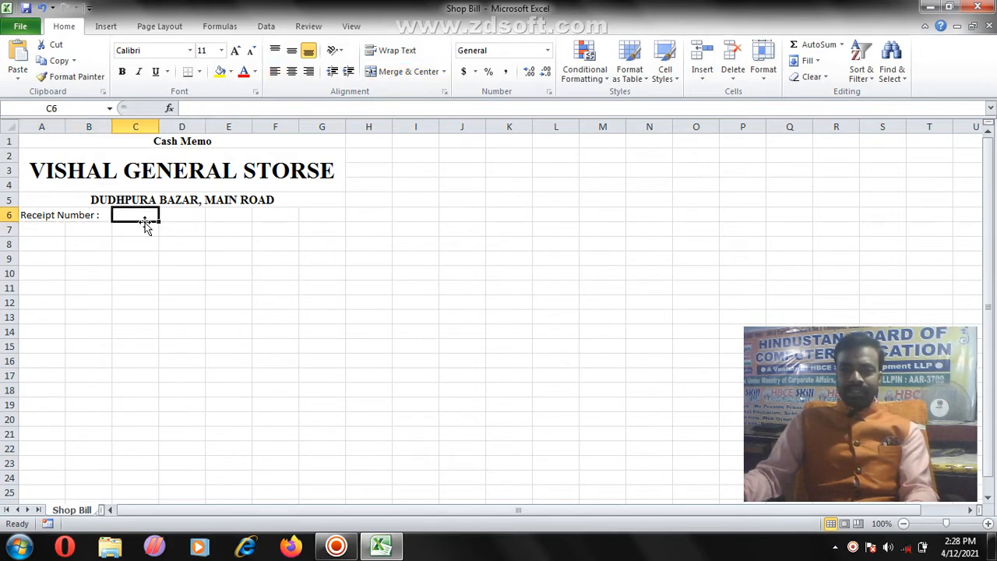
pyautogui.click(275, 71)
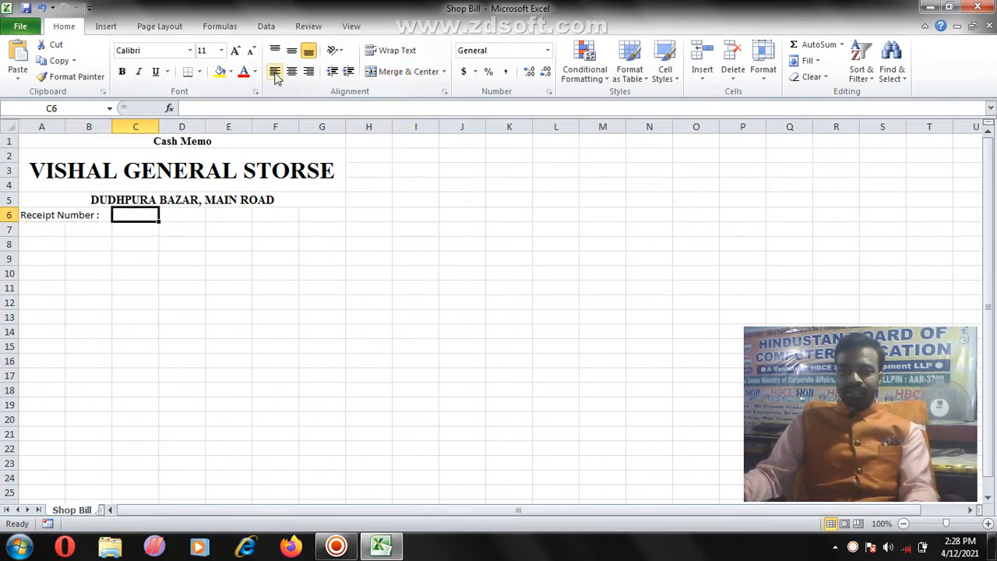
pyautogui.click(227, 215)
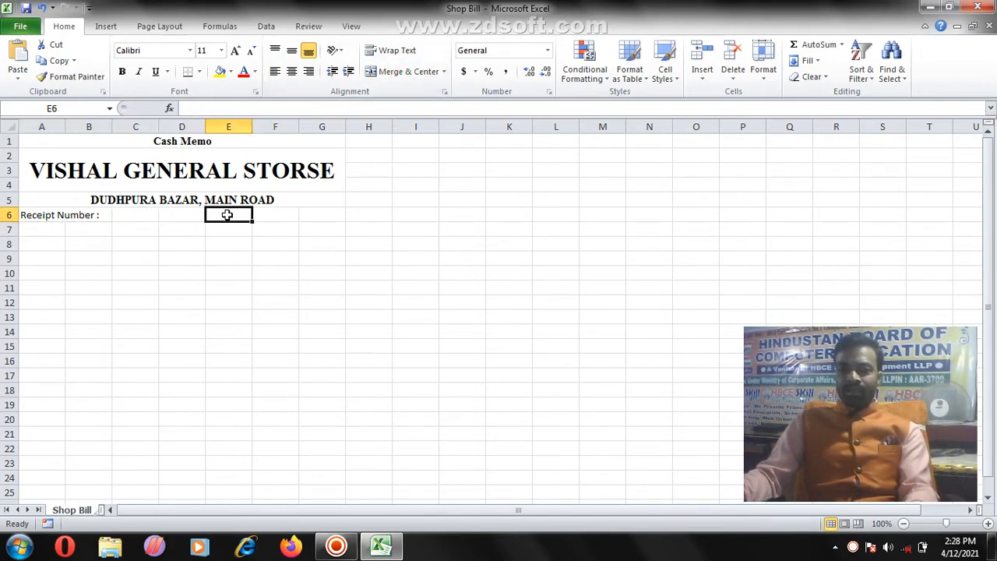
pyautogui.write('Date:')
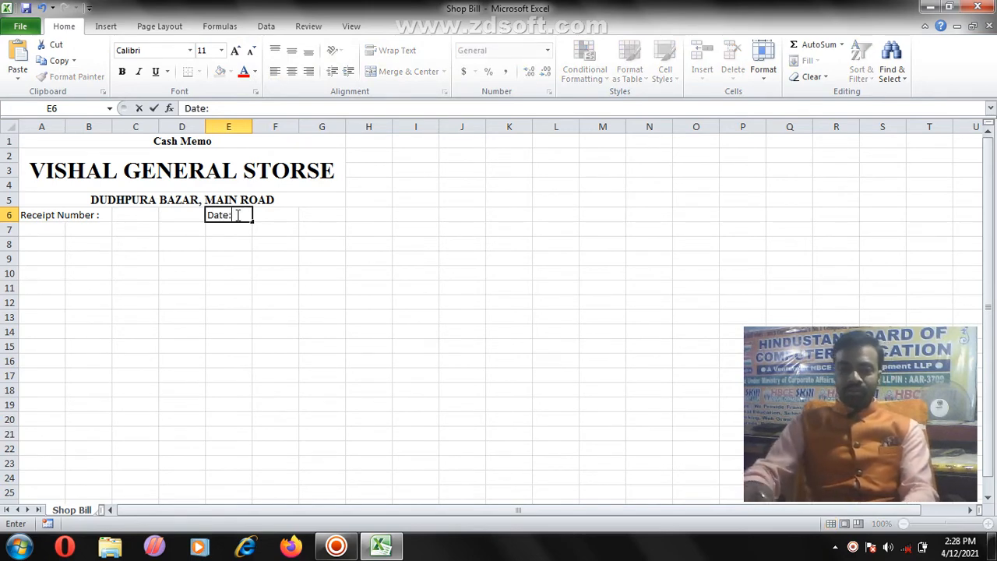
# Step: Merge F6:G6 and enter the =NOW() date formula there
pyautogui.moveTo(276, 212); pyautogui.dragTo(304, 212)
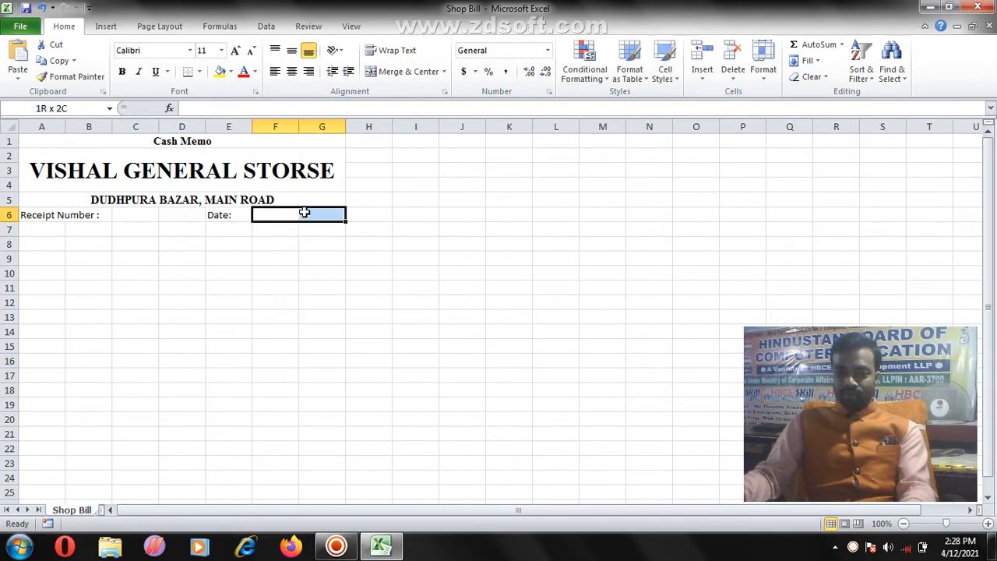
pyautogui.click(406, 72)
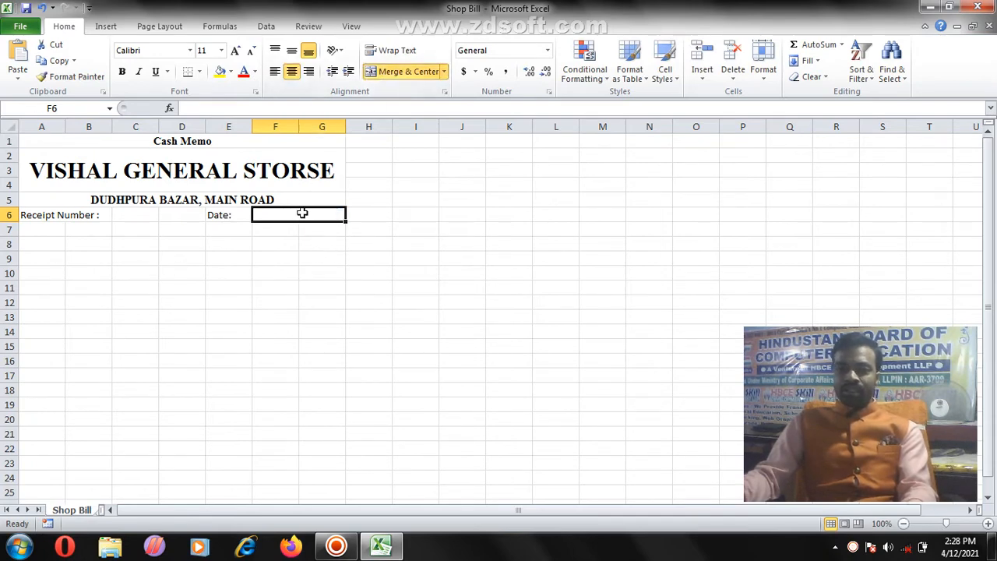
pyautogui.write('=')
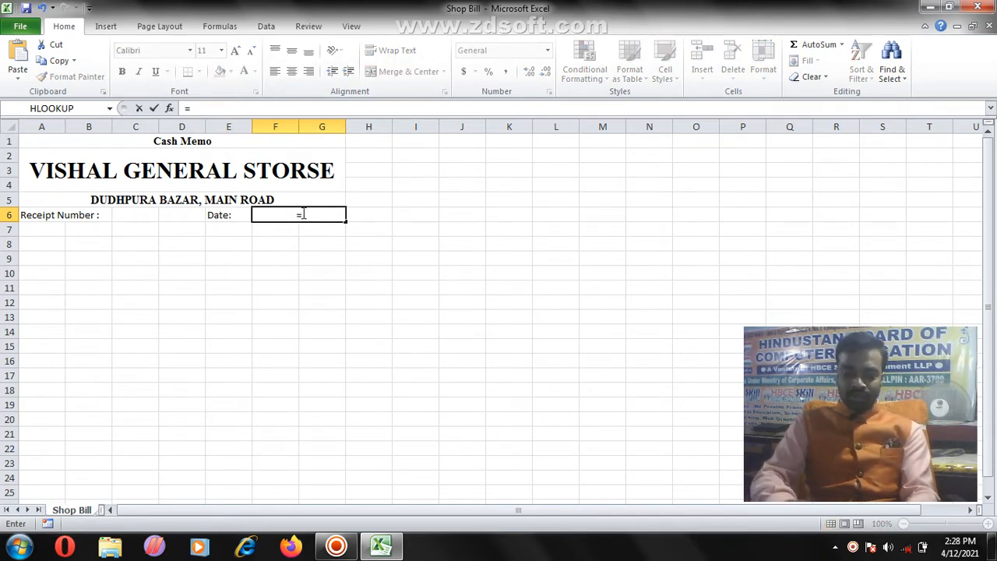
pyautogui.write('now(')
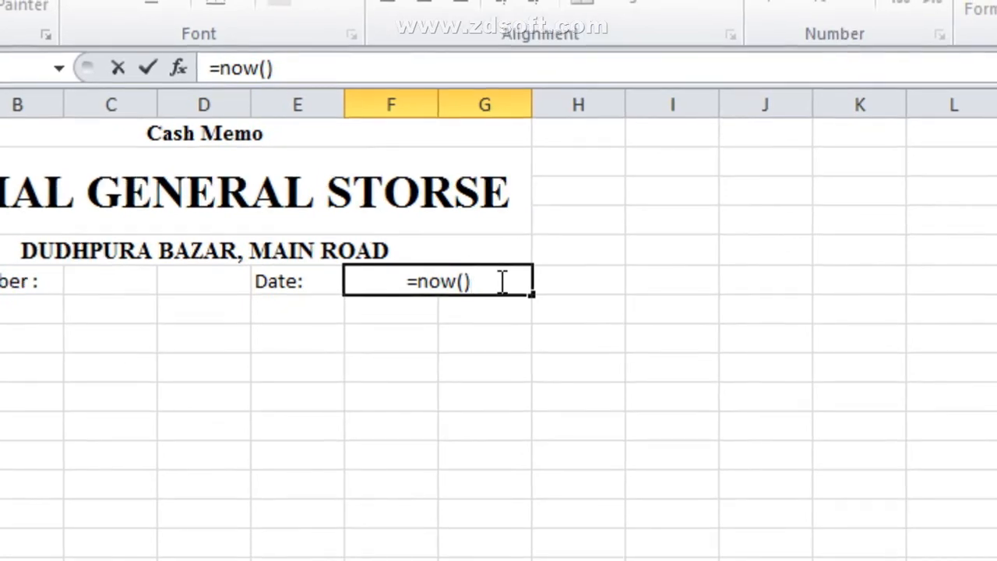
pyautogui.press('Return')
# Step: Bold the date cell and enter 1 as the receipt number in C6
pyautogui.click(499, 281)
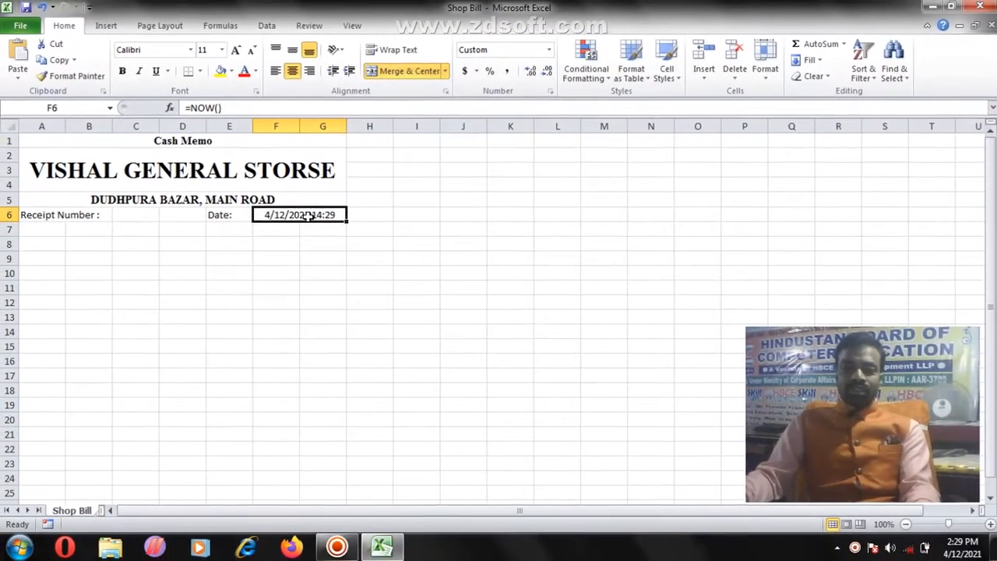
pyautogui.keyDown('ctrl'); pyautogui.click(140, 218); pyautogui.keyUp('ctrl')
pyautogui.click(123, 71)
pyautogui.click(136, 217)
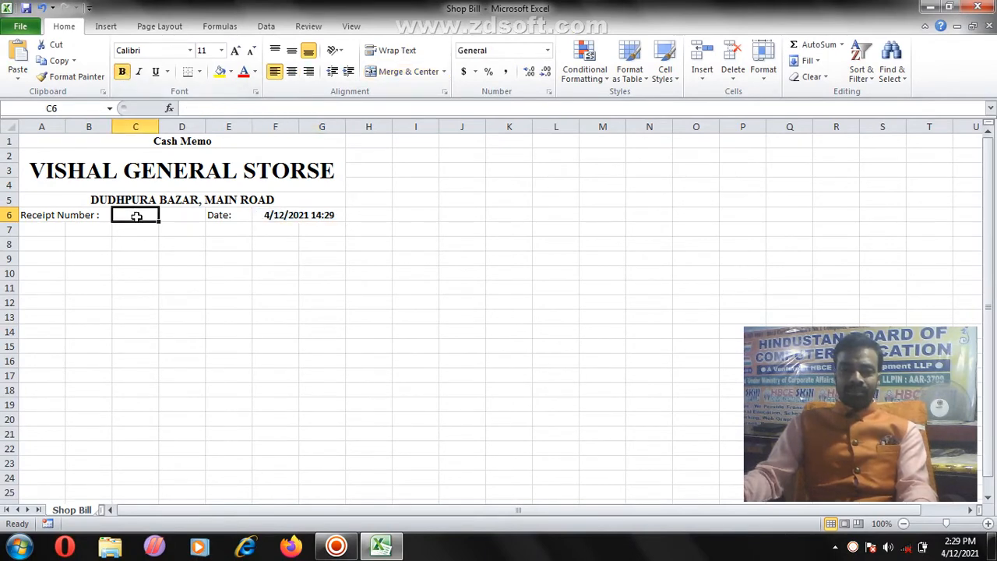
pyautogui.write('1')
pyautogui.click(145, 286)
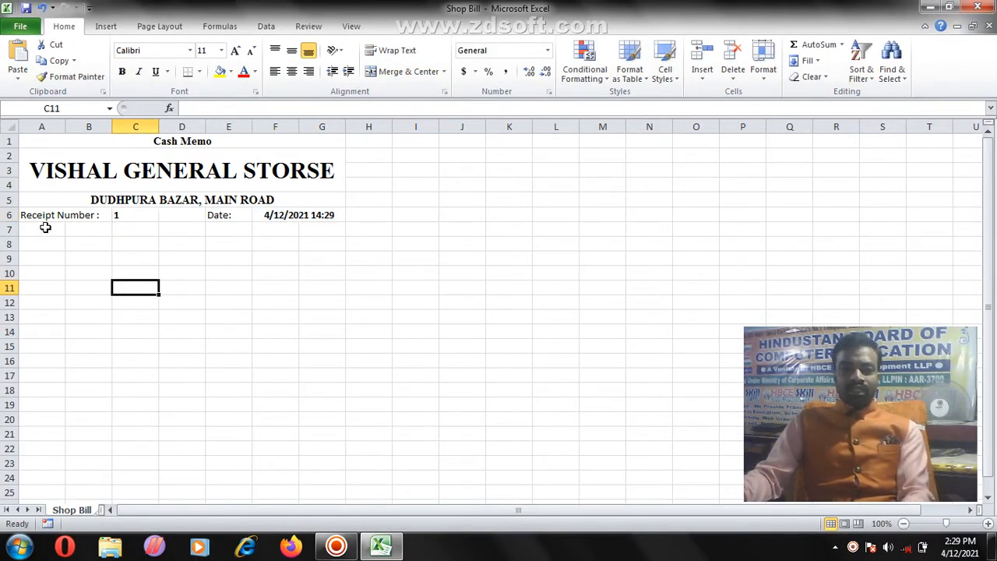
pyautogui.click(56, 232)
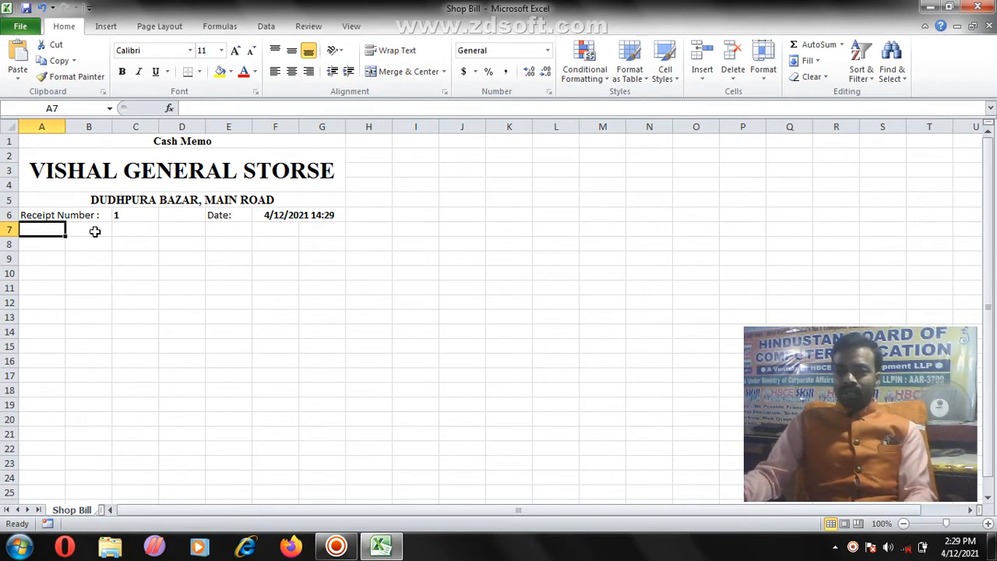
# Step: Merge A8:B8 and enter the 'Customer Name :' label
pyautogui.moveTo(87, 231); pyautogui.dragTo(93, 230)
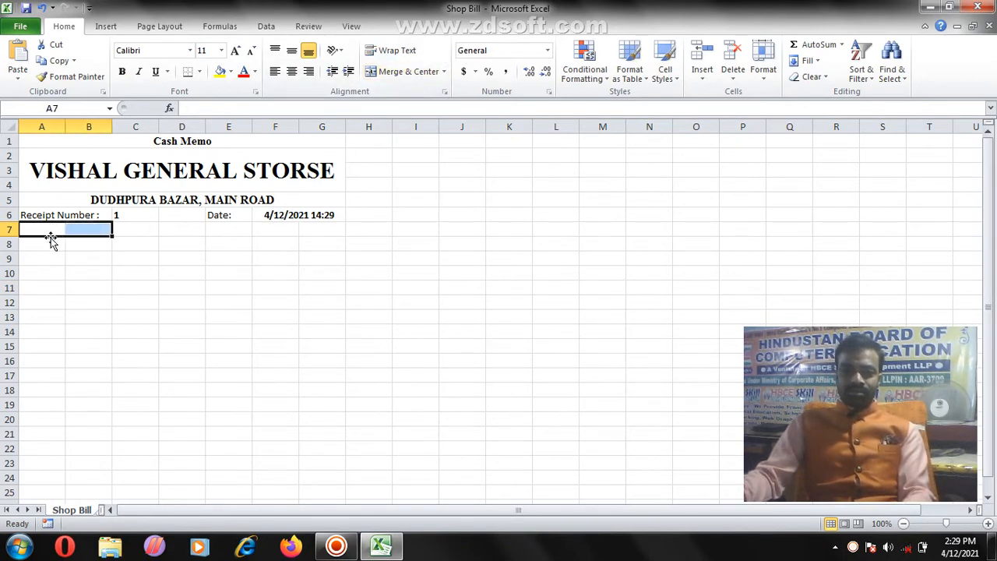
pyautogui.moveTo(49, 241); pyautogui.dragTo(89, 238)
pyautogui.click(411, 72)
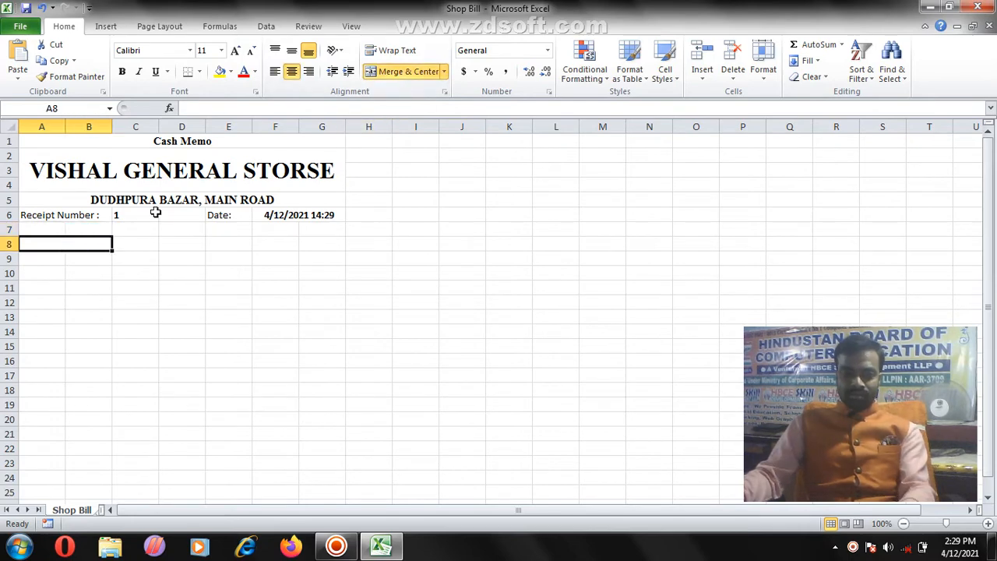
pyautogui.write('Cust')
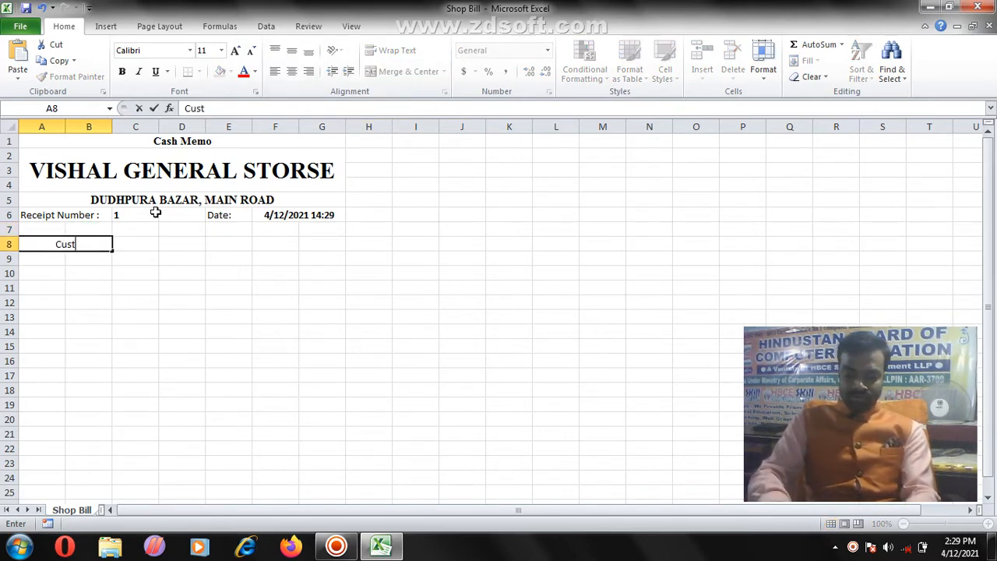
pyautogui.write('omer Na')
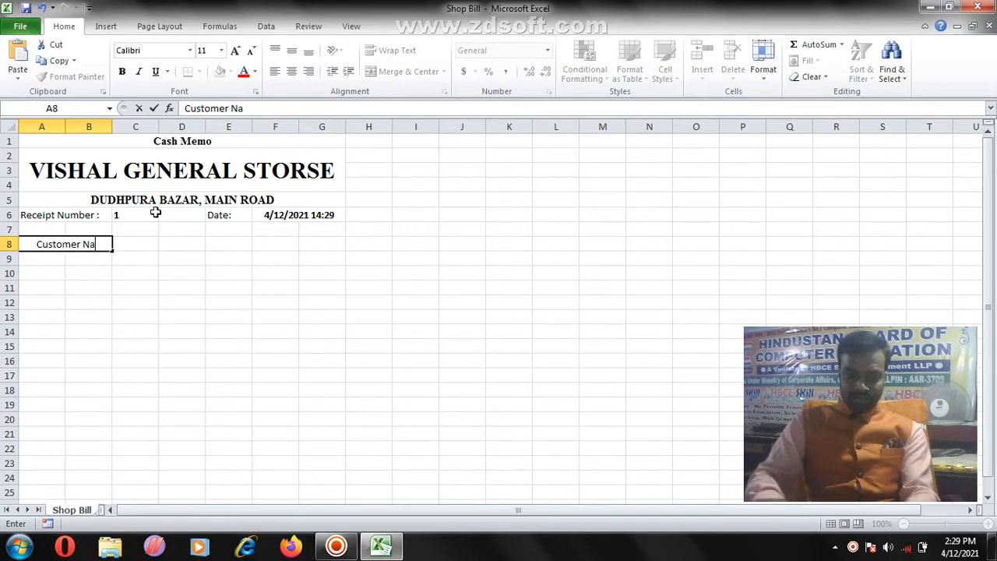
pyautogui.write('me :')
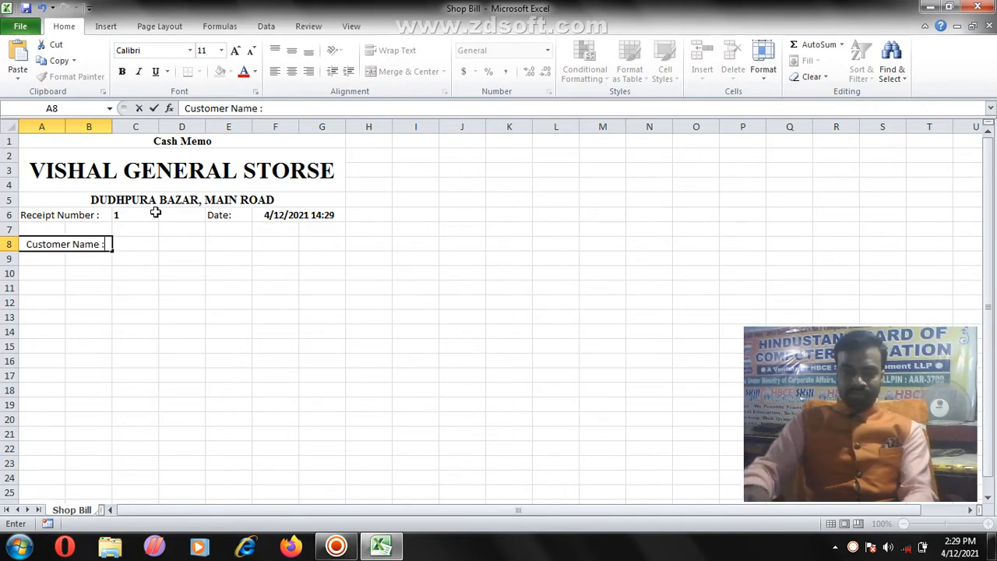
# Step: Merge and left-align C8:G8 as the name field, then A9:B9
pyautogui.moveTo(143, 243); pyautogui.dragTo(311, 247)
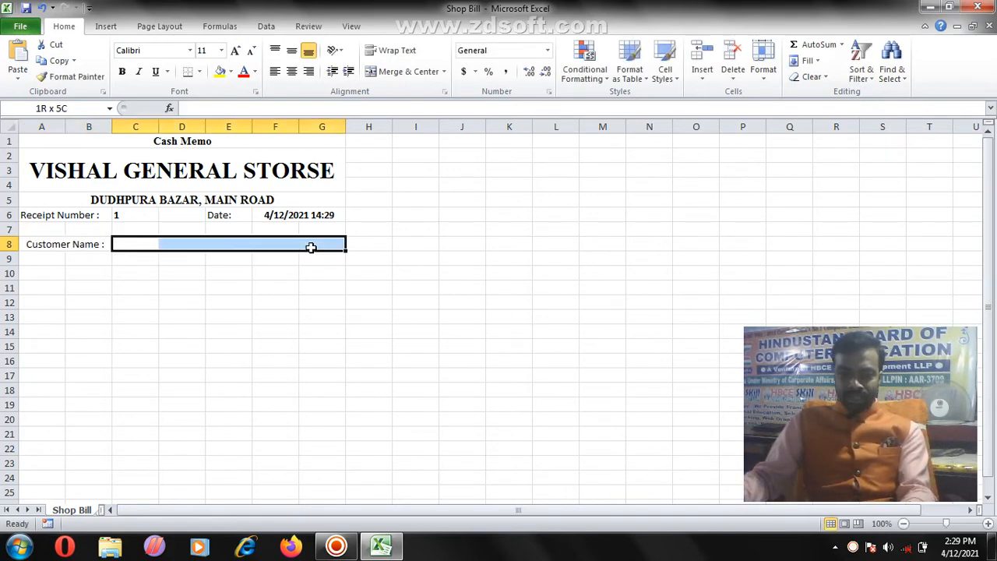
pyautogui.click(403, 71)
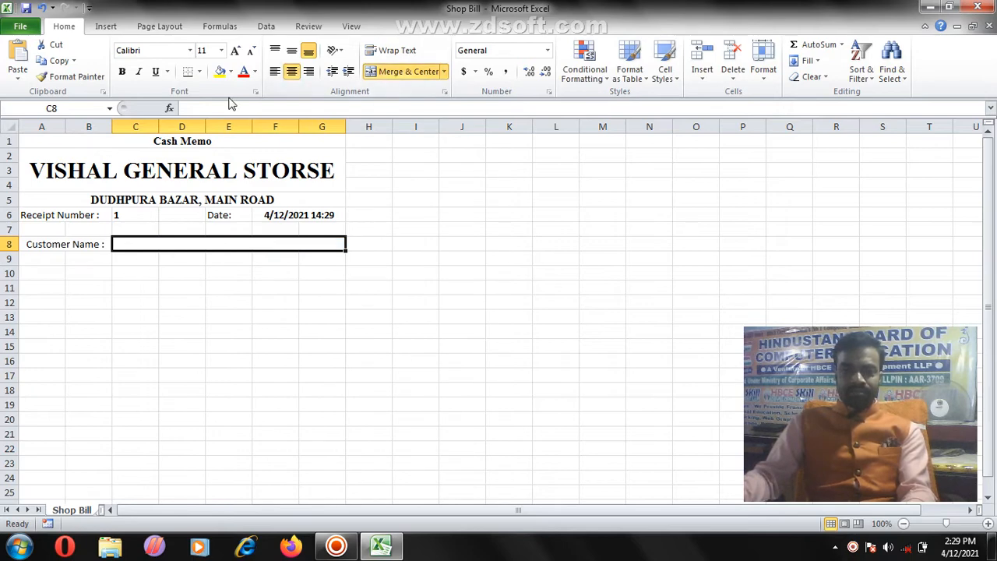
pyautogui.click(275, 71)
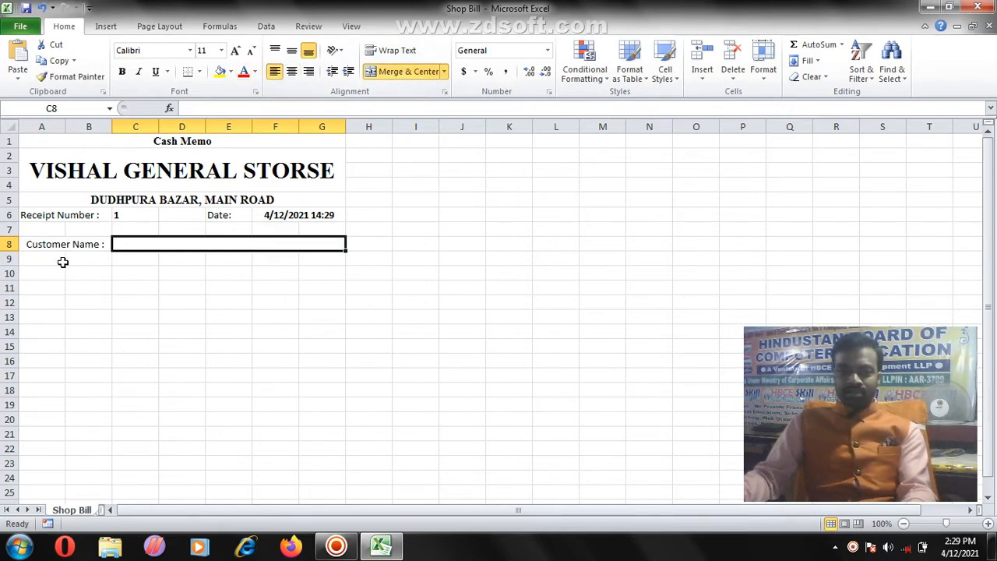
pyautogui.moveTo(63, 263); pyautogui.dragTo(105, 256)
pyautogui.click(401, 71)
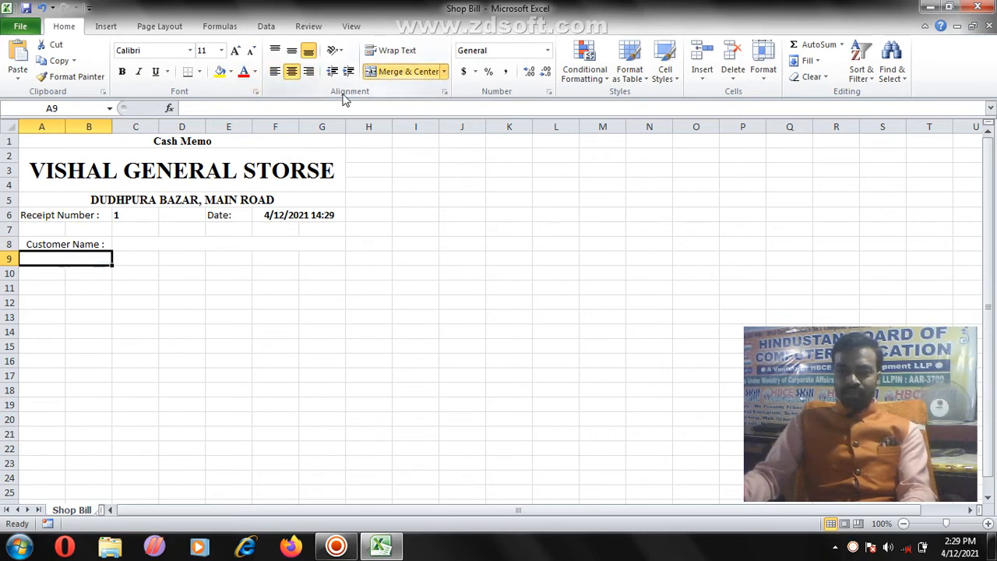
pyautogui.click(274, 71)
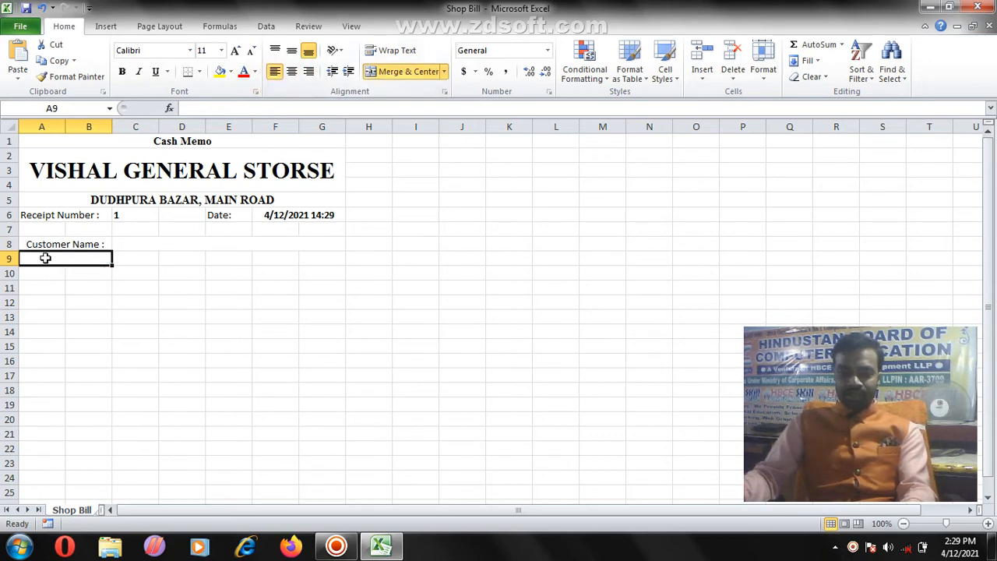
# Step: Enter 'Address :' in A9 and left-align the Customer Name : label
pyautogui.write('Addr')
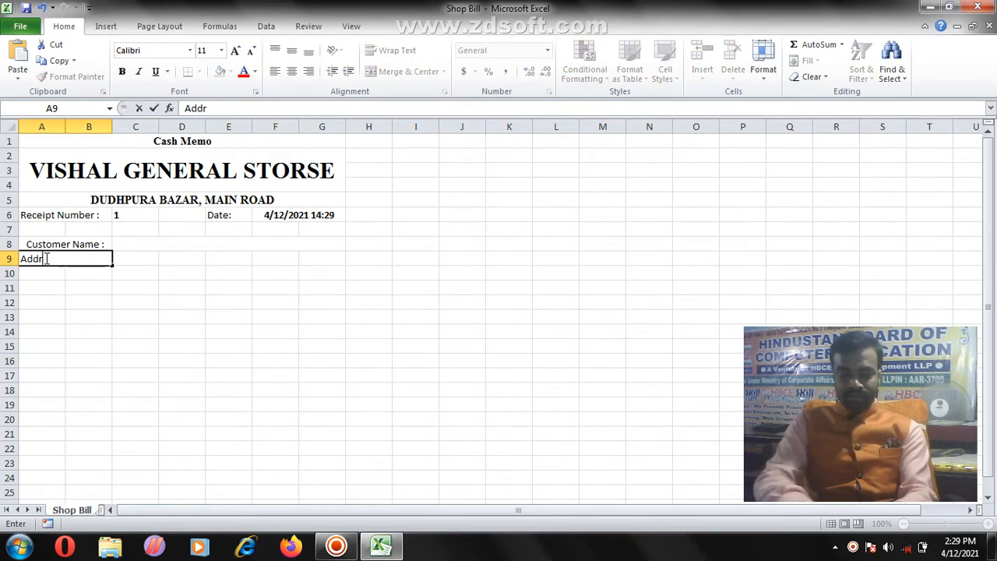
pyautogui.write('ess :')
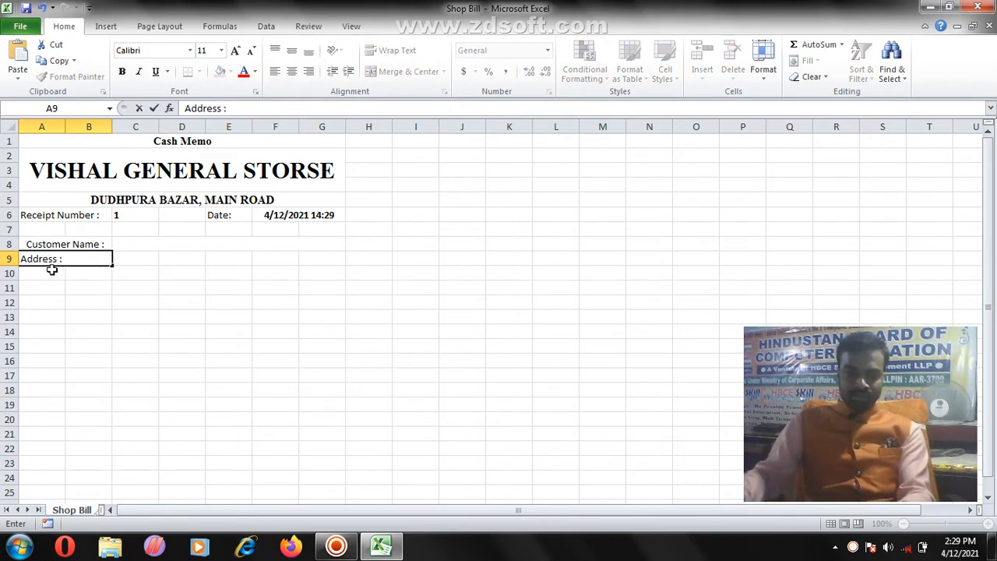
pyautogui.press('Return')
pyautogui.click(49, 247)
pyautogui.click(275, 71)
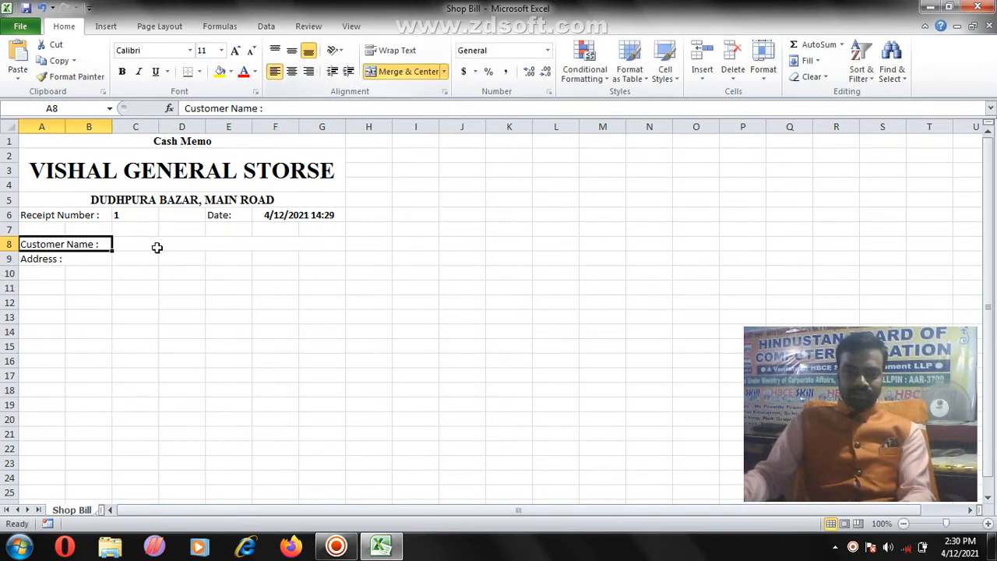
# Step: Merge C9:G9 into a single address entry cell
pyautogui.moveTo(138, 257); pyautogui.dragTo(323, 260)
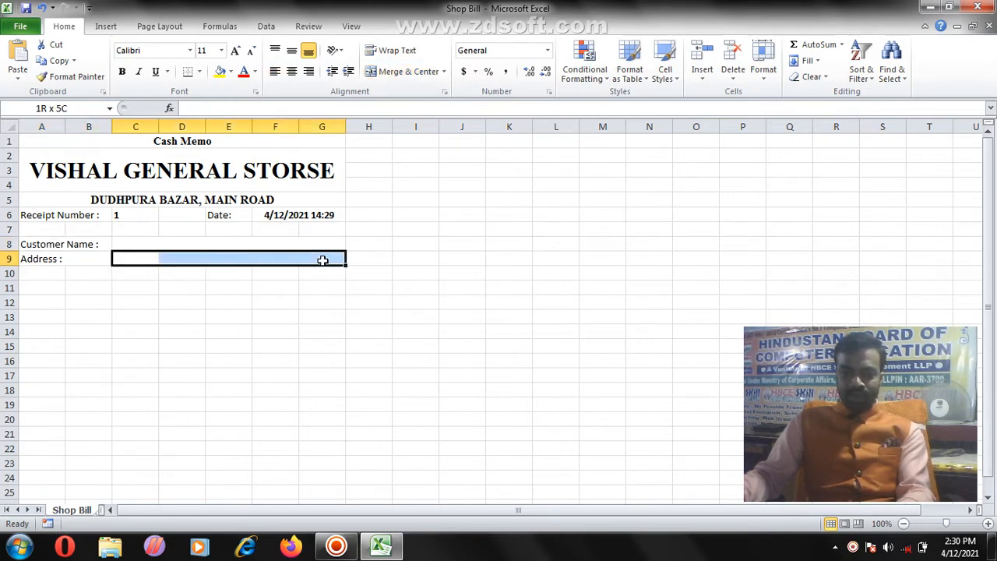
pyautogui.click(399, 74)
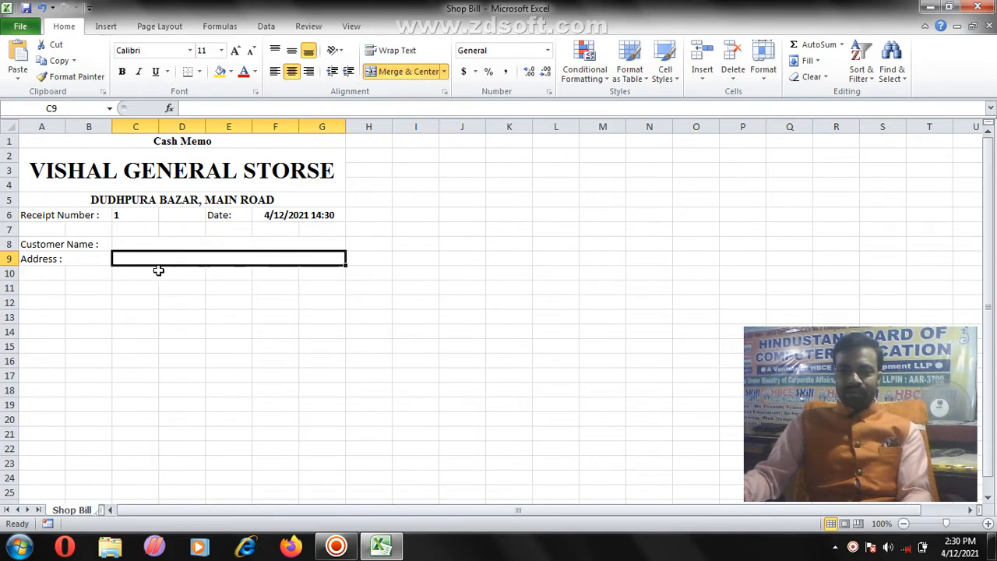
pyautogui.click(42, 272)
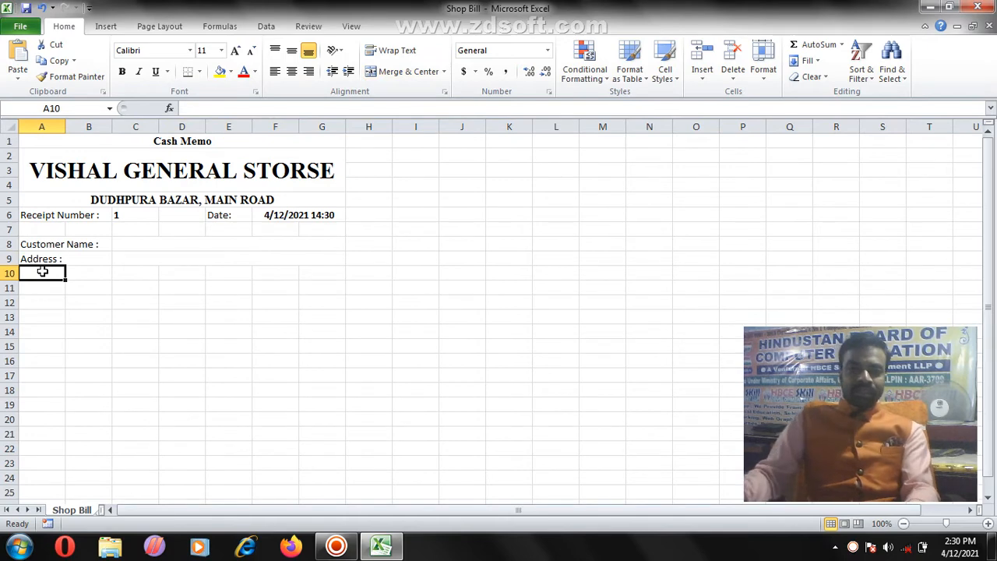
# Step: Enter 'Mob. Number :' in A10 and merge C10:G10 beside it
pyautogui.write('Mo')
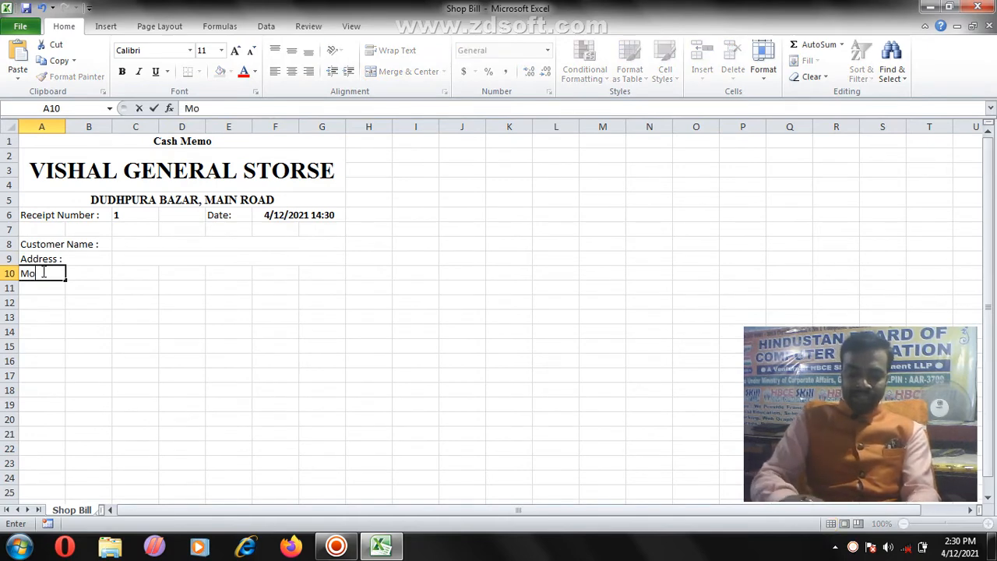
pyautogui.write('b. Nu')
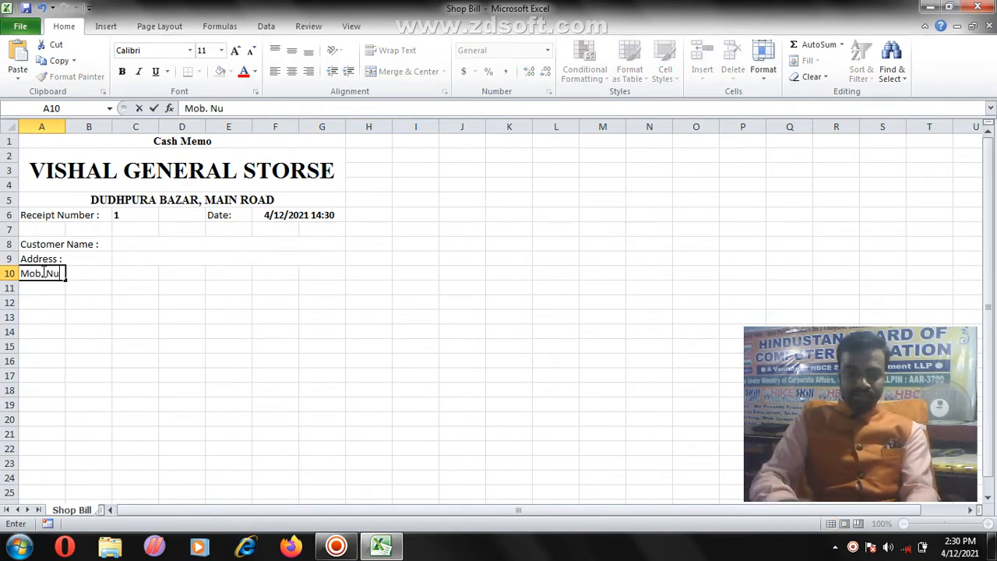
pyautogui.write('mber :')
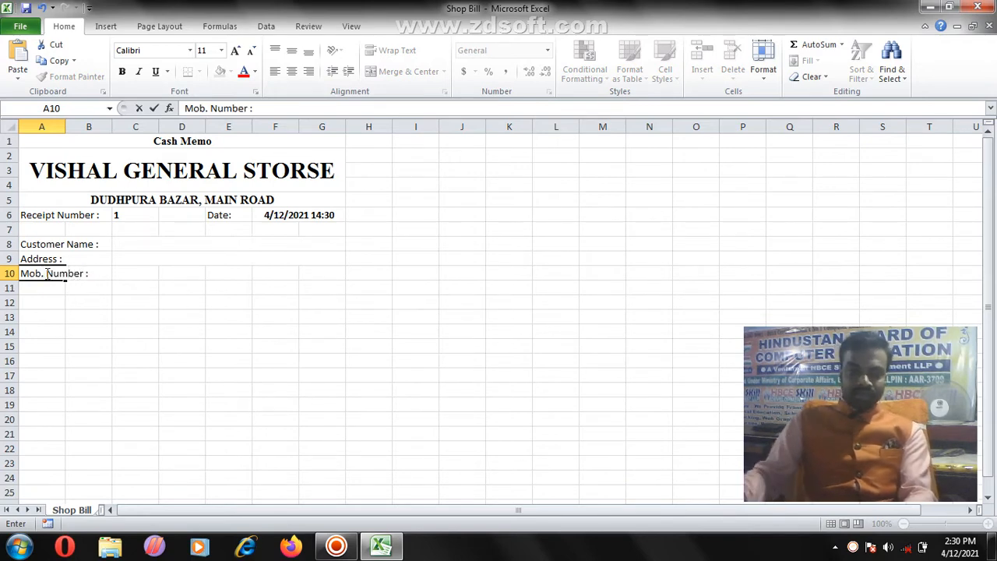
pyautogui.click(104, 284)
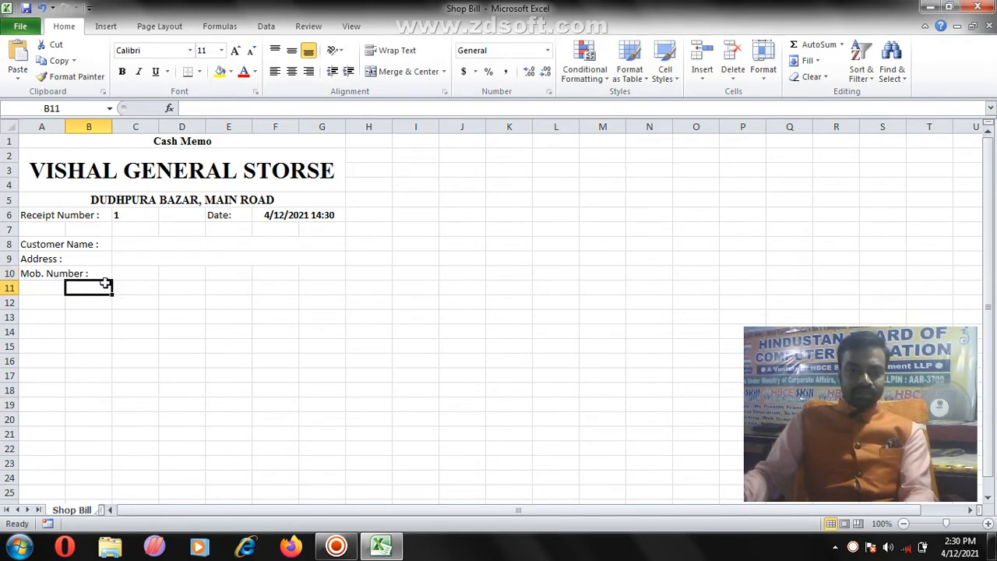
pyautogui.click(127, 272)
pyautogui.keyDown('shift'); pyautogui.click(339, 272); pyautogui.keyUp('shift')
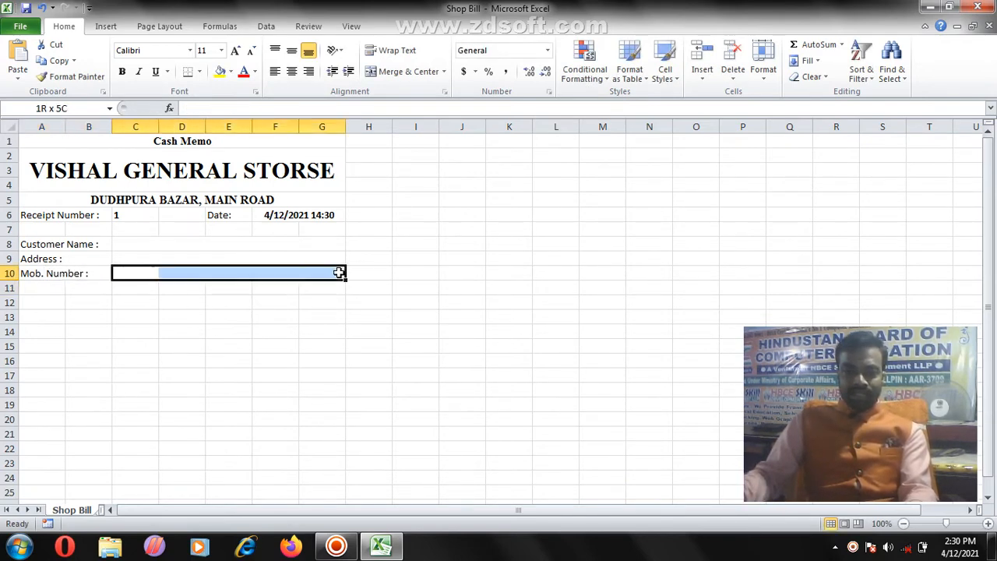
pyautogui.click(408, 72)
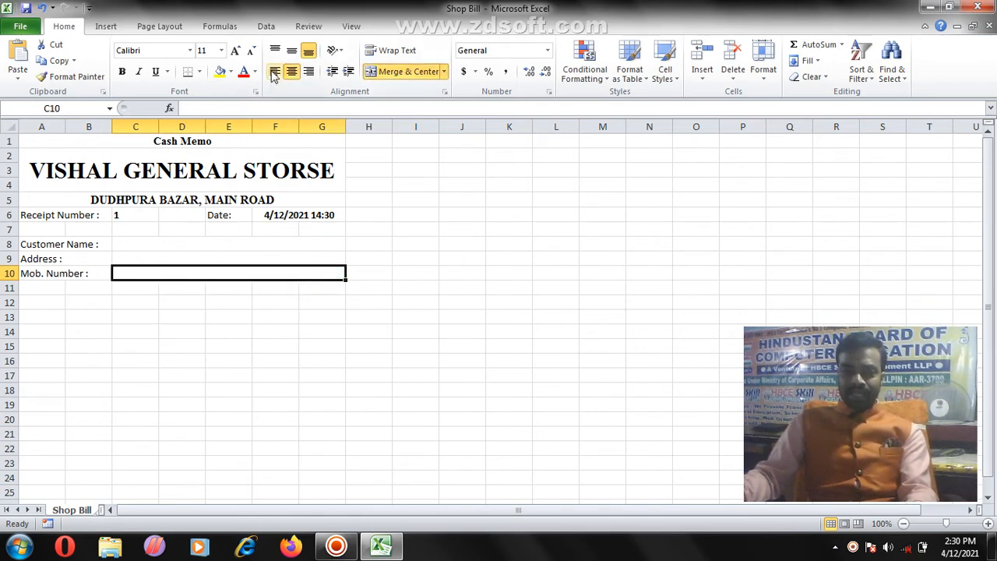
# Step: Left-align the merged address field in C9
pyautogui.click(185, 257)
pyautogui.click(276, 73)
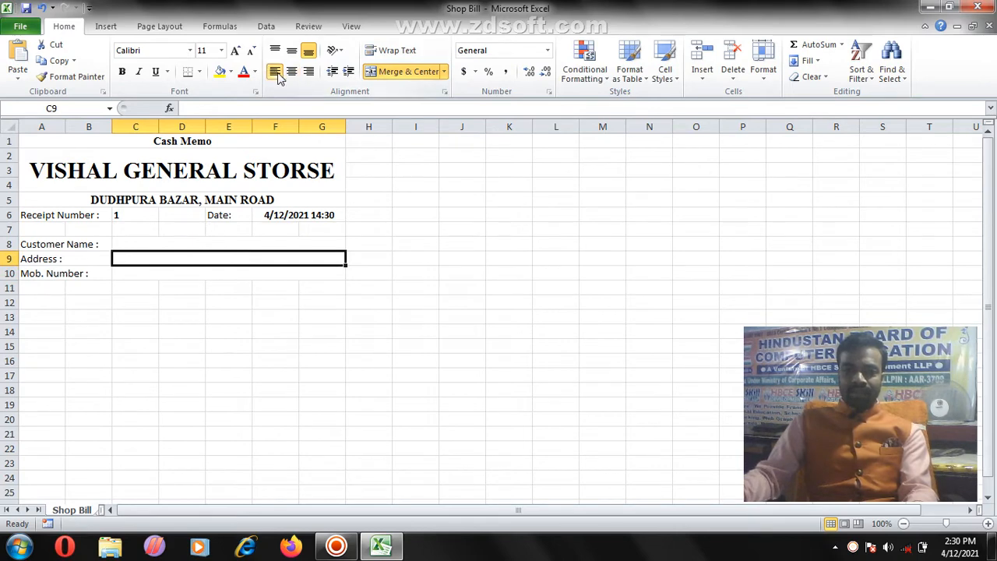
pyautogui.press('Down')
pyautogui.press('Down')
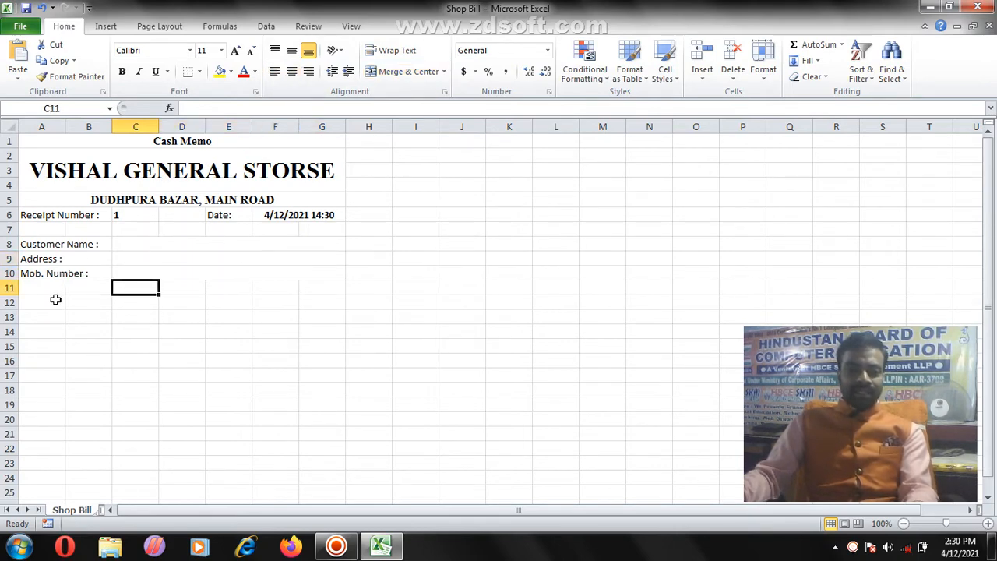
# Step: Enter 'Sr. N.' in A12 and 'Particular' in merged B12:C12
pyautogui.click(50, 287)
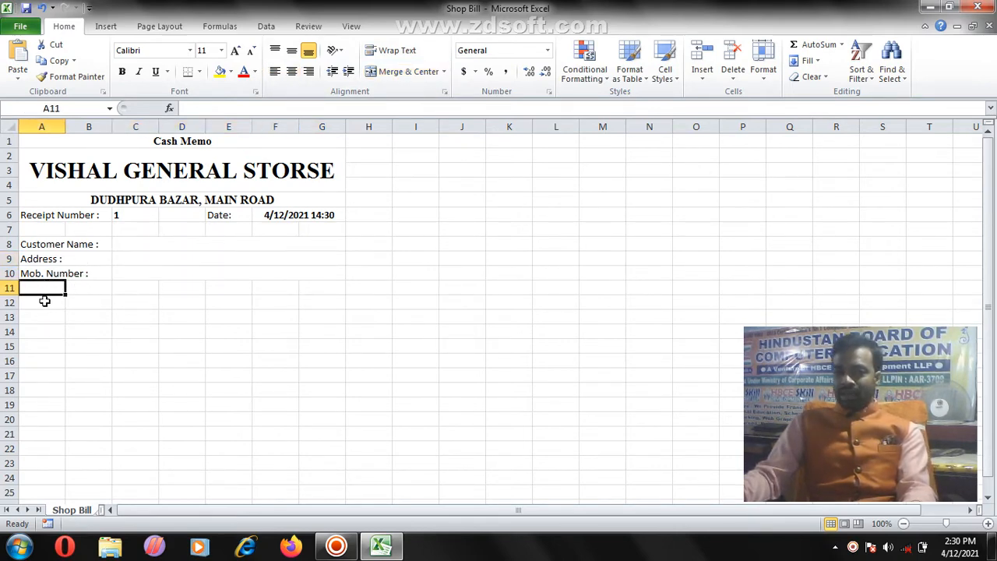
pyautogui.click(45, 303)
pyautogui.click(42, 289)
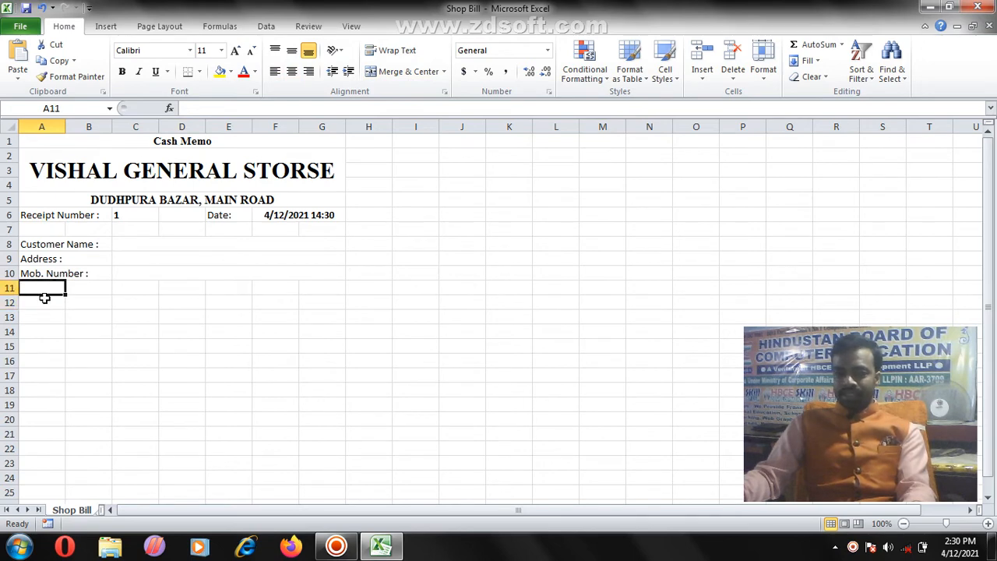
pyautogui.click(44, 303)
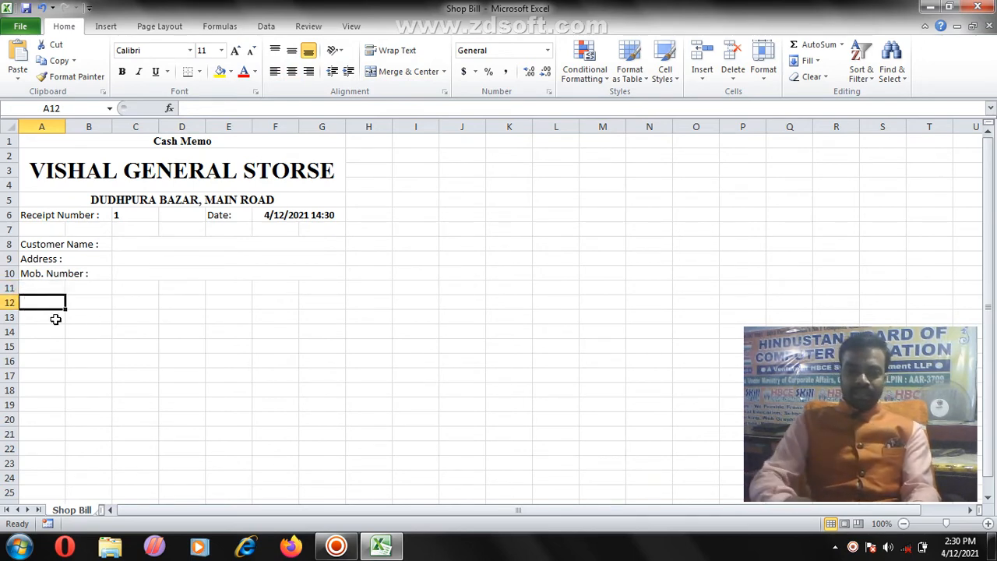
pyautogui.write('Sr')
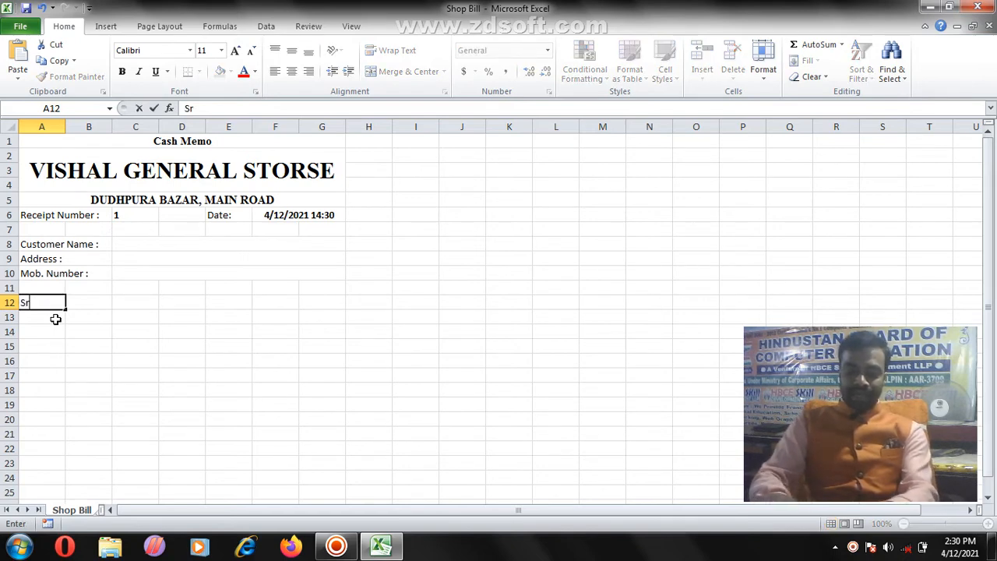
pyautogui.write('. N.')
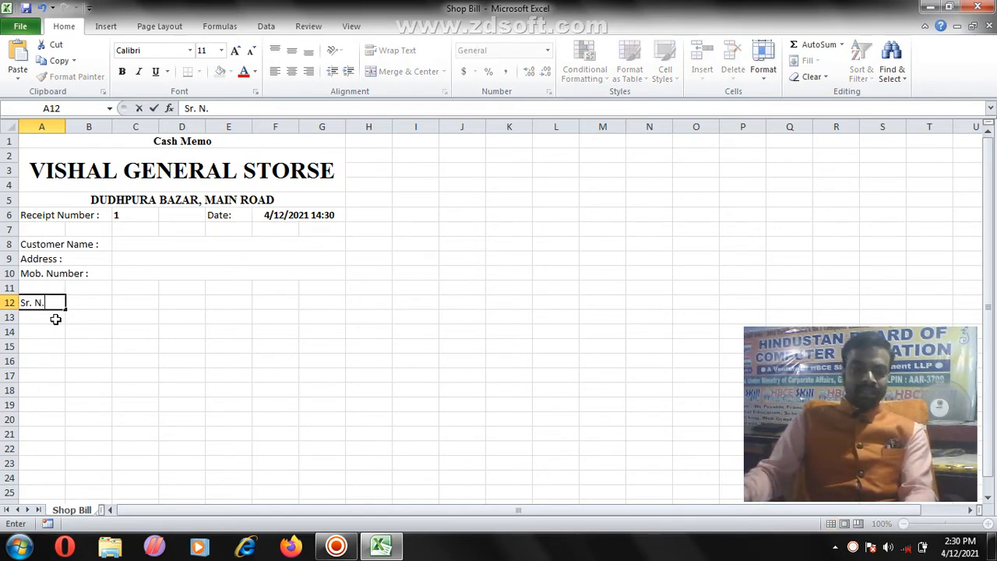
pyautogui.press('Tab')
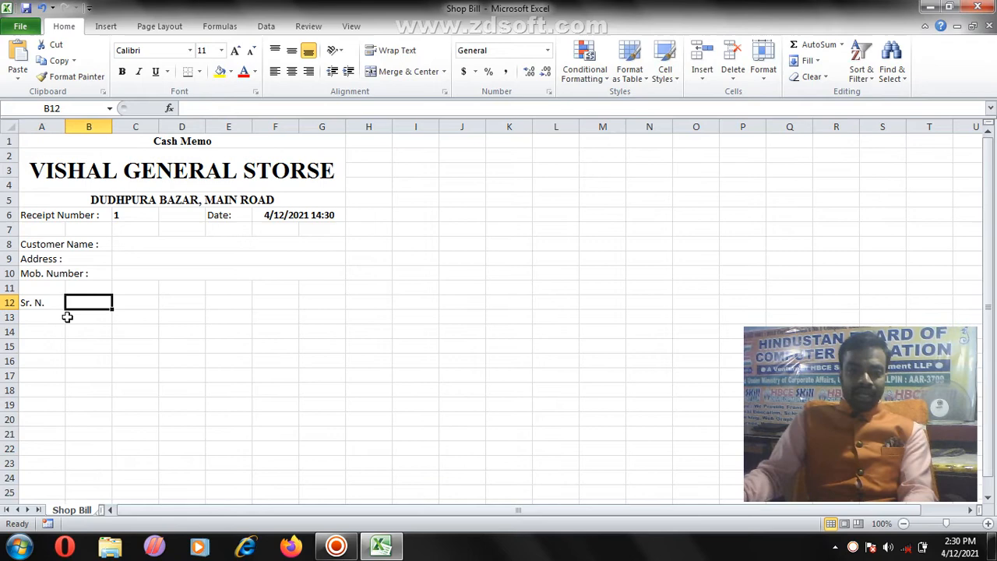
pyautogui.keyDown('shift'); pyautogui.click(133, 299); pyautogui.keyUp('shift')
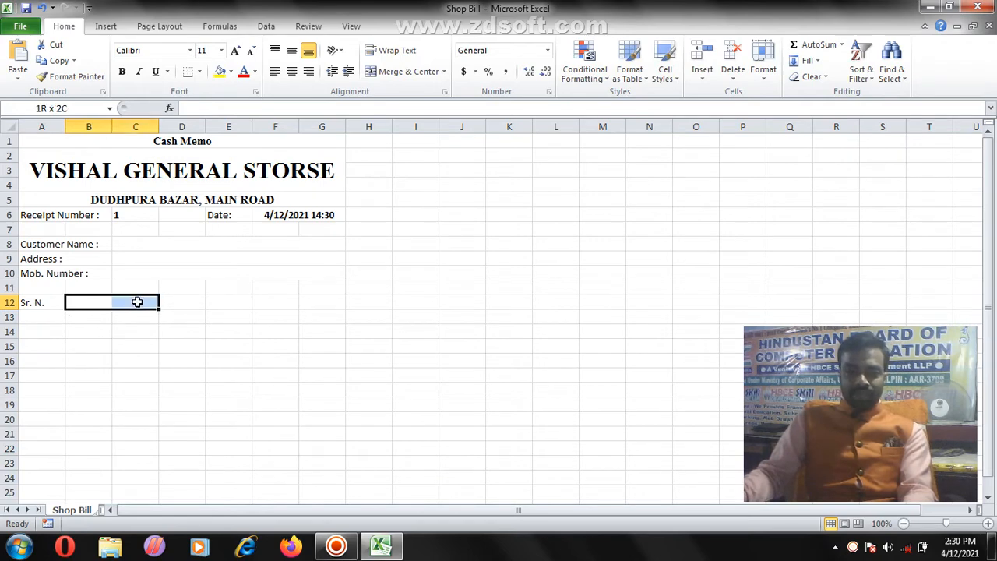
pyautogui.click(407, 72)
pyautogui.write('Pa')
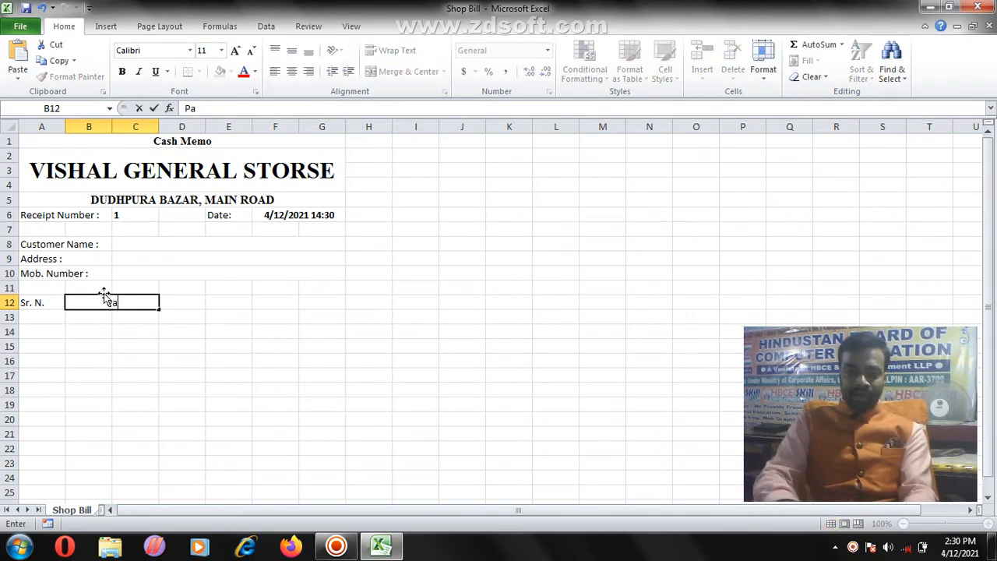
pyautogui.write('rticulae')
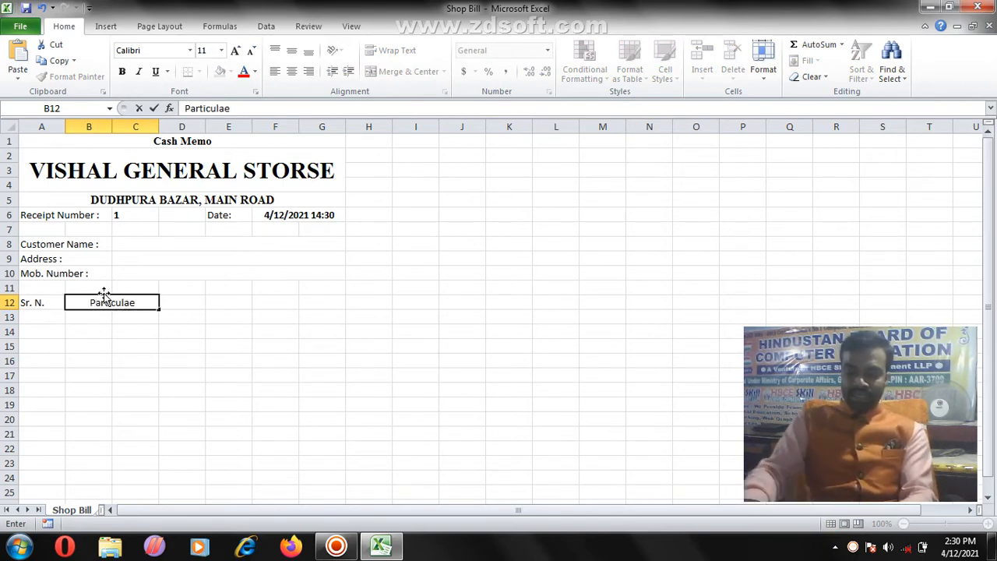
pyautogui.press('BackSpace')
pyautogui.write('r')
pyautogui.click(191, 310)
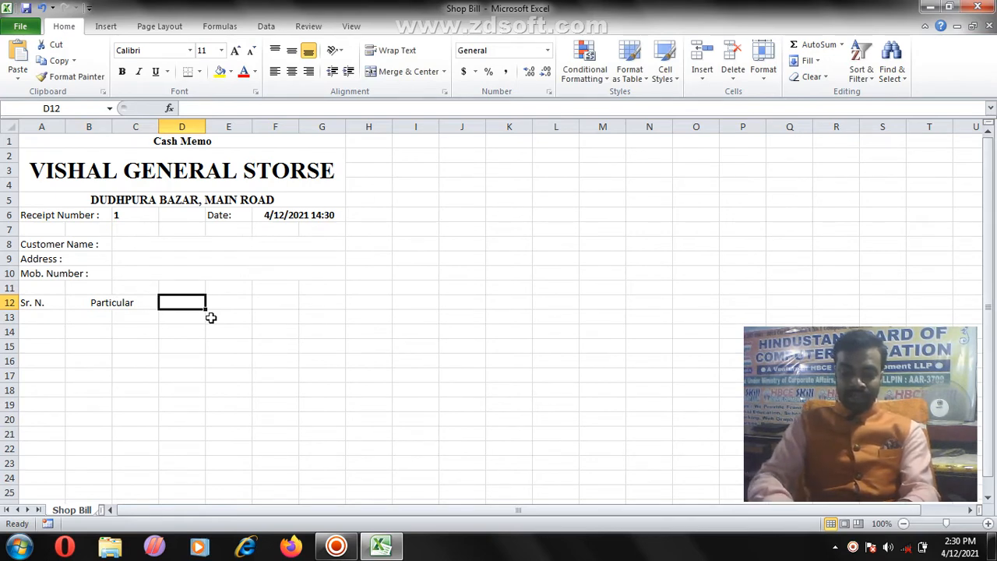
# Step: Add the headings Qty., Rate, Discount and Total in D12 to G12
pyautogui.write('Qty.')
pyautogui.press('Tab')
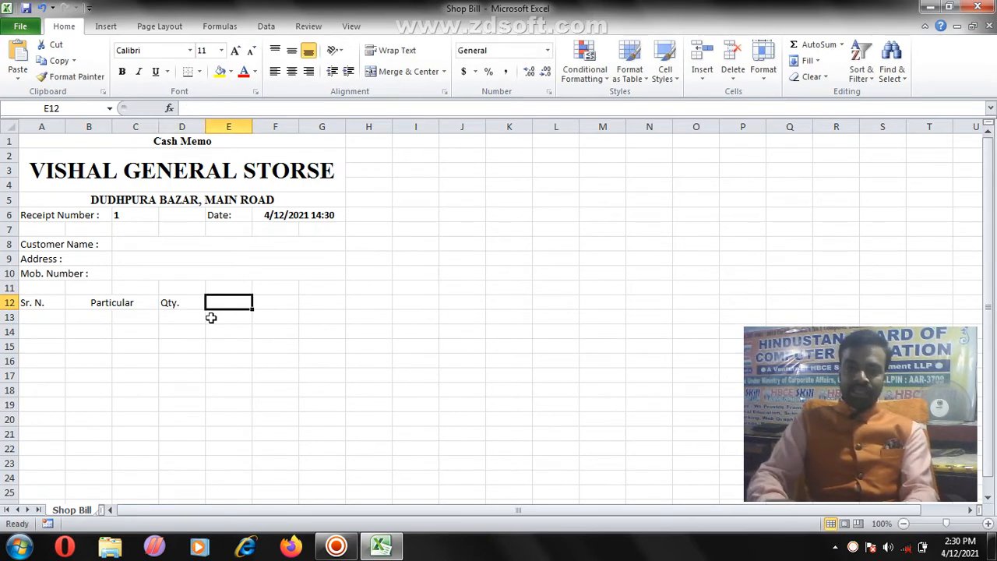
pyautogui.write('Rate')
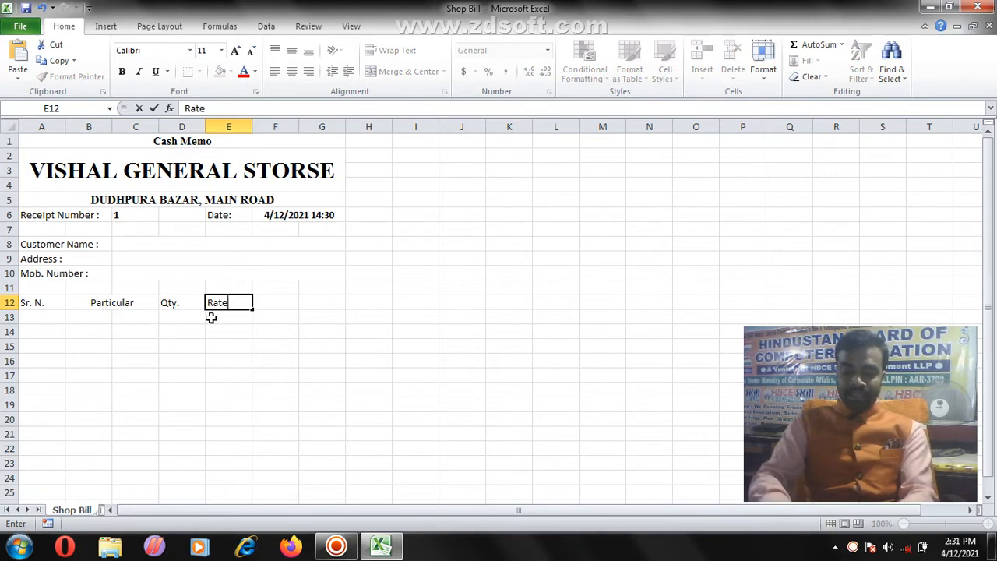
pyautogui.press('Tab')
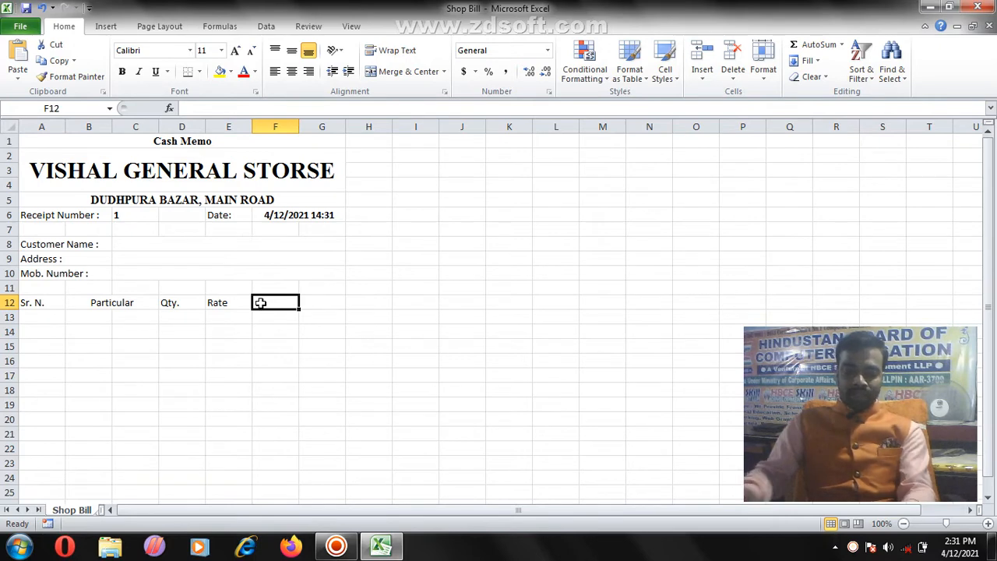
pyautogui.write('Discou')
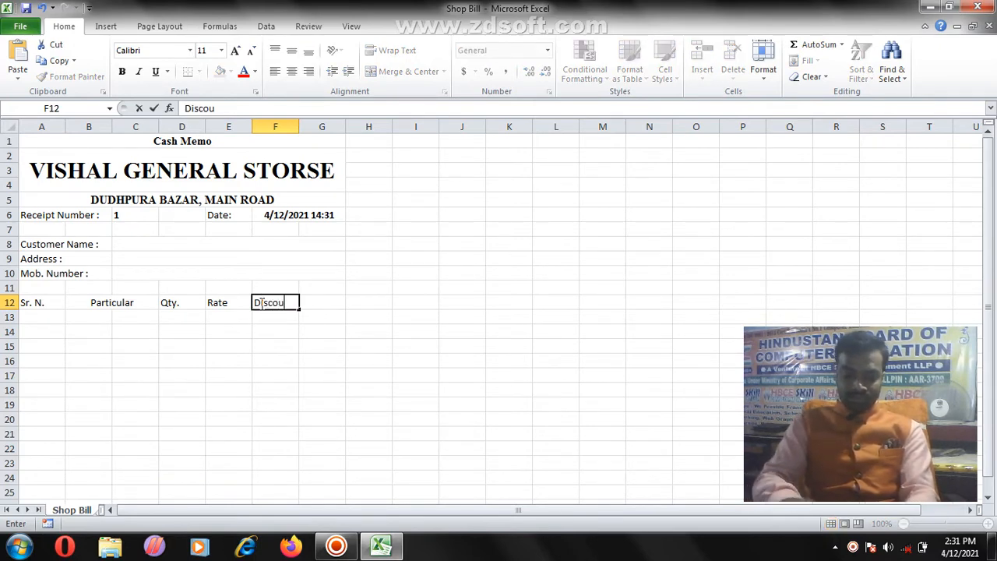
pyautogui.write('nt')
pyautogui.press('Tab')
pyautogui.write('Total')
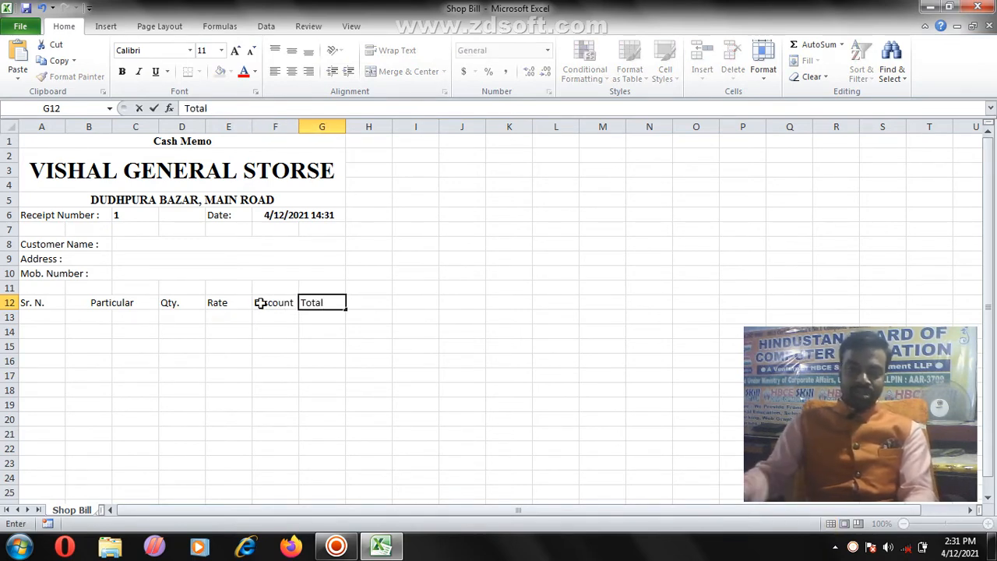
pyautogui.click(261, 318)
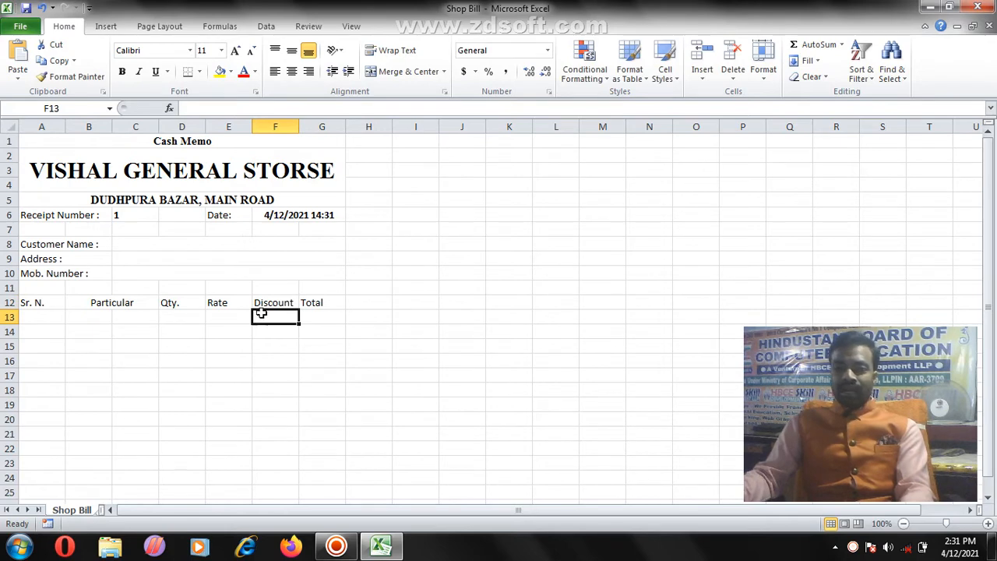
pyautogui.click(281, 303)
pyautogui.click(309, 300)
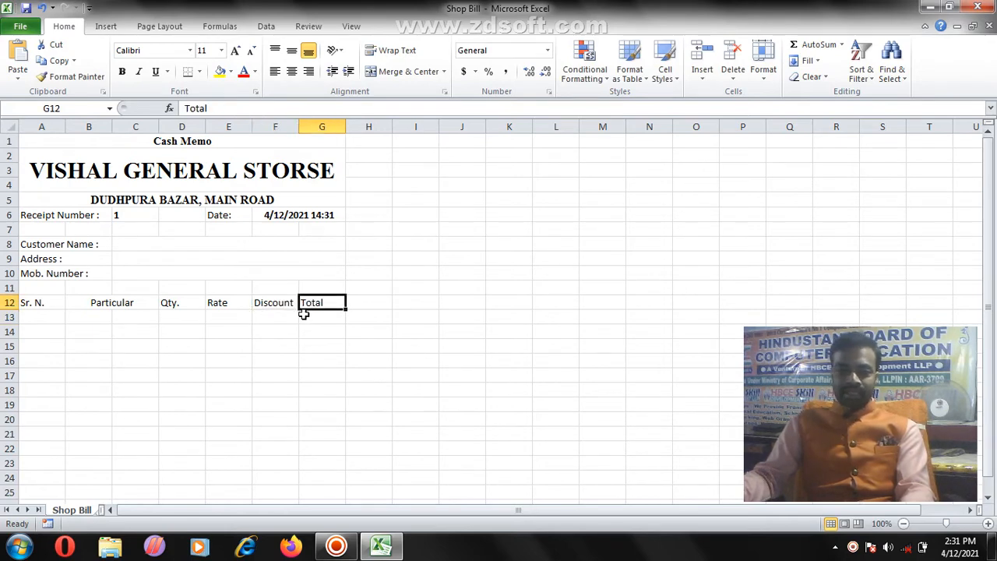
pyautogui.click(189, 320)
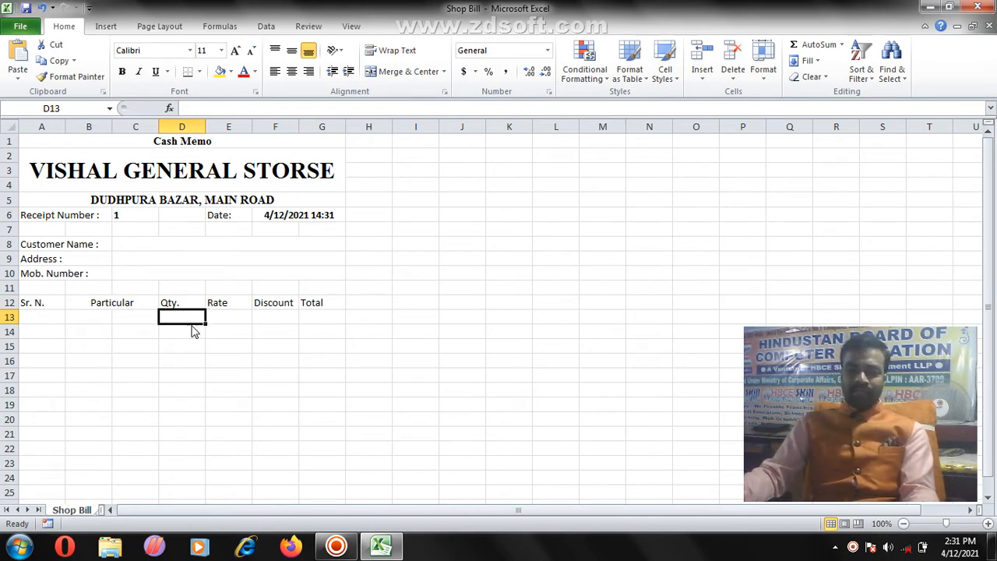
pyautogui.click(216, 317)
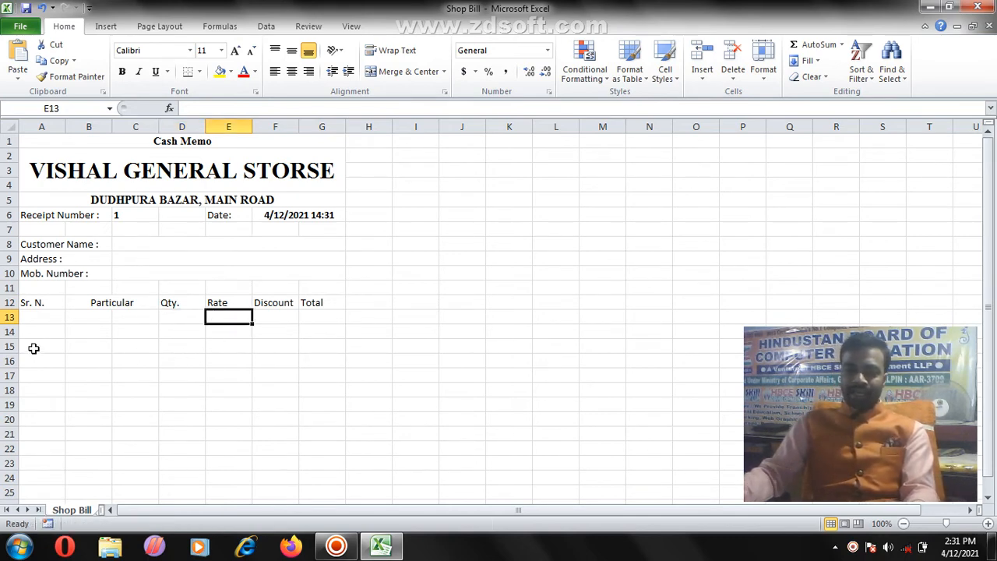
# Step: Enter the 'G. Total:' label in F24 and the 'Note' label in A24
pyautogui.scroll(-3, 303, 325)
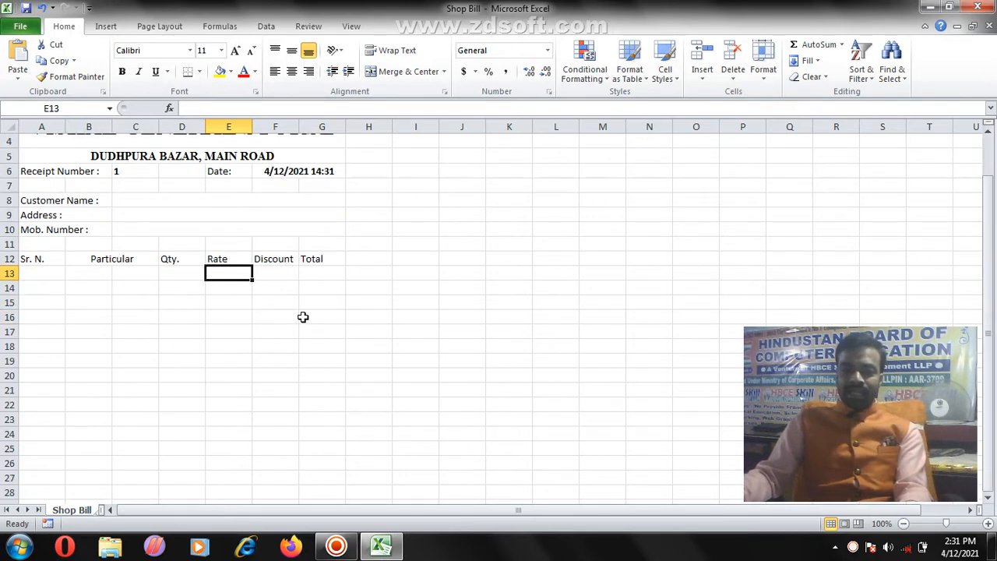
pyautogui.click(261, 376)
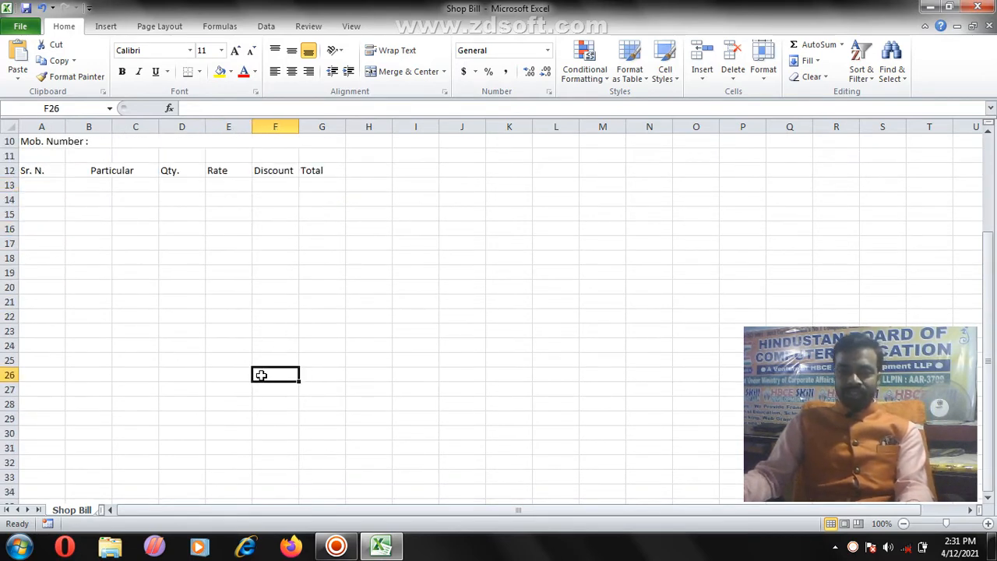
pyautogui.press('Up')
pyautogui.press('Up')
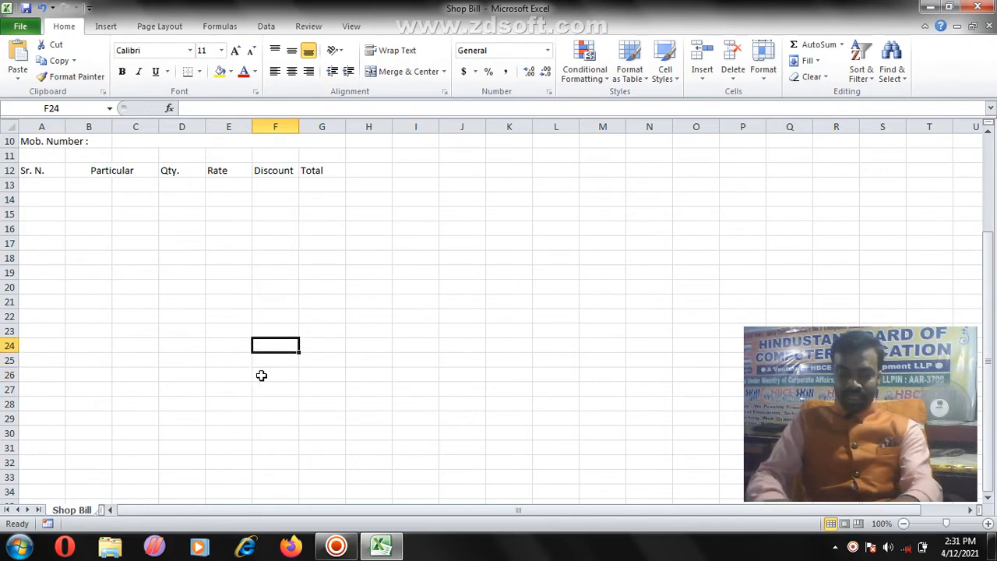
pyautogui.write('G')
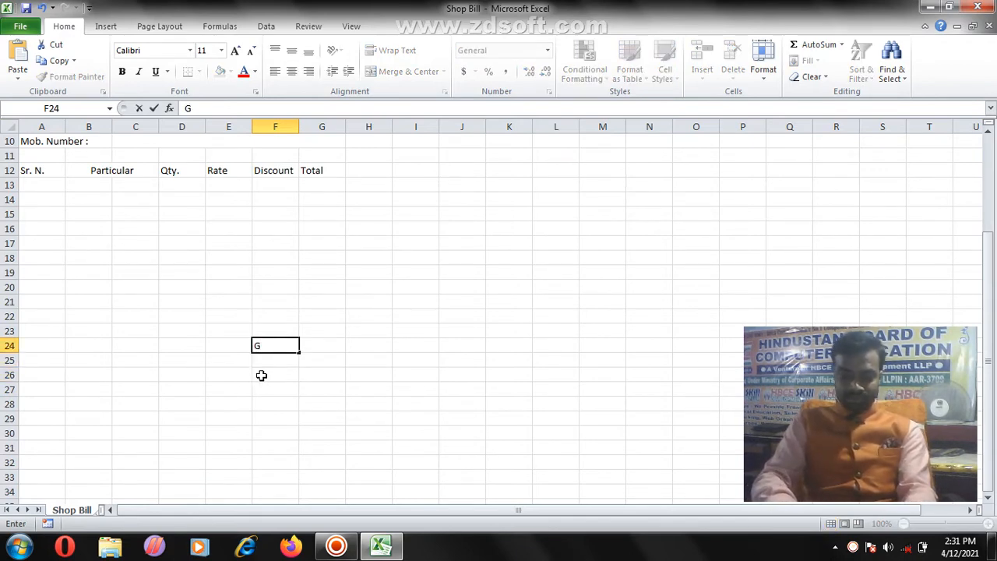
pyautogui.write('. T')
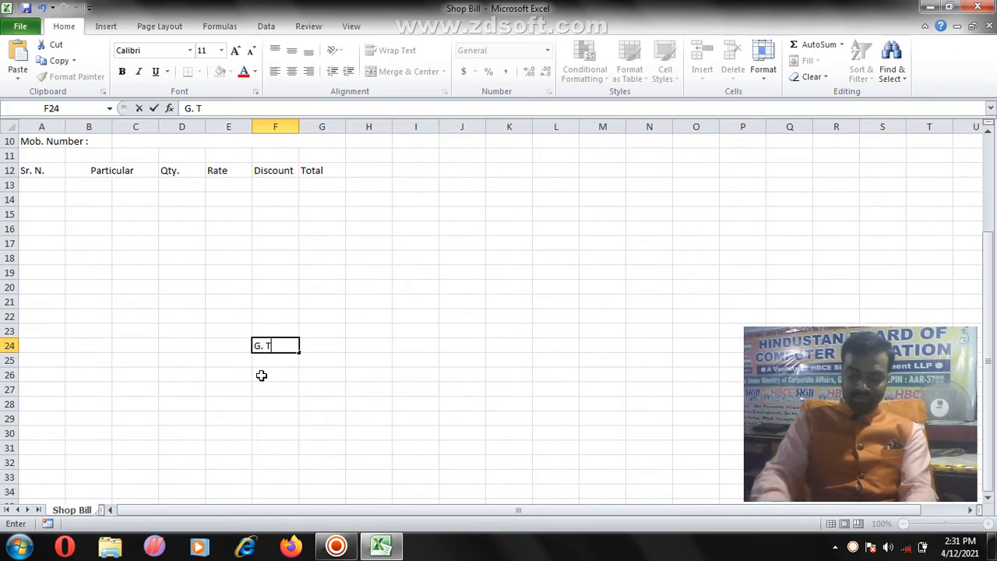
pyautogui.write('otal:')
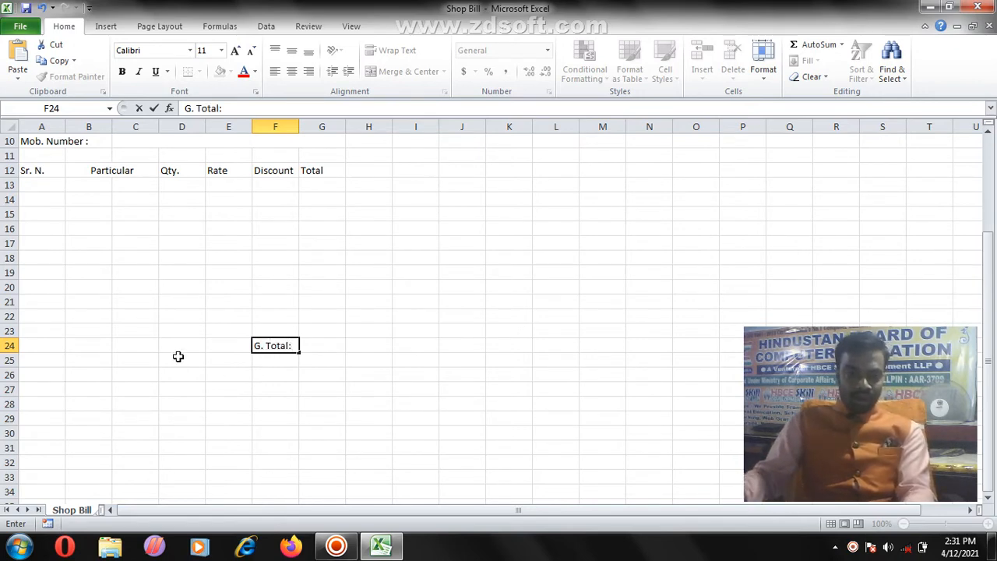
pyautogui.click(36, 348)
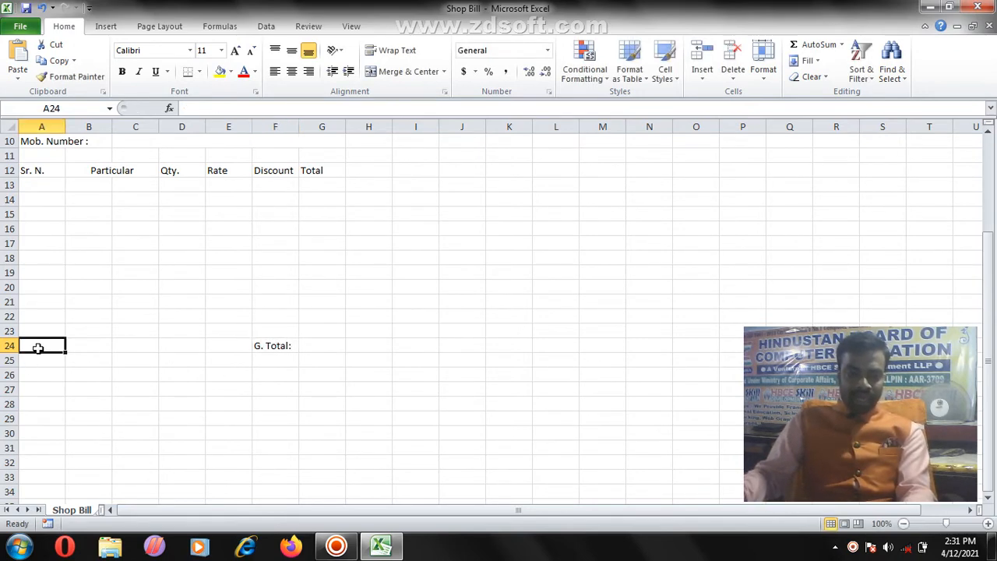
pyautogui.write('Note :')
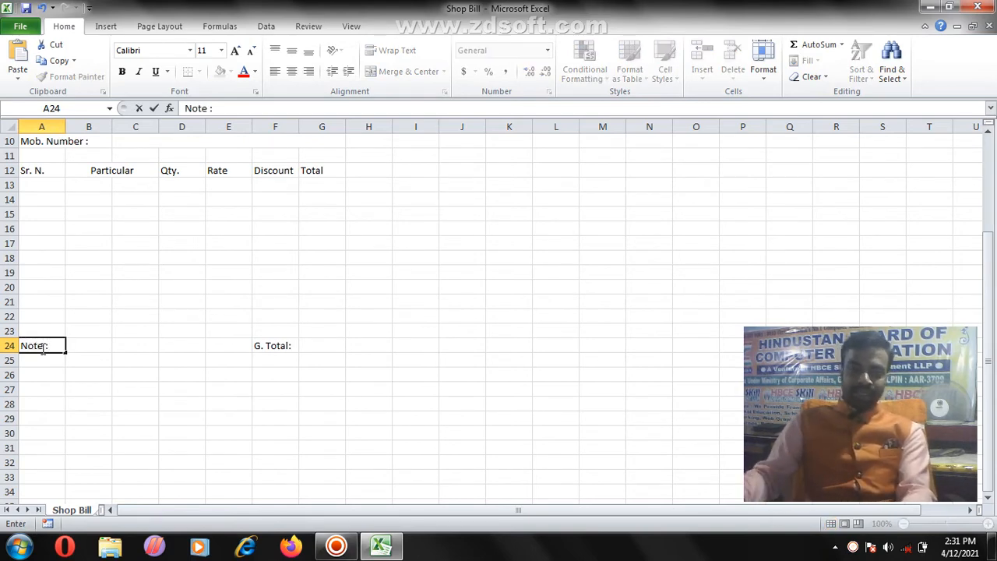
pyautogui.press('Return')
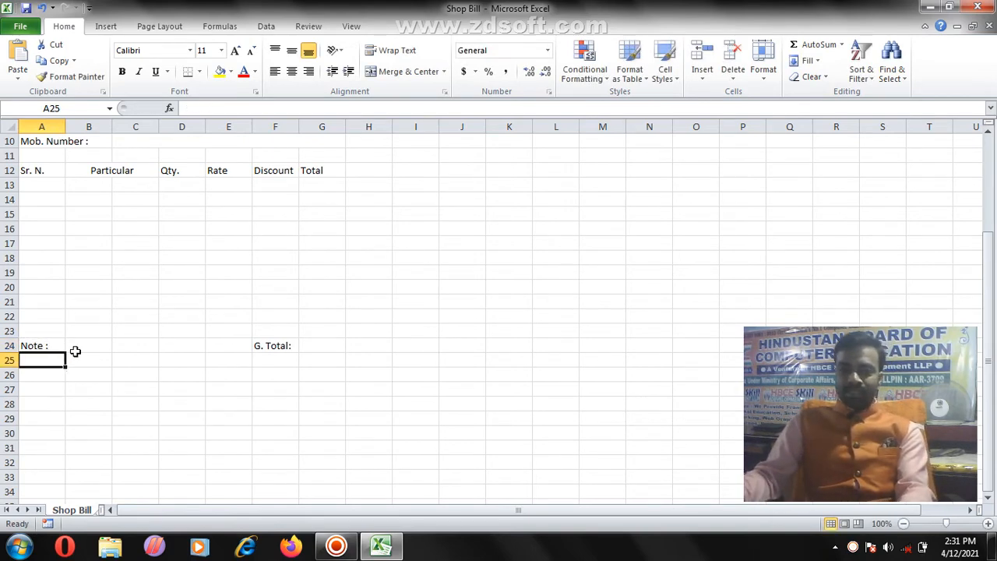
# Step: Merge B24:E24 and A25:E25, left-aligning each merged note cell
pyautogui.click(76, 351)
pyautogui.keyDown('shift'); pyautogui.click(218, 346); pyautogui.keyUp('shift')
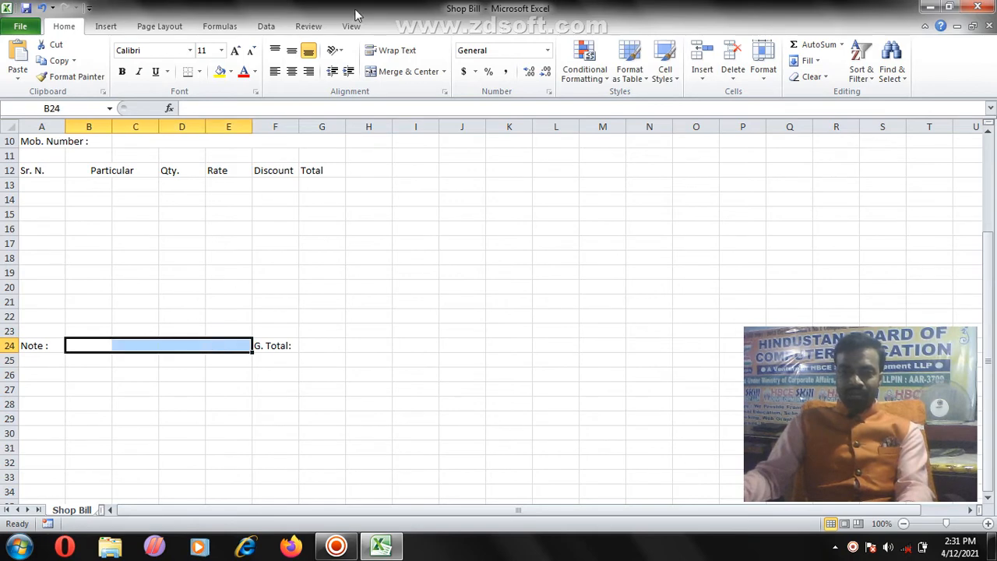
pyautogui.click(378, 73)
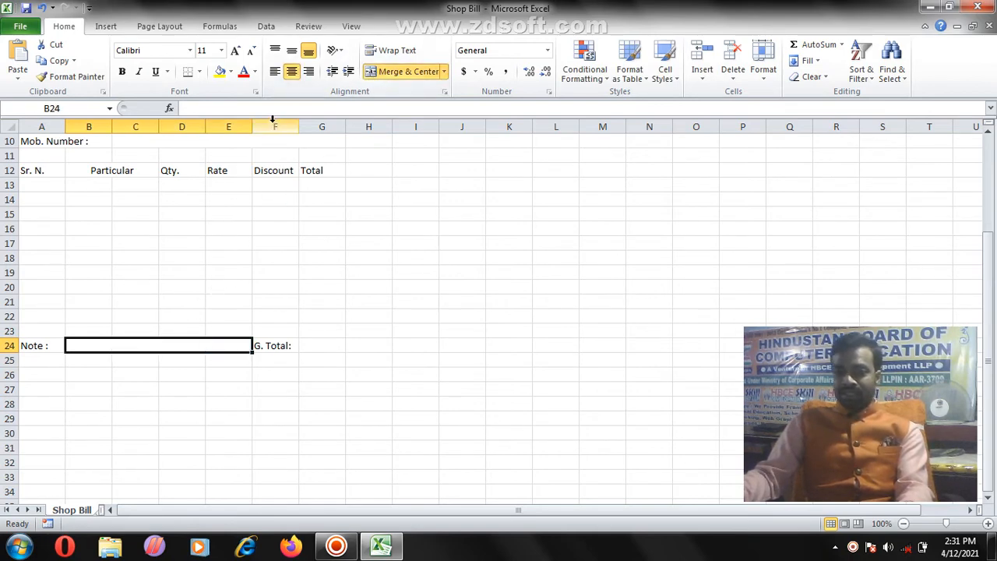
pyautogui.click(274, 77)
pyautogui.click(35, 365)
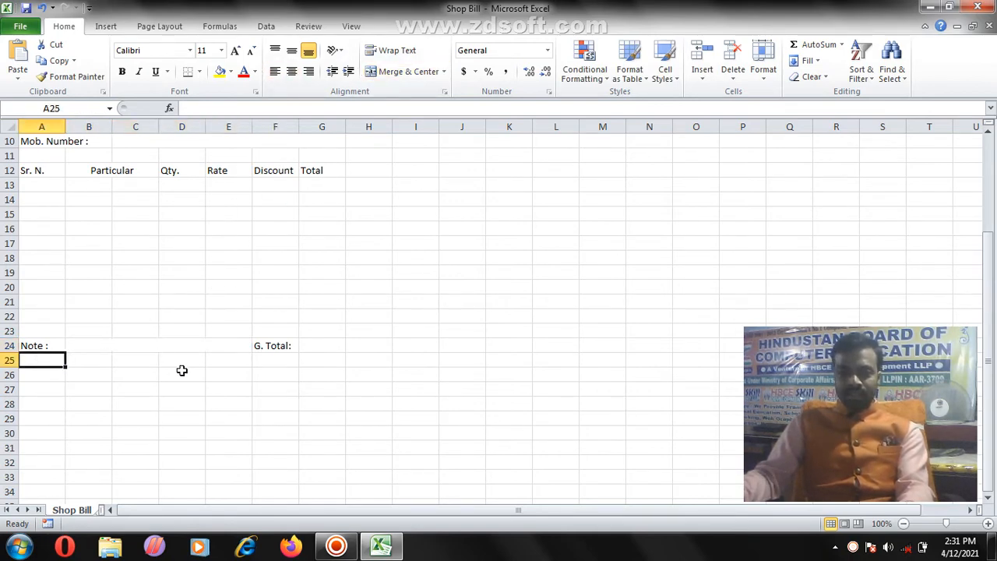
pyautogui.keyDown('shift'); pyautogui.click(224, 361); pyautogui.keyUp('shift')
pyautogui.click(405, 71)
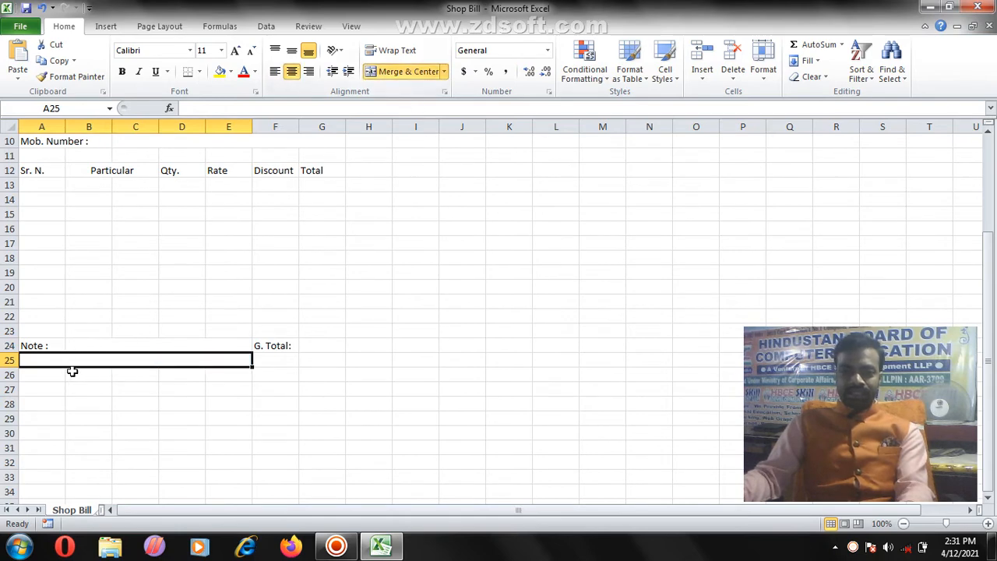
pyautogui.click(274, 71)
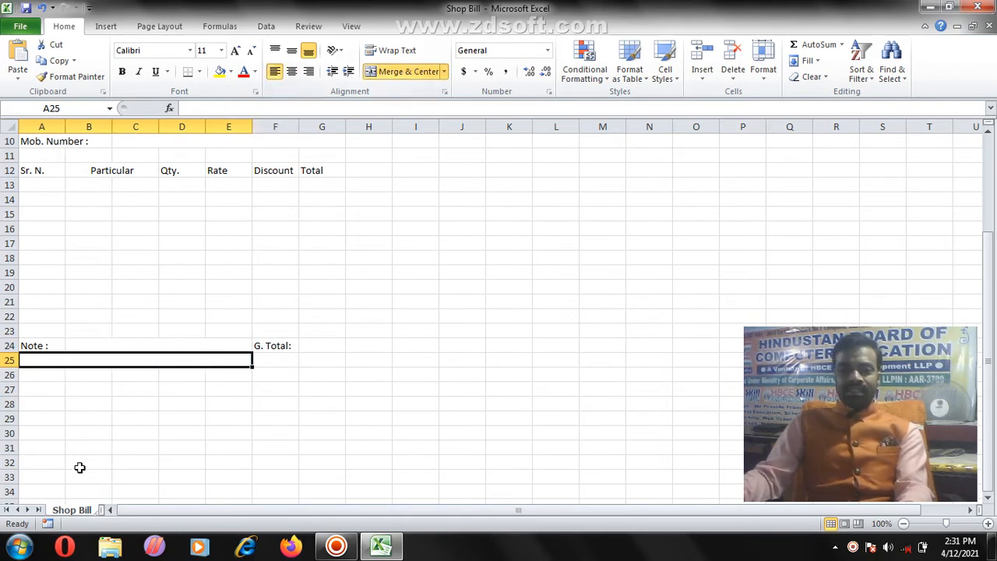
pyautogui.click(140, 403)
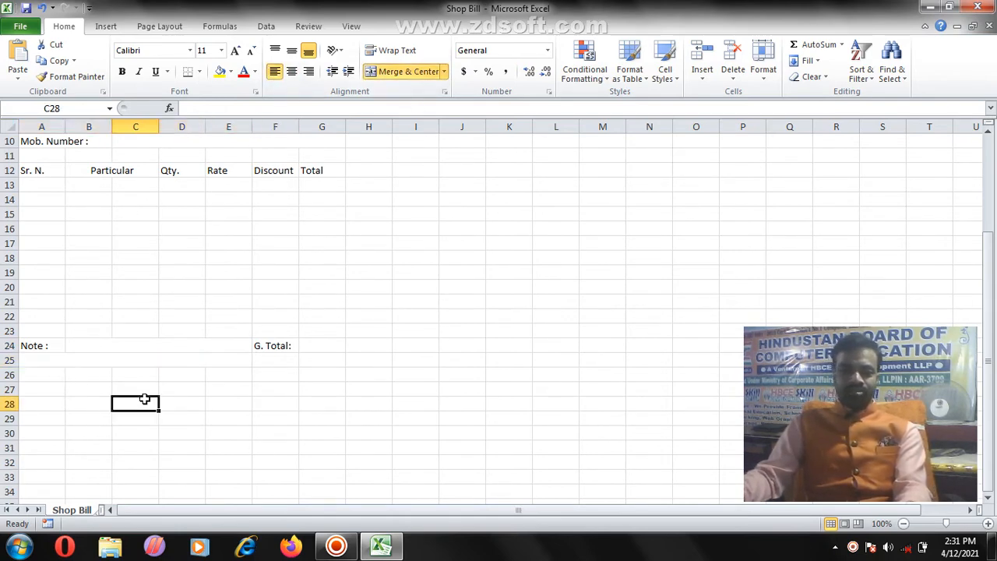
pyautogui.scroll(2, 205, 389)
pyautogui.scroll(-1, 223, 399)
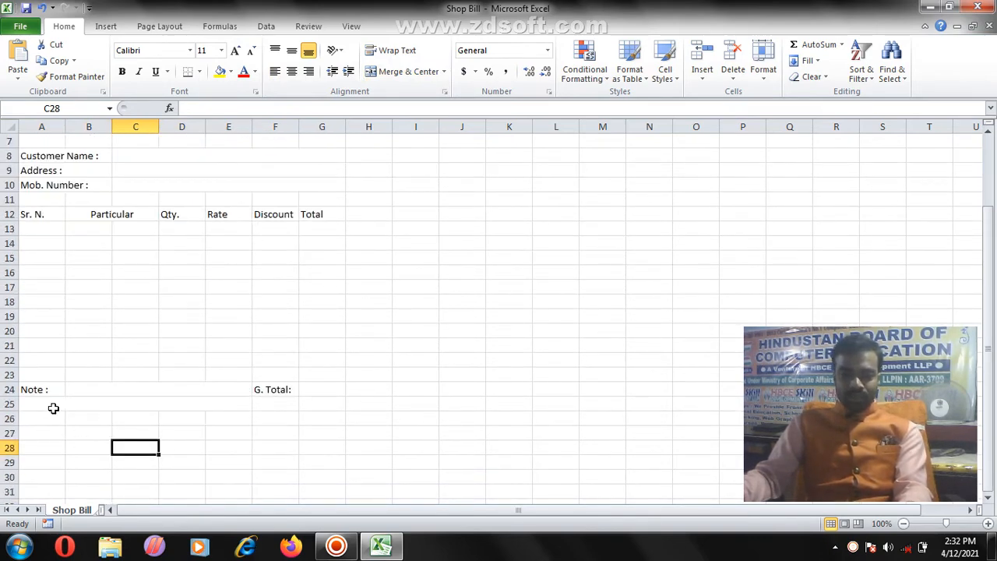
# Step: Merge A30:B30 and enter the 'Customer Sign.' label
pyautogui.click(51, 442)
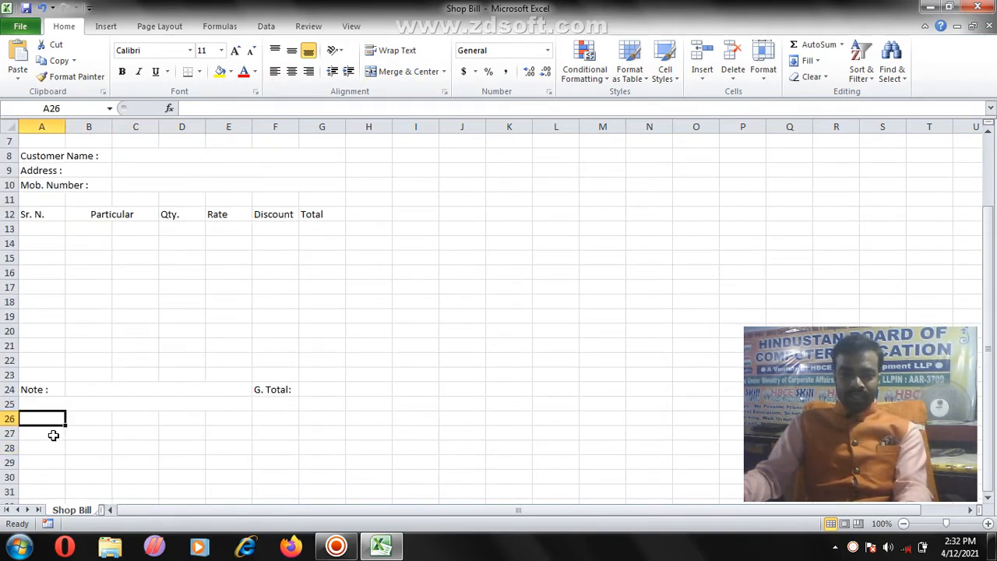
pyautogui.click(51, 477)
pyautogui.moveTo(73, 480)
pyautogui.mouseDown()
pyautogui.moveTo(118, 483)
pyautogui.moveTo(89, 477)
pyautogui.mouseUp()
pyautogui.click(413, 71)
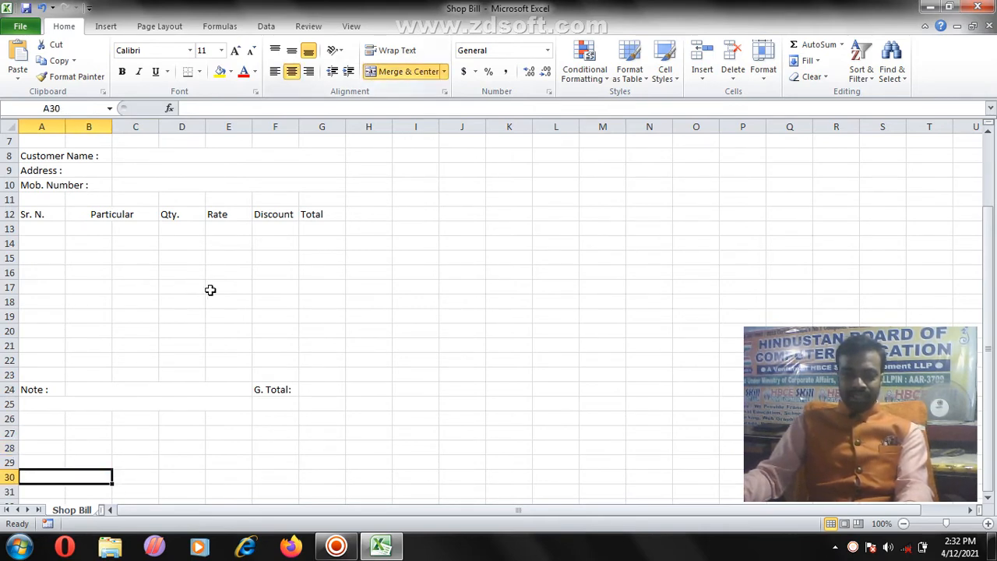
pyautogui.write('Custo')
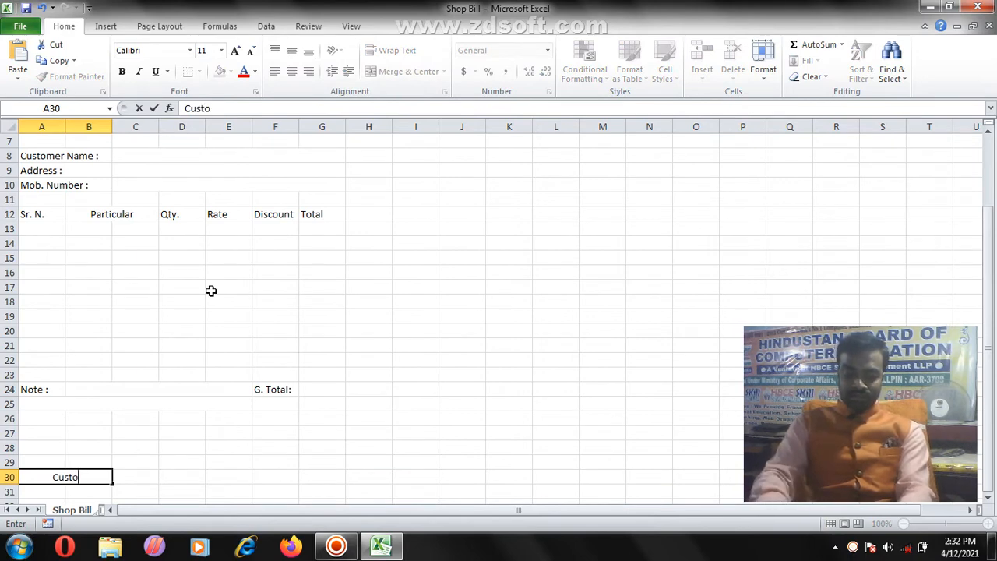
pyautogui.write('mer')
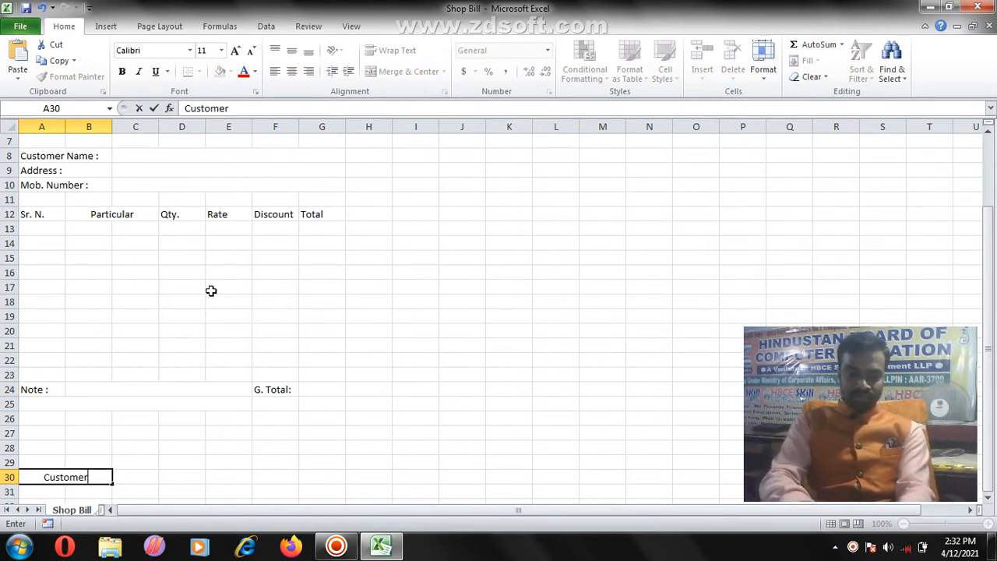
pyautogui.write(' Sign.')
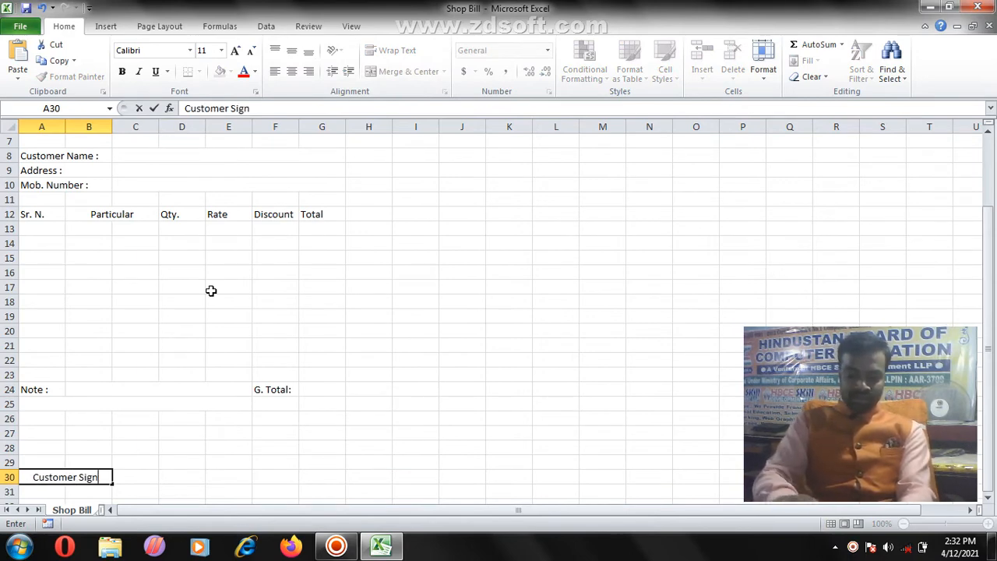
# Step: Merge and centre F30:G30 and enter 'Sign. with Seal'
pyautogui.click(274, 477)
pyautogui.moveTo(304, 478); pyautogui.dragTo(323, 477)
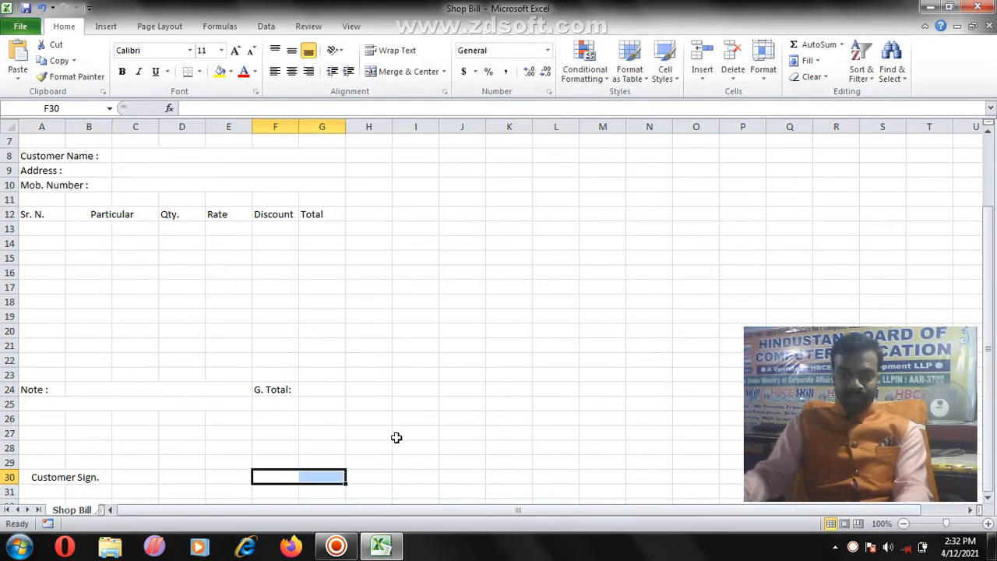
pyautogui.click(374, 78)
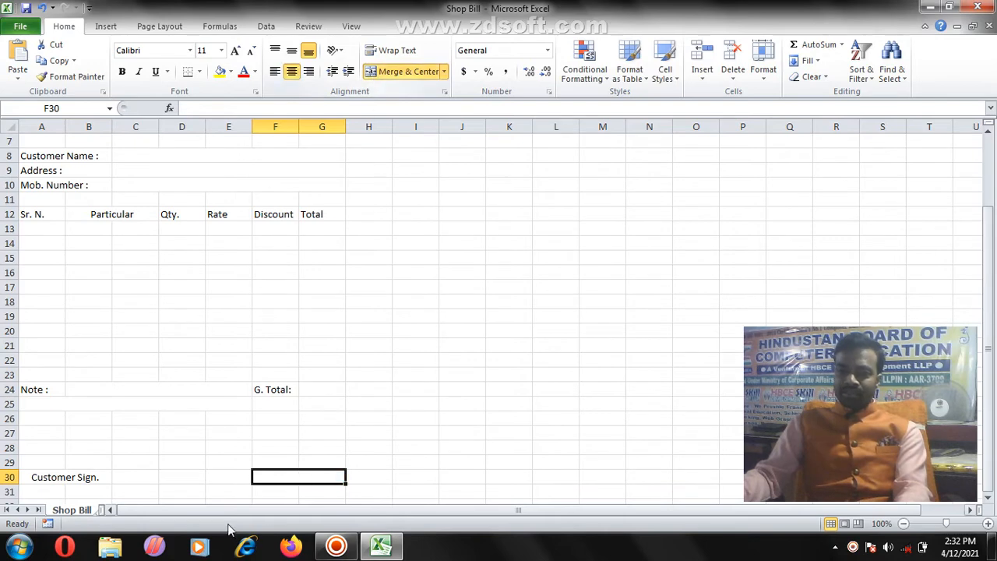
pyautogui.write('Sign')
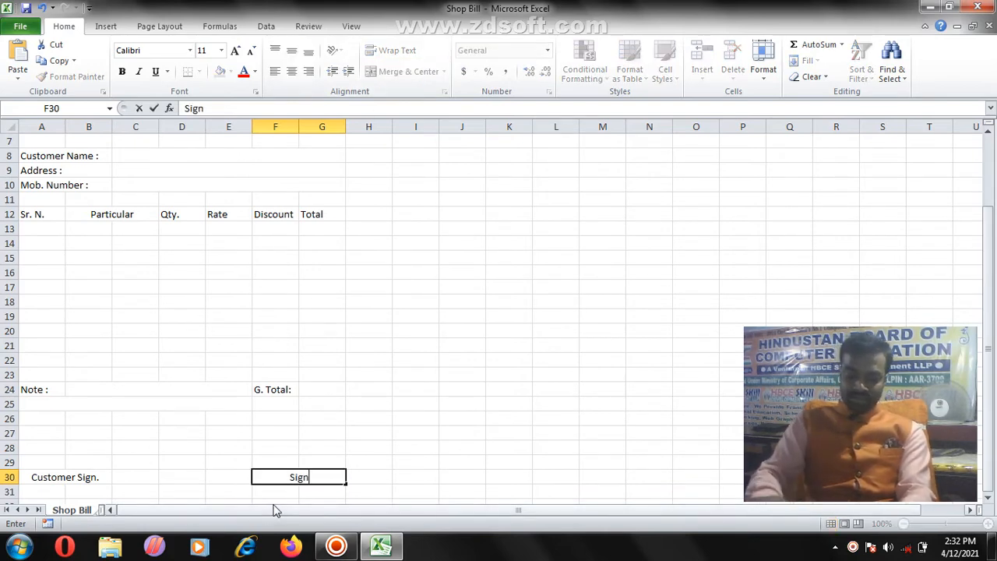
pyautogui.write('. with Seal')
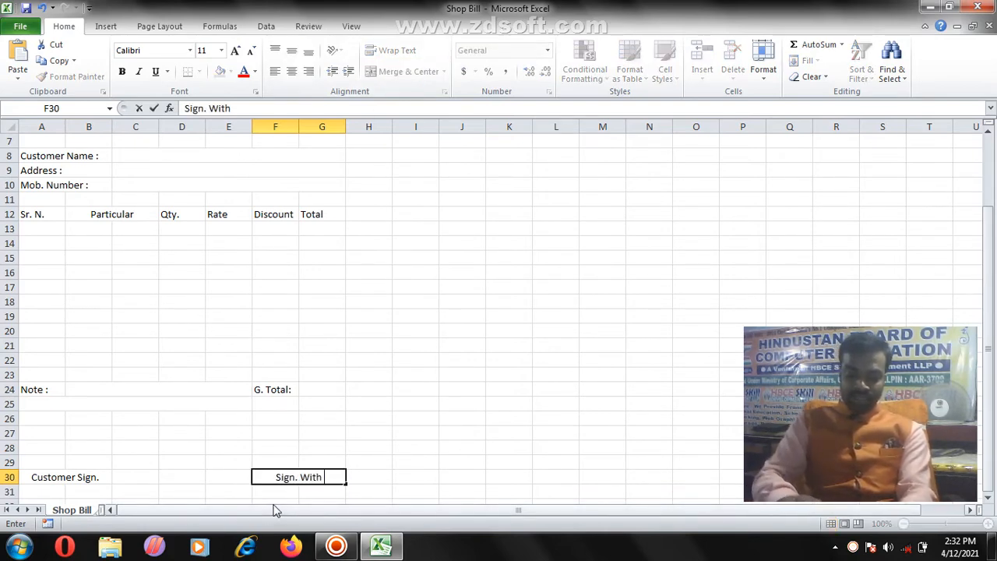
pyautogui.click(246, 464)
# Step: Select A1:G30 and apply a Thick Box Border around the whole memo
pyautogui.scroll(2, 272, 441)
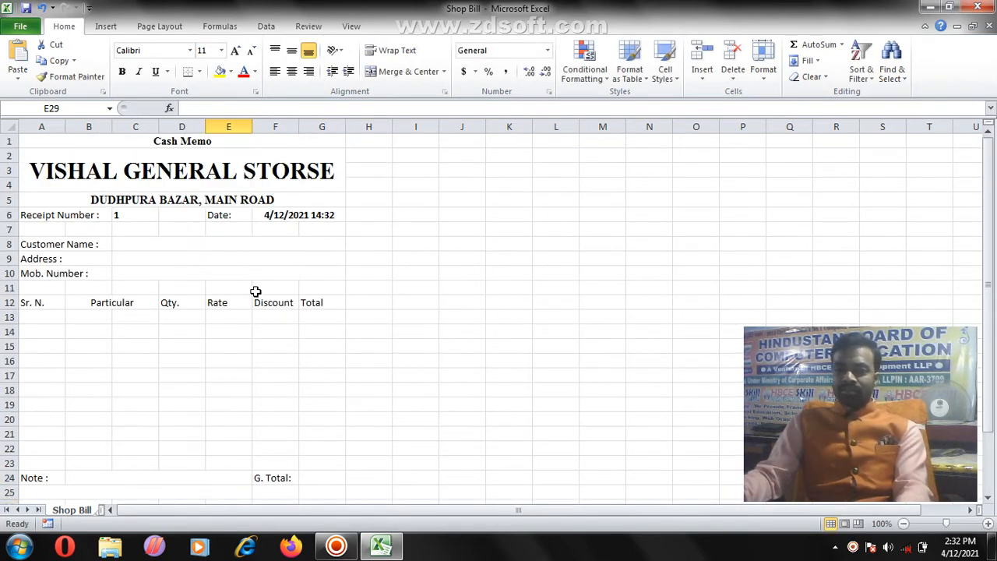
pyautogui.click(93, 145)
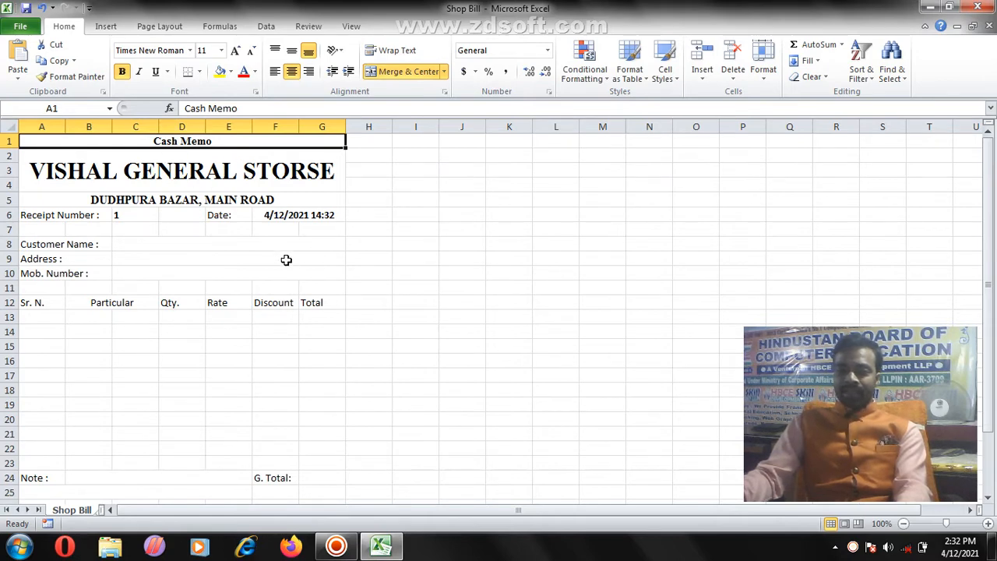
pyautogui.scroll(-4, 381, 233)
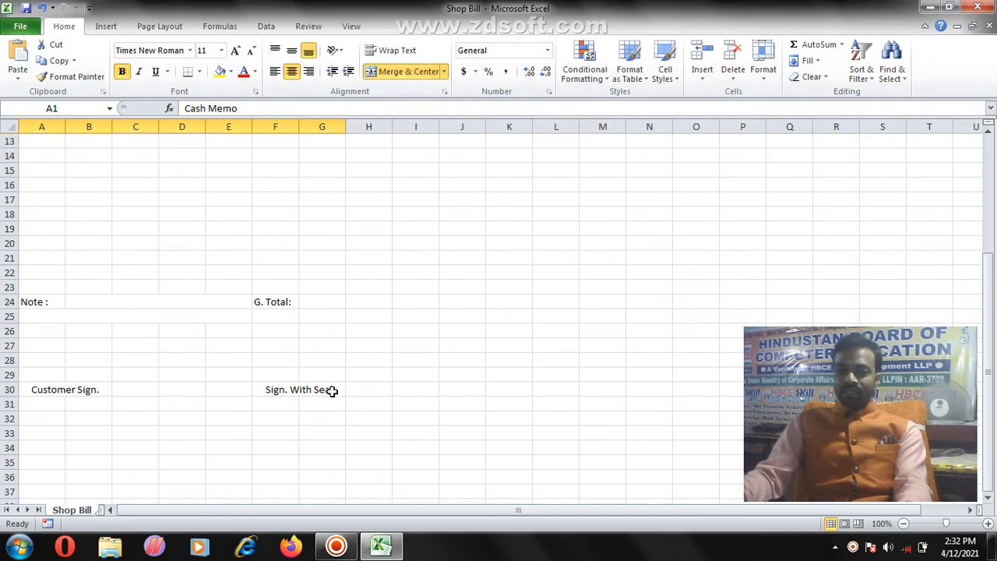
pyautogui.keyDown('shift'); pyautogui.click(332, 391); pyautogui.keyUp('shift')
pyautogui.scroll(4, 332, 390)
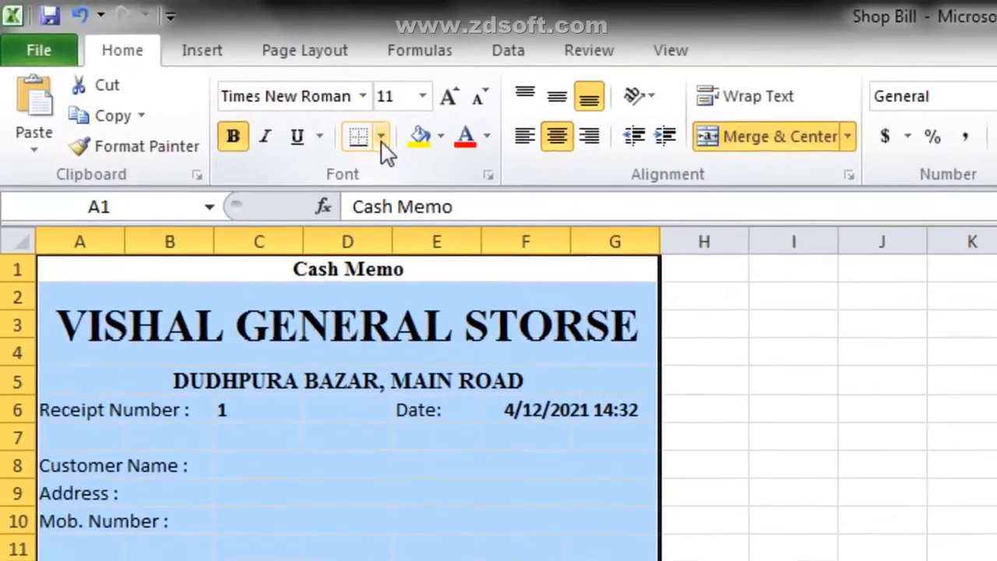
pyautogui.click(200, 73)
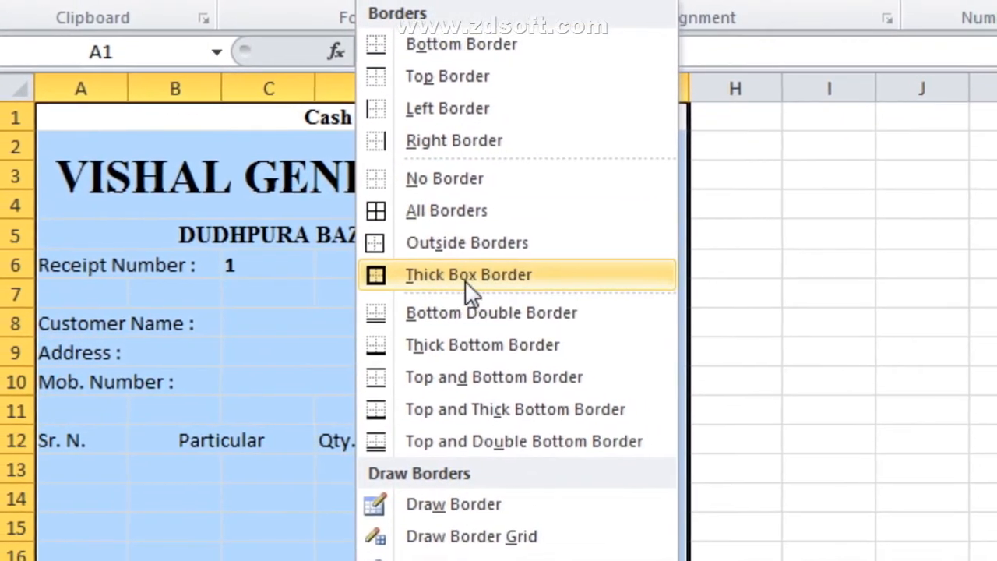
pyautogui.click(467, 278)
pyautogui.click(445, 326)
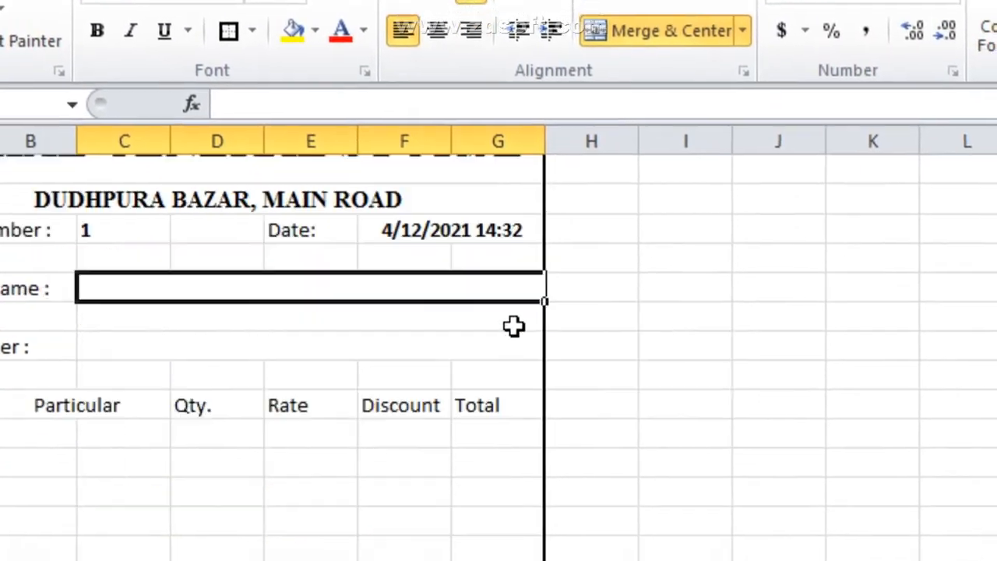
pyautogui.scroll(-3, 515, 335)
pyautogui.scroll(4, 324, 276)
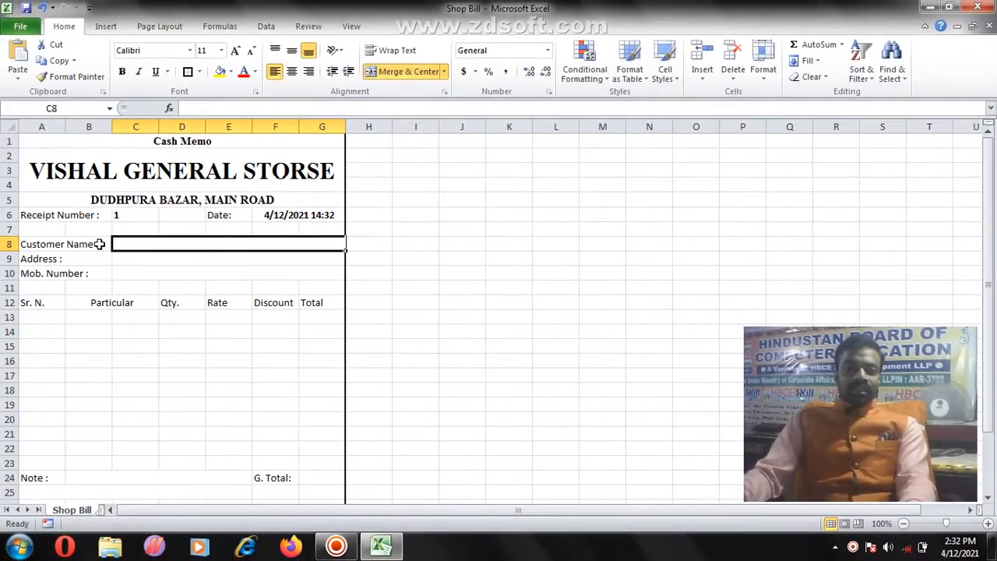
# Step: Apply Merge Across to B13:C23 so each Particular row spans columns B and C
pyautogui.click(59, 318)
pyautogui.click(139, 244)
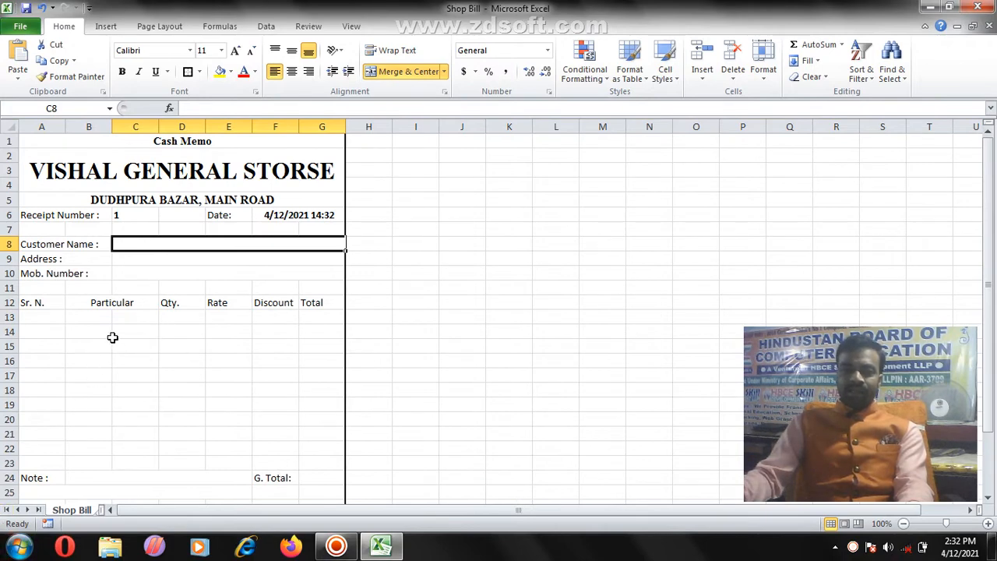
pyautogui.moveTo(96, 319); pyautogui.dragTo(145, 461)
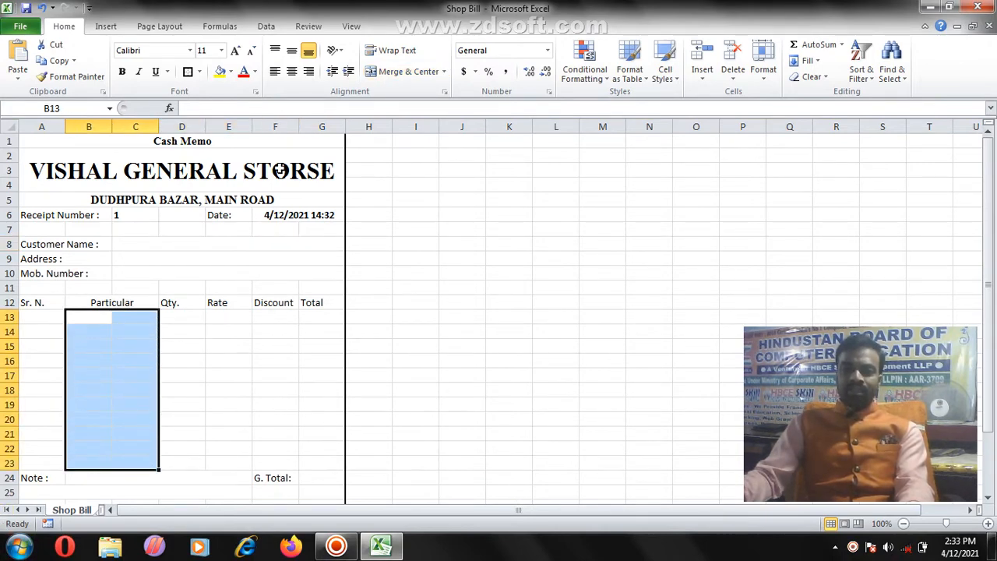
pyautogui.click(444, 71)
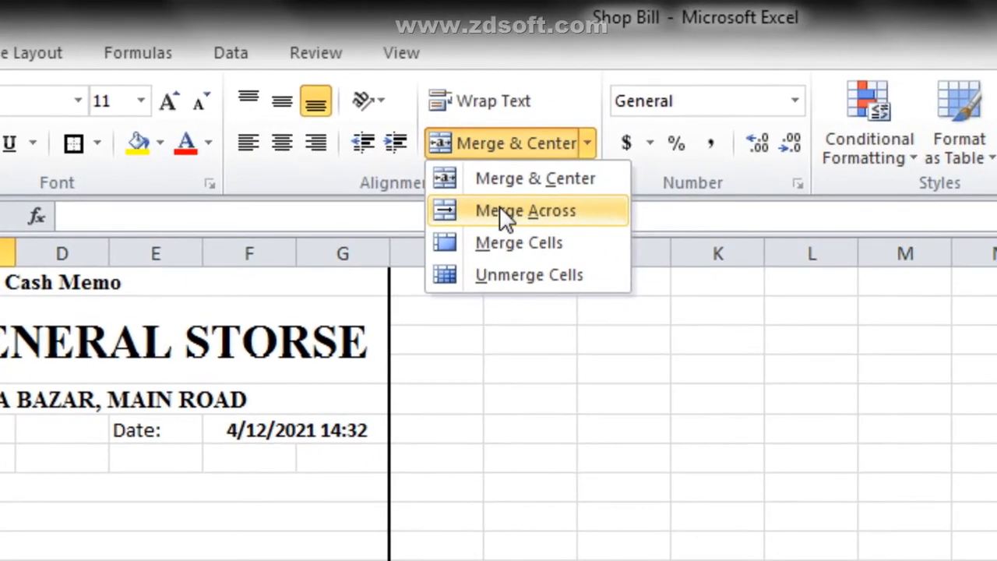
pyautogui.click(500, 208)
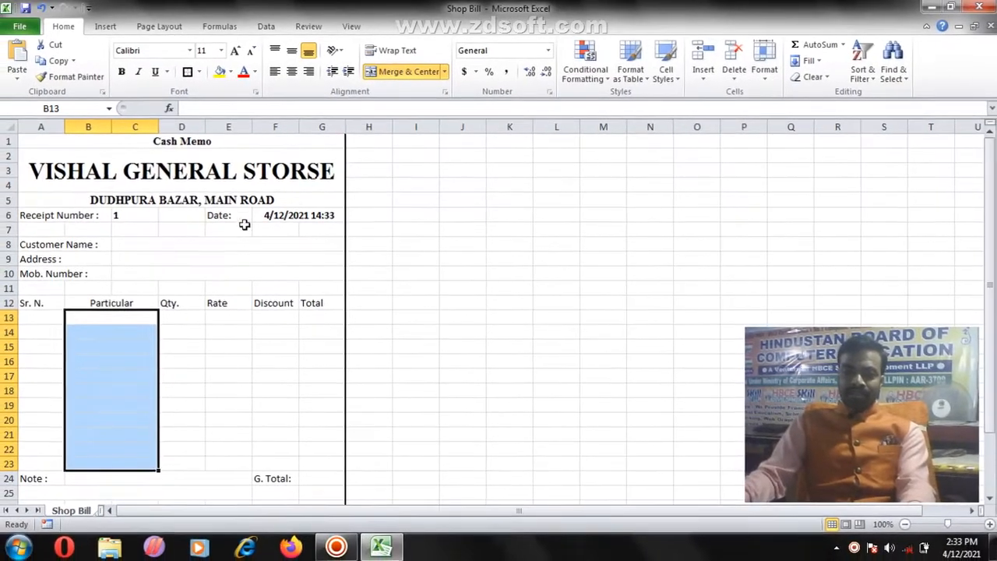
# Step: Check the merged Particular rows and the first Sr. N. and Qty. cells
pyautogui.click(107, 331)
pyautogui.click(129, 347)
pyautogui.click(127, 362)
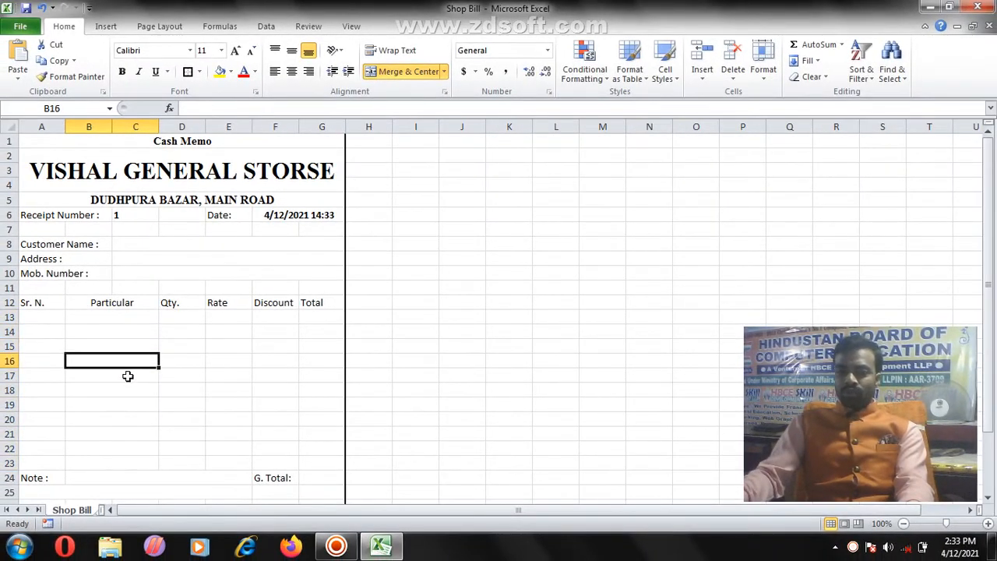
pyautogui.click(128, 376)
pyautogui.click(134, 391)
pyautogui.click(140, 435)
pyautogui.click(142, 448)
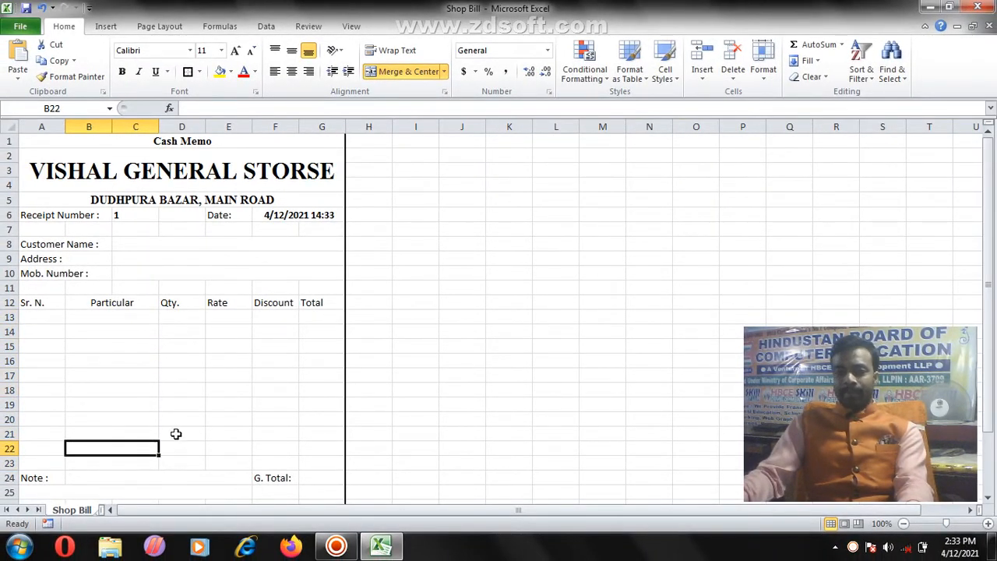
pyautogui.click(49, 318)
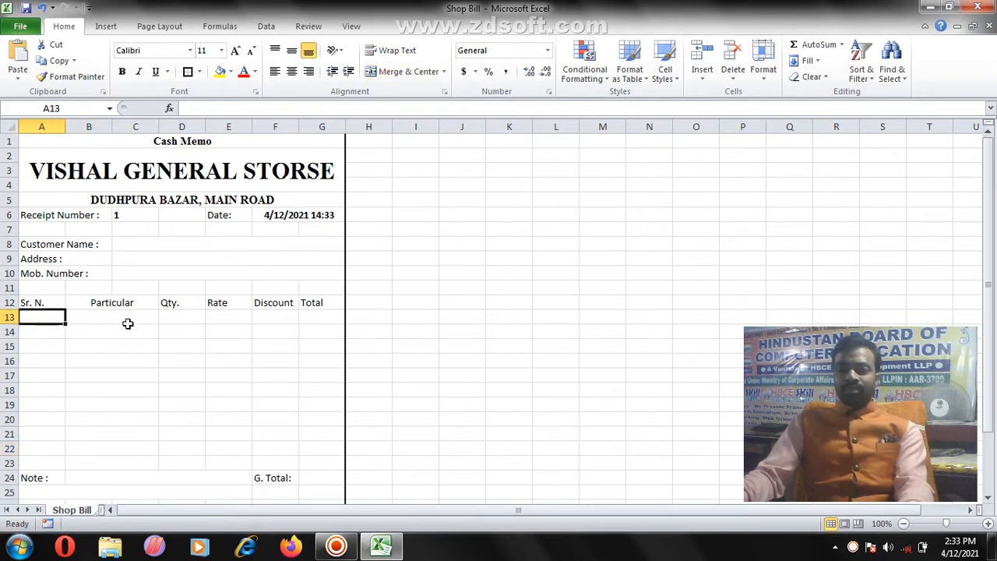
pyautogui.click(168, 320)
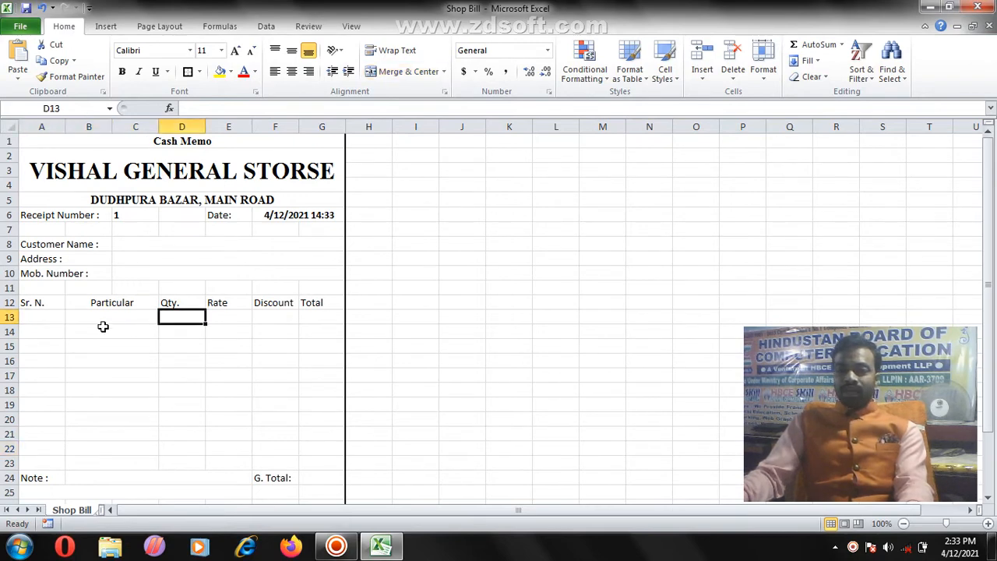
# Step: Start the rate list with 'Item Name' and 'Rate' headings and Potato at 15 Per KG, widening column J
pyautogui.click(466, 168)
pyautogui.write('Ite')
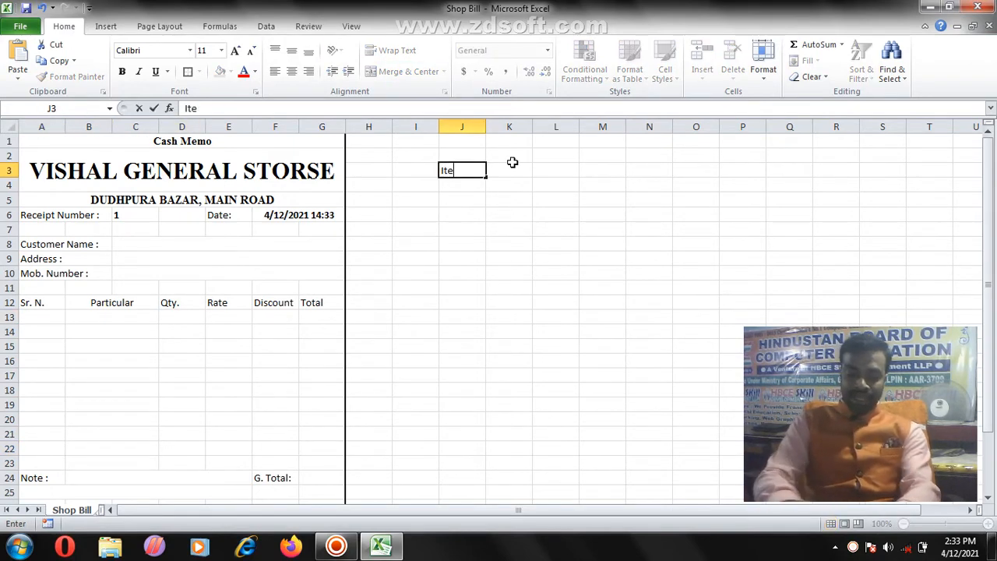
pyautogui.write('m Name')
pyautogui.press('Return')
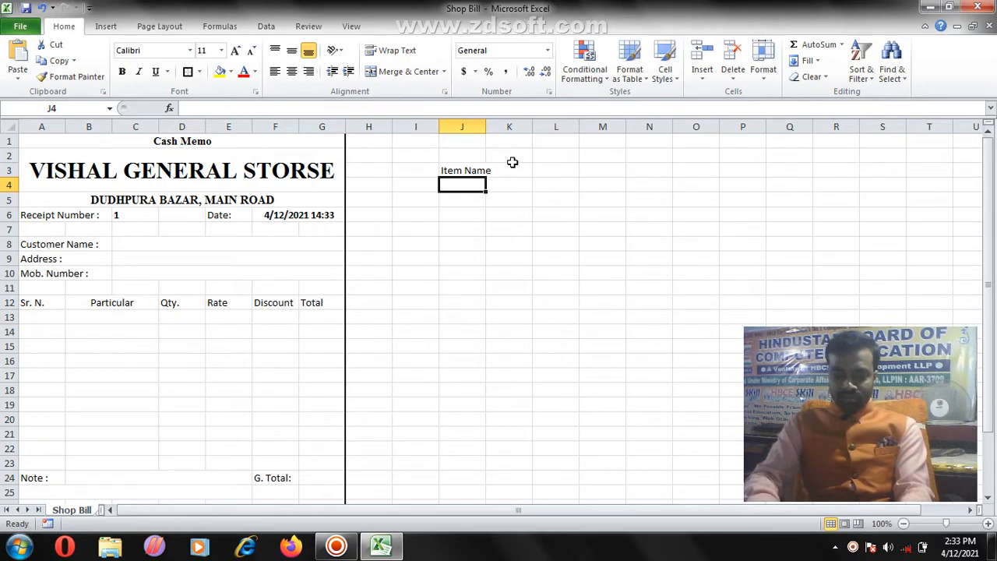
pyautogui.write('Potato')
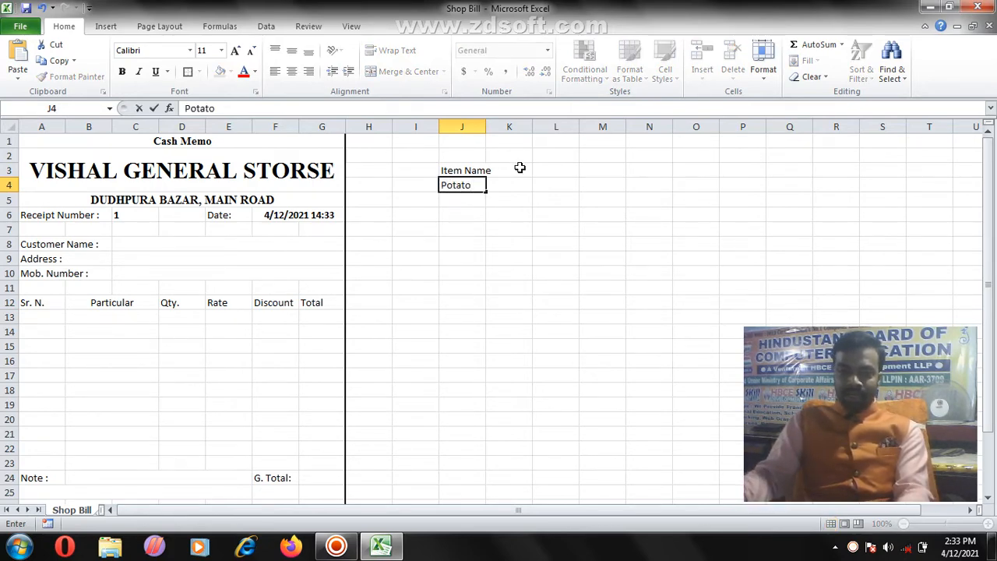
pyautogui.click(520, 168)
pyautogui.moveTo(485, 126); pyautogui.dragTo(511, 139)
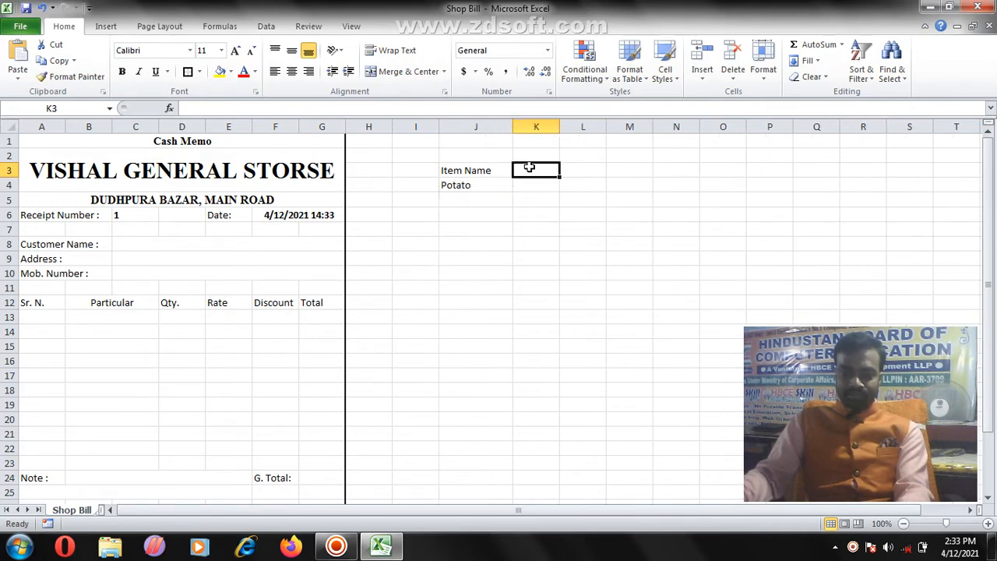
pyautogui.write('Rate')
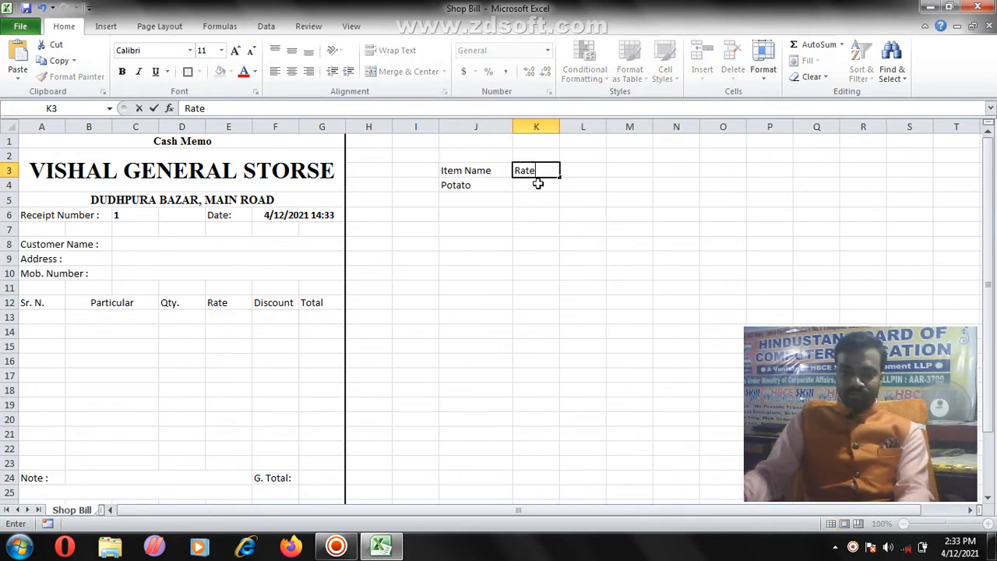
pyautogui.click(538, 184)
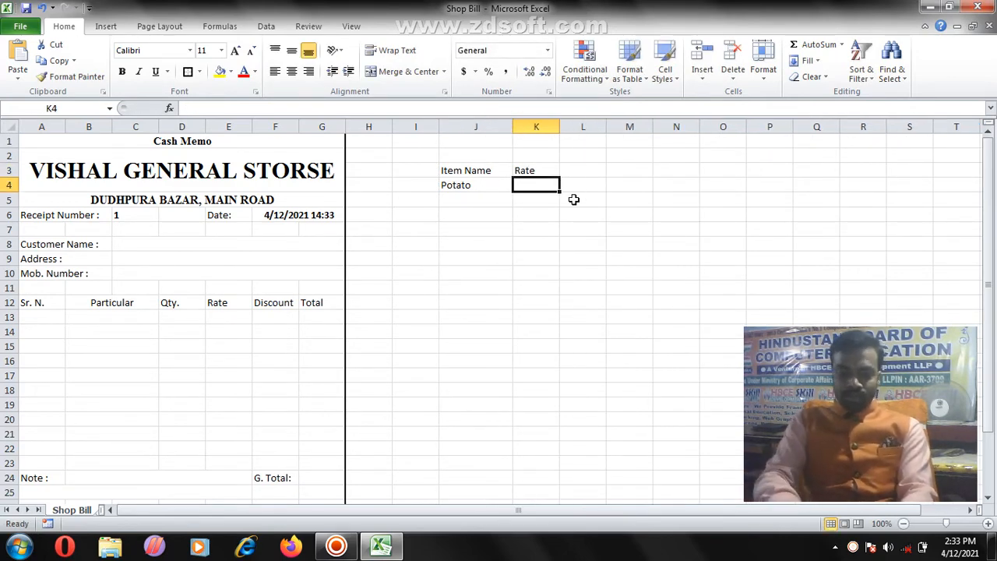
pyautogui.write('15 Per KG')
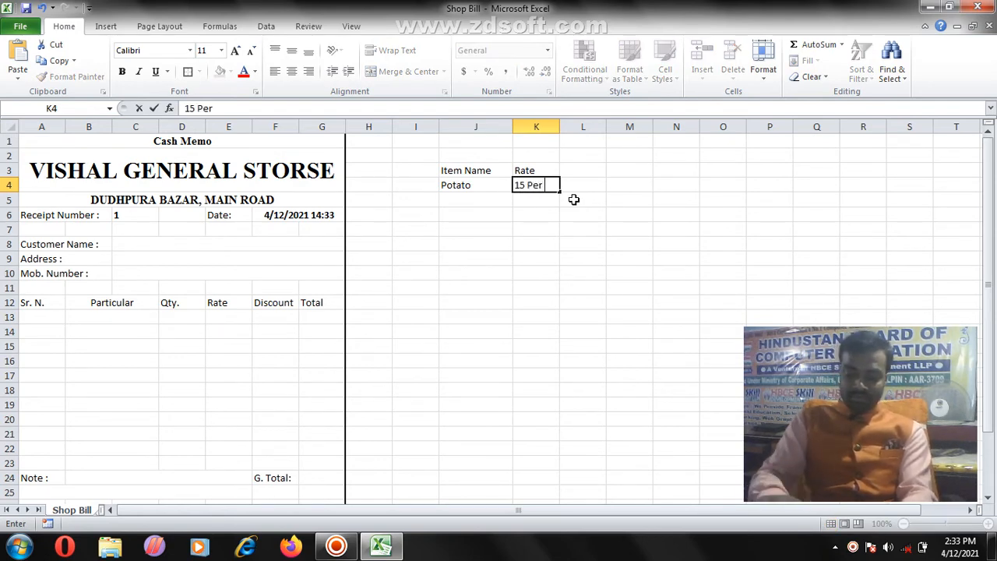
pyautogui.click(477, 190)
# Step: Add Biscut Butter 5 Pkt, Suger 38 Per KG and Toffy 2 Per Pcs to the list
pyautogui.click(475, 201)
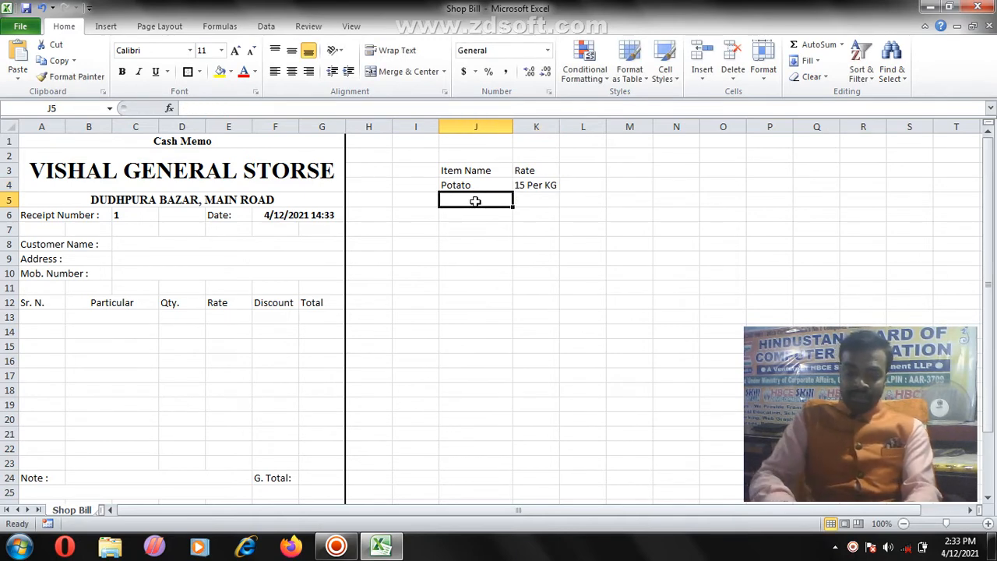
pyautogui.write('Biscut')
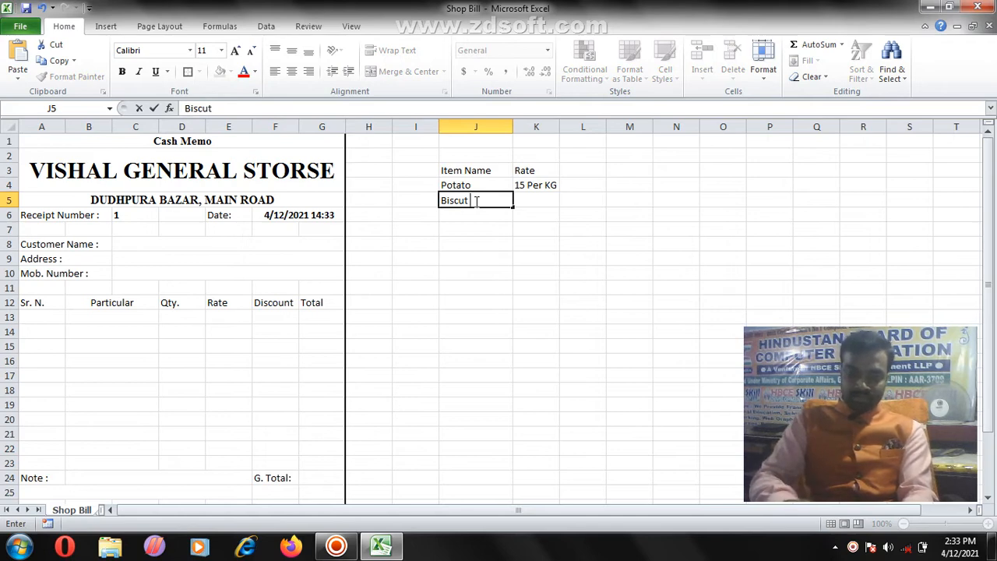
pyautogui.write(' Butter')
pyautogui.press('Tab')
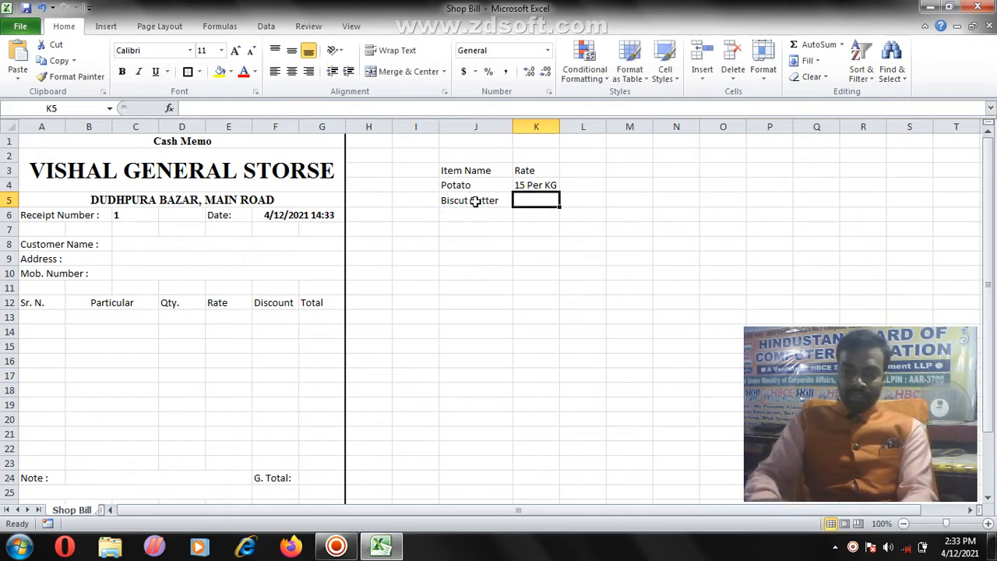
pyautogui.write('5 Pkt')
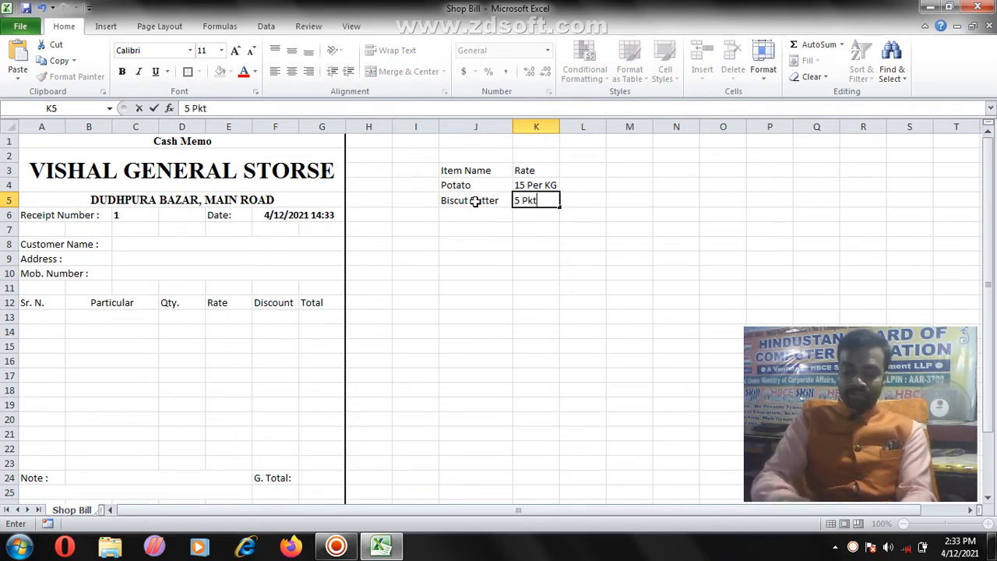
pyautogui.press('Return')
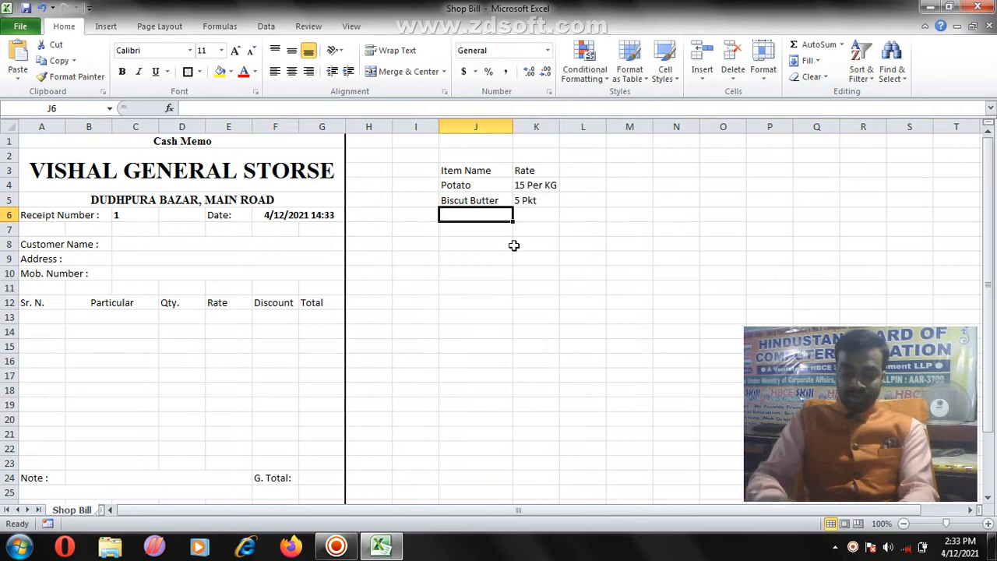
pyautogui.write('Su')
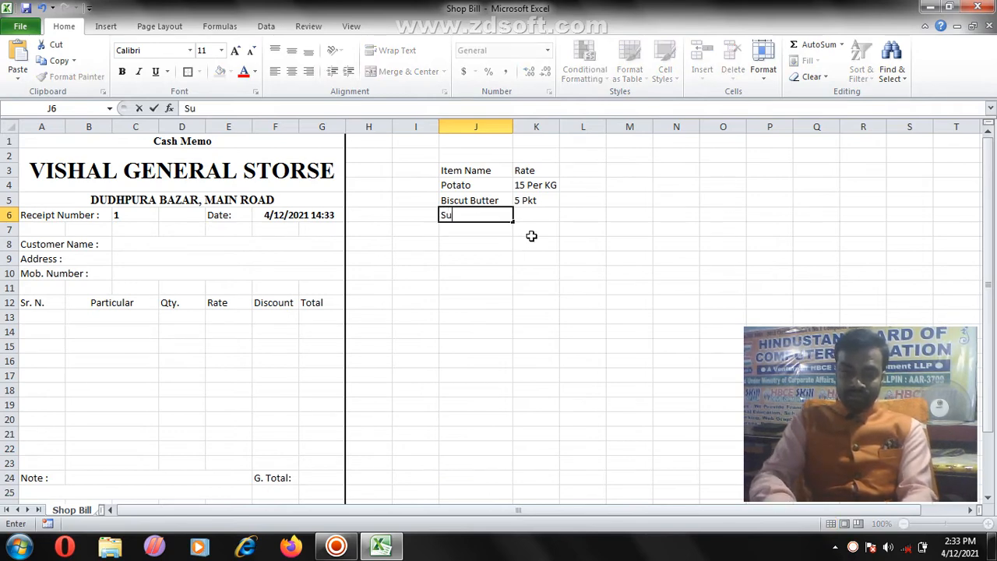
pyautogui.write('ger')
pyautogui.press('Tab')
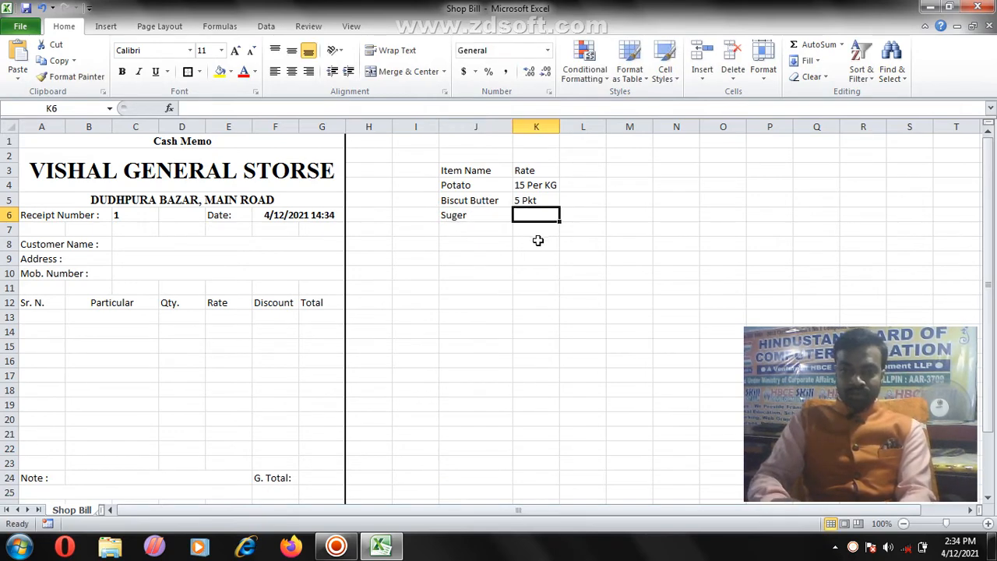
pyautogui.write('3')
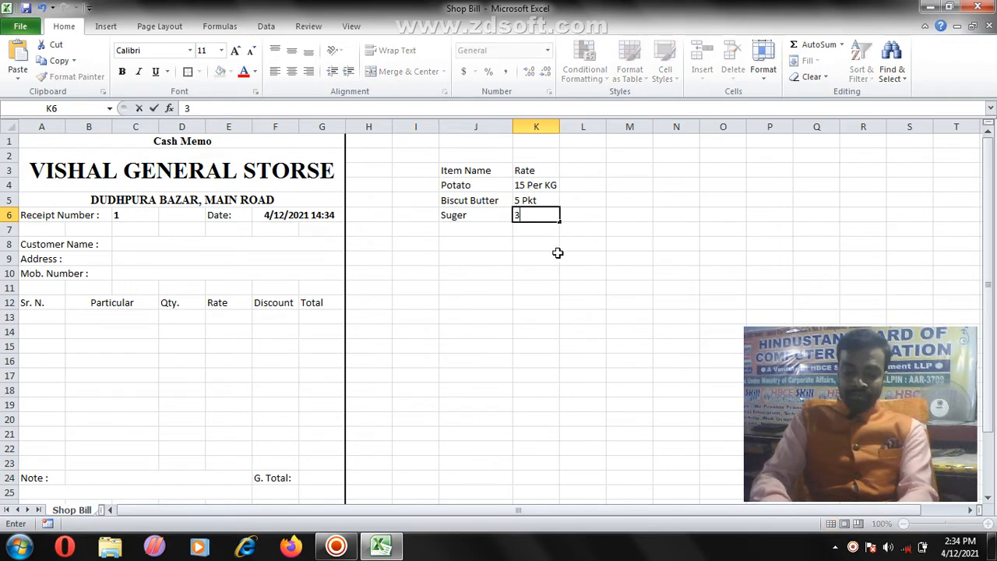
pyautogui.write('8')
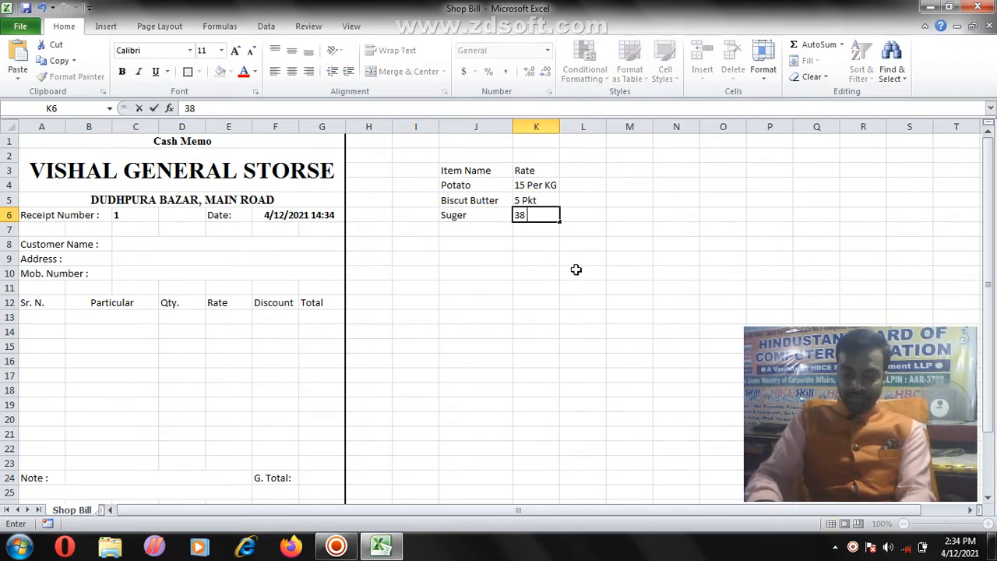
pyautogui.write(' Per KG')
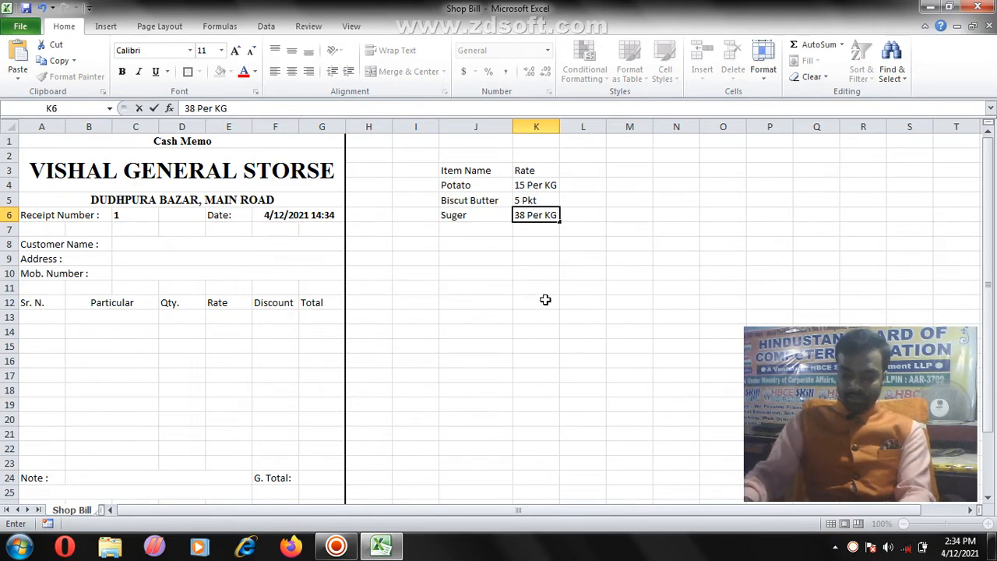
pyautogui.press('Return')
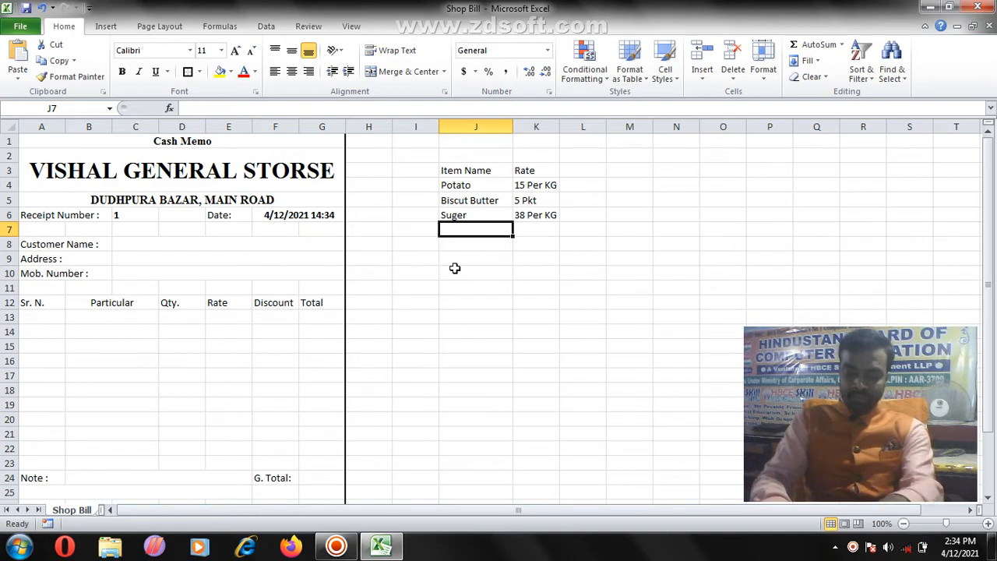
pyautogui.write('Toffy')
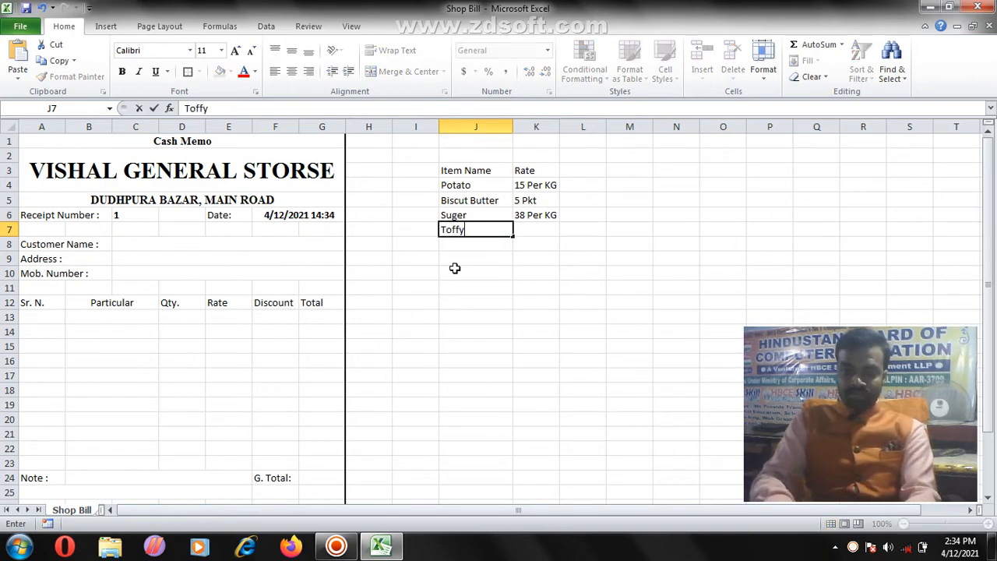
pyautogui.press('Tab')
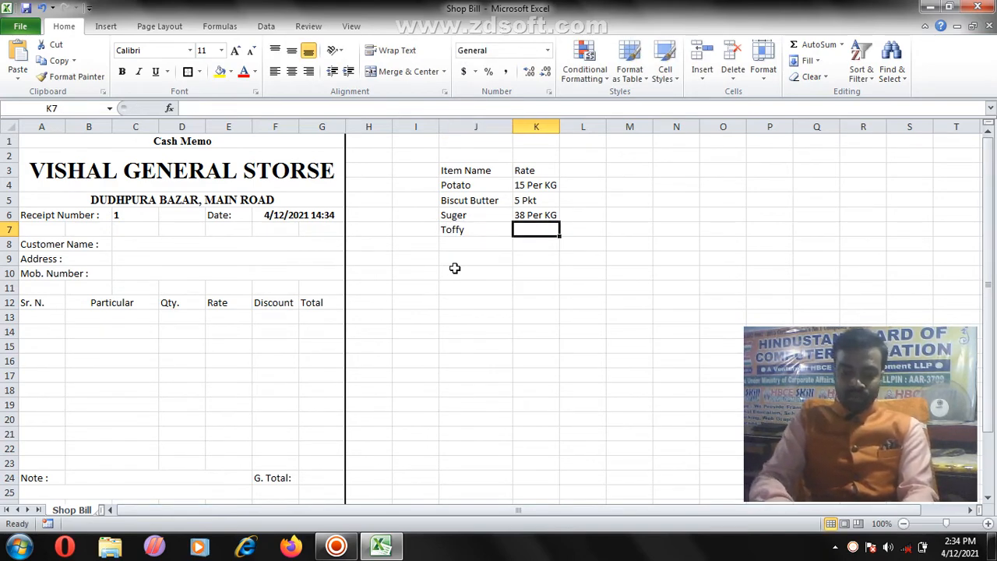
pyautogui.write('2 Per P')
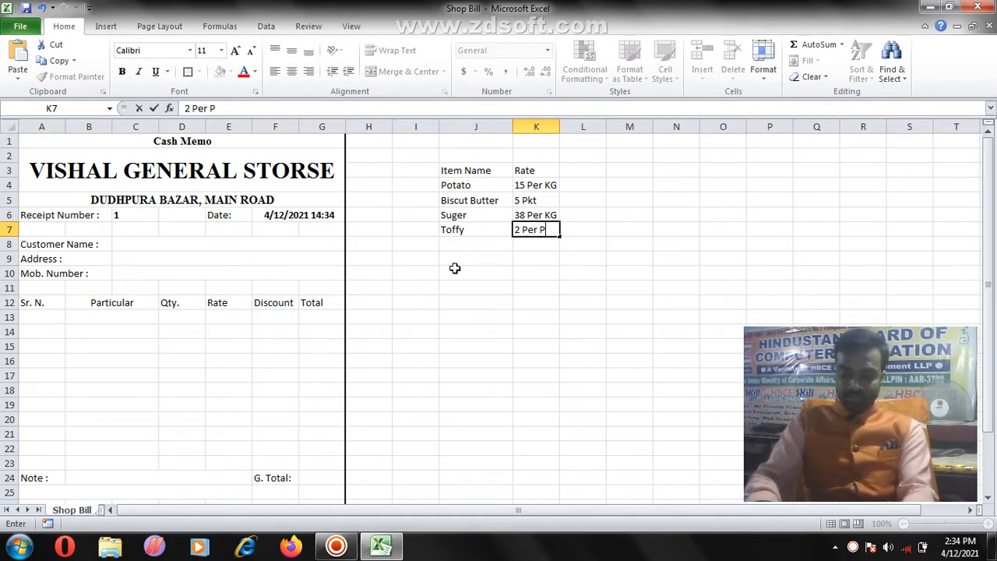
pyautogui.write('cs,')
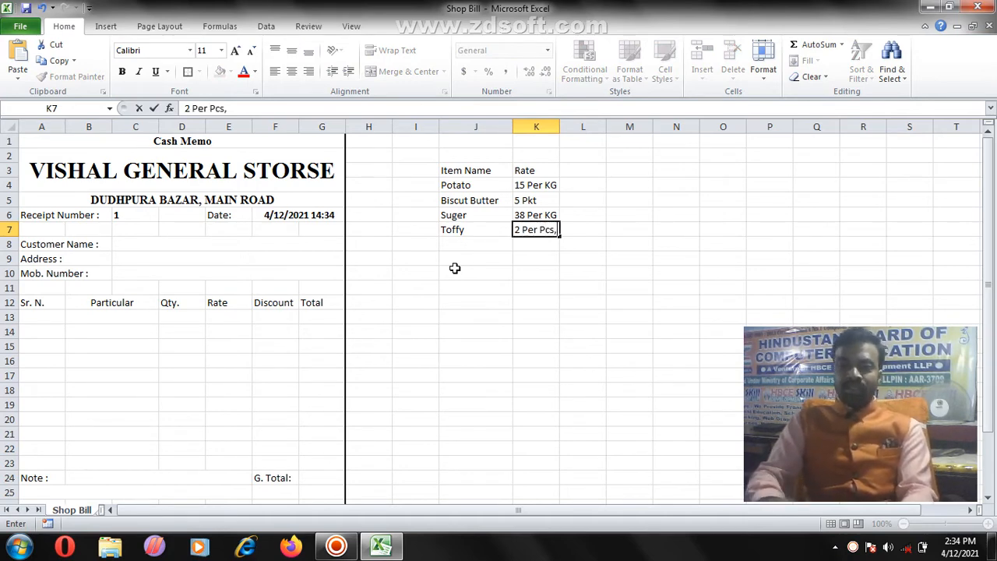
pyautogui.moveTo(459, 185); pyautogui.dragTo(467, 227)
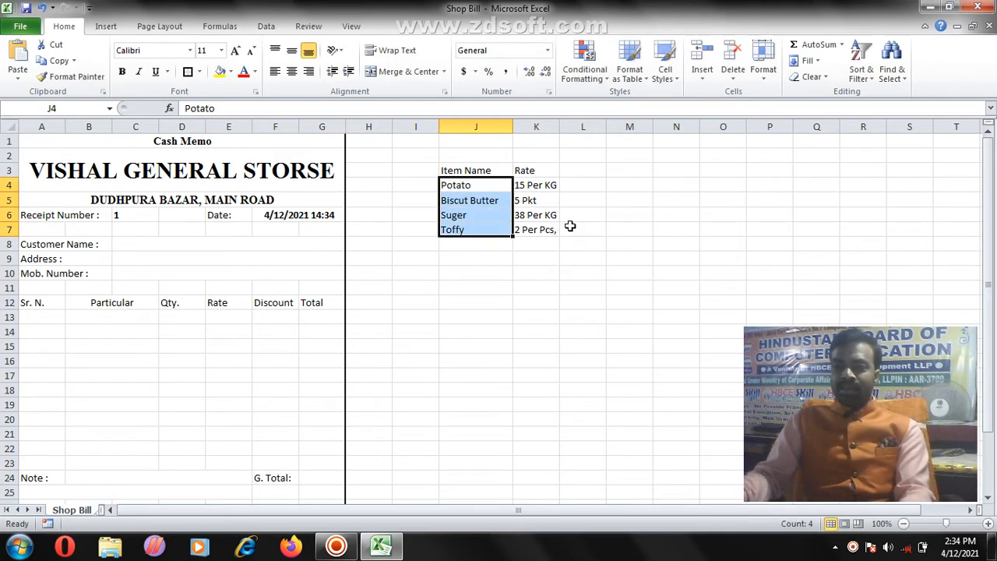
# Step: Highlight the four rates in column K of the rate list
pyautogui.click(528, 185)
pyautogui.moveTo(528, 185); pyautogui.dragTo(536, 225)
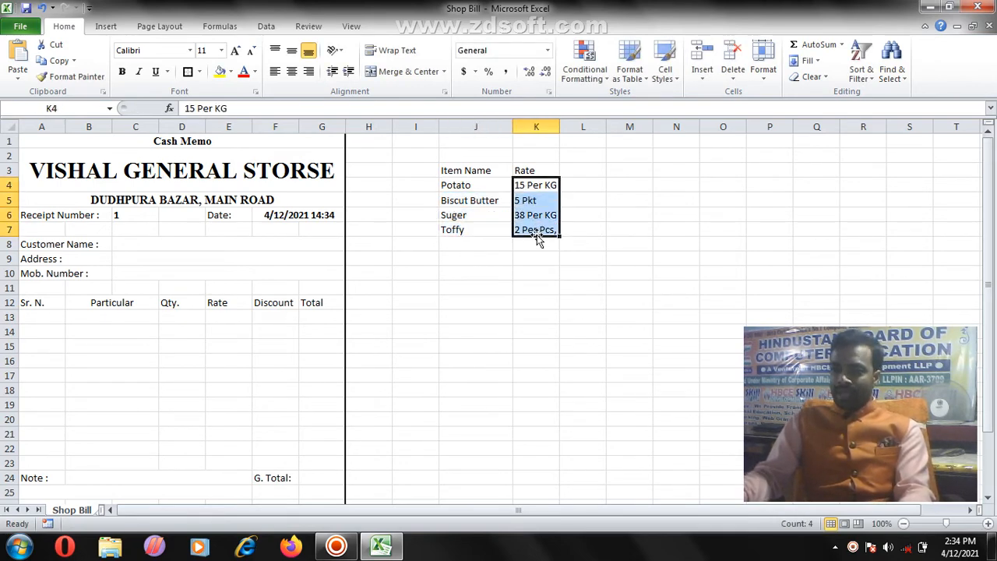
pyautogui.moveTo(600, 509); pyautogui.dragTo(446, 510)
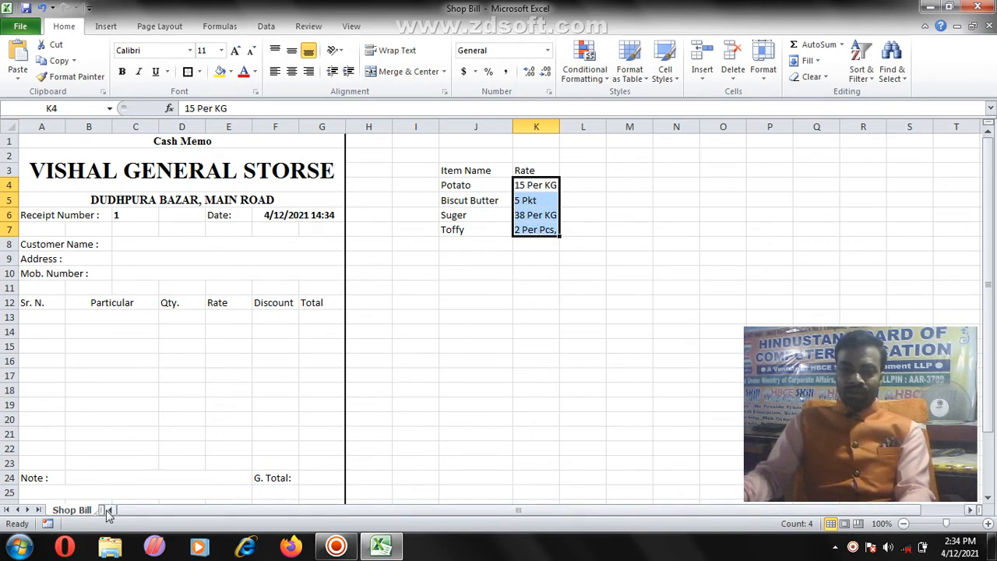
# Step: In E13, type =if(B13="Potato",15,if(B13=" to begin the nested Rate formula
pyautogui.click(30, 319)
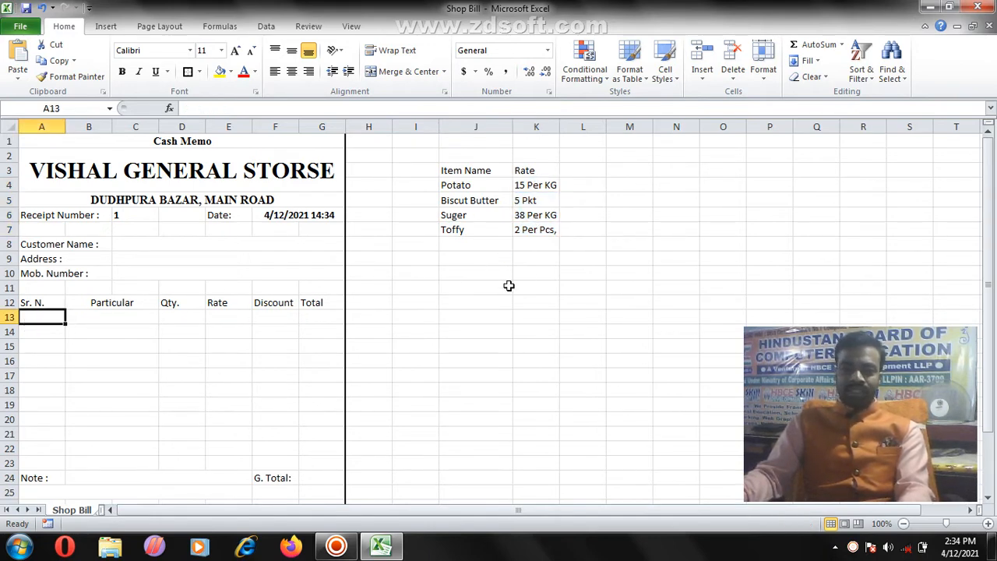
pyautogui.click(98, 319)
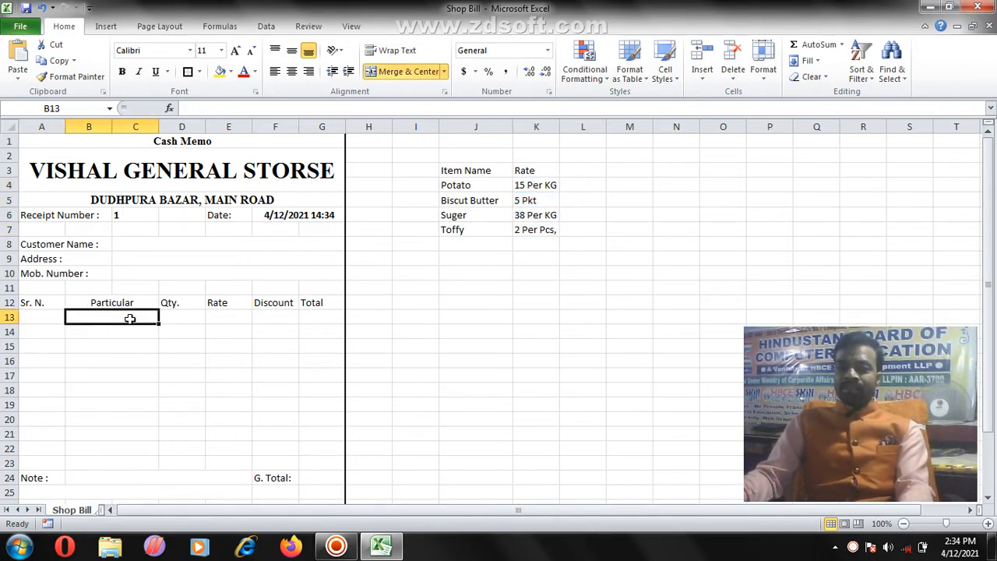
pyautogui.click(219, 319)
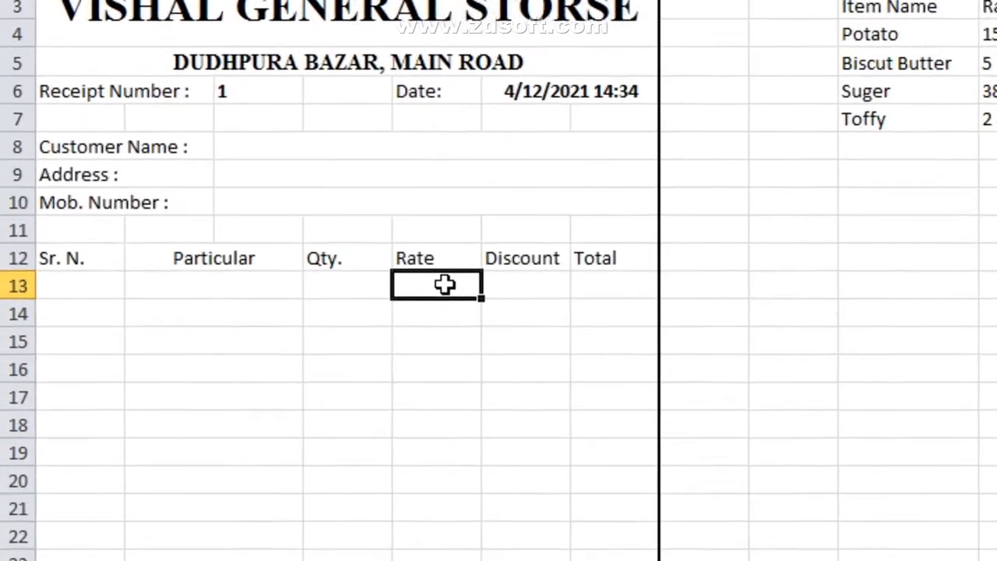
pyautogui.write('=')
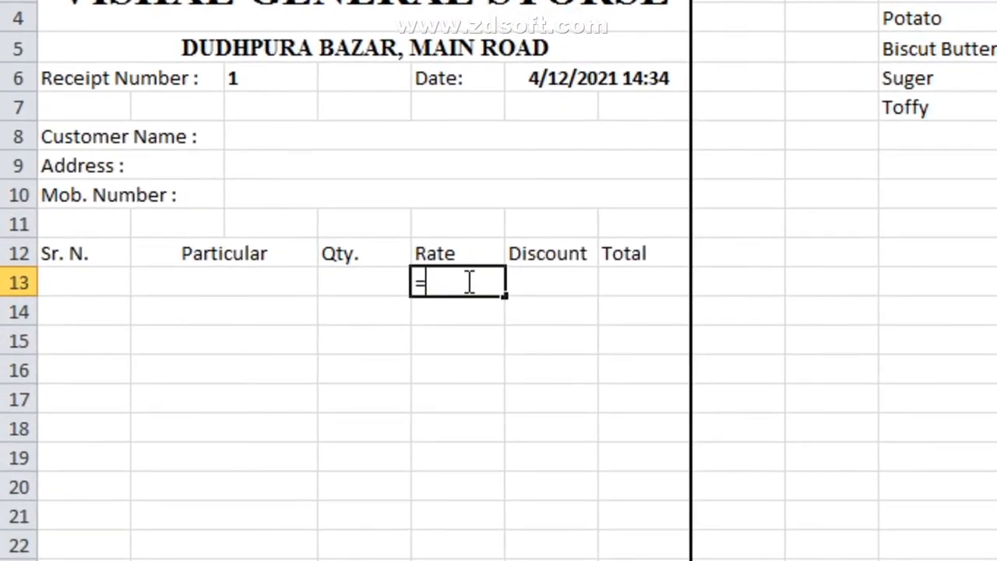
pyautogui.write('if(')
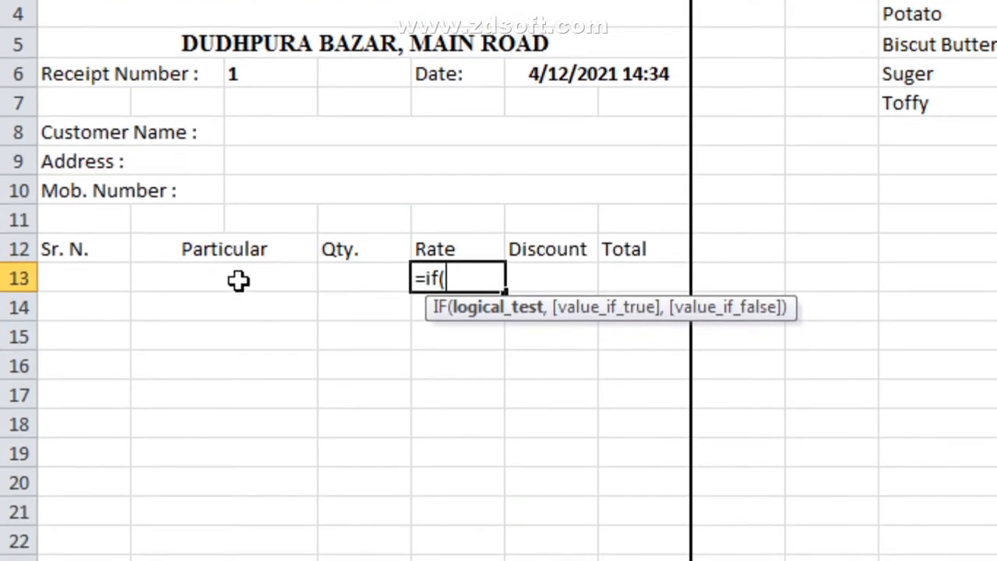
pyautogui.click(272, 282)
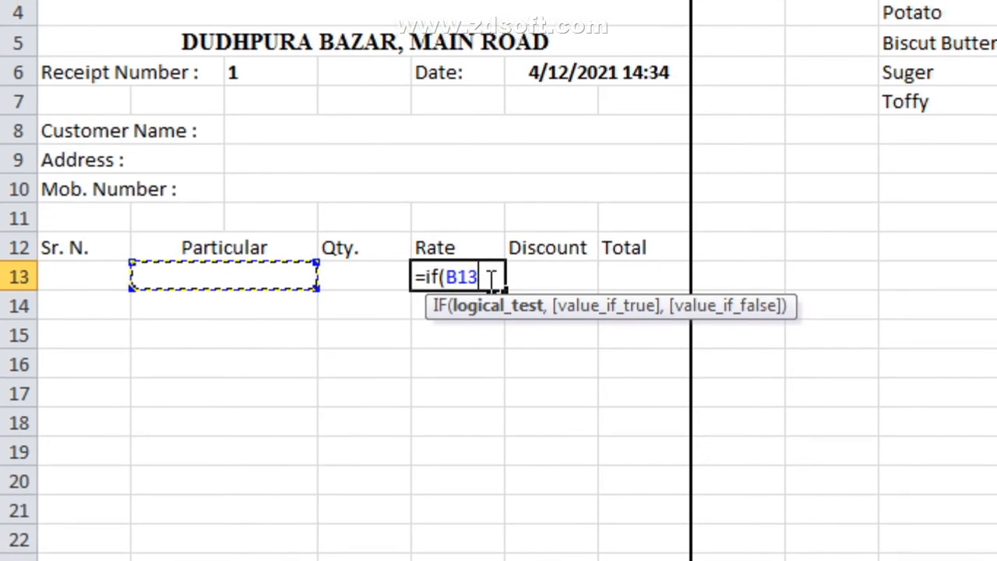
pyautogui.write(',')
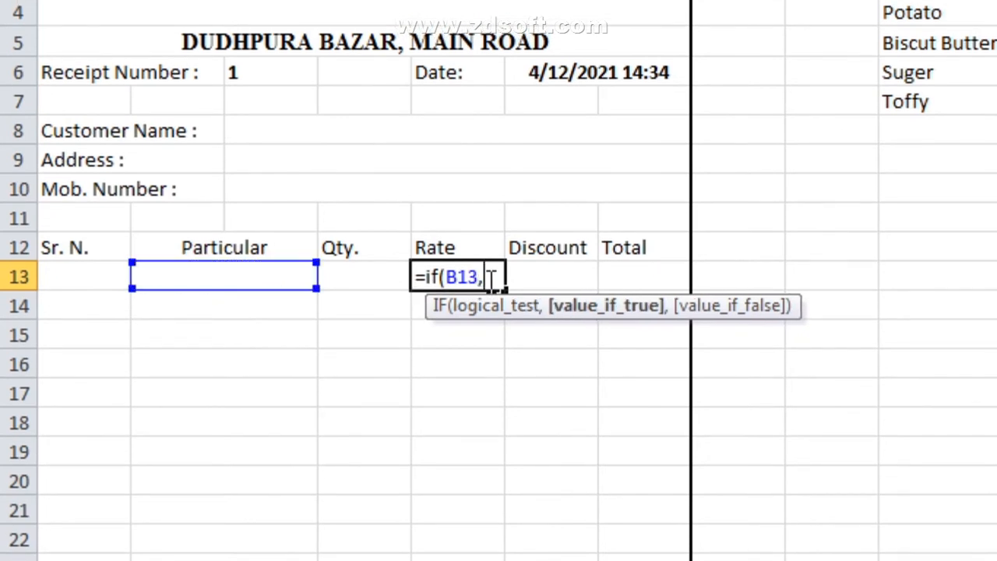
pyautogui.press('BackSpace')
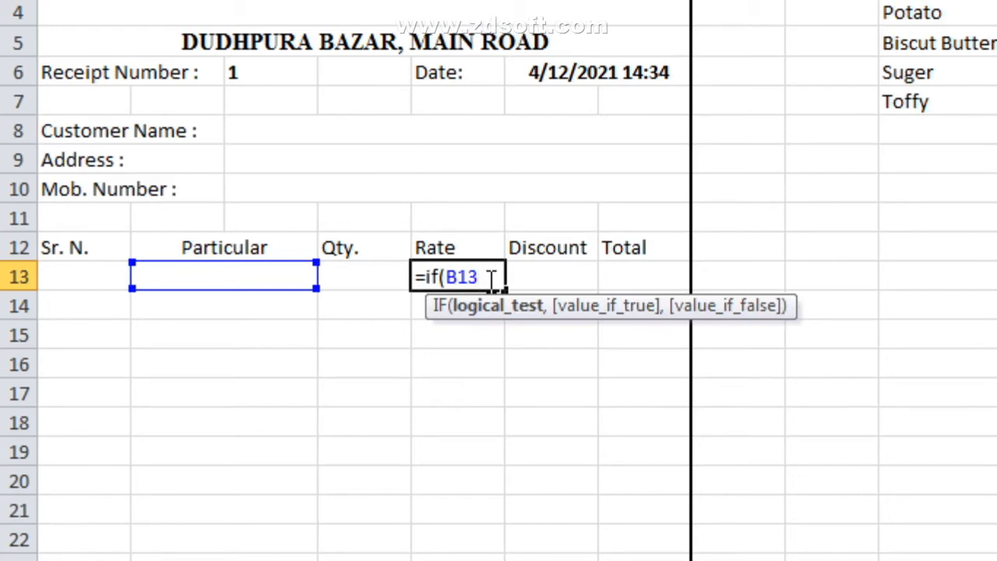
pyautogui.write('="')
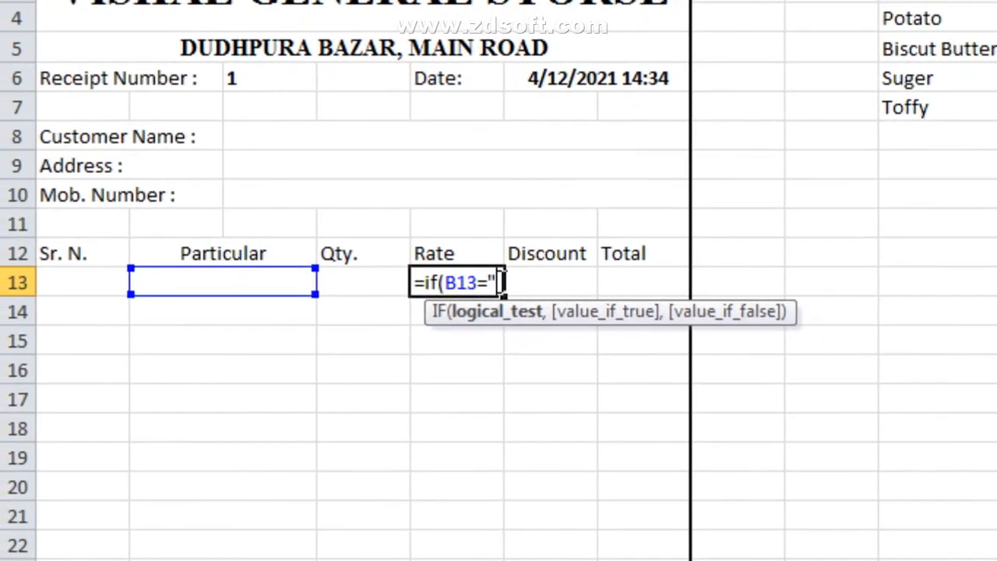
pyautogui.write('Po')
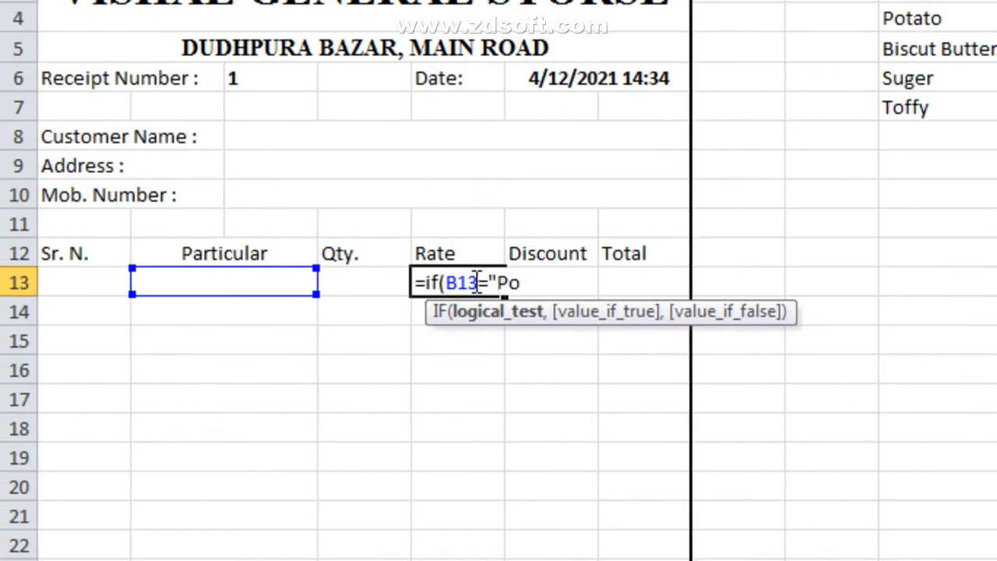
pyautogui.write('tato",')
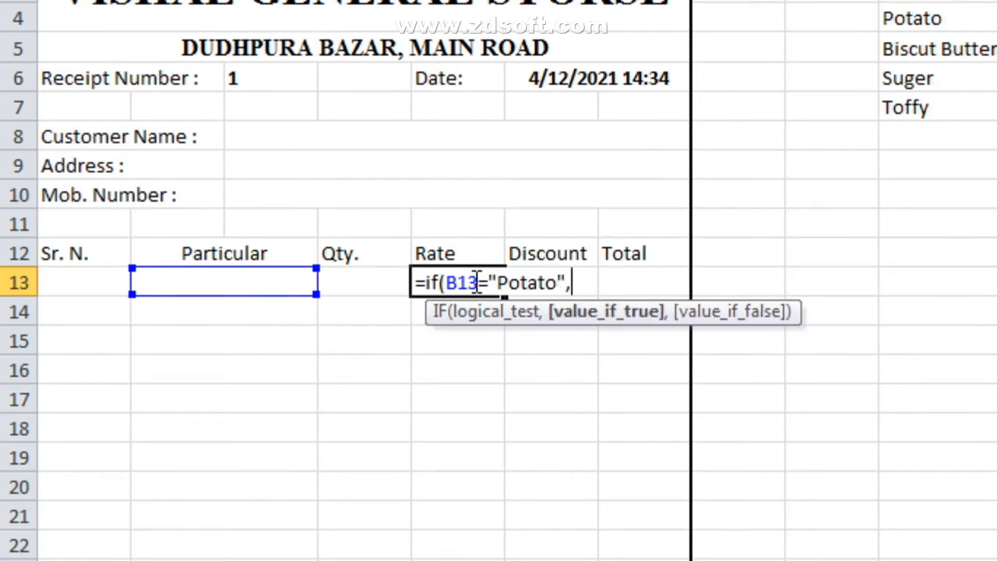
pyautogui.write('15,')
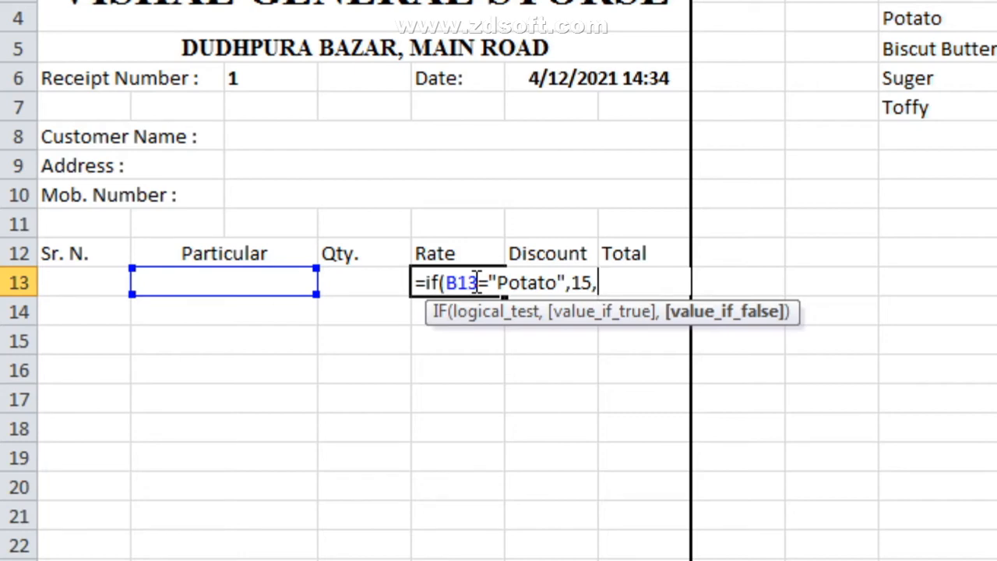
pyautogui.write('if(')
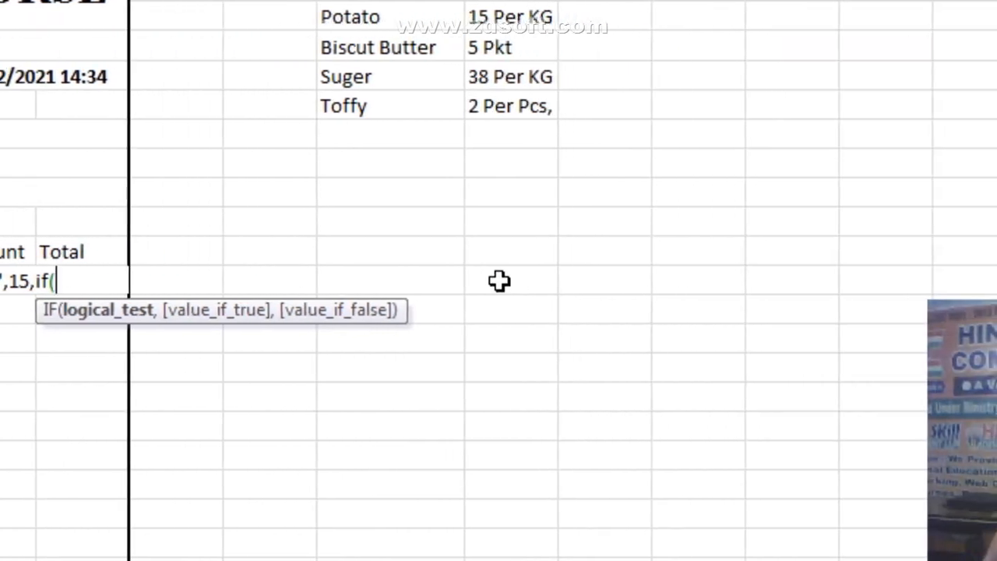
pyautogui.write('B13=')
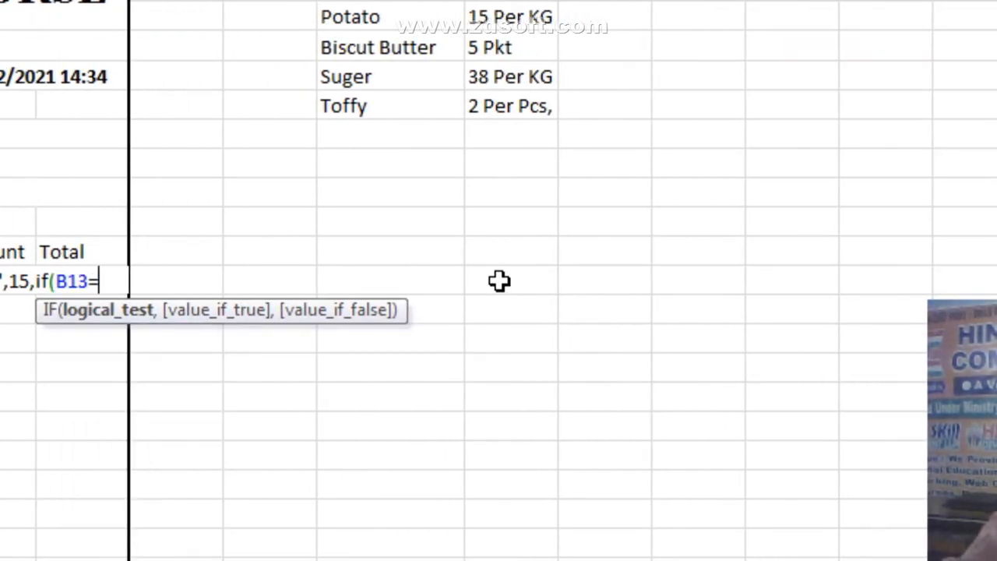
pyautogui.write('"Potato')
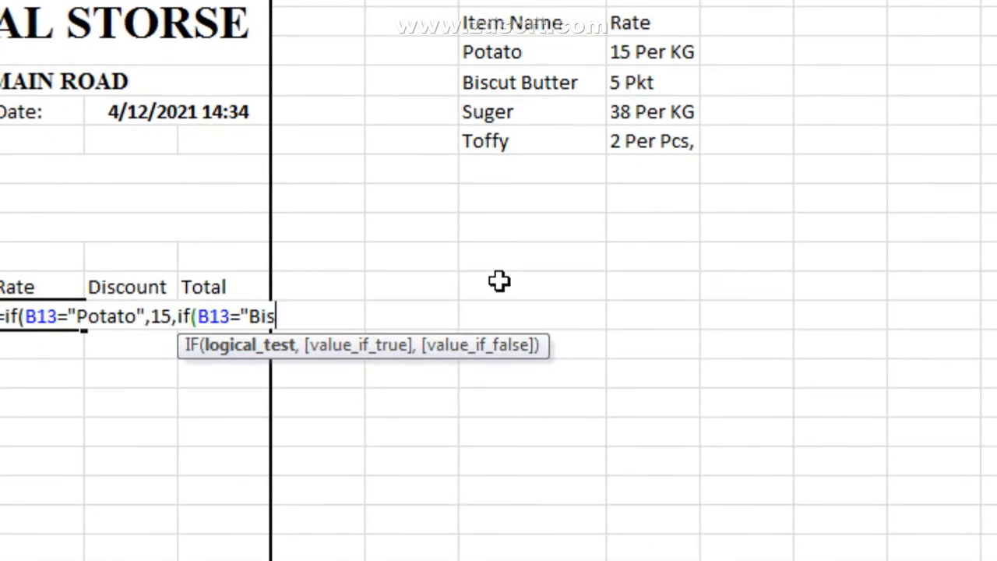
# Step: Add the Biscut Butter 5, Suger 38 and Toffy 2 branches to E13 and close all brackets
pyautogui.write('Butter')
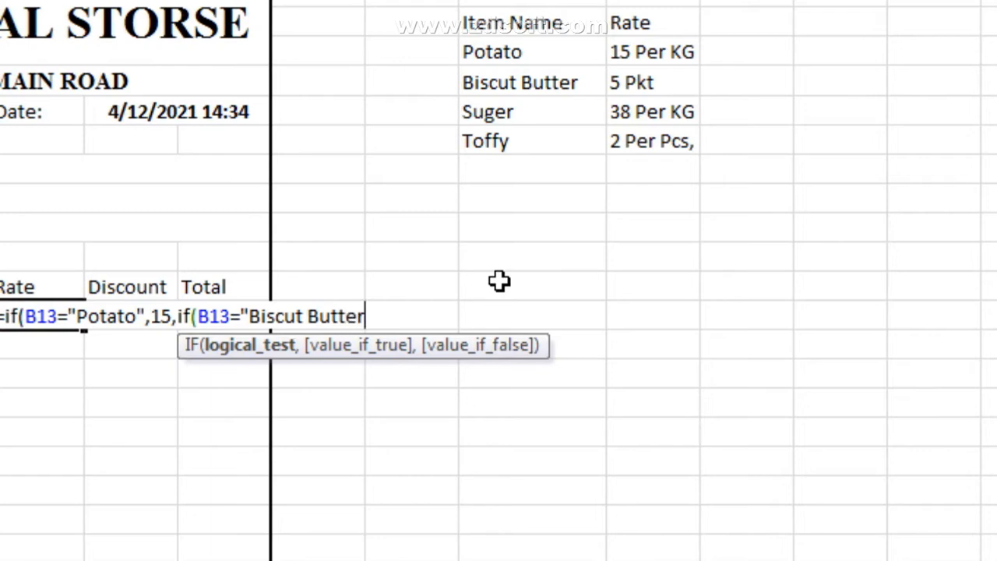
pyautogui.write('",')
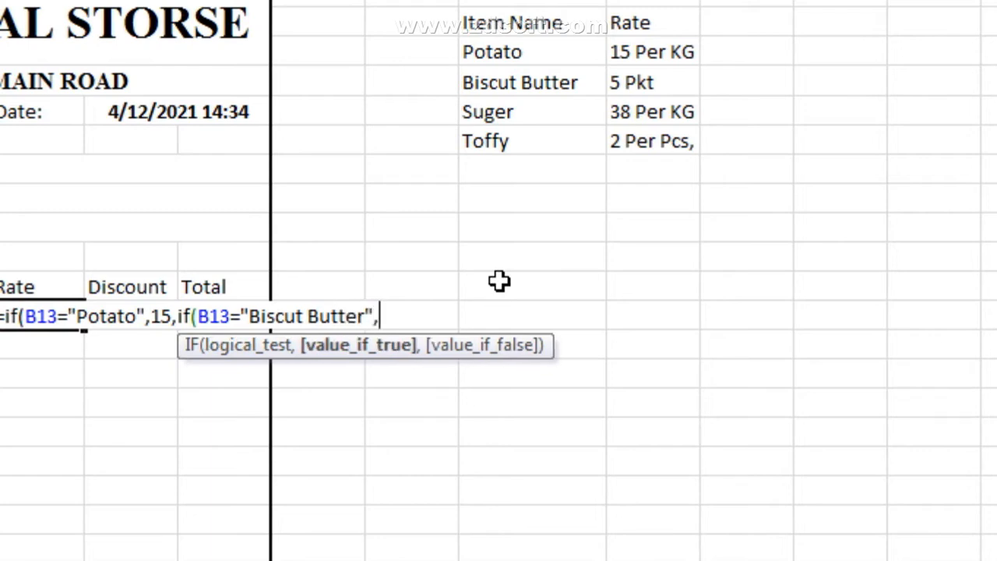
pyautogui.write('5,')
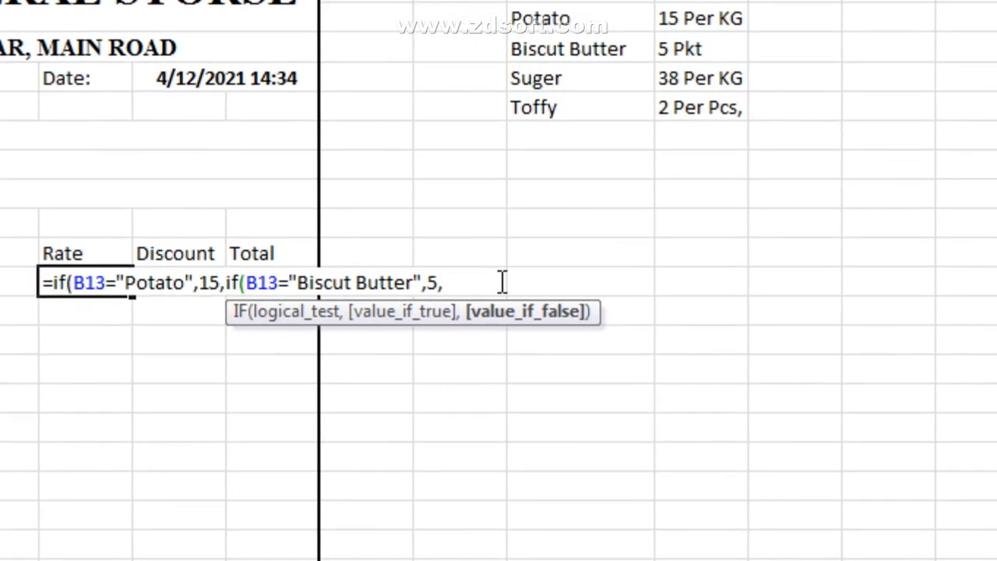
pyautogui.write('if')
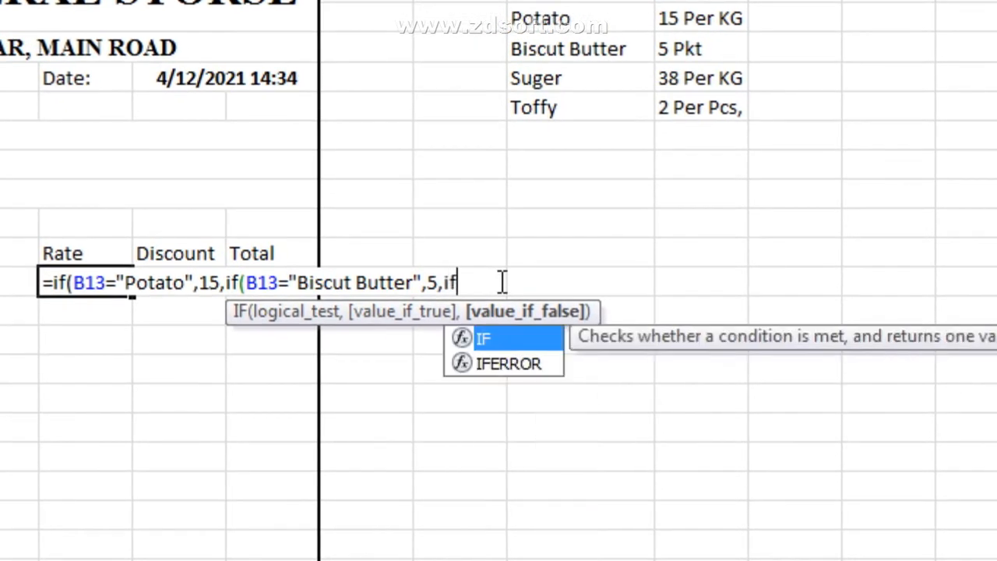
pyautogui.write('(b13="')
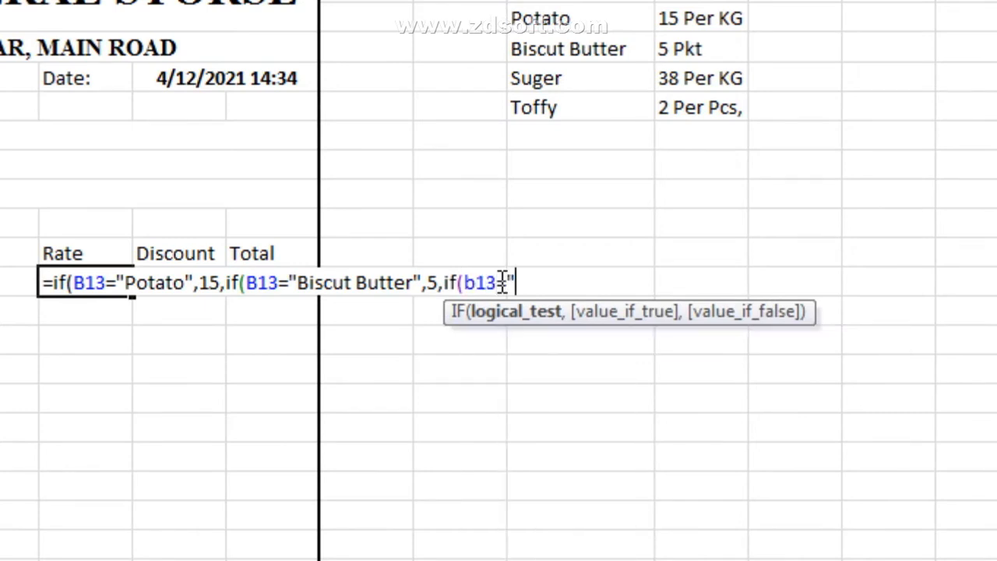
pyautogui.write('Suger",')
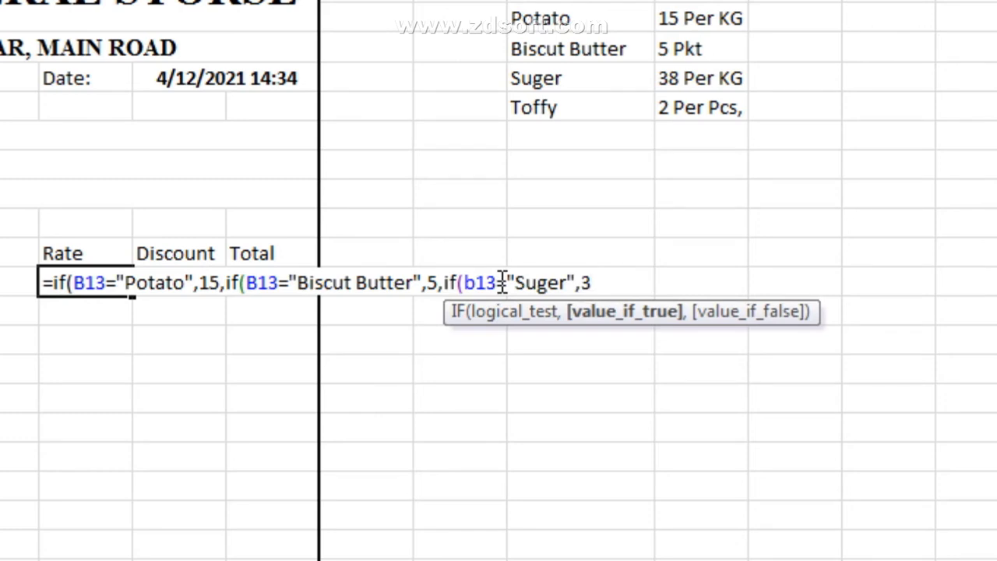
pyautogui.write('38,i')
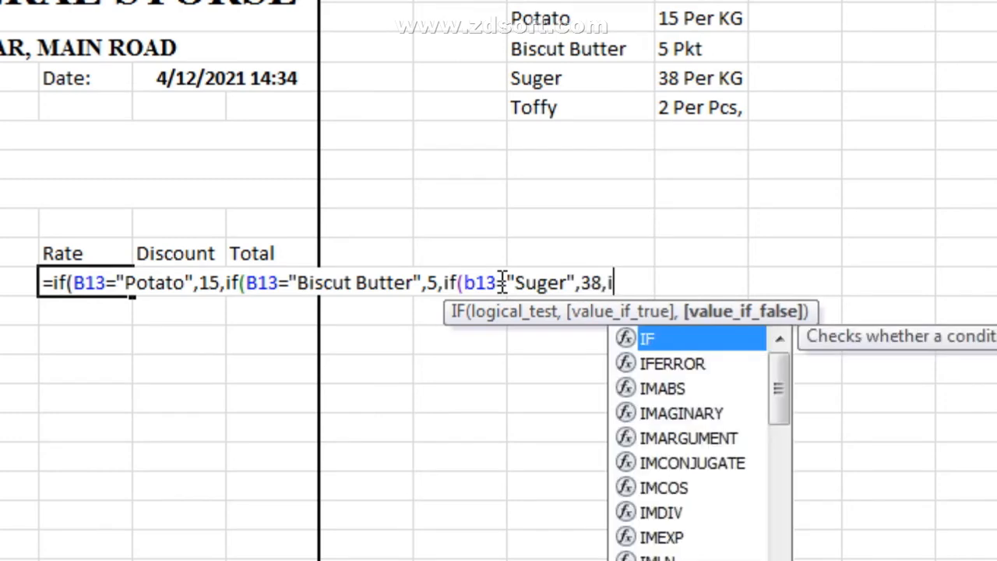
pyautogui.write('f(')
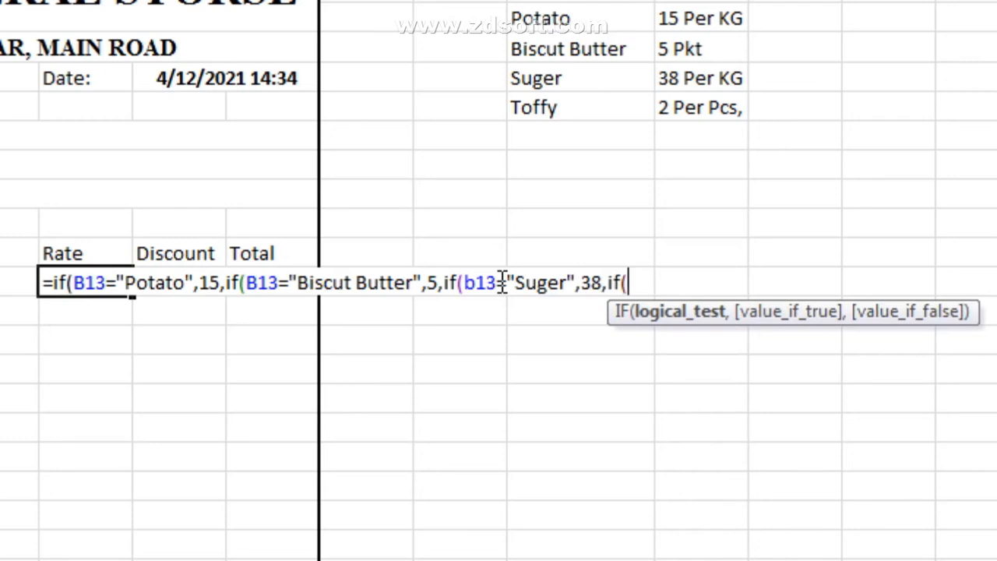
pyautogui.write('b13="T')
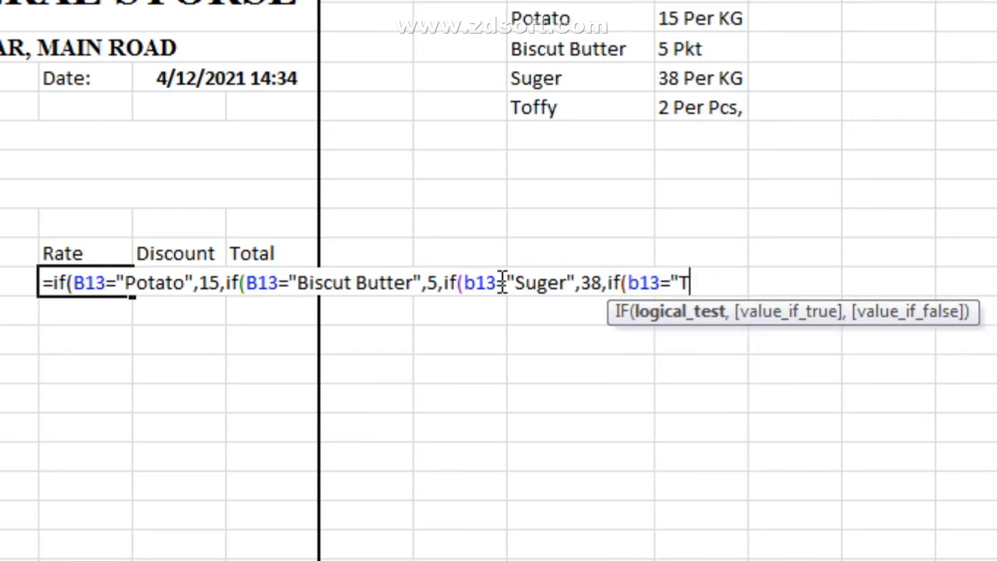
pyautogui.write('offy",')
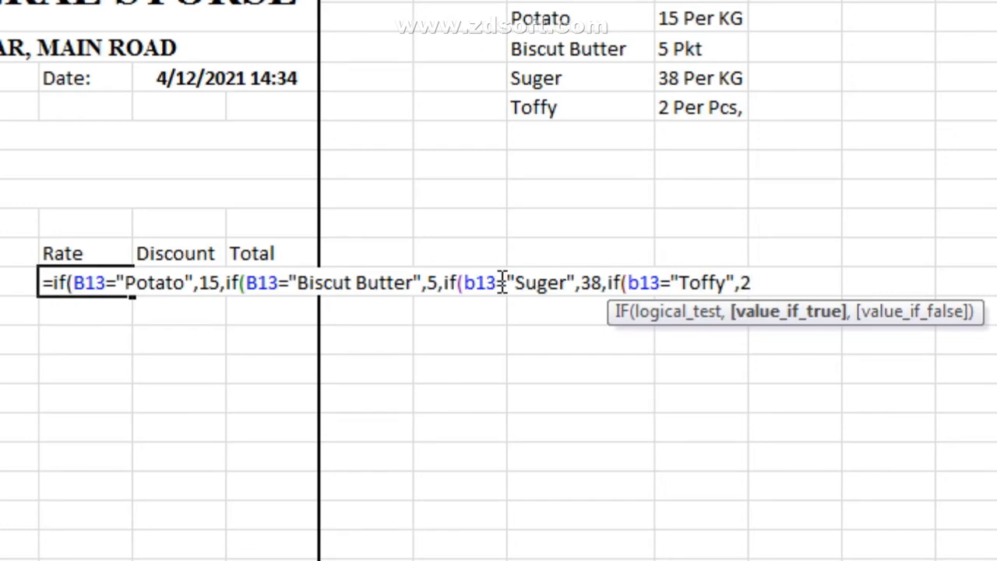
pyautogui.write('2,0')
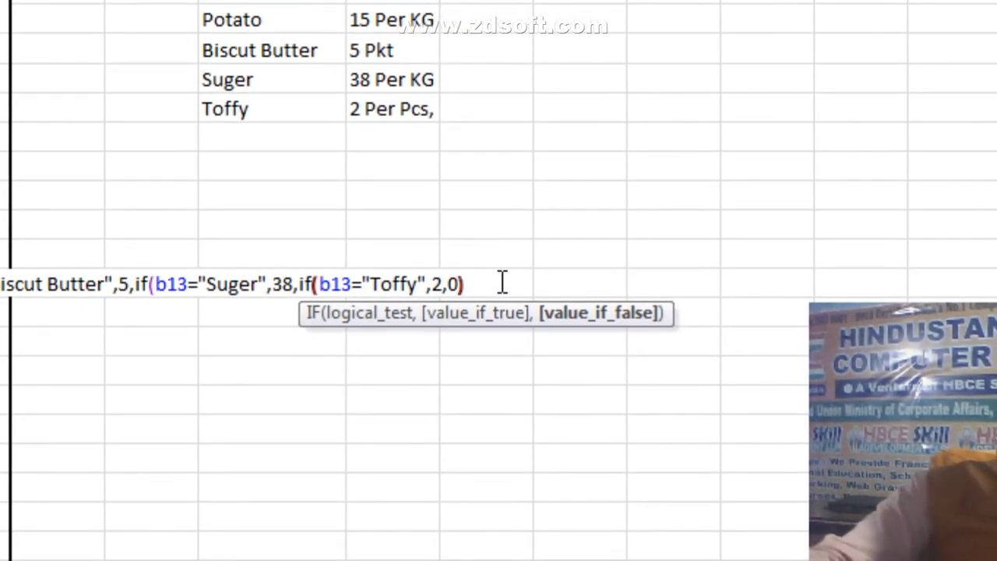
pyautogui.write(')))')
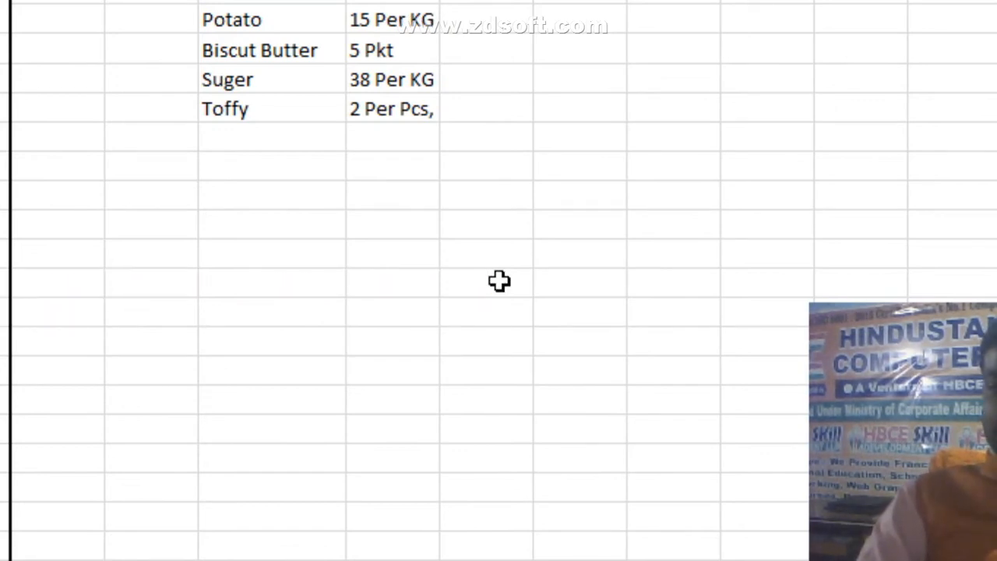
# Step: Fill the E13 Rate formula down through E23
pyautogui.click(457, 279)
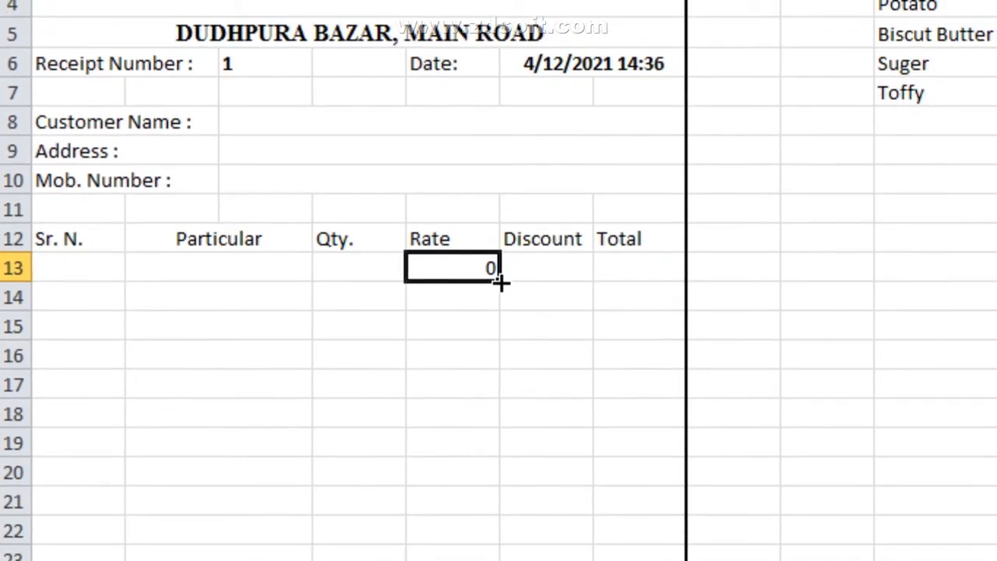
pyautogui.moveTo(501, 282); pyautogui.dragTo(500, 558)
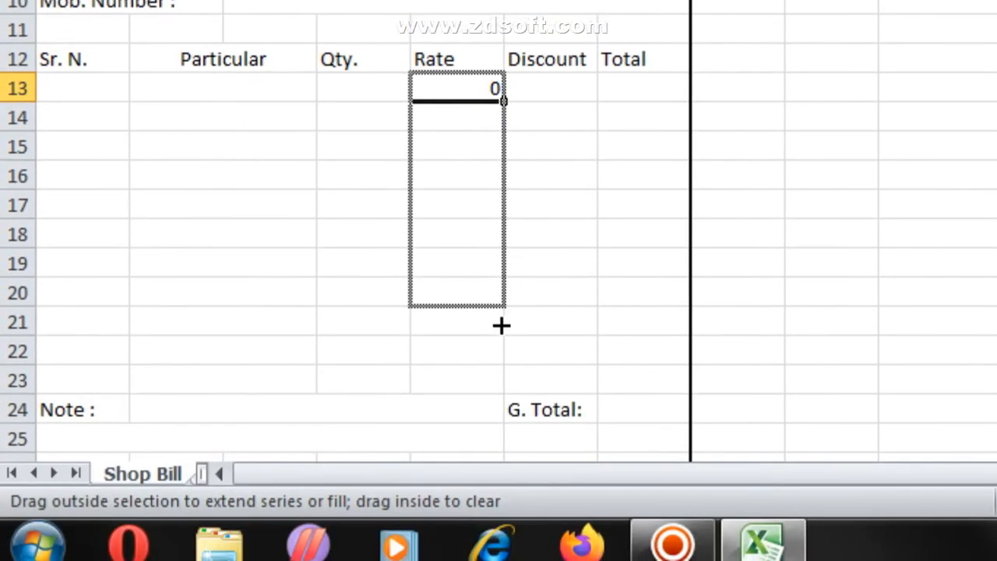
pyautogui.moveTo(499, 373); pyautogui.dragTo(496, 370)
# Step: Check the copied Rate formulas and select the first Total cell in row 13
pyautogui.click(490, 282)
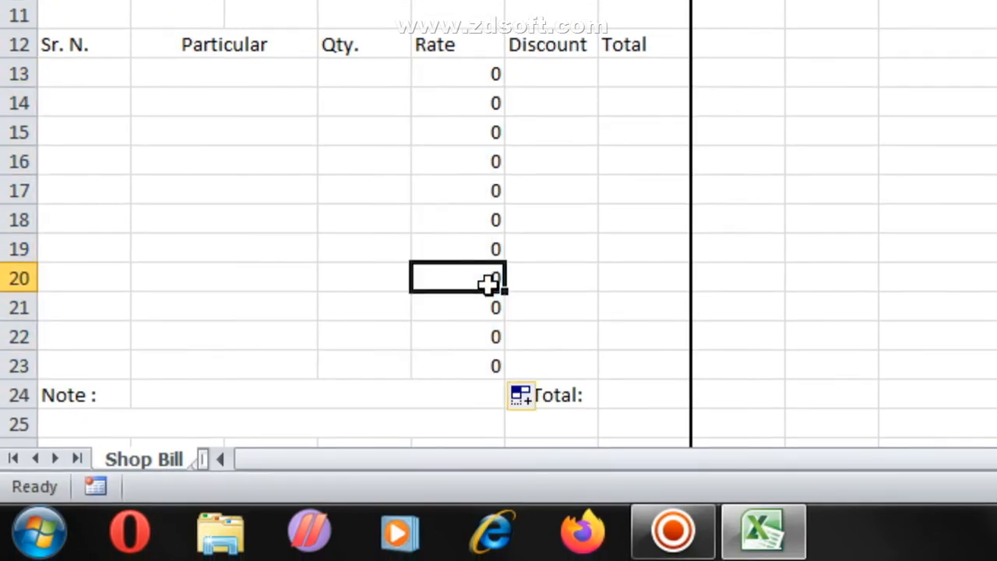
pyautogui.click(484, 76)
pyautogui.click(467, 345)
pyautogui.click(470, 433)
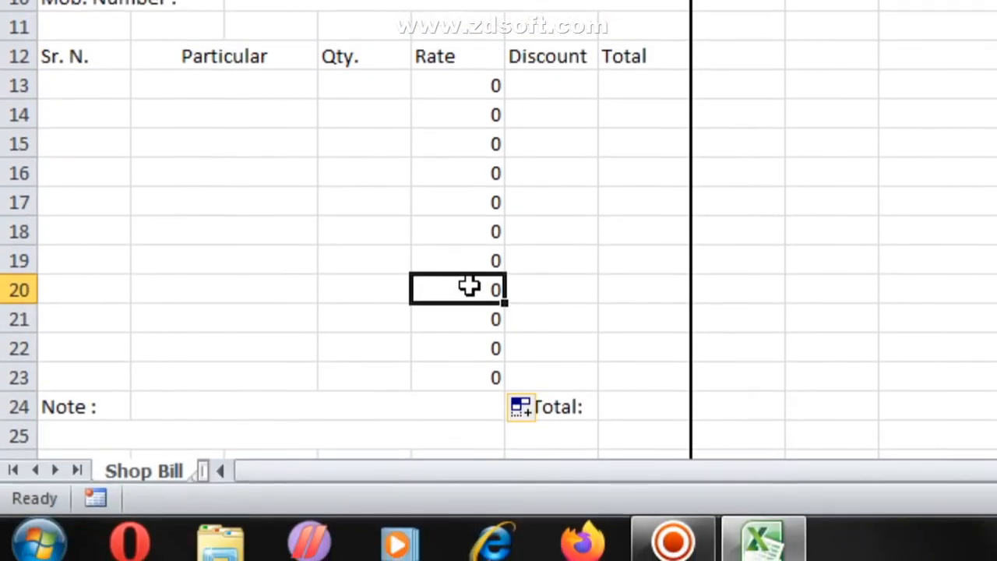
pyautogui.click(195, 251)
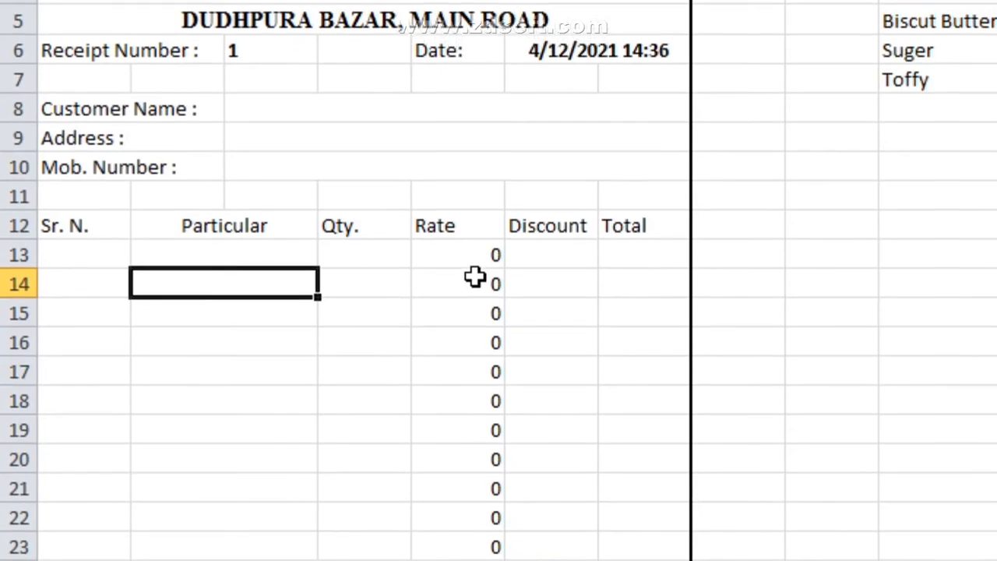
pyautogui.click(479, 265)
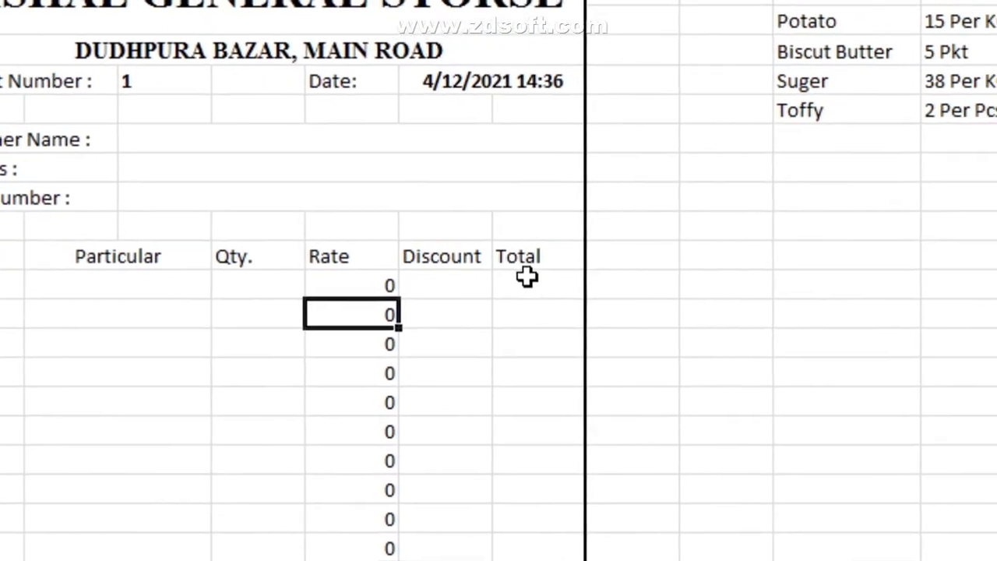
pyautogui.click(675, 260)
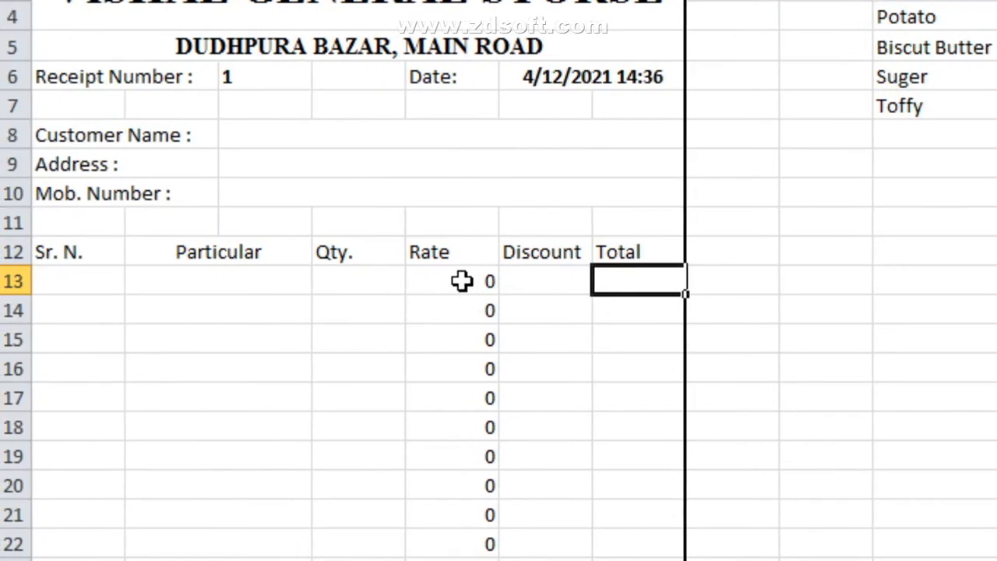
pyautogui.click(462, 282)
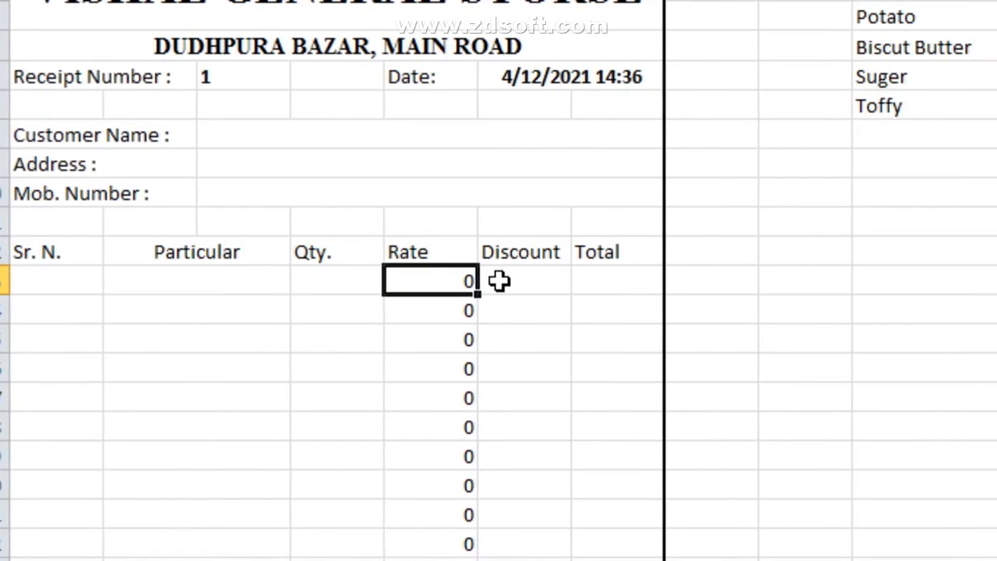
pyautogui.click(521, 281)
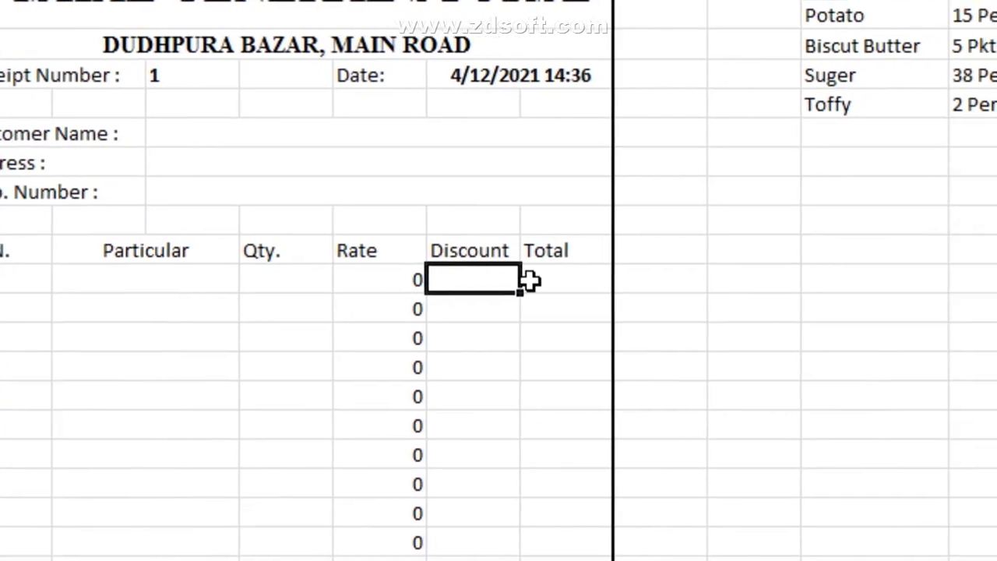
pyautogui.click(545, 279)
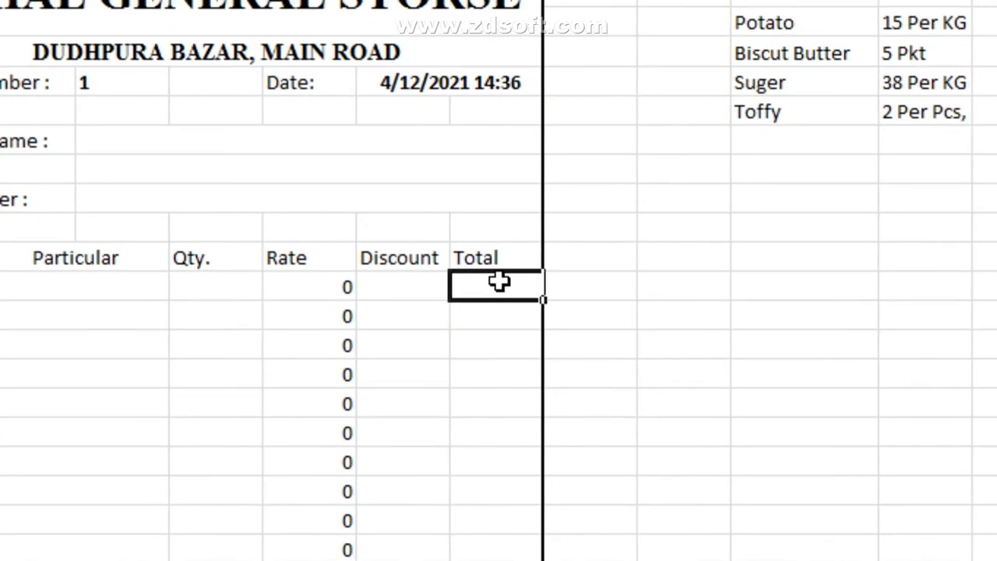
# Step: Enter =E13-F13 in G13 and fill it down to G23
pyautogui.write('=')
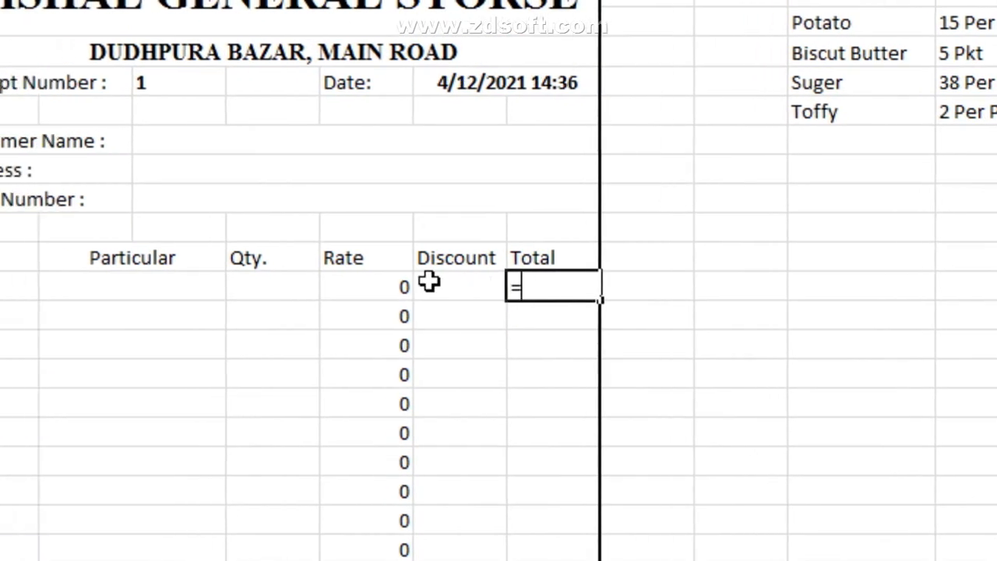
pyautogui.click(322, 287)
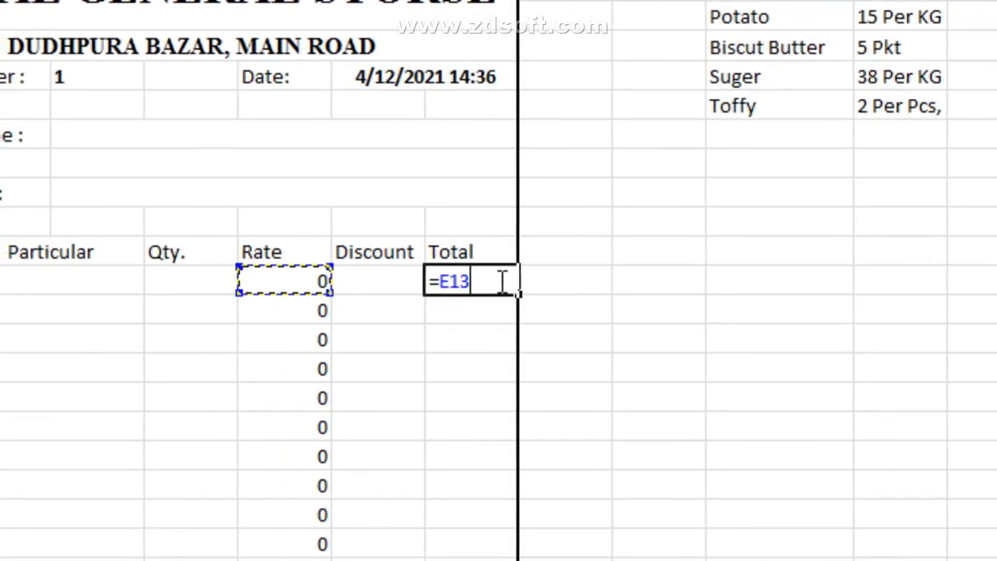
pyautogui.write('-')
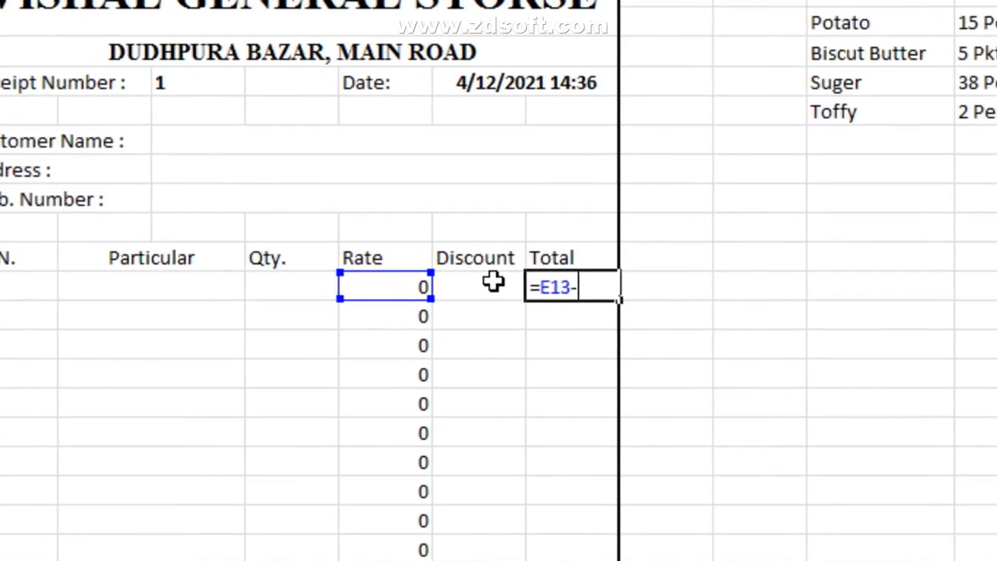
pyautogui.click(499, 282)
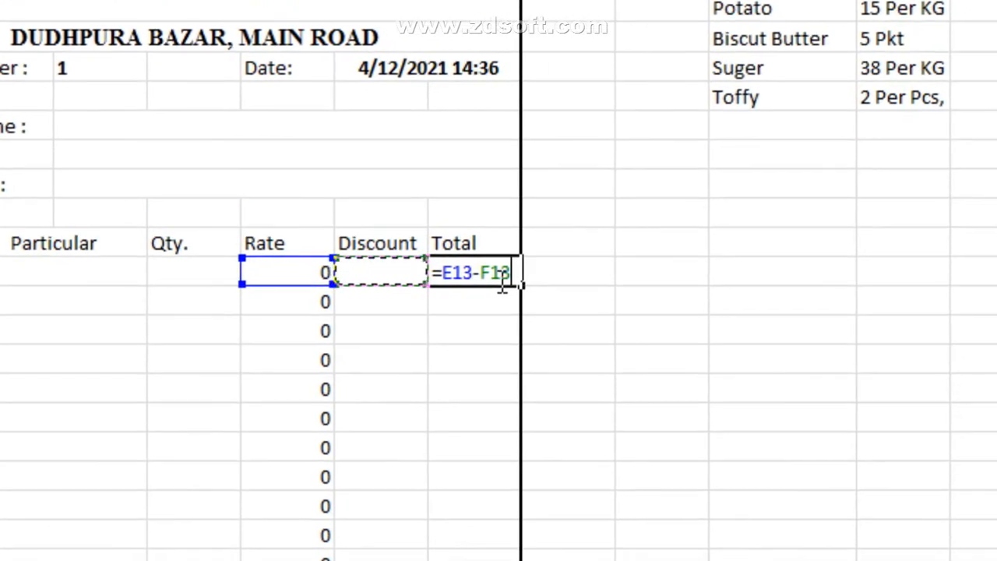
pyautogui.press('Return')
pyautogui.click(498, 277)
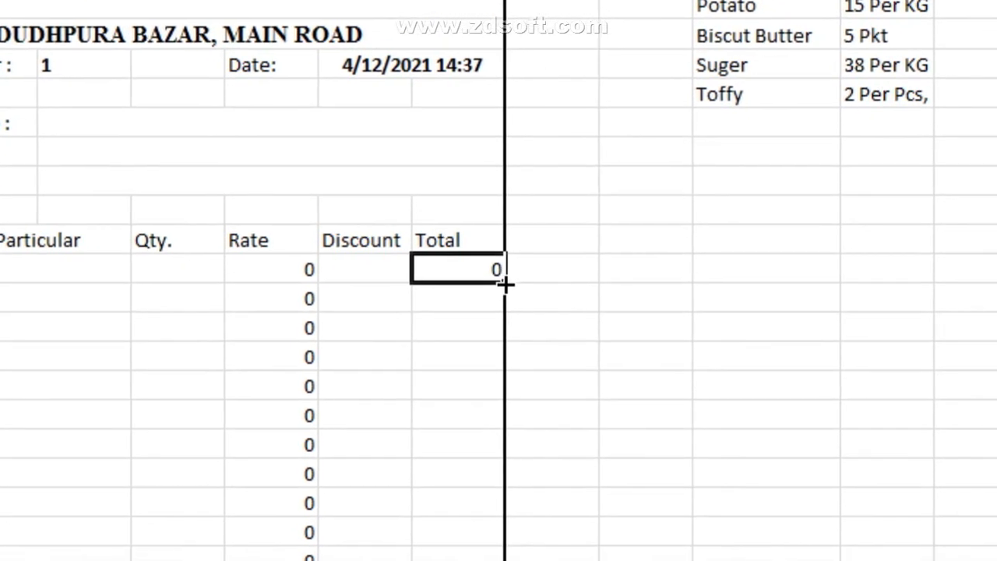
pyautogui.moveTo(499, 282); pyautogui.dragTo(503, 371)
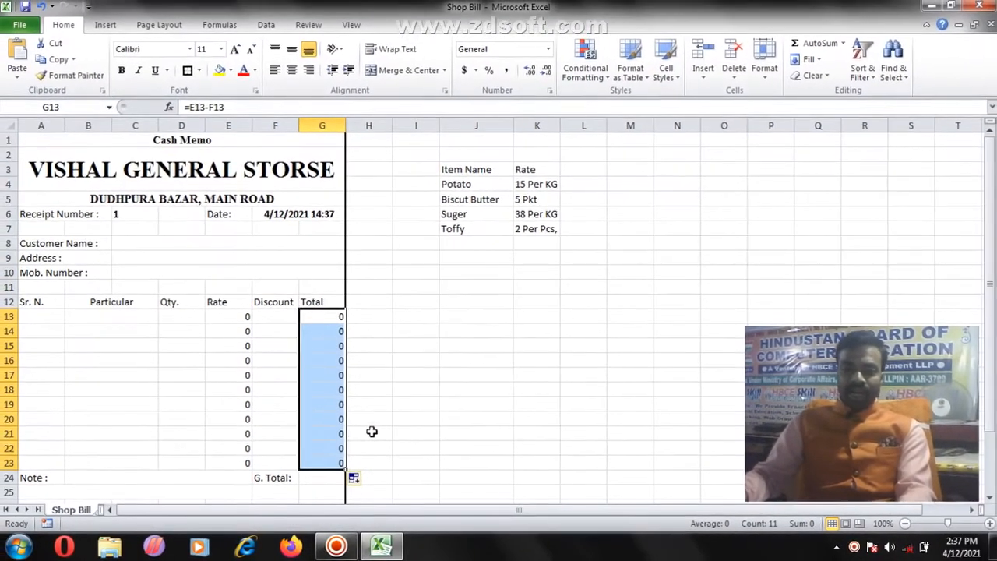
pyautogui.moveTo(233, 318); pyautogui.dragTo(248, 460)
pyautogui.moveTo(321, 321); pyautogui.dragTo(321, 455)
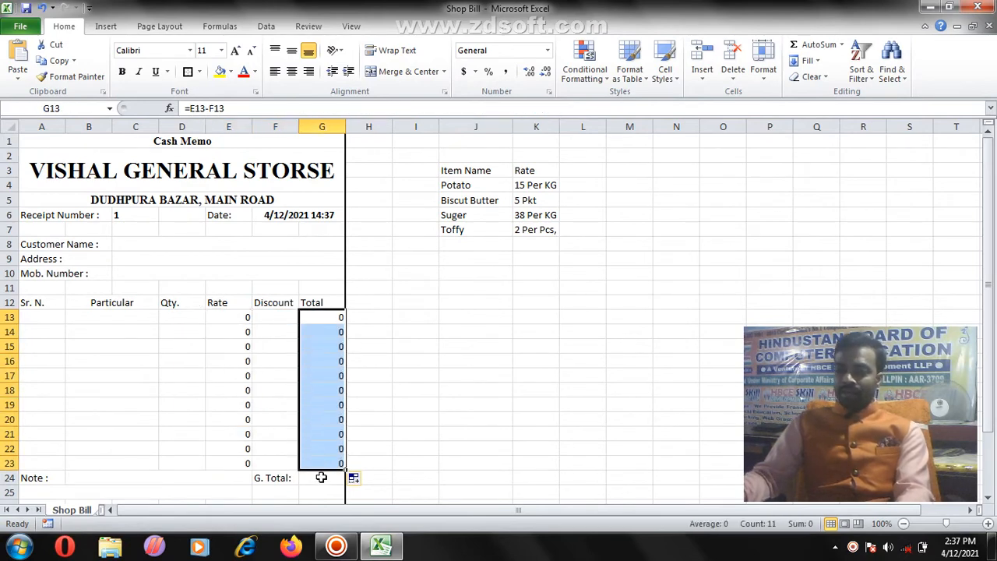
# Step: In G24, start =sum( over the Total cells G13:G23
pyautogui.click(321, 478)
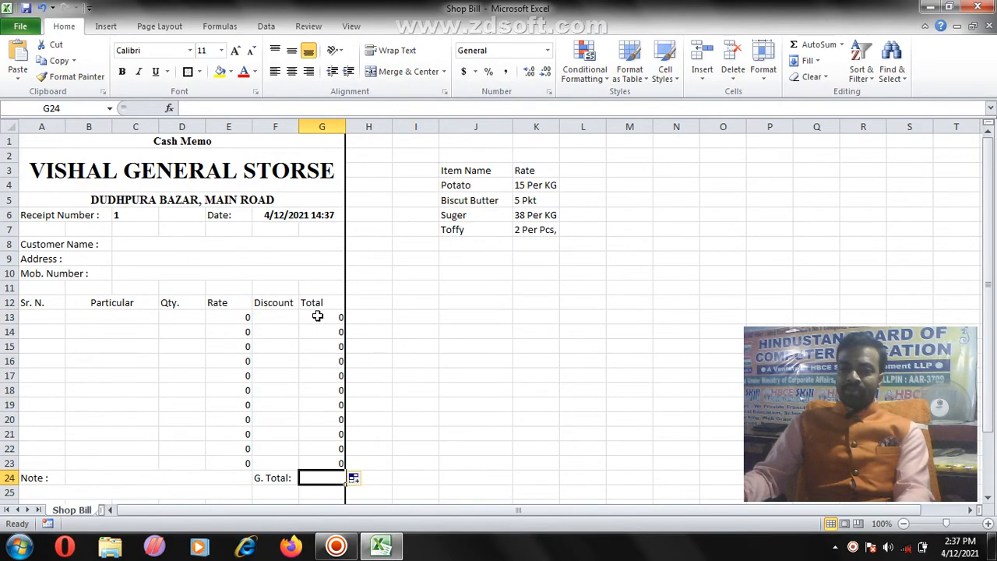
pyautogui.moveTo(318, 316); pyautogui.dragTo(320, 460)
pyautogui.click(324, 476)
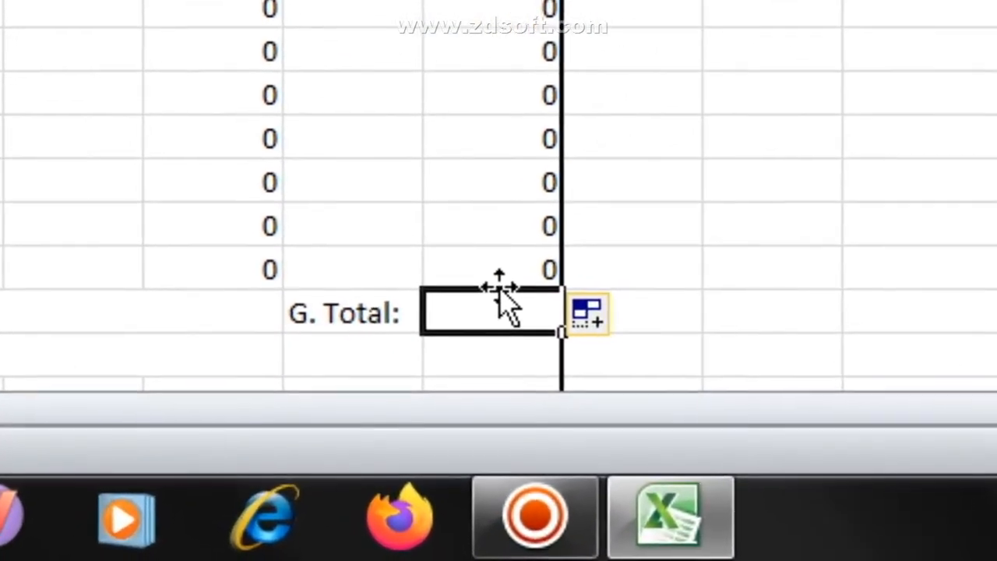
pyautogui.write('=sum')
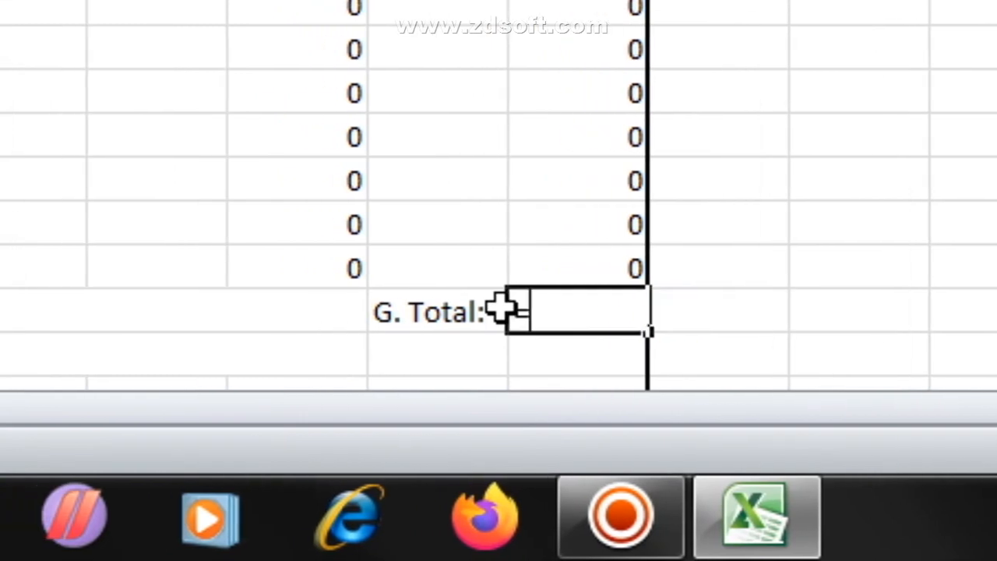
pyautogui.write('(')
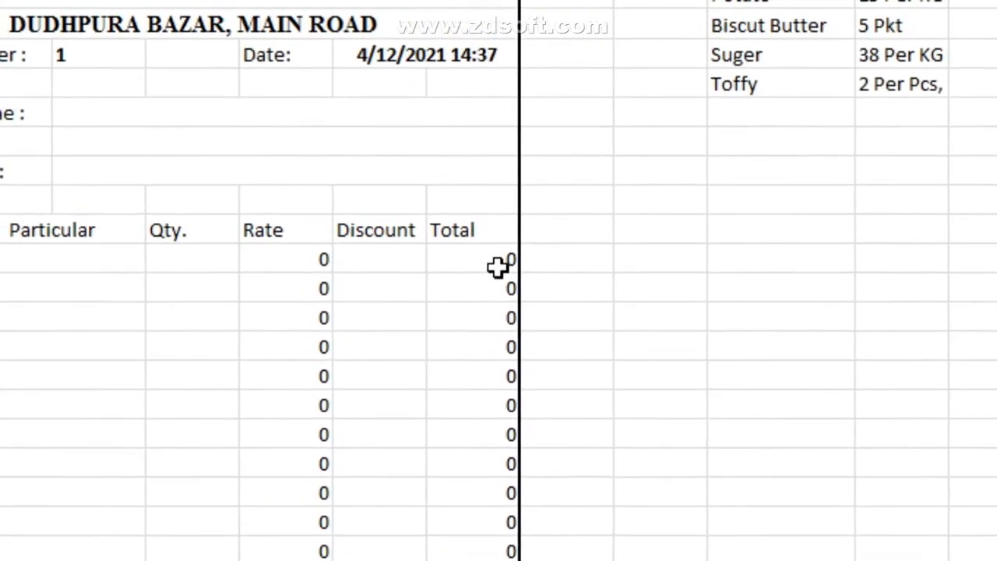
pyautogui.moveTo(497, 267); pyautogui.dragTo(491, 551)
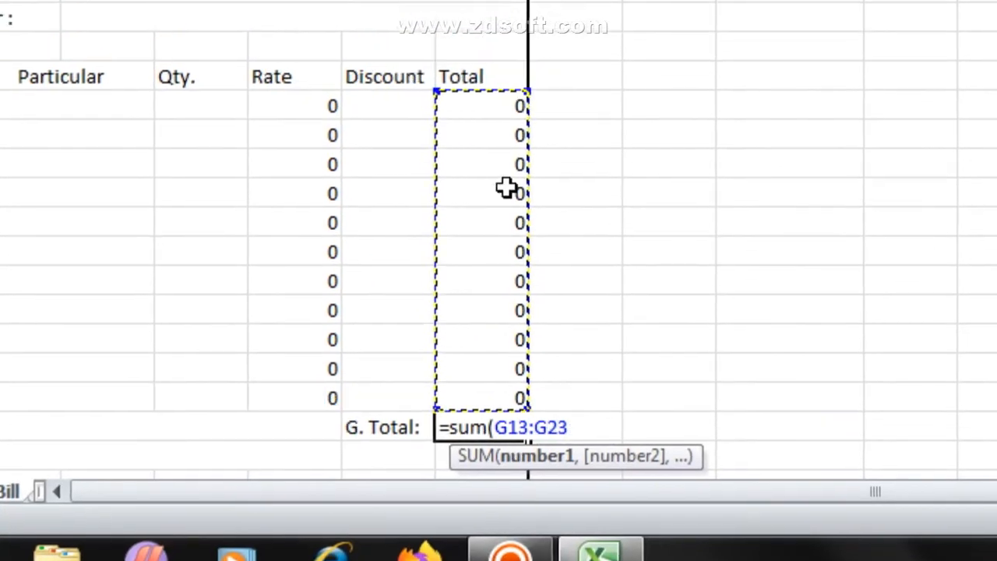
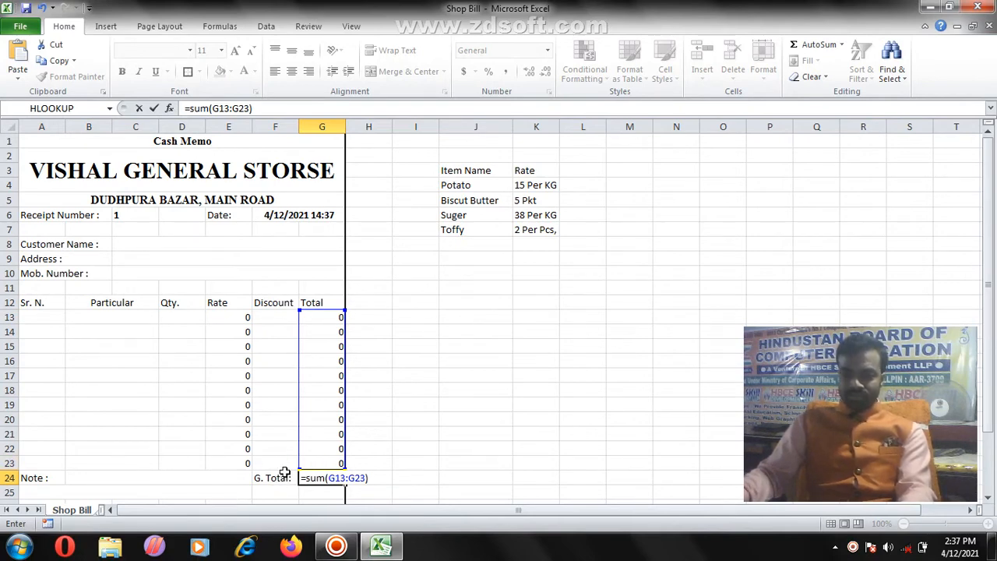
# Step: Commit =sum(G13:G23) in G24 as the G. Total formula, currently showing 0
pyautogui.press('Return')
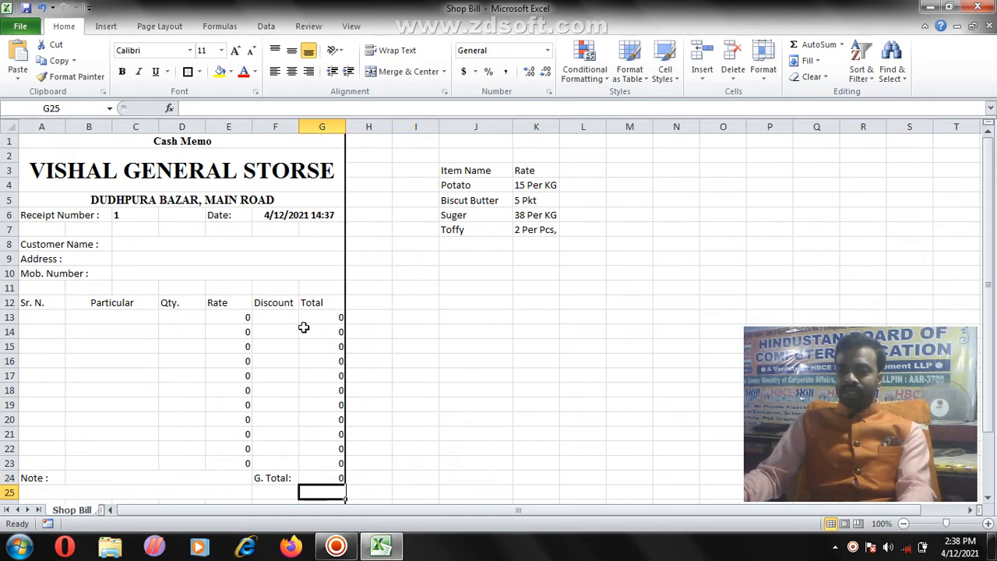
# Step: Format the Total cells G13:G24 as Number with two decimals and review their formulas
pyautogui.moveTo(312, 318); pyautogui.dragTo(327, 481)
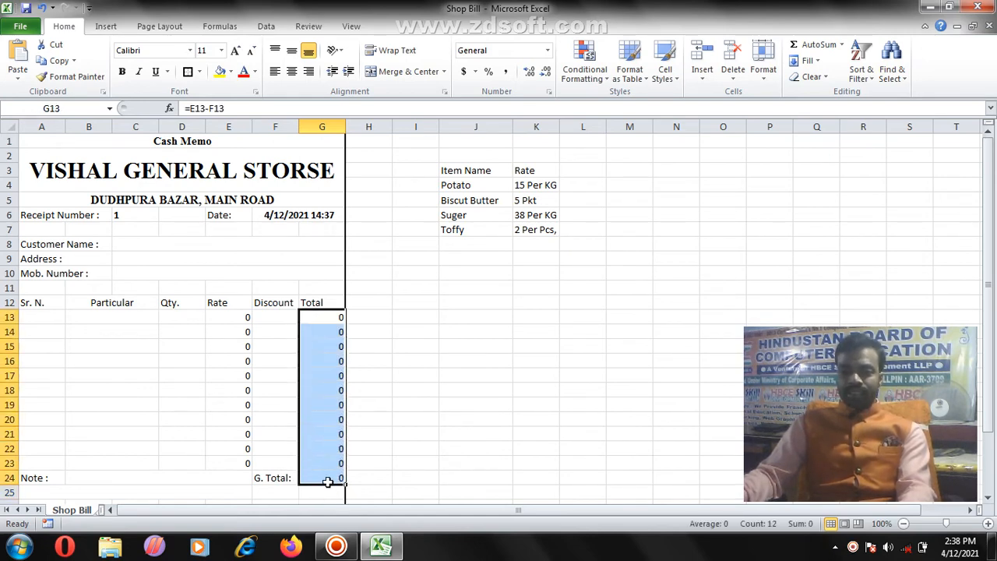
pyautogui.click(548, 51)
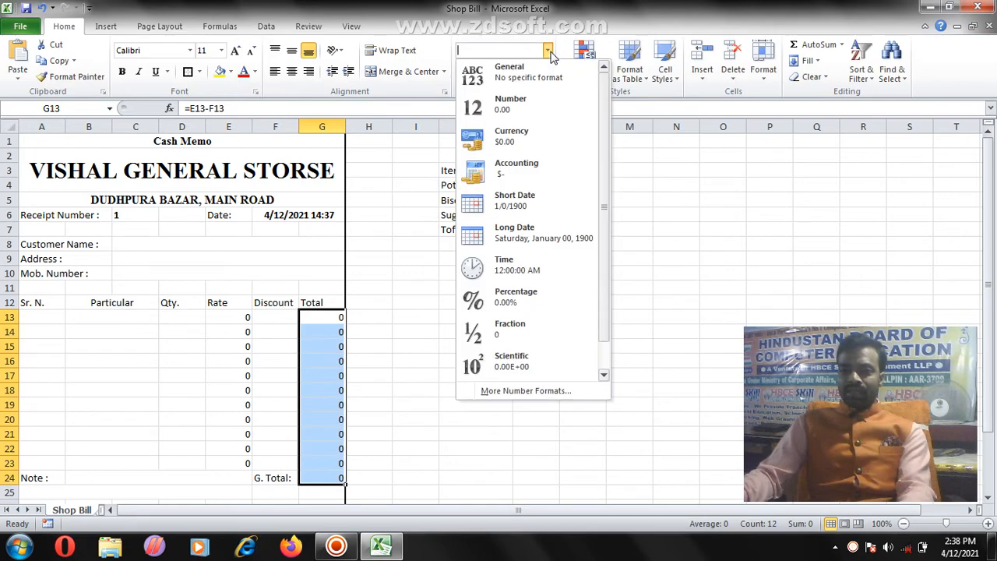
pyautogui.click(518, 116)
pyautogui.click(305, 360)
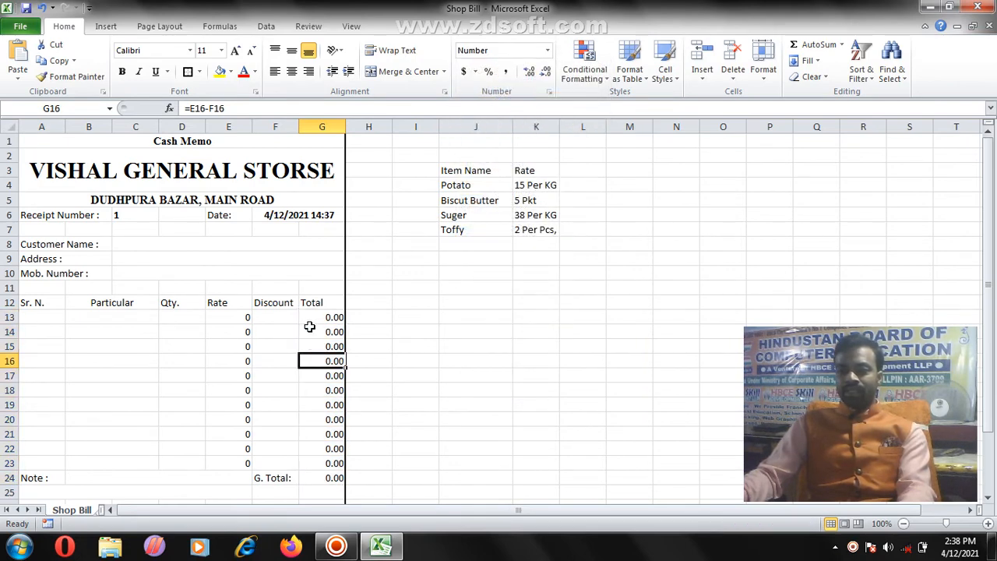
pyautogui.click(307, 316)
pyautogui.click(313, 332)
pyautogui.click(319, 361)
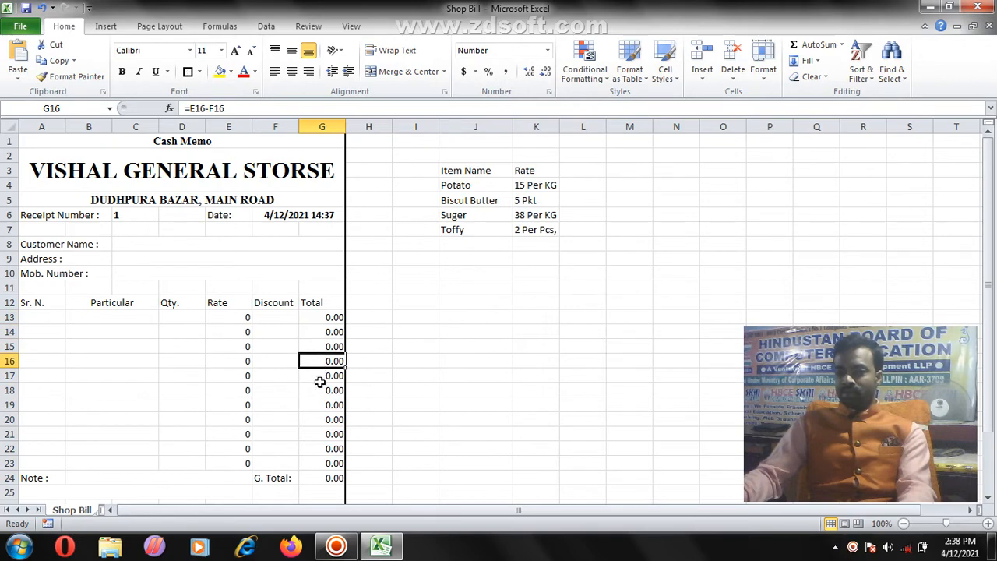
pyautogui.click(320, 390)
pyautogui.click(319, 404)
# Step: Format the Rate cells E13:E23 as Number so they show 0.00
pyautogui.moveTo(235, 317); pyautogui.dragTo(245, 463)
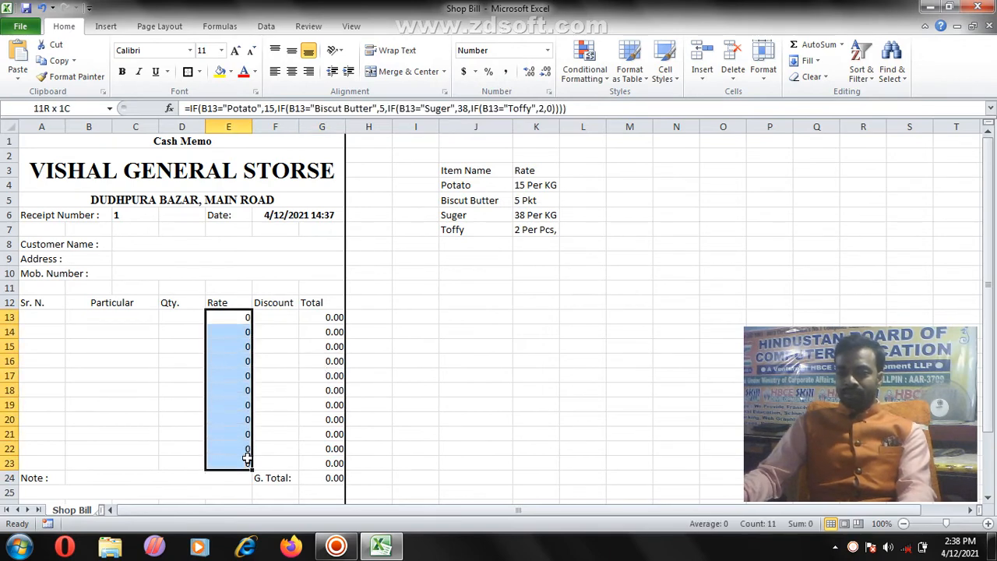
pyautogui.click(547, 51)
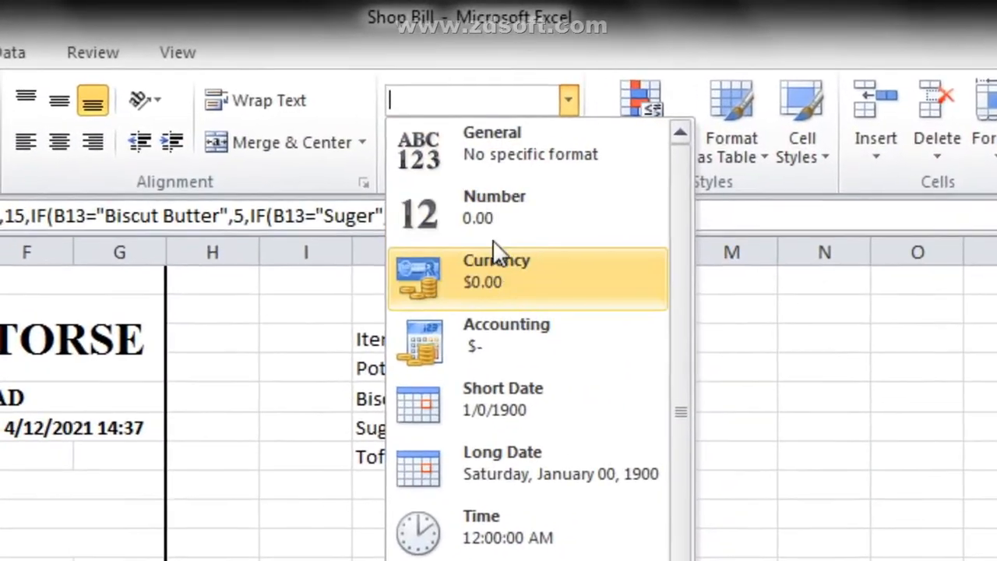
pyautogui.click(502, 219)
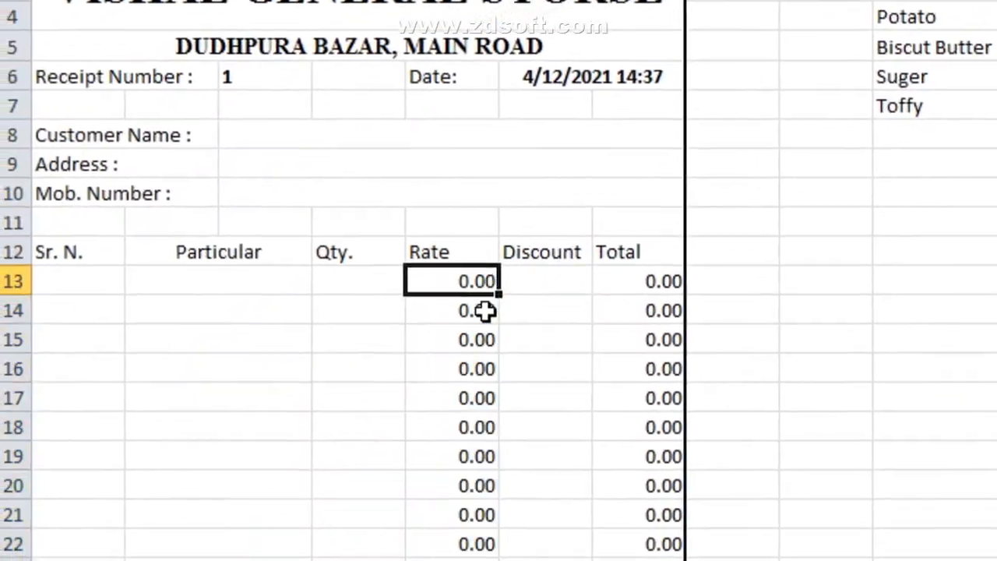
pyautogui.moveTo(468, 285); pyautogui.dragTo(468, 544)
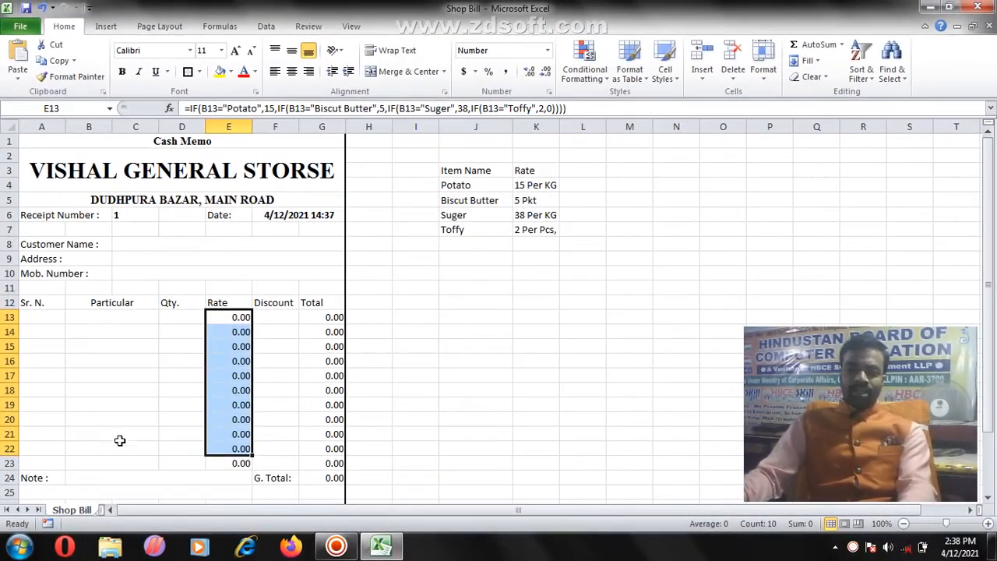
pyautogui.click(225, 415)
pyautogui.scroll(-1, 225, 336)
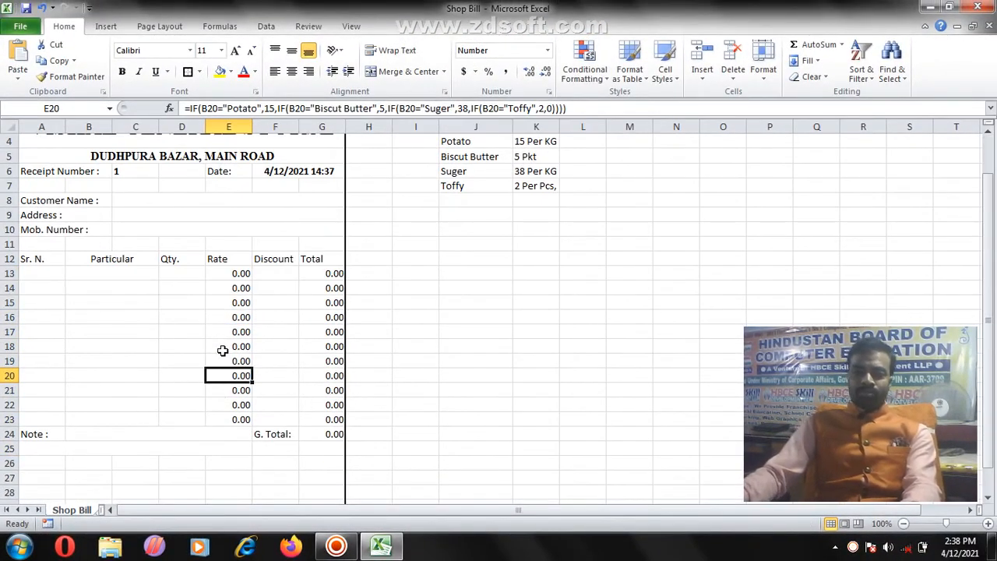
pyautogui.scroll(1, 223, 351)
pyautogui.scroll(-1, 231, 338)
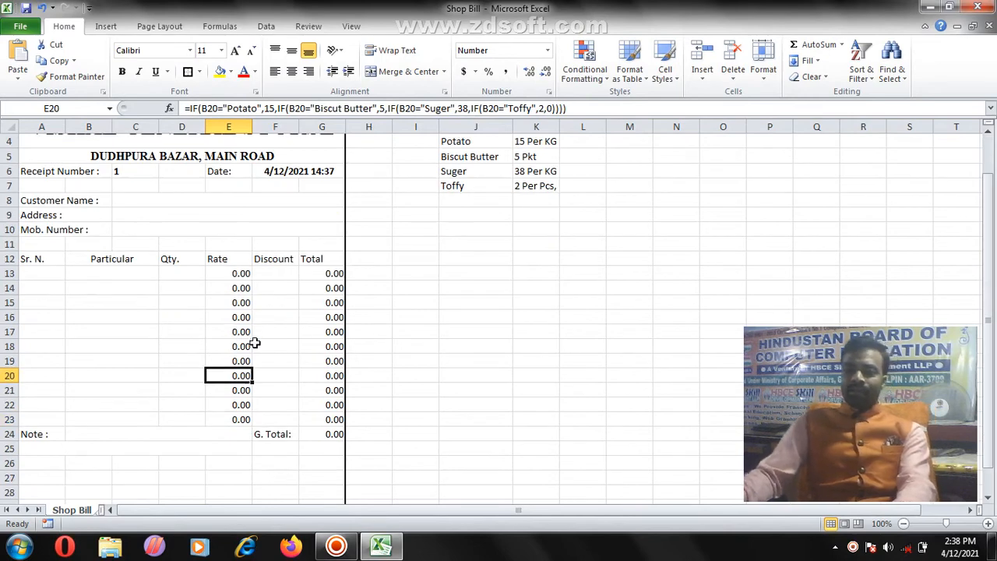
pyautogui.scroll(1, 146, 426)
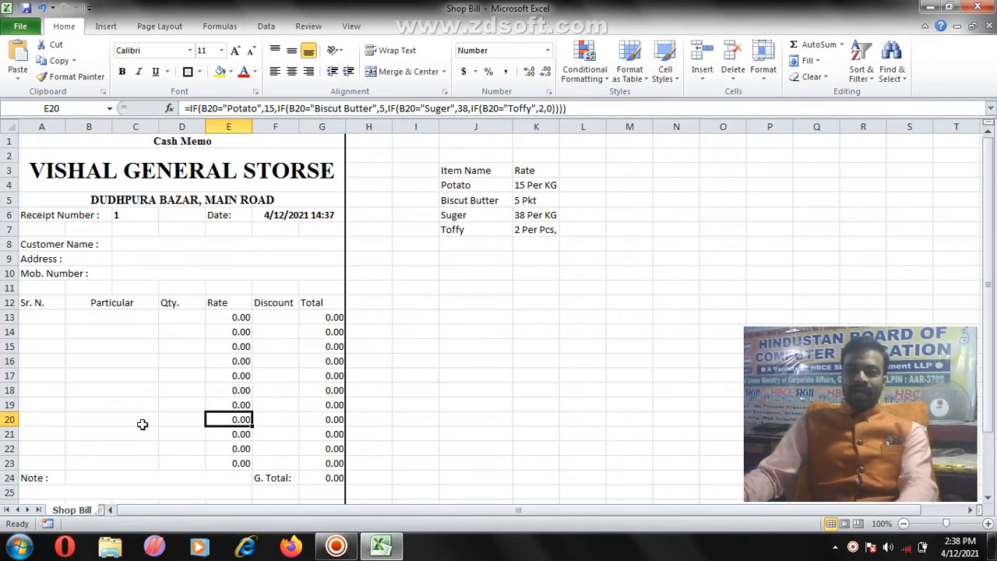
pyautogui.click(57, 145)
pyautogui.scroll(-5, 205, 200)
# Step: Fill the whole cash memo down to row 30 with light blue
pyautogui.keyDown('shift'); pyautogui.click(248, 348); pyautogui.keyUp('shift')
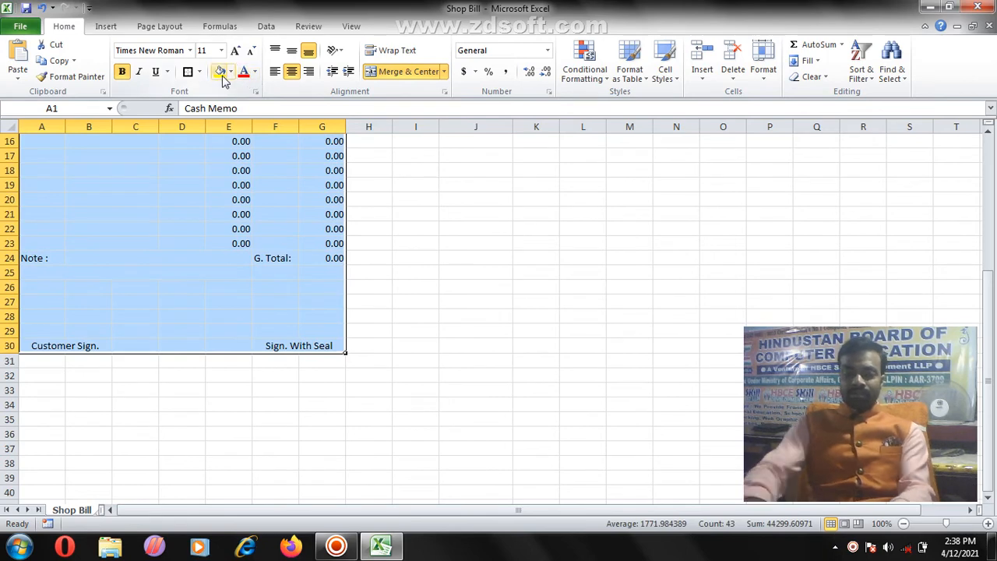
pyautogui.scroll(5, 206, 248)
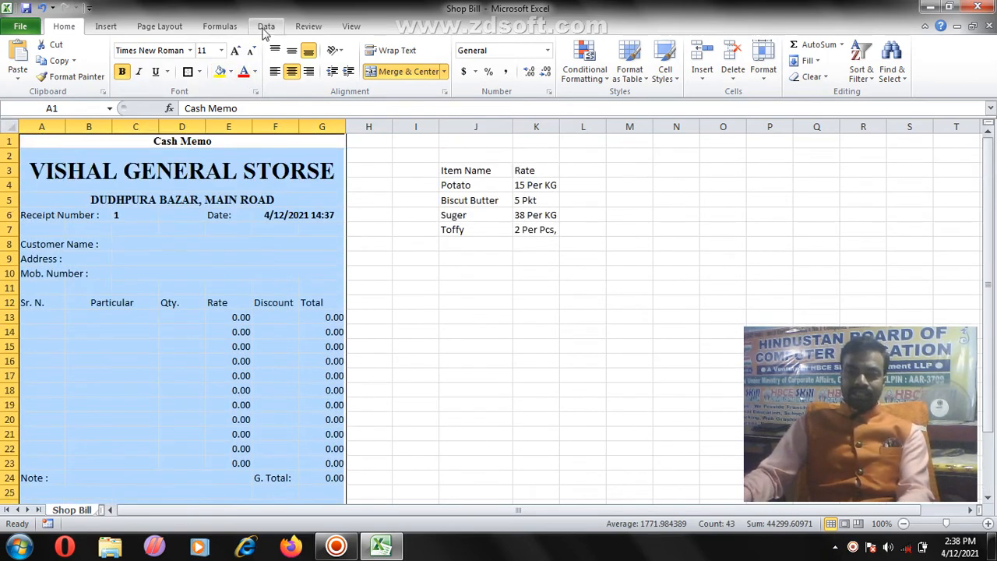
pyautogui.click(230, 71)
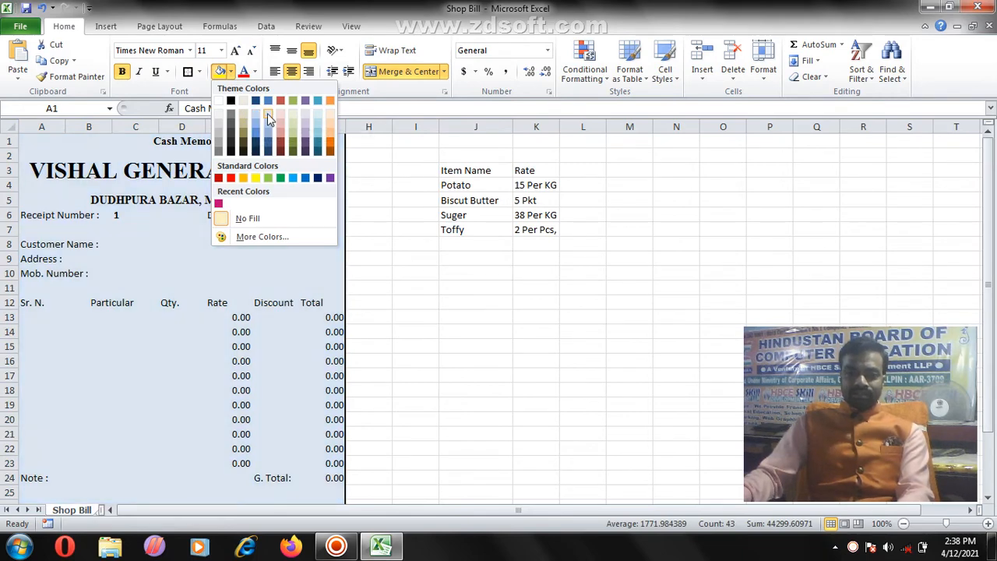
pyautogui.click(267, 113)
pyautogui.click(175, 286)
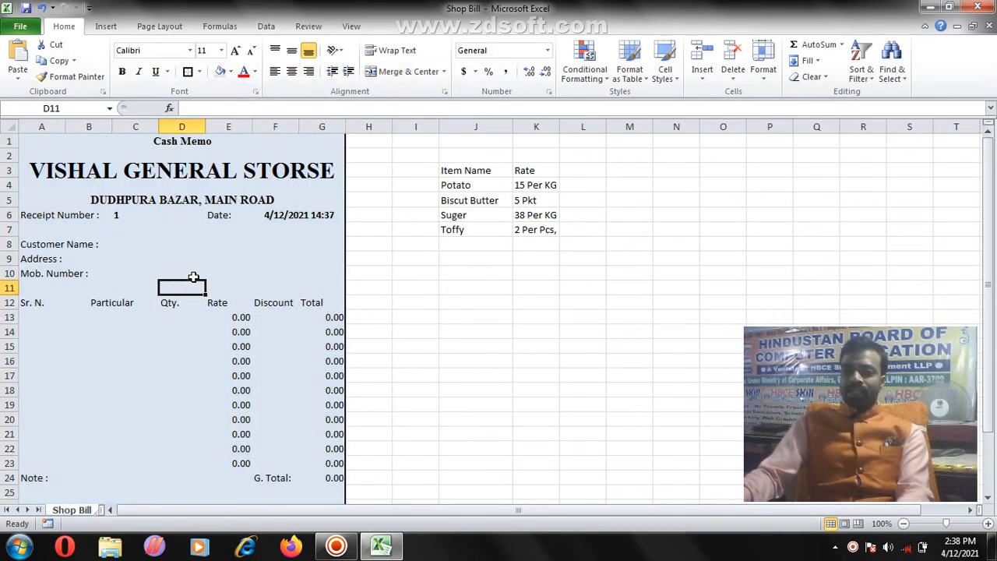
pyautogui.scroll(-6, 195, 327)
pyautogui.scroll(5, 127, 386)
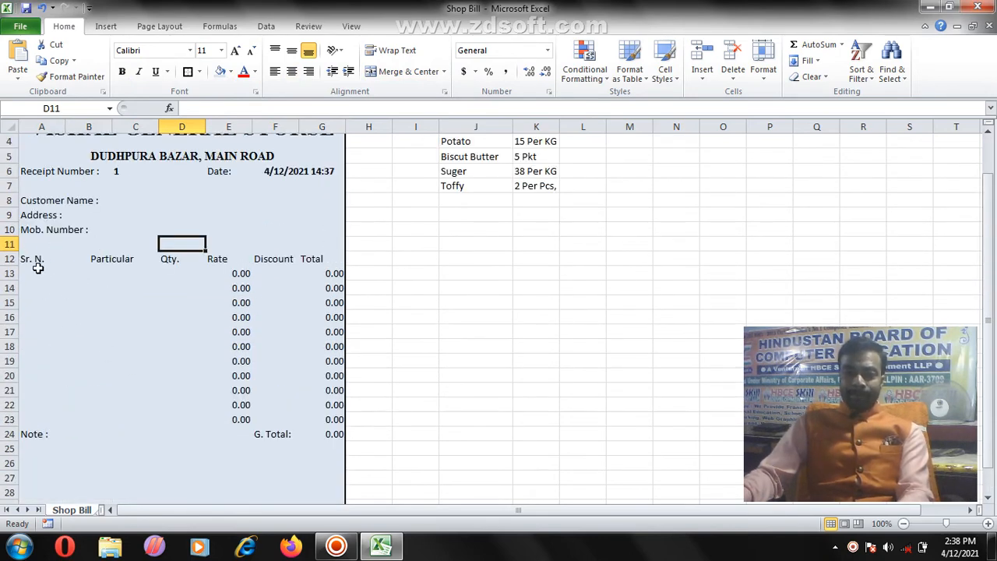
# Step: Add borders to the row 12 column headings and the customer details block
pyautogui.moveTo(39, 260); pyautogui.dragTo(319, 259)
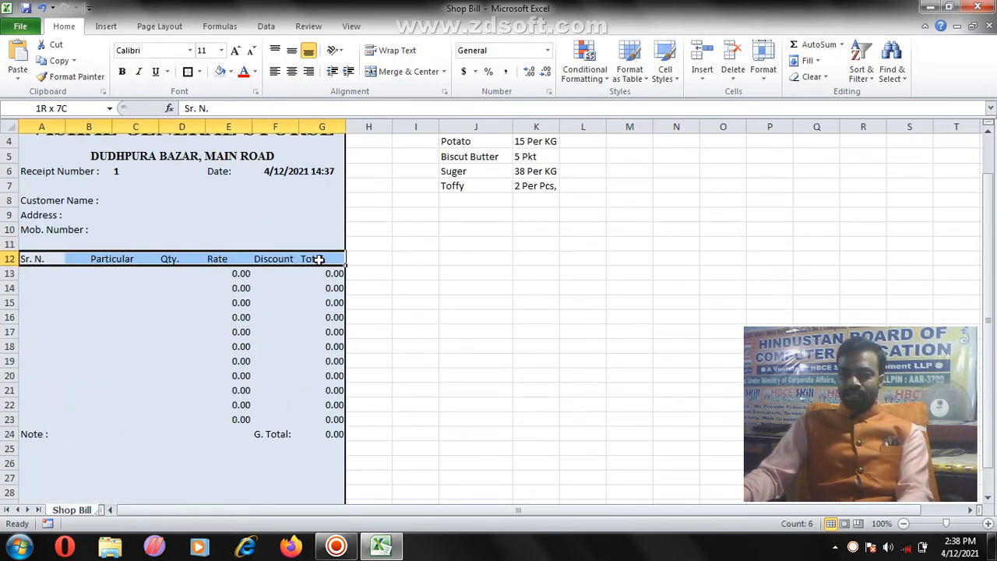
pyautogui.click(189, 72)
pyautogui.click(171, 359)
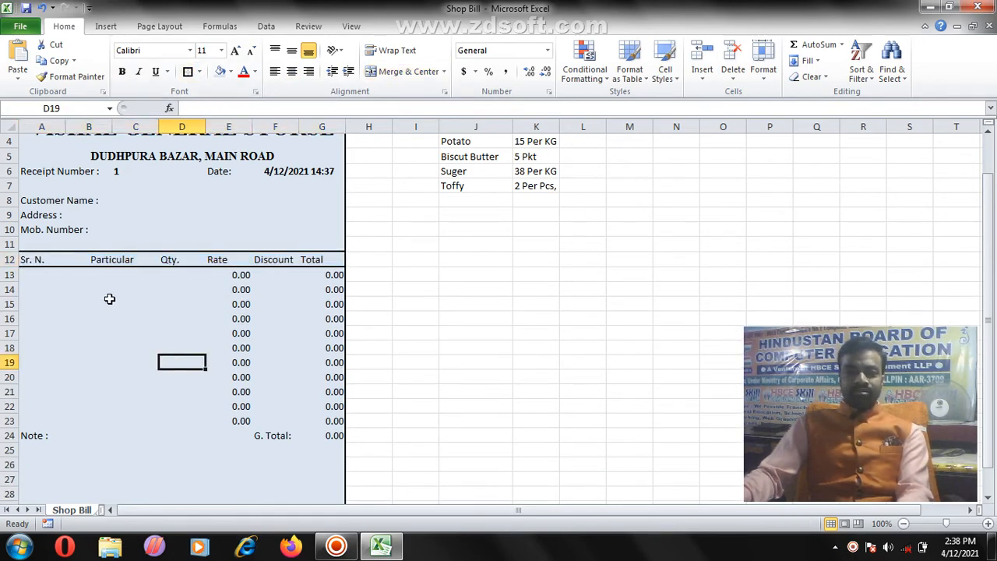
pyautogui.scroll(1, 109, 292)
pyautogui.moveTo(35, 229); pyautogui.dragTo(207, 286)
pyautogui.click(187, 72)
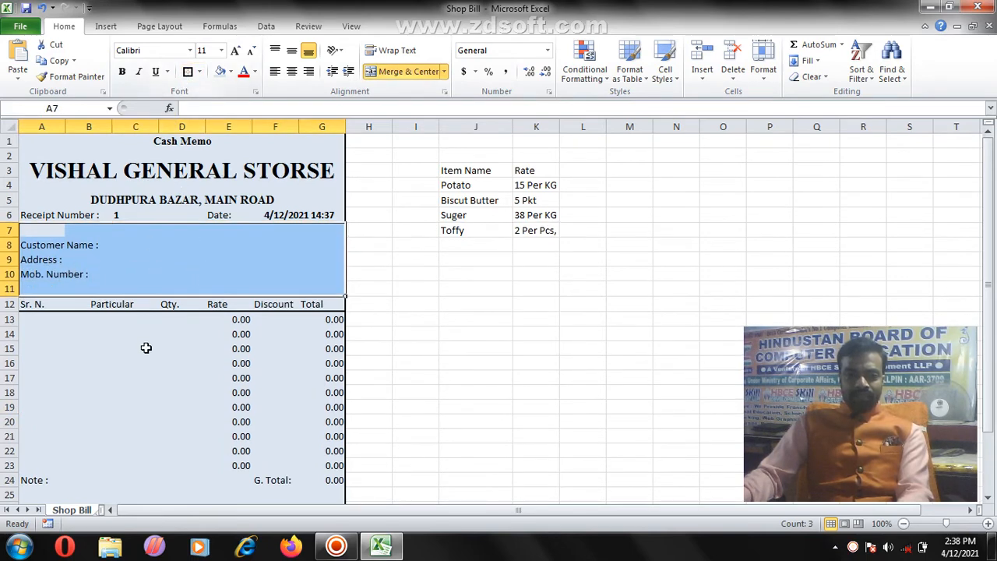
pyautogui.click(145, 348)
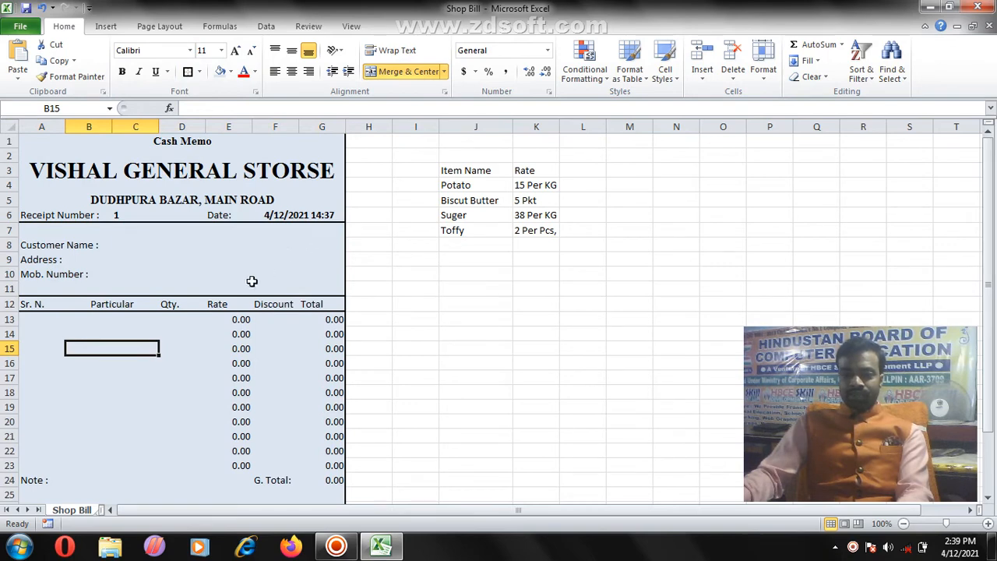
# Step: Put a thick border around the Note area and a border around G. Total cells F24:G25
pyautogui.scroll(-1, 262, 361)
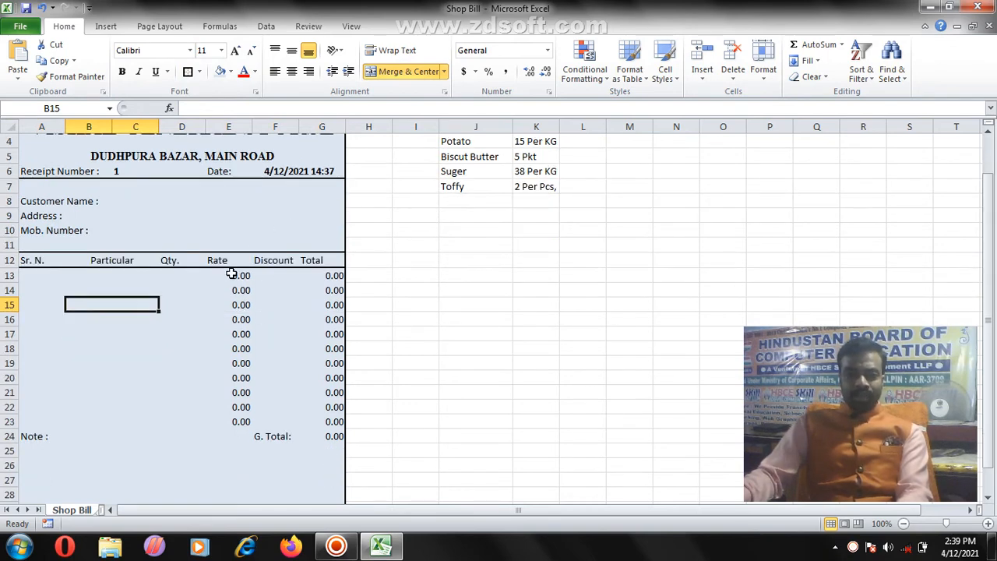
pyautogui.moveTo(232, 274); pyautogui.dragTo(231, 398)
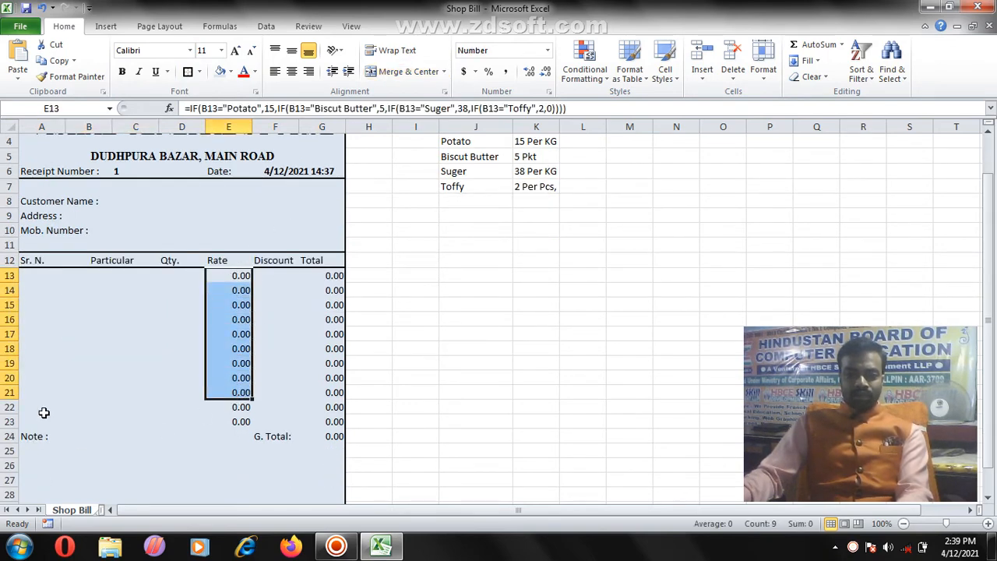
pyautogui.scroll(-2, 44, 413)
pyautogui.moveTo(39, 347); pyautogui.dragTo(48, 366)
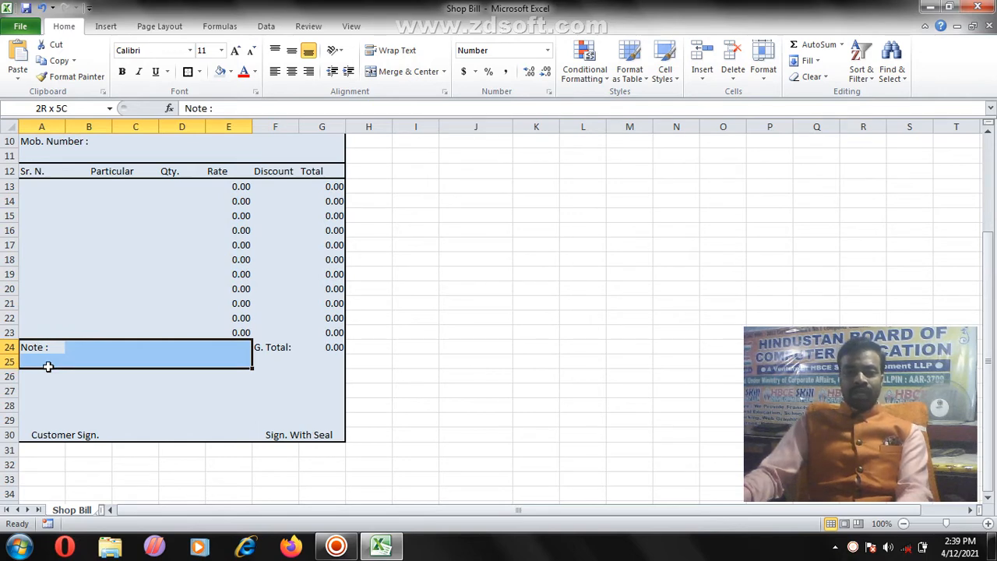
pyautogui.click(190, 77)
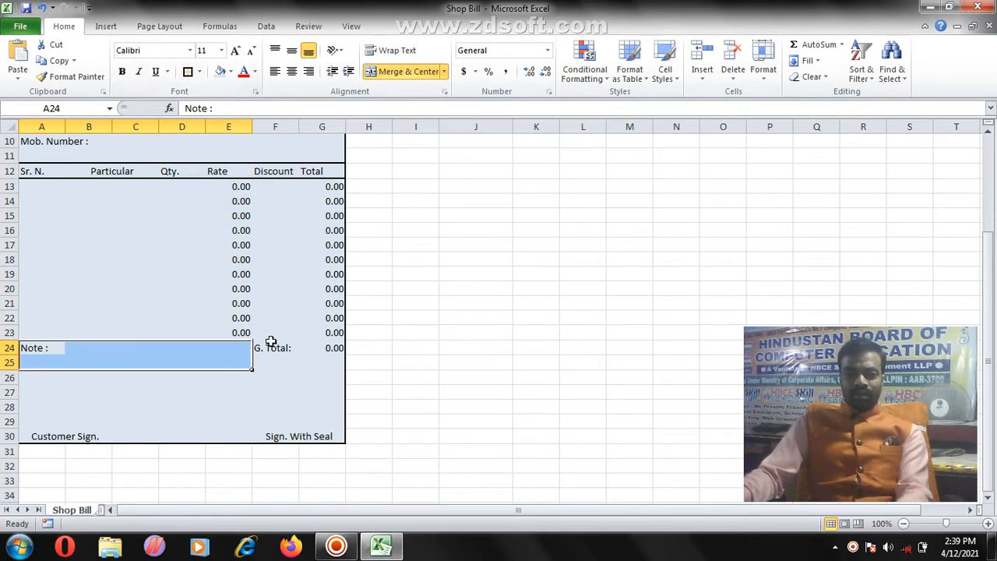
pyautogui.moveTo(260, 354); pyautogui.dragTo(303, 361)
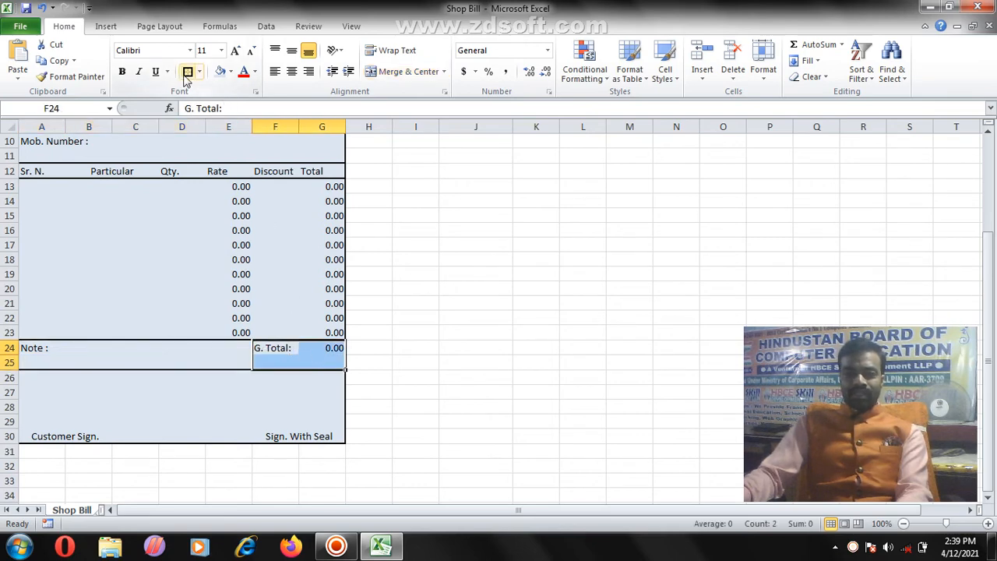
pyautogui.click(269, 334)
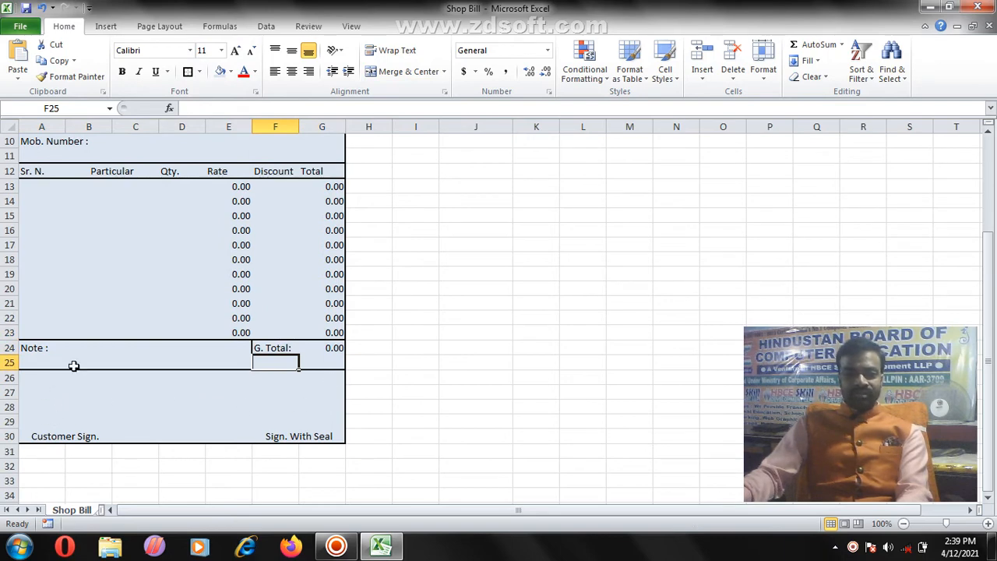
# Step: Add border lines around the Particular, Rate and Total cells of item rows 13–23
pyautogui.scroll(2, 73, 365)
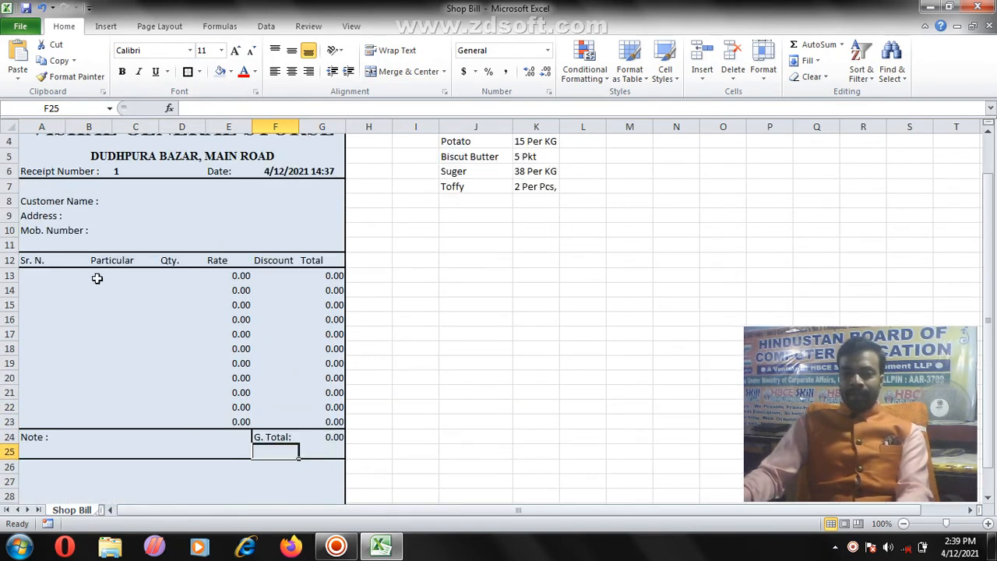
pyautogui.moveTo(97, 278); pyautogui.dragTo(111, 422)
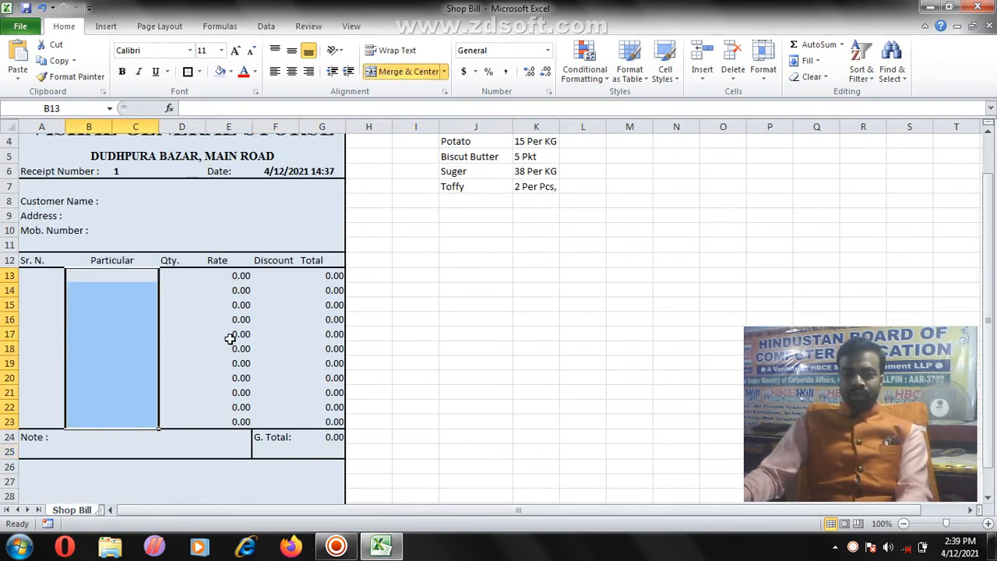
pyautogui.moveTo(244, 275); pyautogui.dragTo(238, 395)
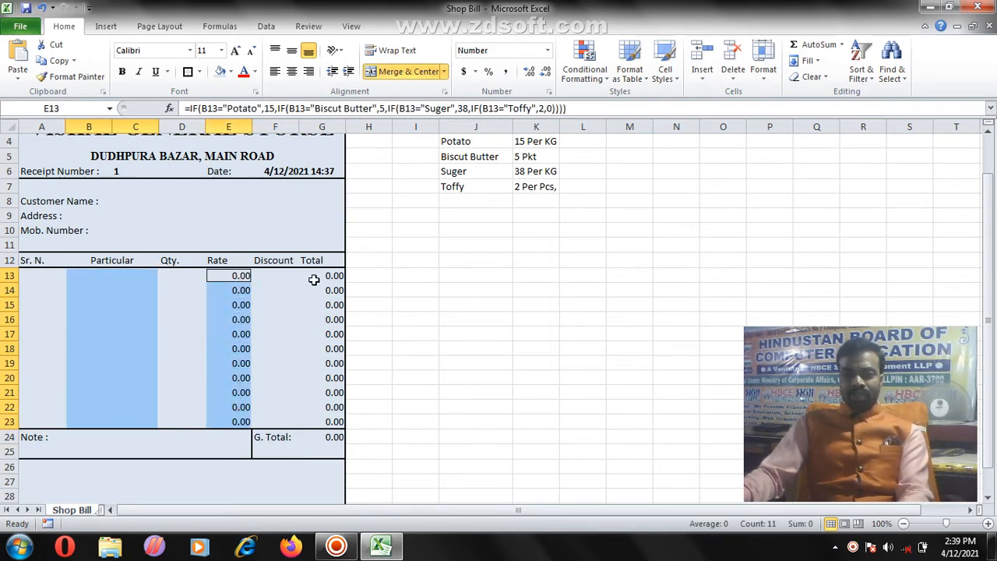
pyautogui.moveTo(314, 279); pyautogui.dragTo(306, 423)
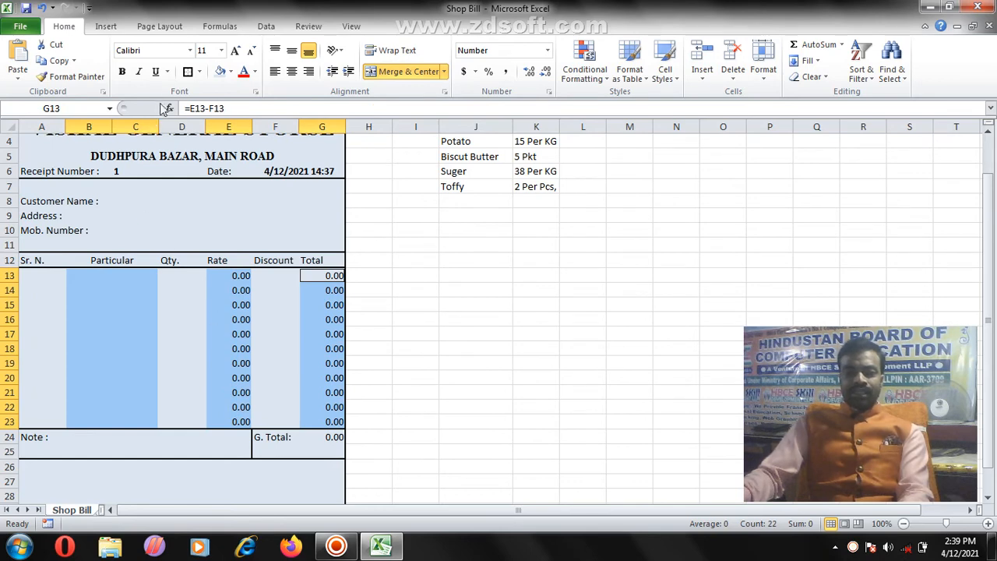
pyautogui.click(188, 76)
pyautogui.click(187, 345)
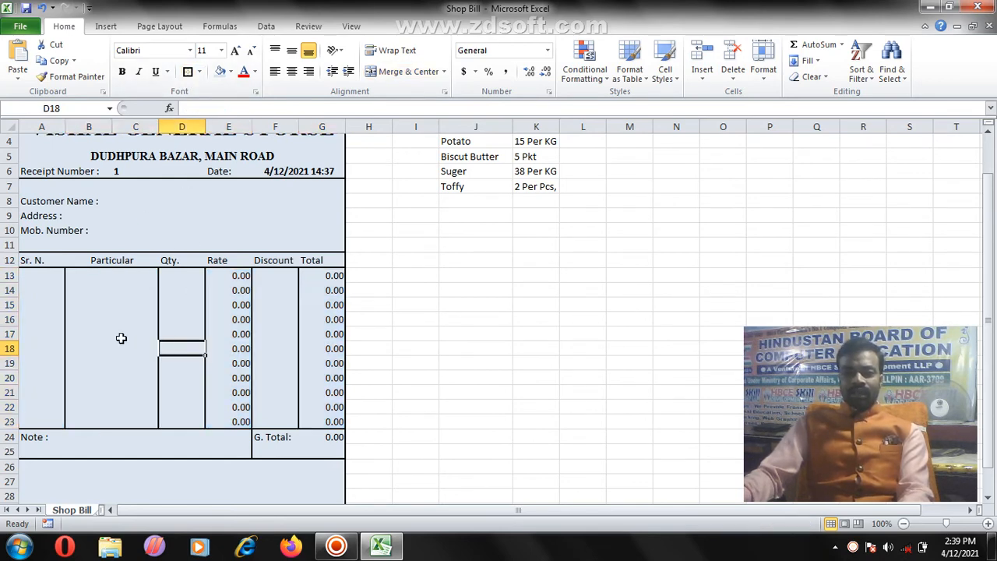
# Step: Check the new column borders across the item rows, ending at the first serial number cell
pyautogui.click(120, 337)
pyautogui.click(45, 321)
pyautogui.click(54, 285)
pyautogui.click(100, 289)
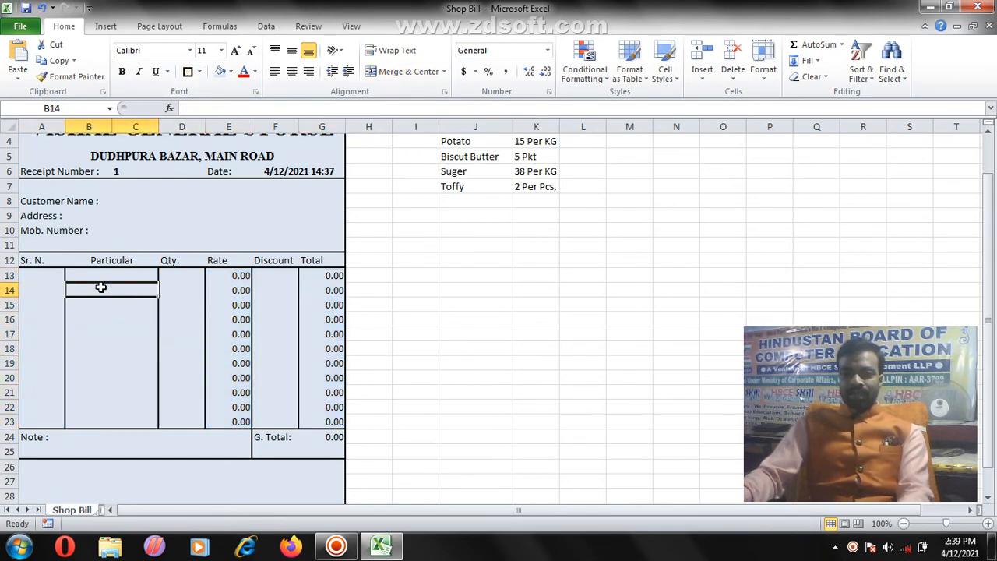
pyautogui.click(171, 290)
pyautogui.moveTo(172, 354); pyautogui.dragTo(171, 401)
pyautogui.click(222, 363)
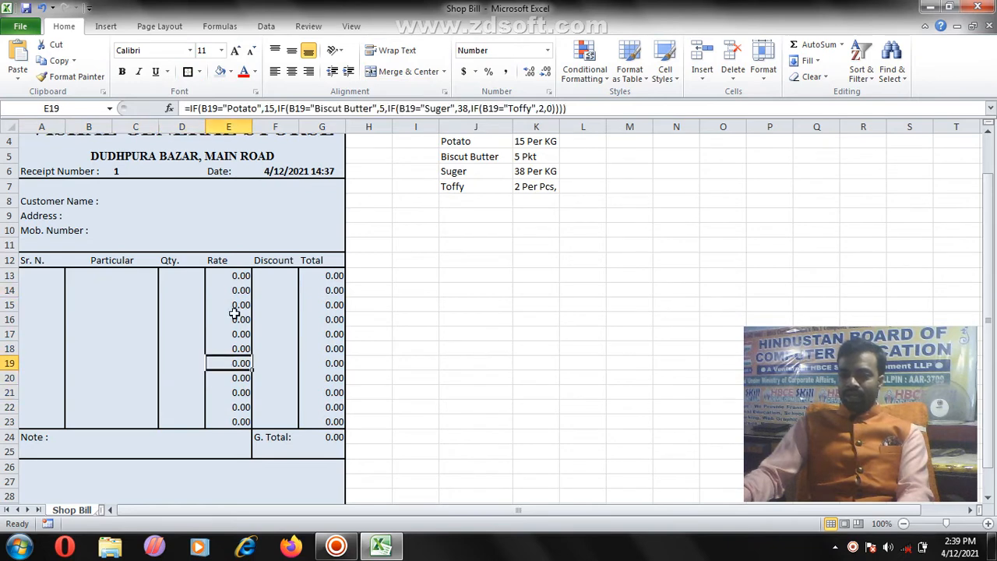
pyautogui.click(272, 279)
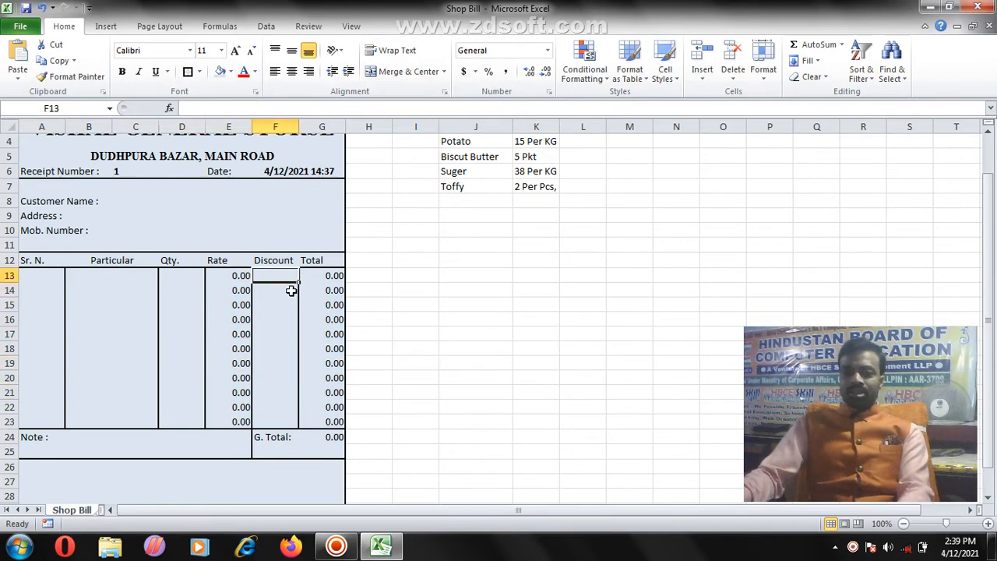
pyautogui.click(234, 335)
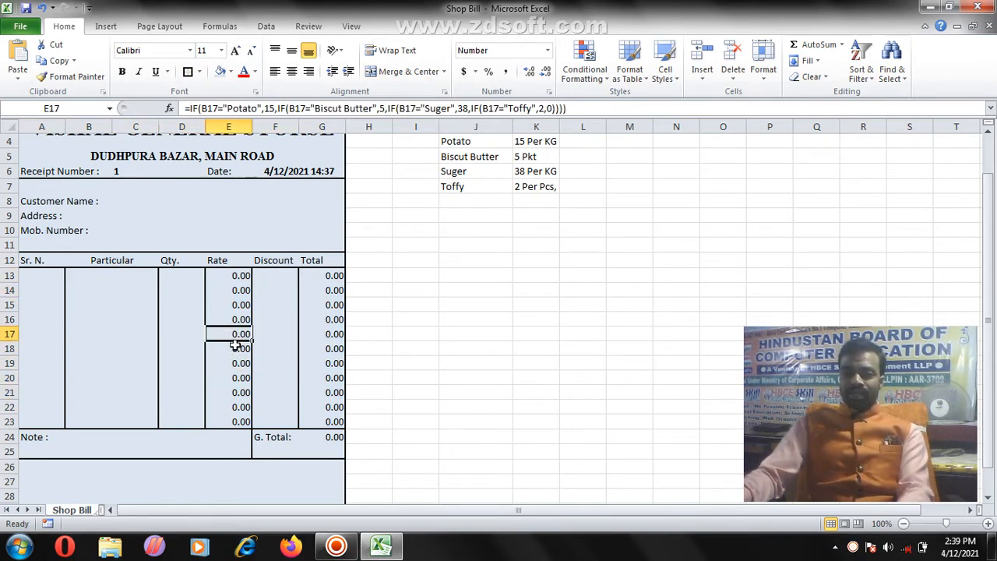
pyautogui.scroll(1, 235, 347)
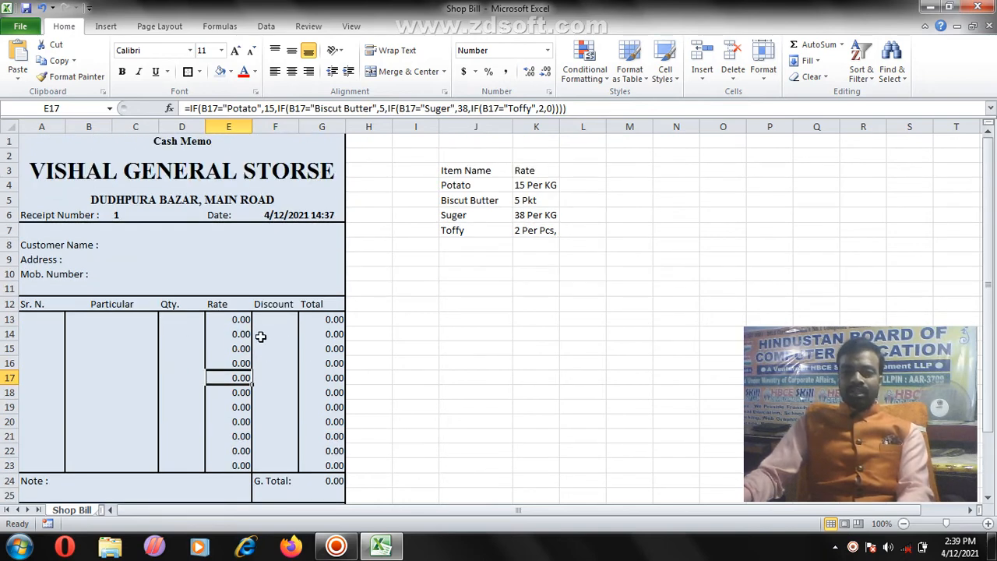
pyautogui.click(44, 320)
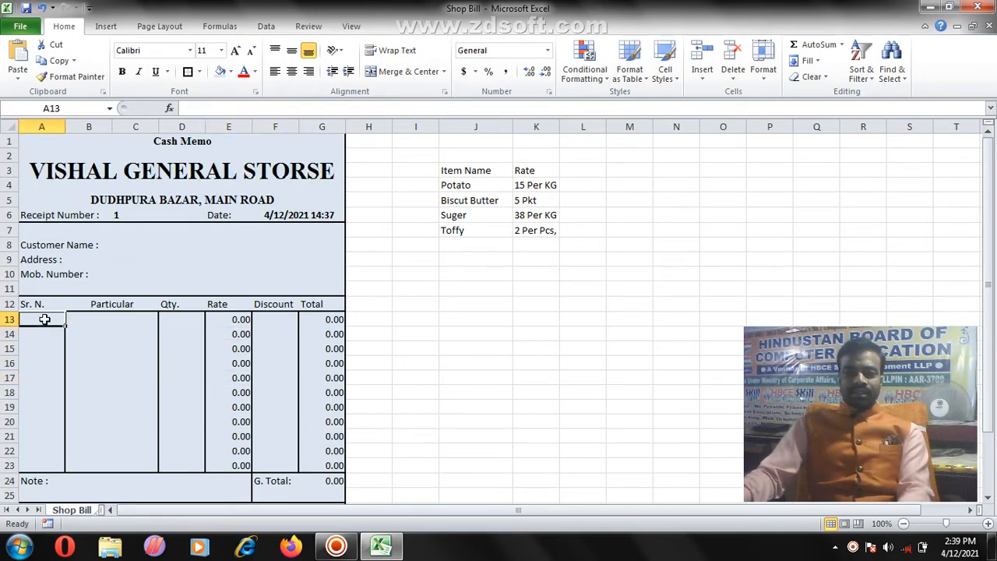
# Step: Enter serial 1, Potato and quantity 10 in row 13, bringing in rate 15.00
pyautogui.write('1')
pyautogui.press('Tab')
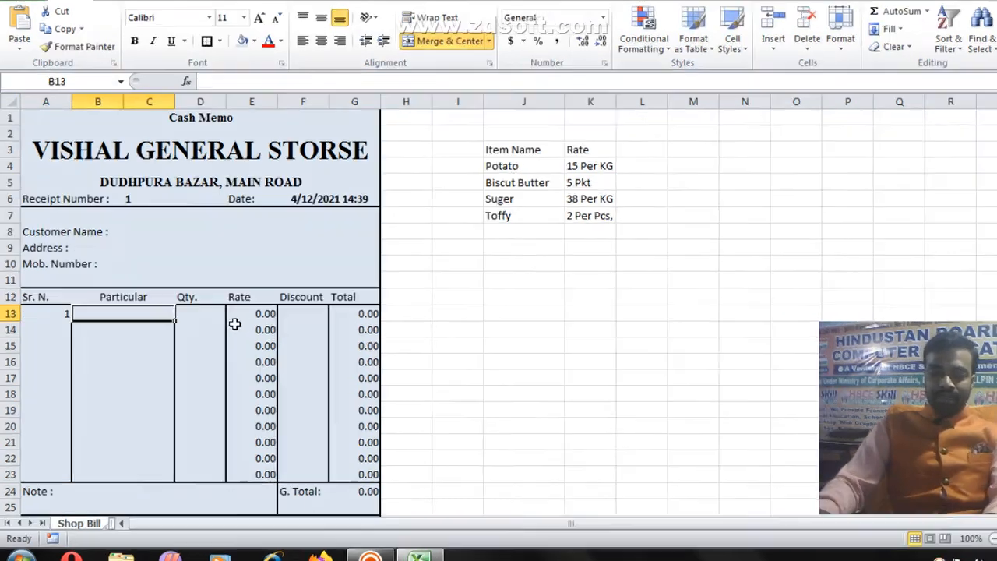
pyautogui.write('Po')
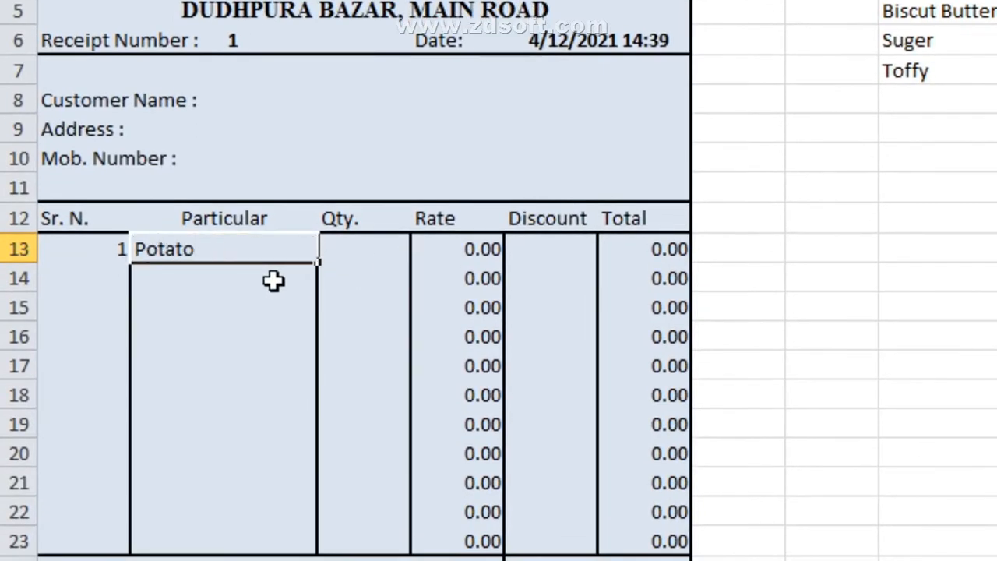
pyautogui.write('tato')
pyautogui.press('Tab')
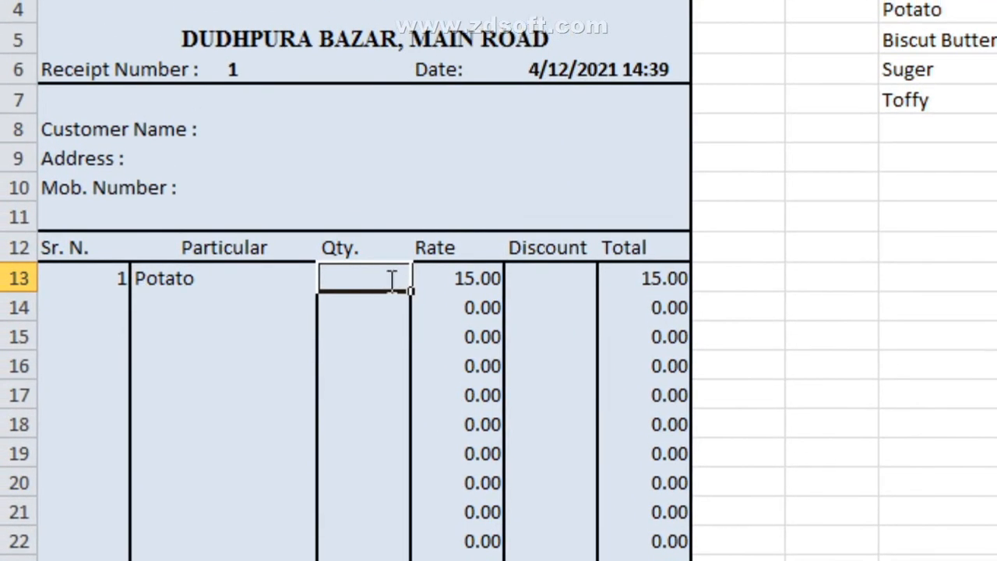
pyautogui.press('Tab')
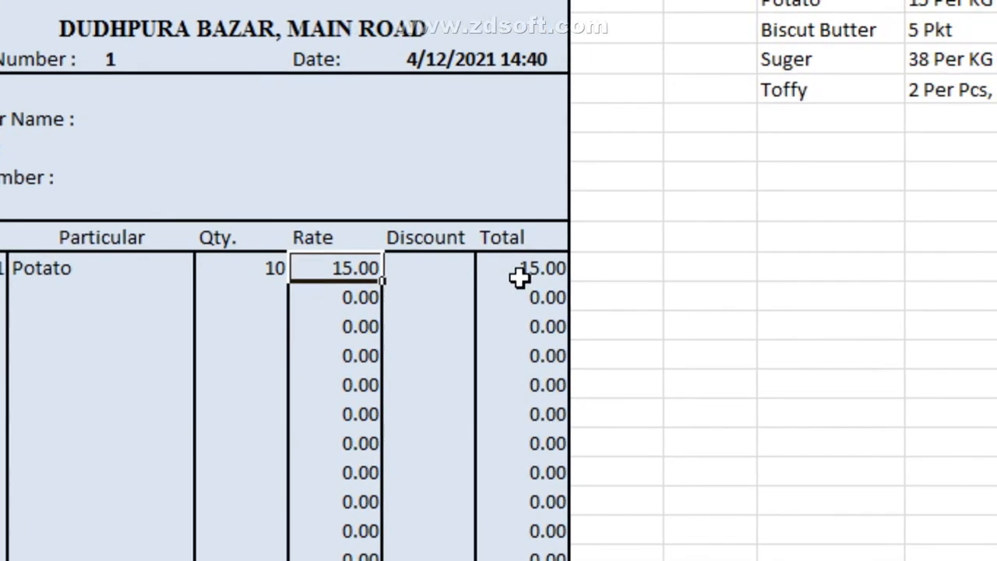
pyautogui.click(604, 274)
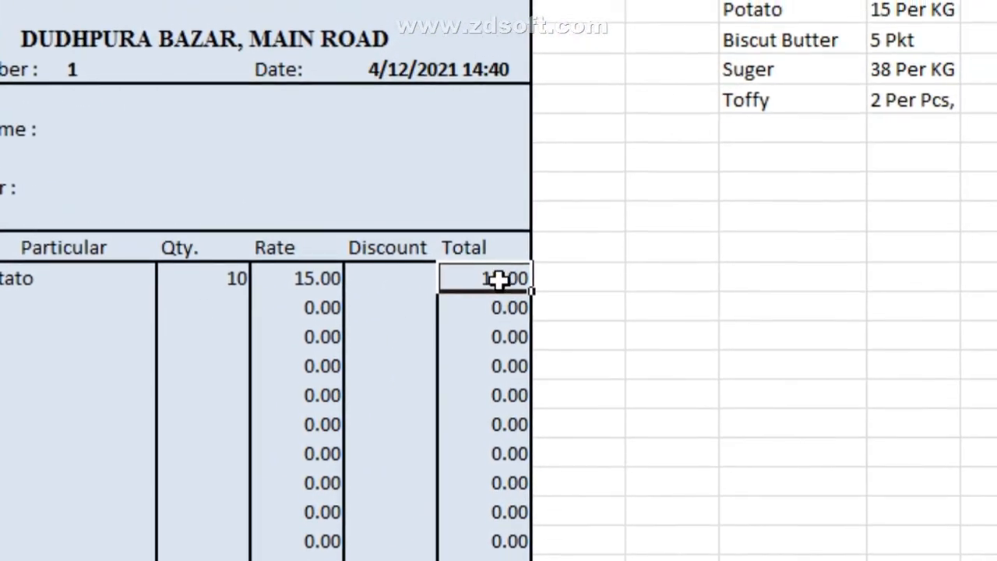
# Step: Clear the old item Totals and rewrite G13's formula to subtract the discount, giving 150.00
pyautogui.moveTo(555, 247); pyautogui.dragTo(600, 448)
pyautogui.moveTo(499, 354); pyautogui.dragTo(501, 440)
pyautogui.press('Delete')
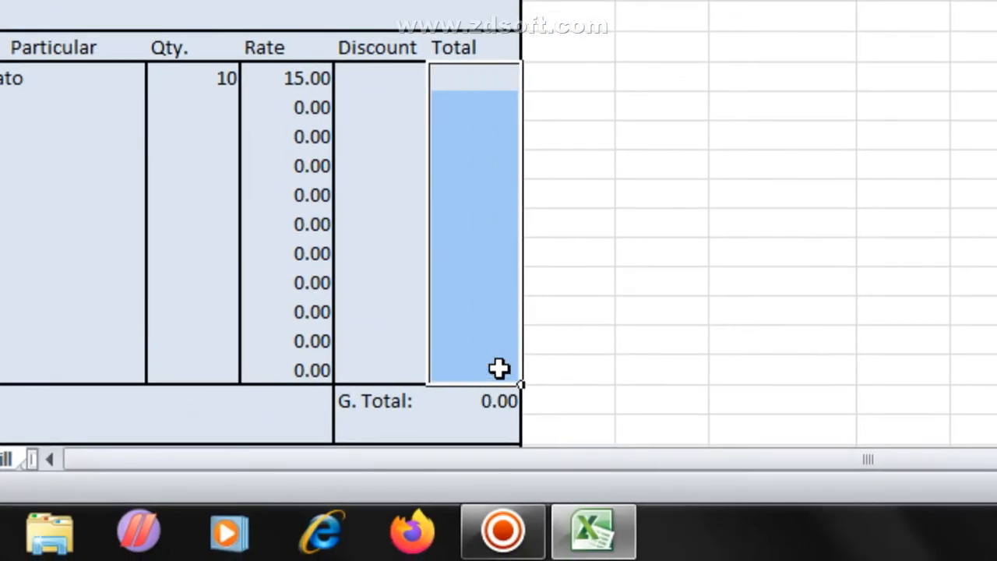
pyautogui.click(499, 78)
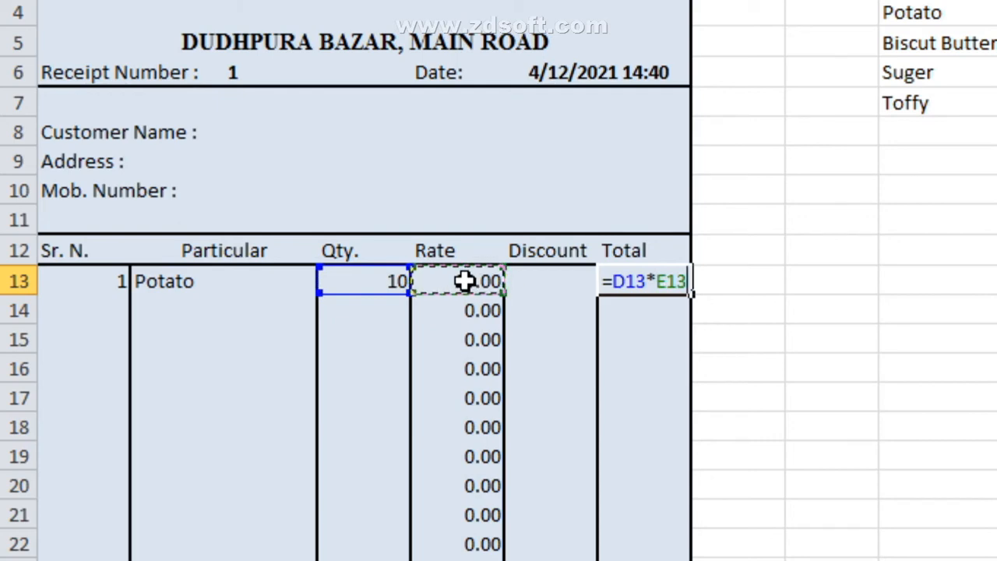
pyautogui.write('-(')
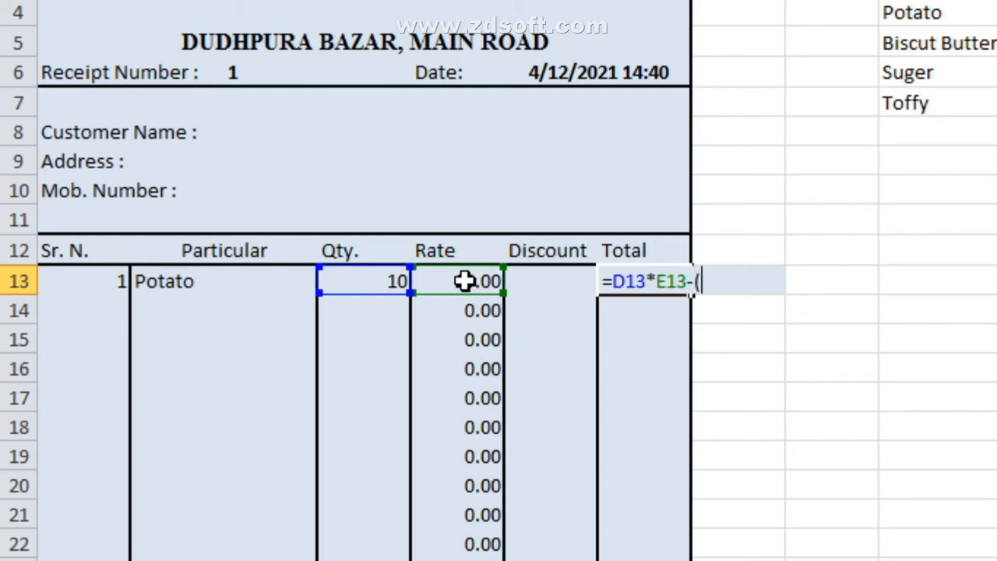
pyautogui.click(551, 287)
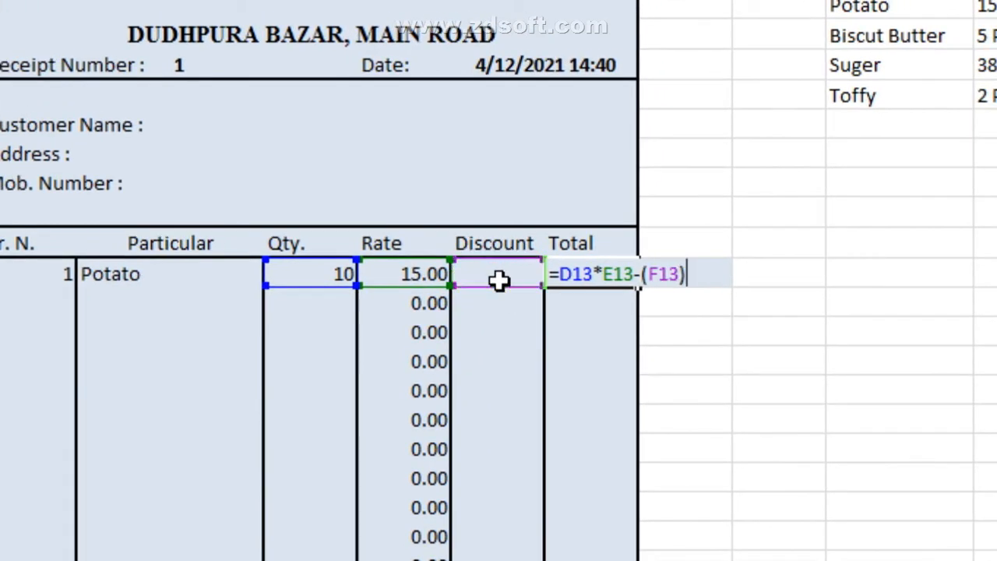
pyautogui.write(')')
pyautogui.press('Return')
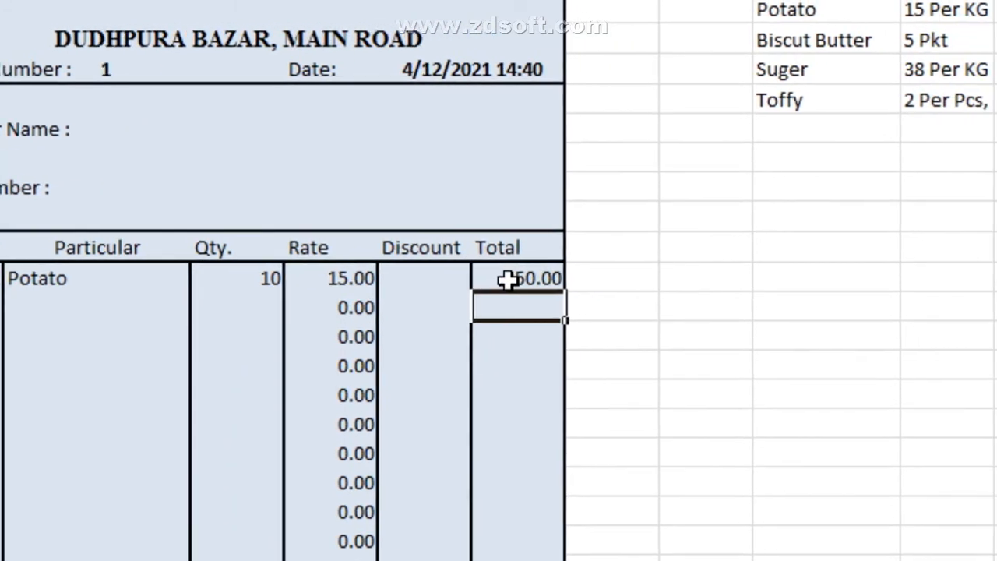
# Step: Give Potato a discount of 10 for a 140.00 Total and fill the formula down
pyautogui.click(583, 273)
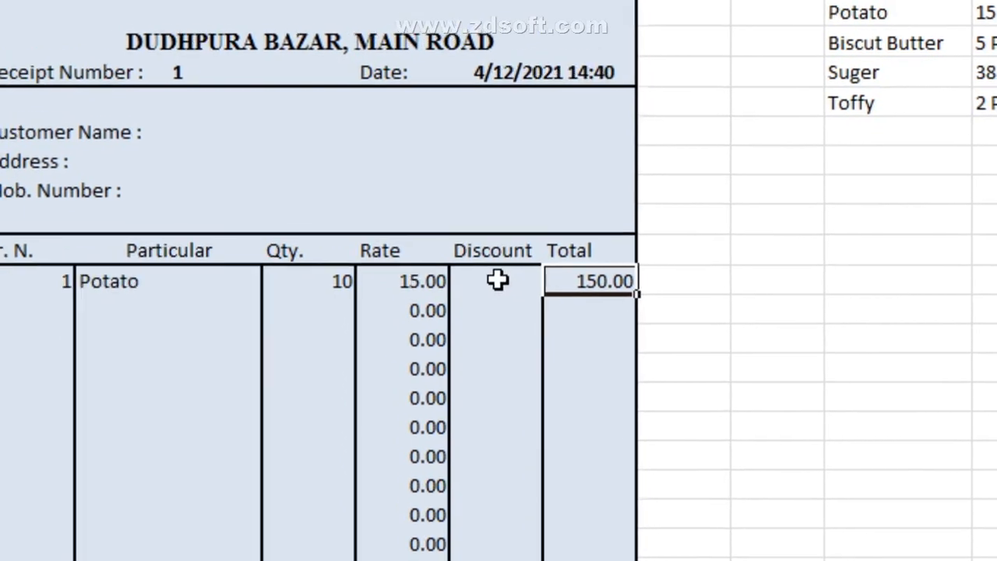
pyautogui.click(499, 279)
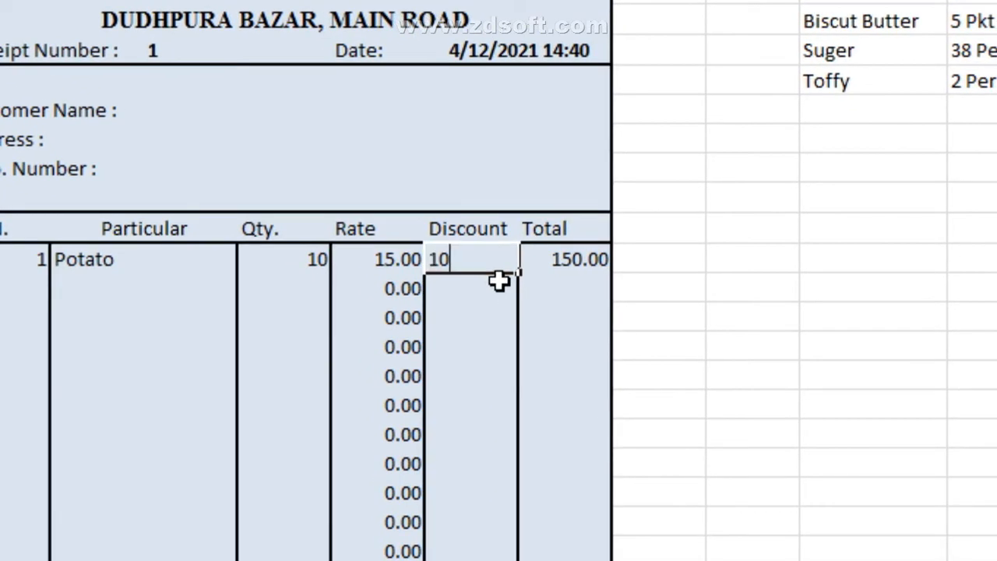
pyautogui.press('Return')
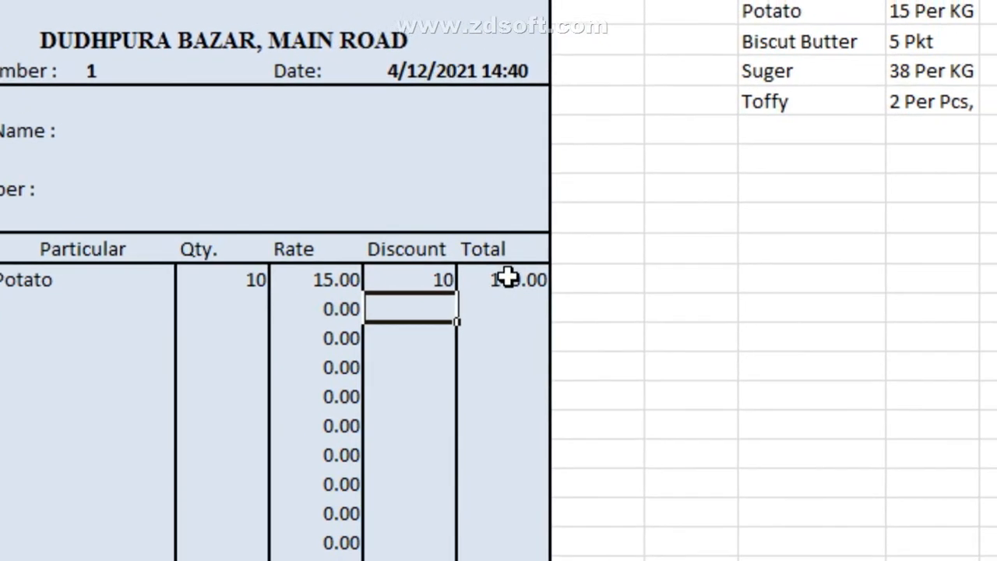
pyautogui.click(578, 260)
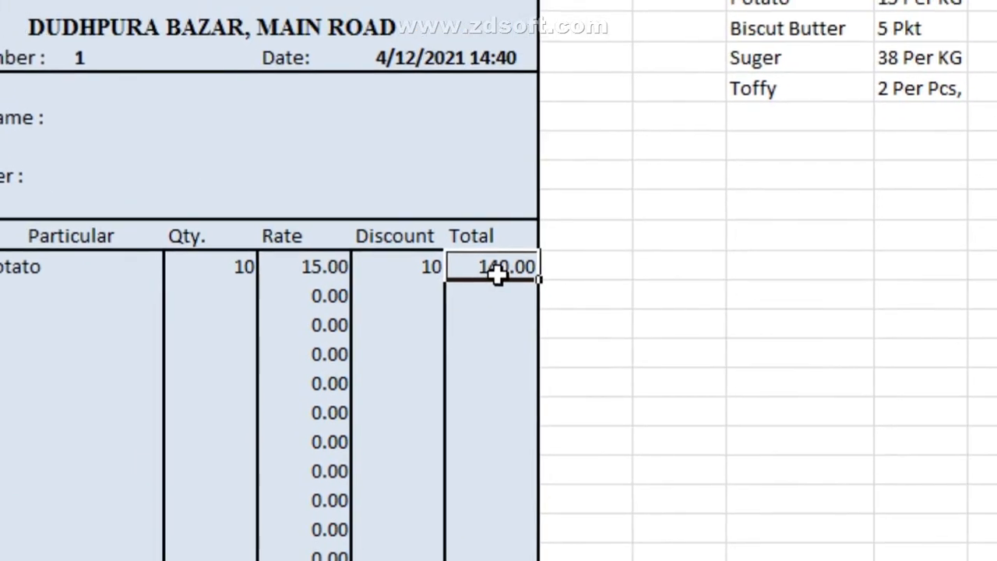
pyautogui.doubleClick(486, 218)
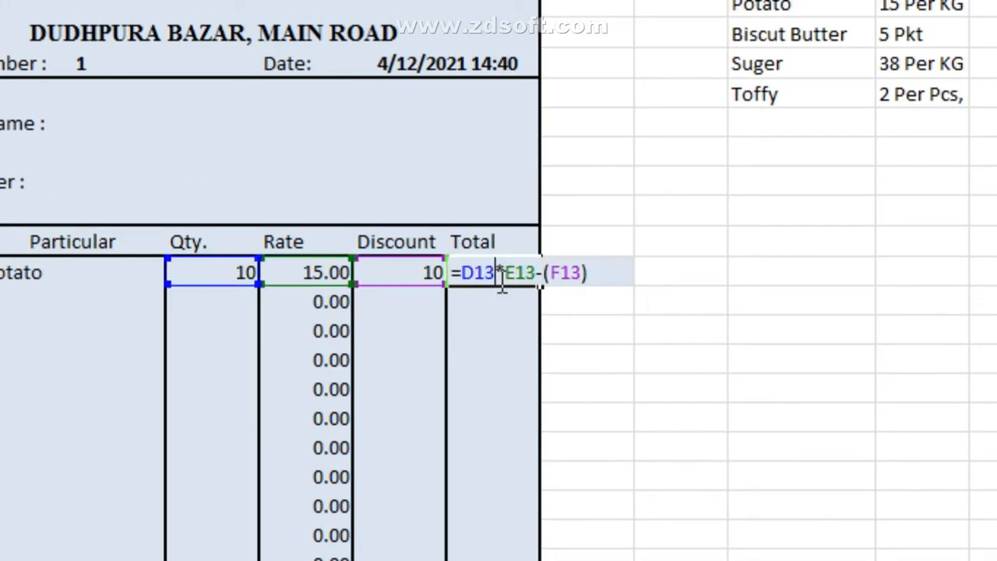
pyautogui.moveTo(455, 273); pyautogui.dragTo(564, 287)
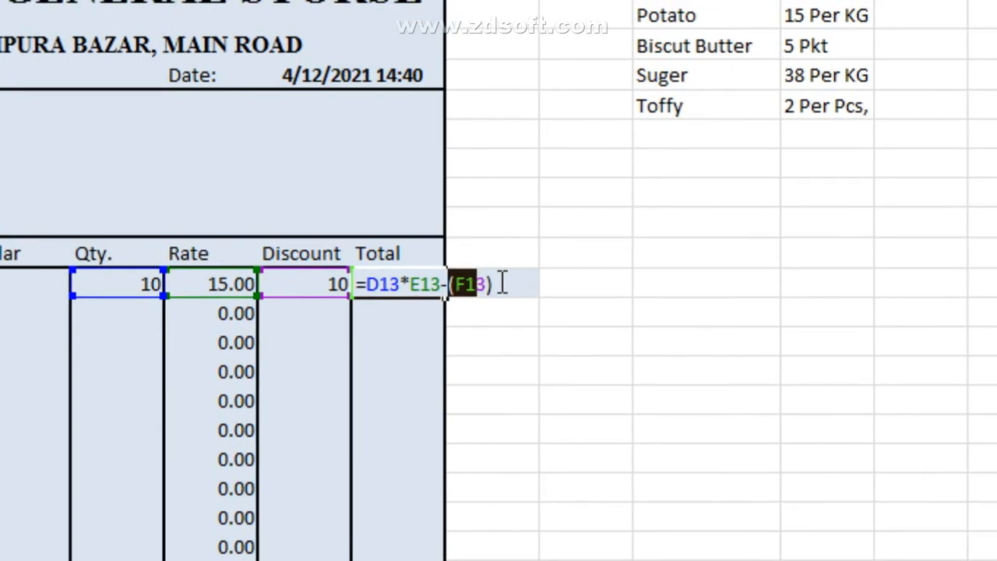
pyautogui.click(531, 277)
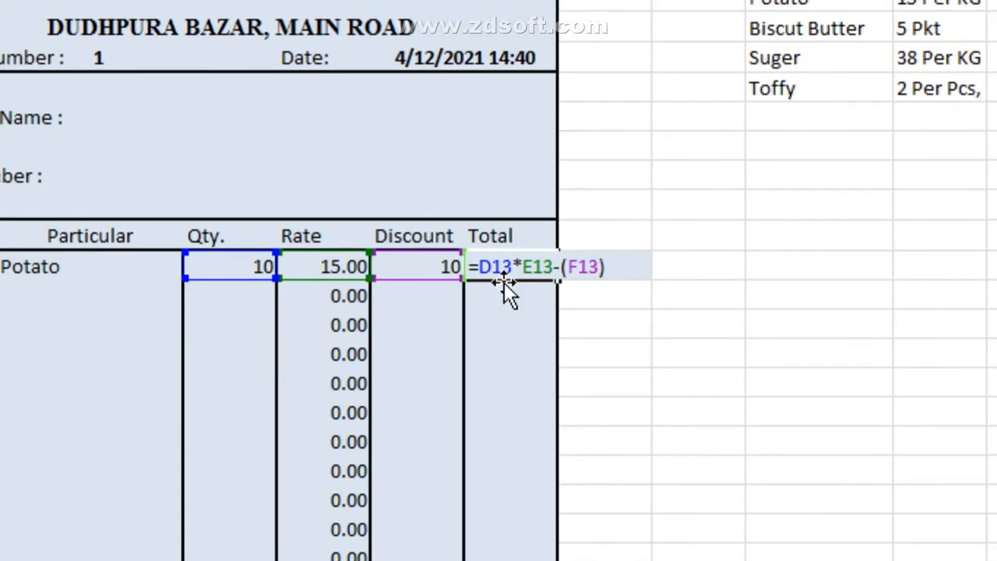
pyautogui.press('Return')
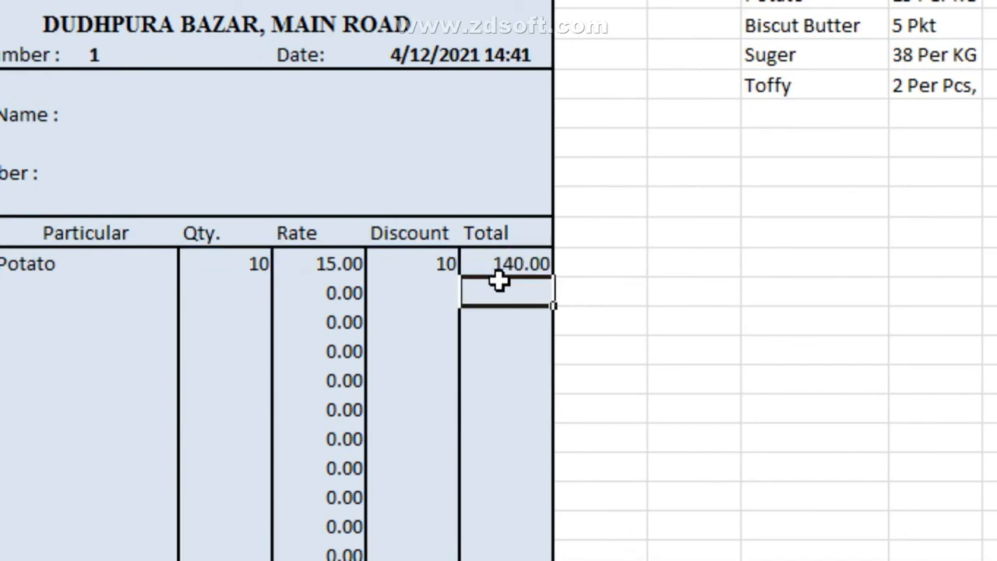
pyautogui.click(499, 267)
pyautogui.moveTo(554, 276); pyautogui.dragTo(501, 557)
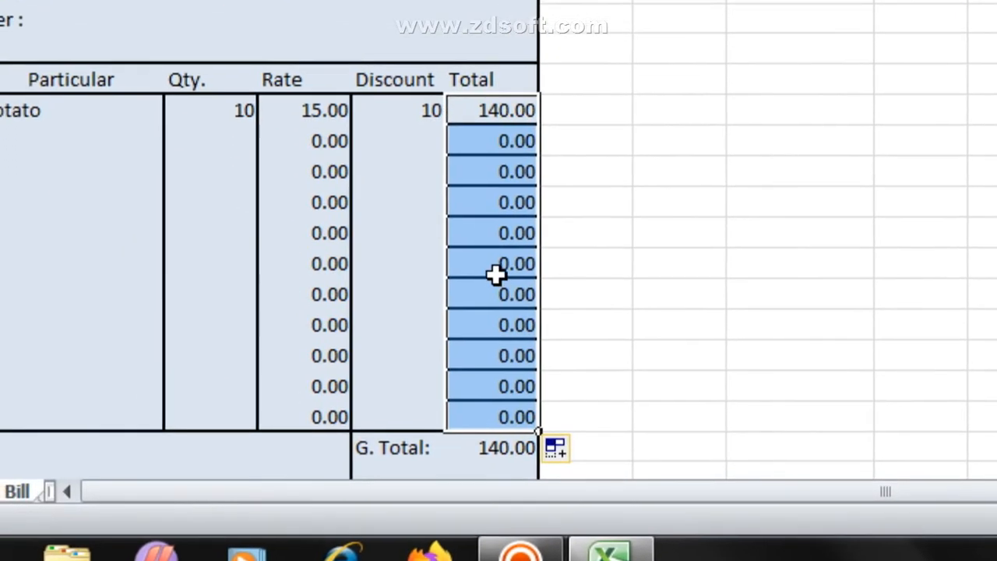
# Step: Undo the filled totals and retype Potato's Total formula as =D13*E13-(F13)
pyautogui.hotkey('ctrl', 'z')
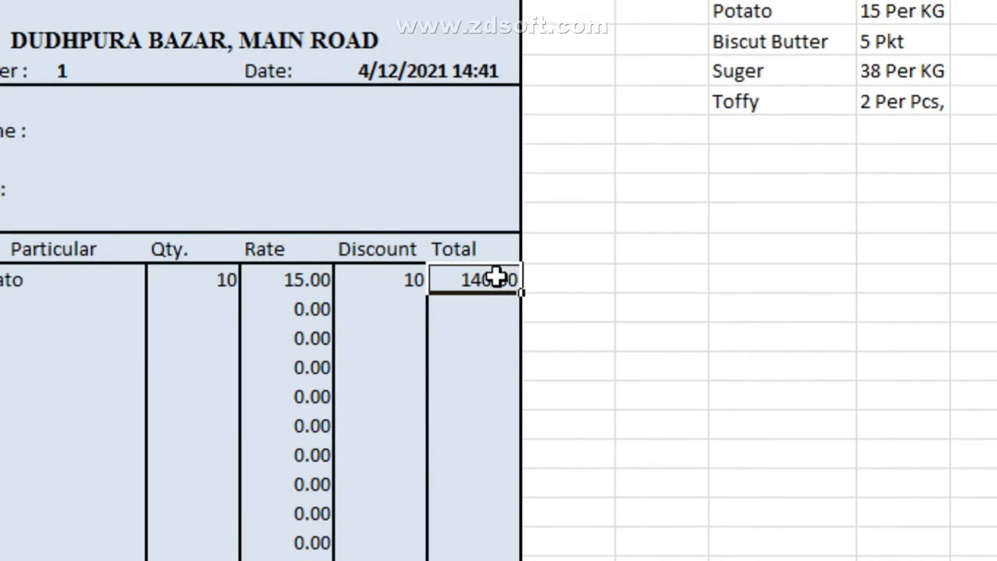
pyautogui.doubleClick(496, 278)
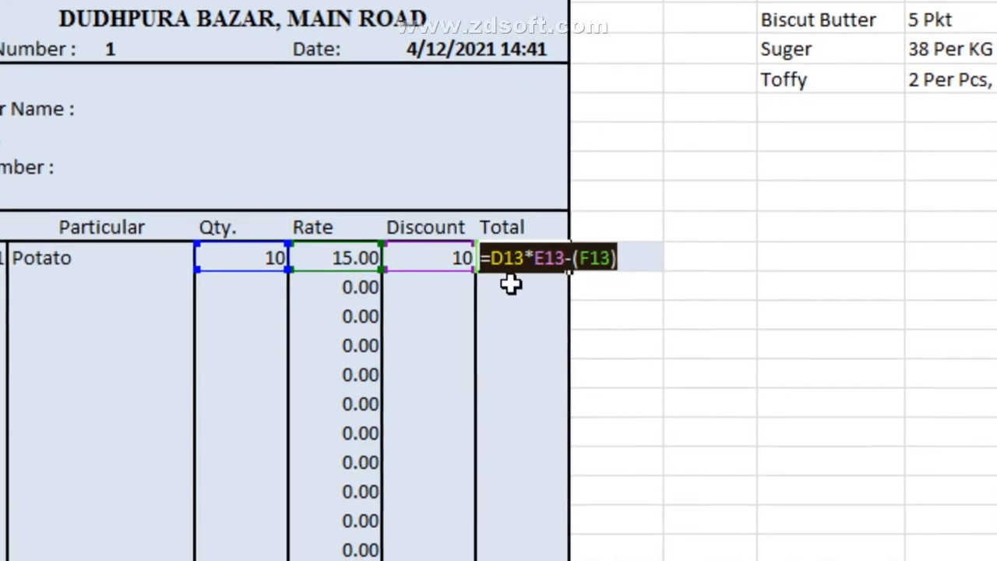
pyautogui.write('=')
pyautogui.click(510, 284)
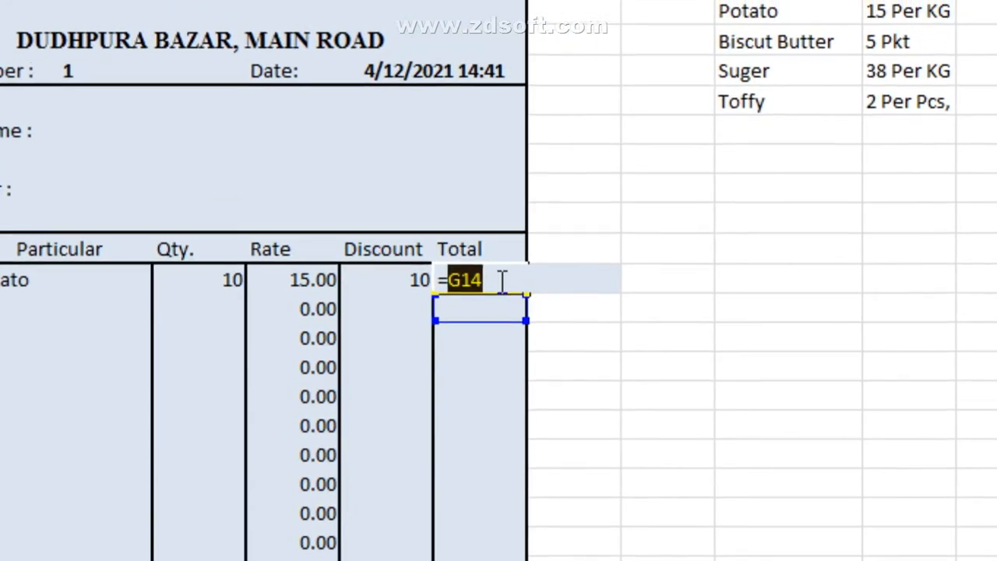
pyautogui.write('=D13*E13-(F13)')
pyautogui.press('Return')
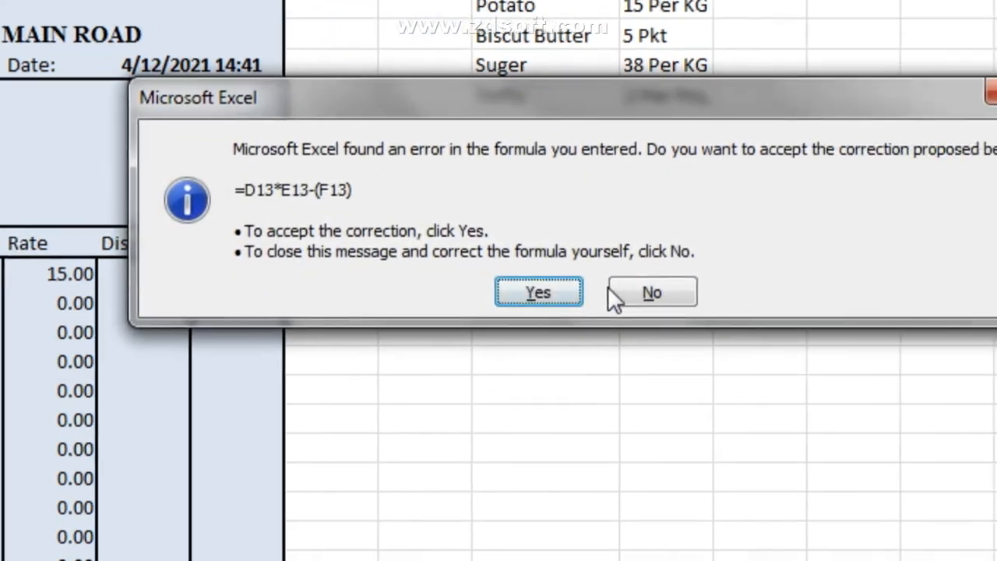
# Step: Remove the extra equals sign so Potato totals 140.00, then paste the formula into G14
pyautogui.click(614, 292)
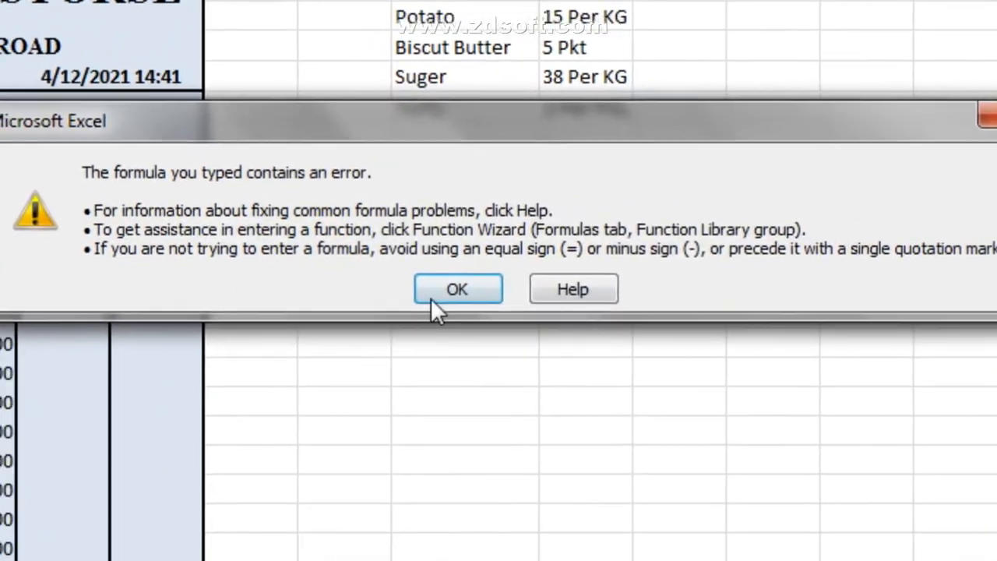
pyautogui.click(577, 366)
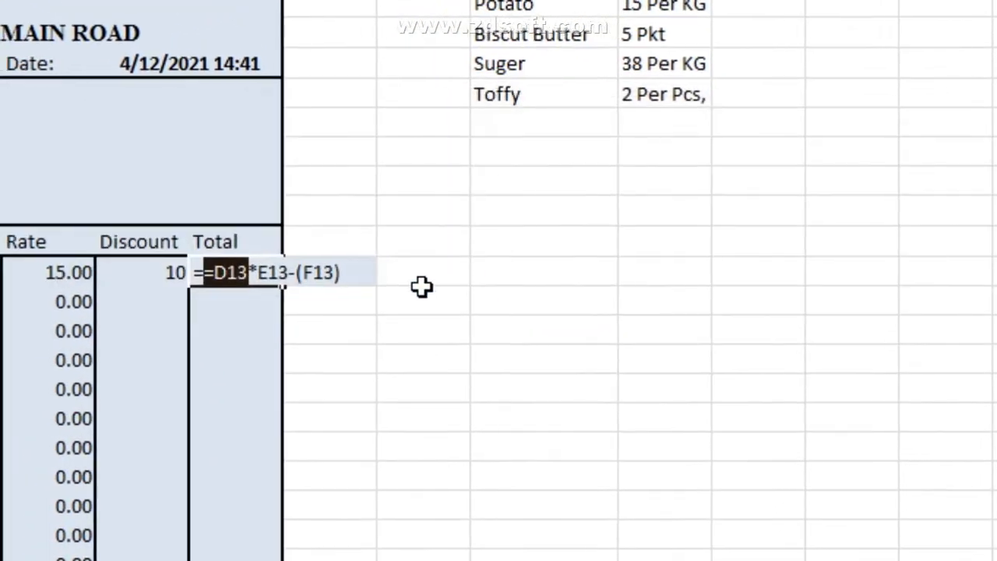
pyautogui.moveTo(204, 273); pyautogui.dragTo(193, 272)
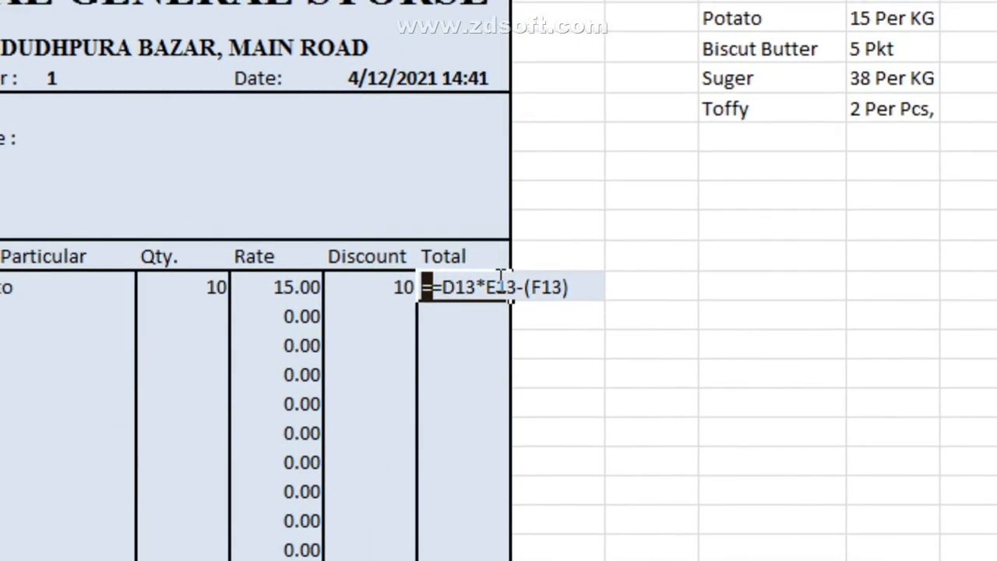
pyautogui.press('BackSpace')
pyautogui.click(576, 279)
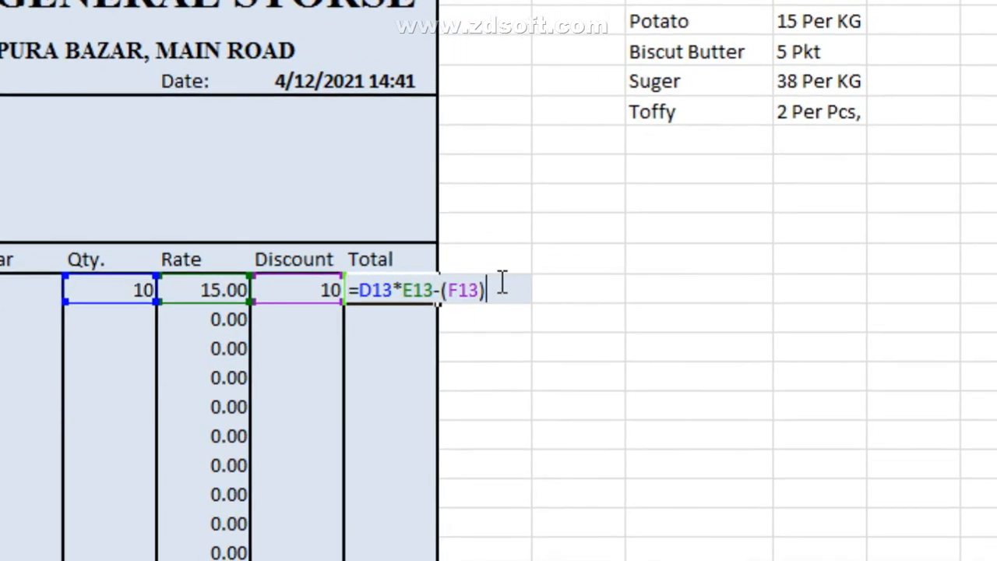
pyautogui.press('Return')
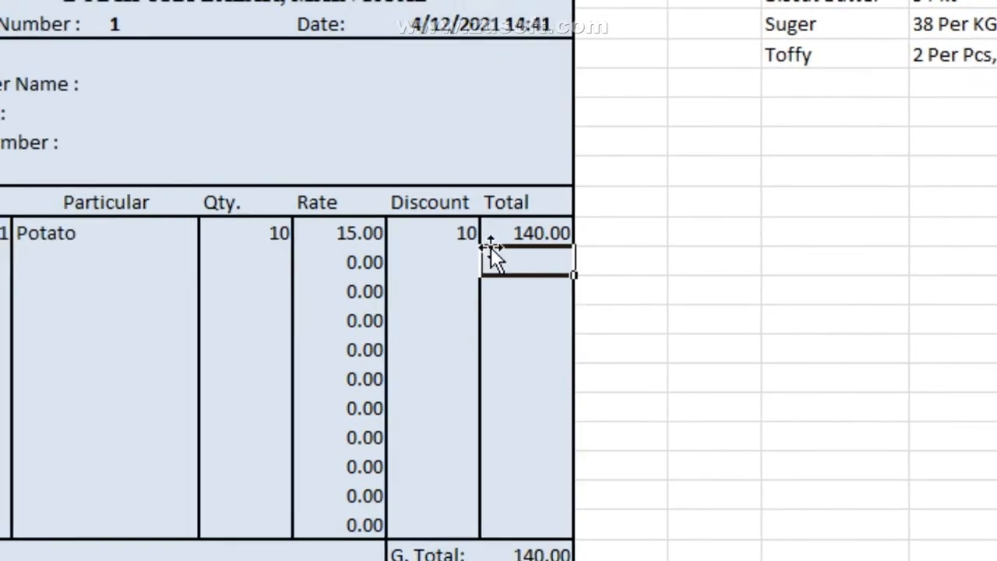
pyautogui.doubleClick(510, 290)
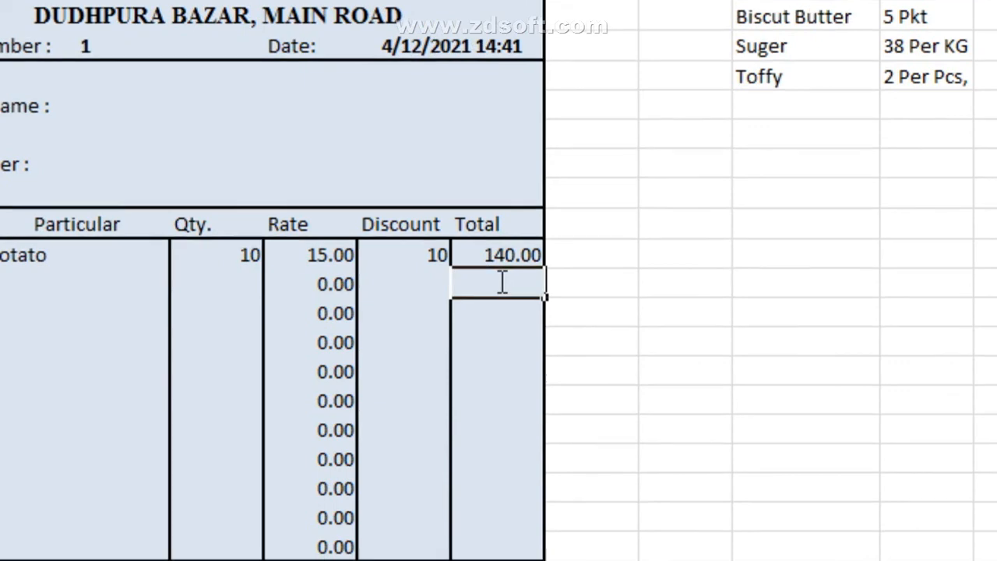
pyautogui.hotkey('ctrl', 'v')
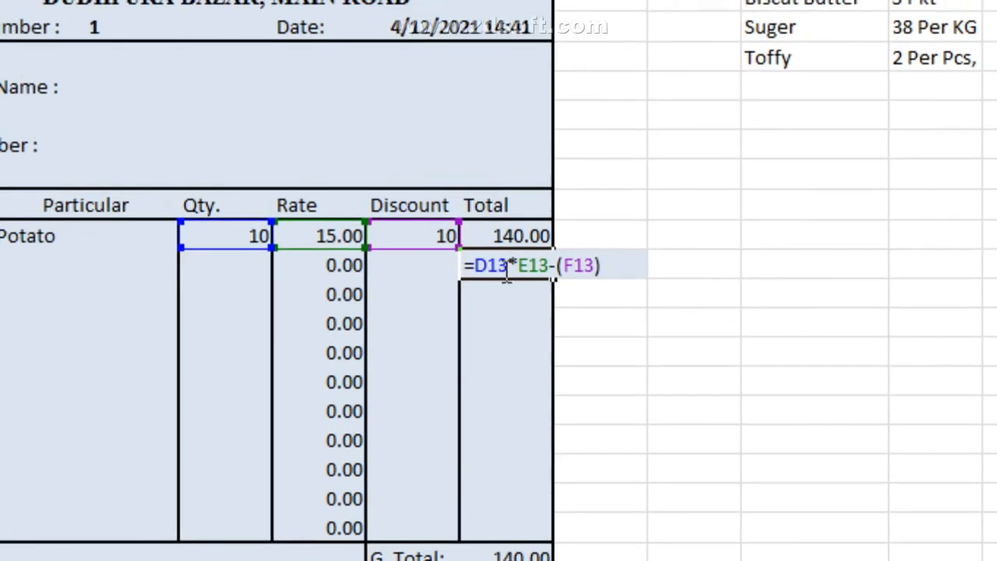
# Step: Change G14's formula references to row 14, making it =D14*E14-(F14)
pyautogui.click(503, 282)
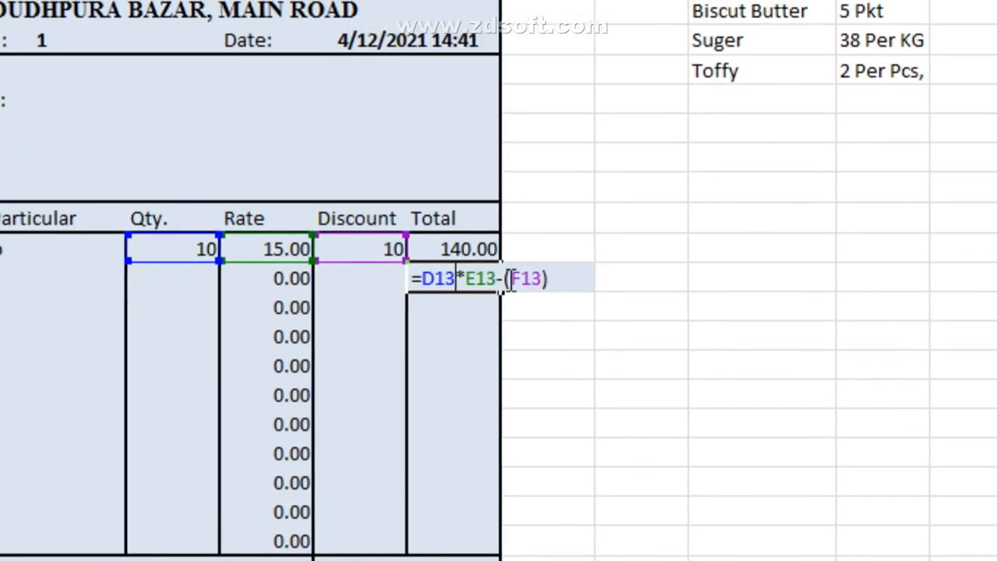
pyautogui.press('BackSpace')
pyautogui.write('4')
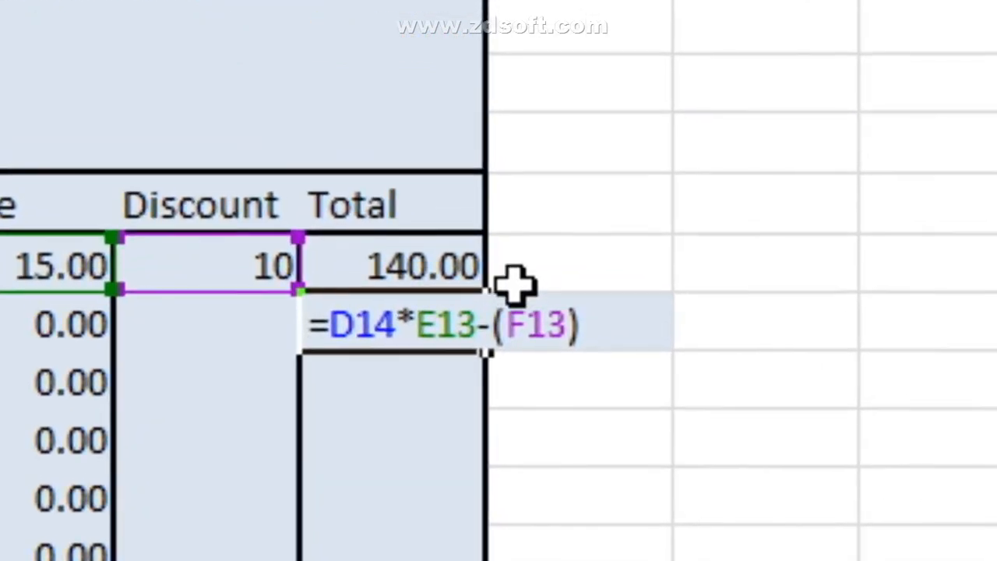
pyautogui.click(505, 282)
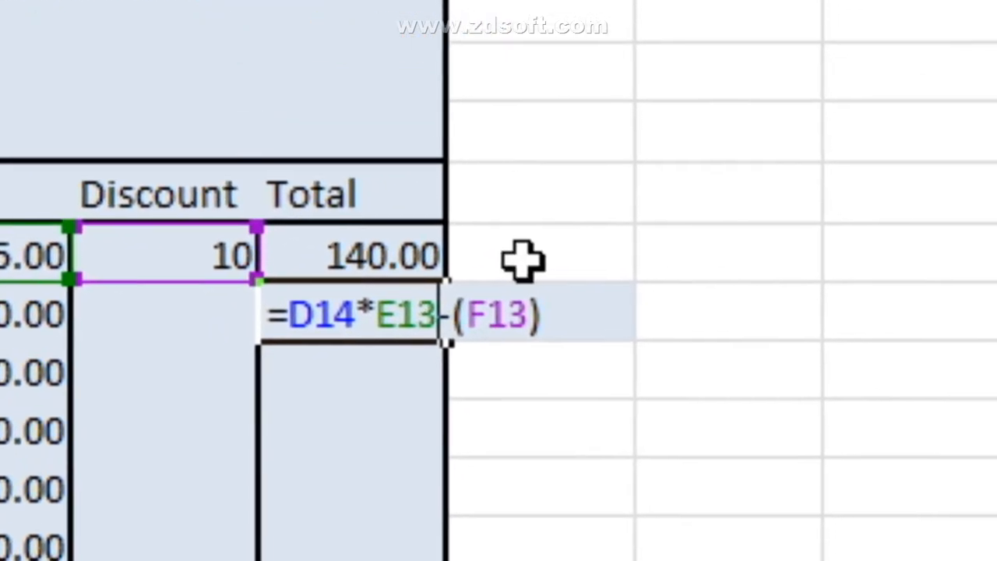
pyautogui.press('BackSpace')
pyautogui.write('4')
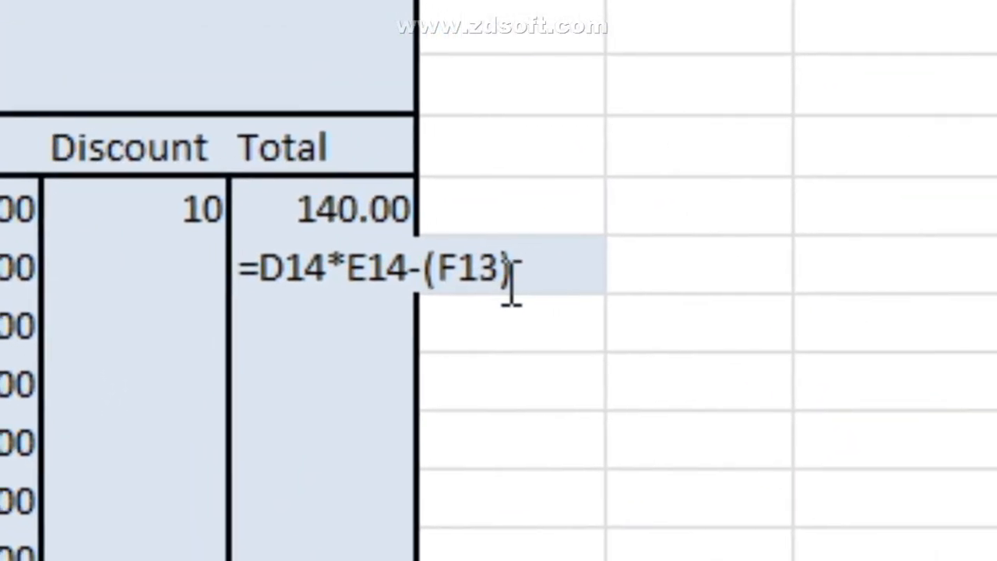
pyautogui.click(508, 279)
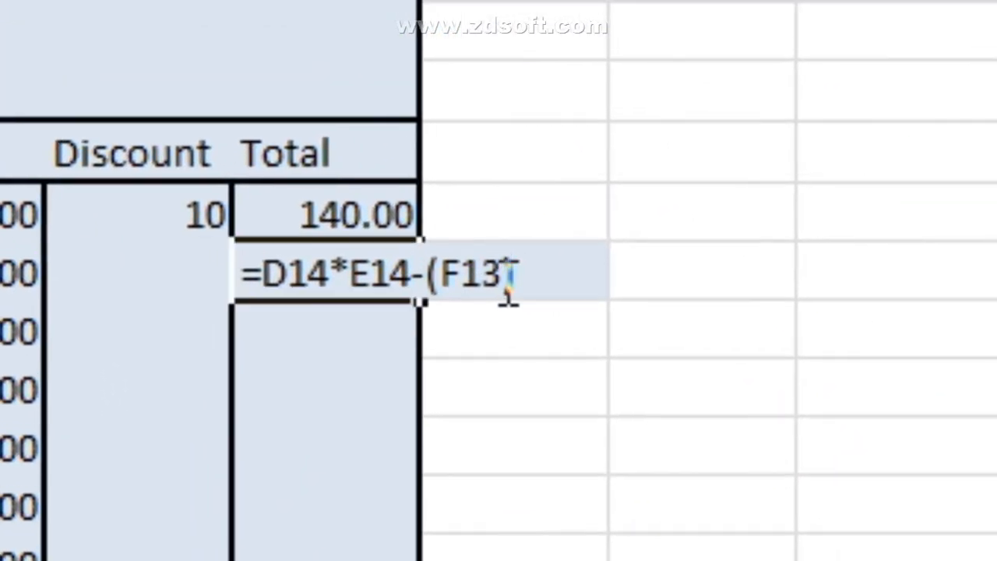
pyautogui.click(501, 268)
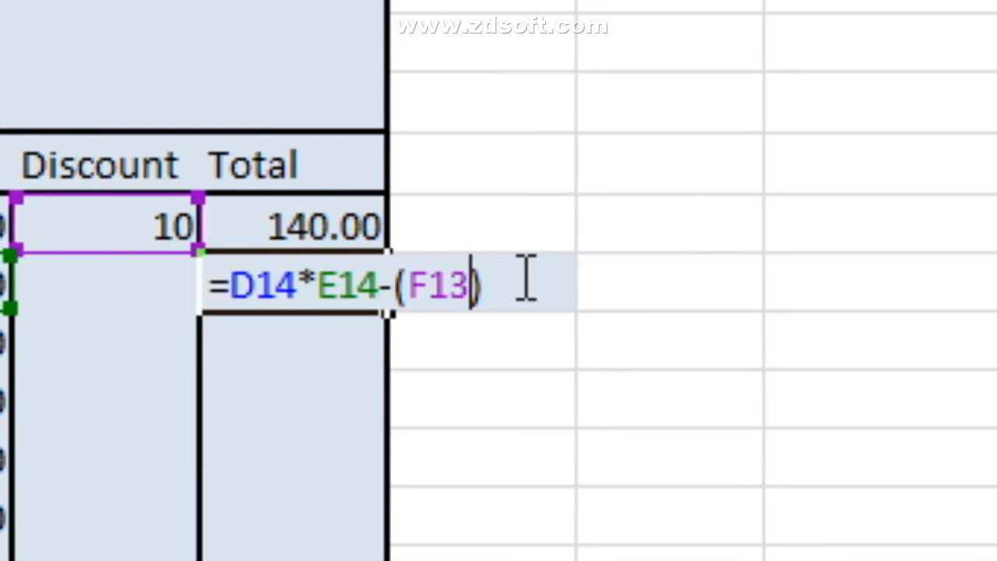
pyautogui.press('BackSpace')
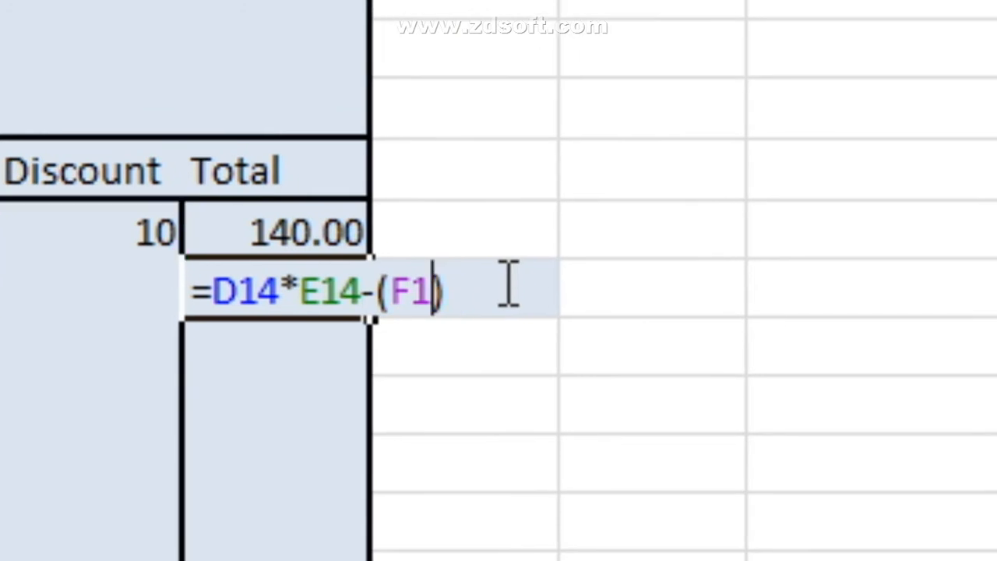
pyautogui.write('4')
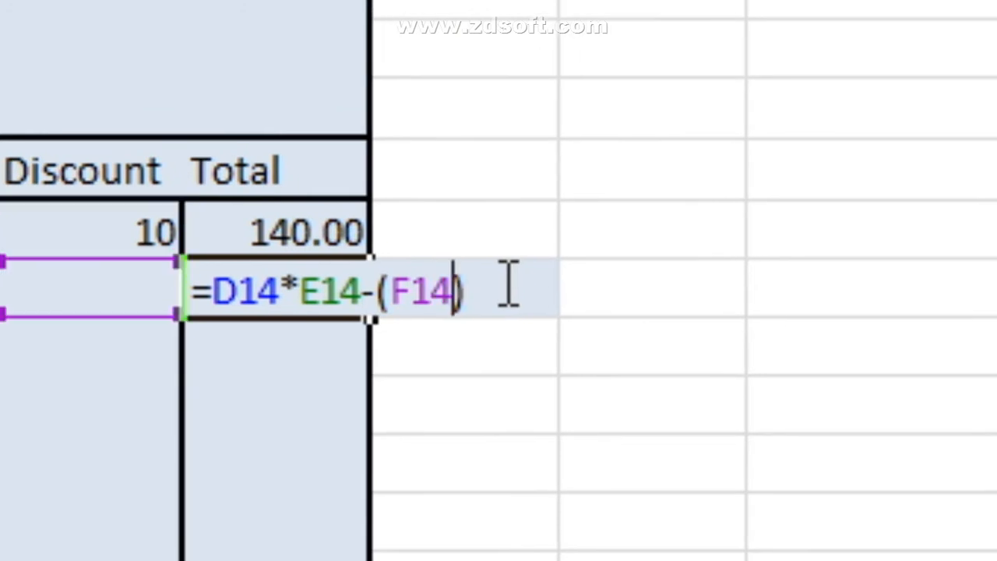
pyautogui.press('Return')
# Step: Fill G14's formula down to the row above G. Total, showing 0.00 totals
pyautogui.click(323, 285)
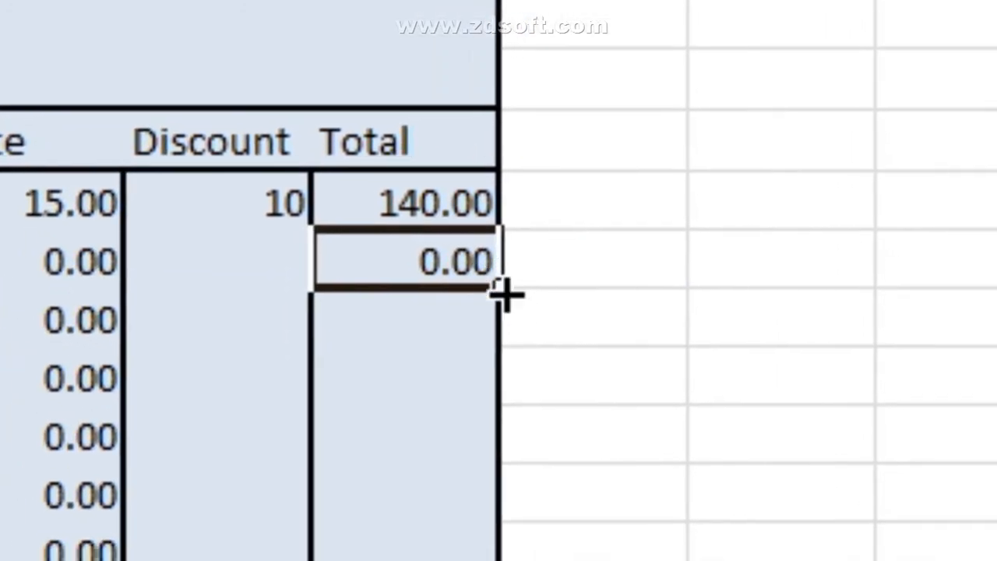
pyautogui.moveTo(507, 285)
pyautogui.mouseDown()
pyautogui.moveTo(507, 387)
pyautogui.moveTo(502, 282)
pyautogui.mouseUp()
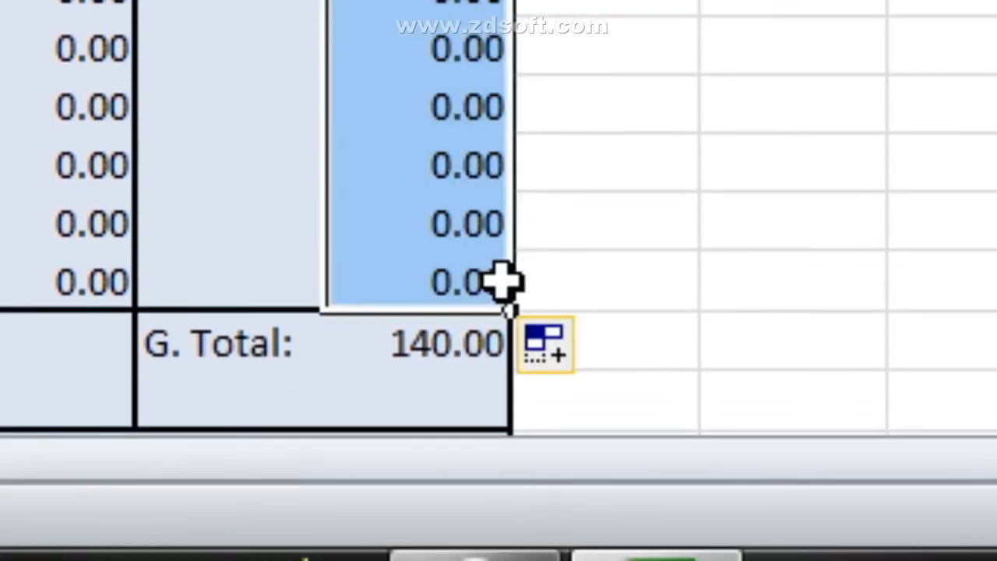
pyautogui.click(406, 107)
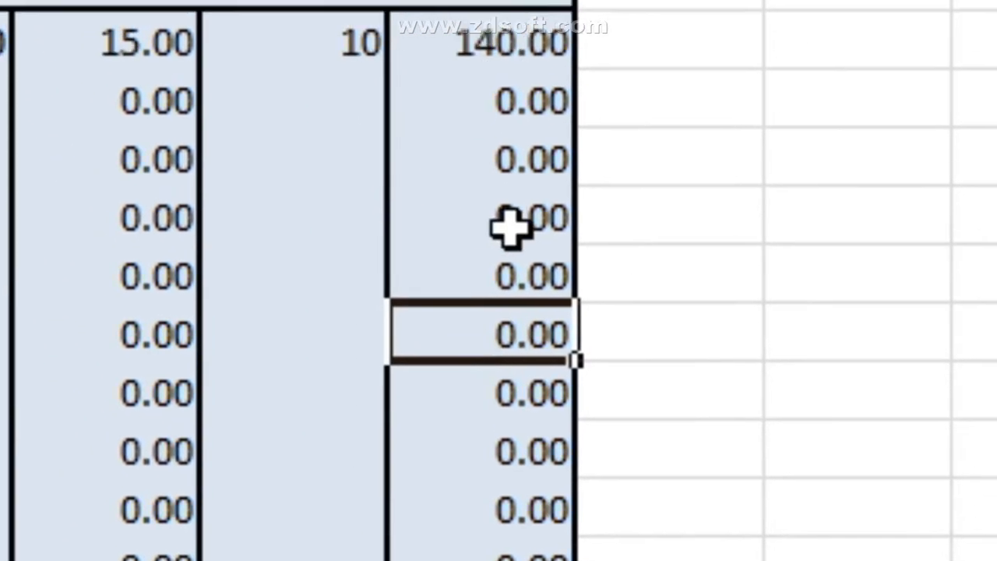
pyautogui.click(511, 226)
pyautogui.click(308, 290)
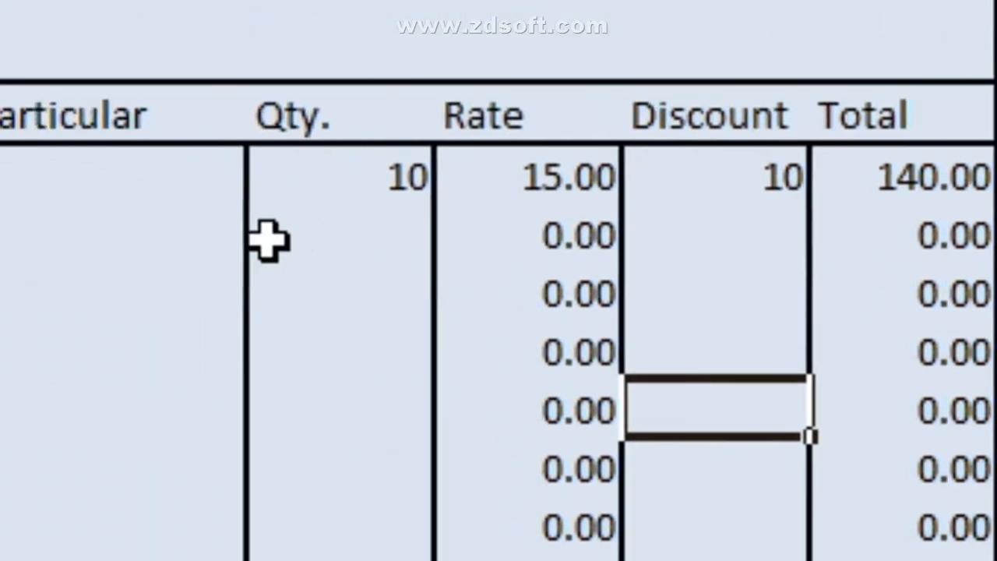
# Step: Enter serial 2 and Suger in row 14, picking up its 38.00 rate
pyautogui.click(178, 278)
pyautogui.write('2')
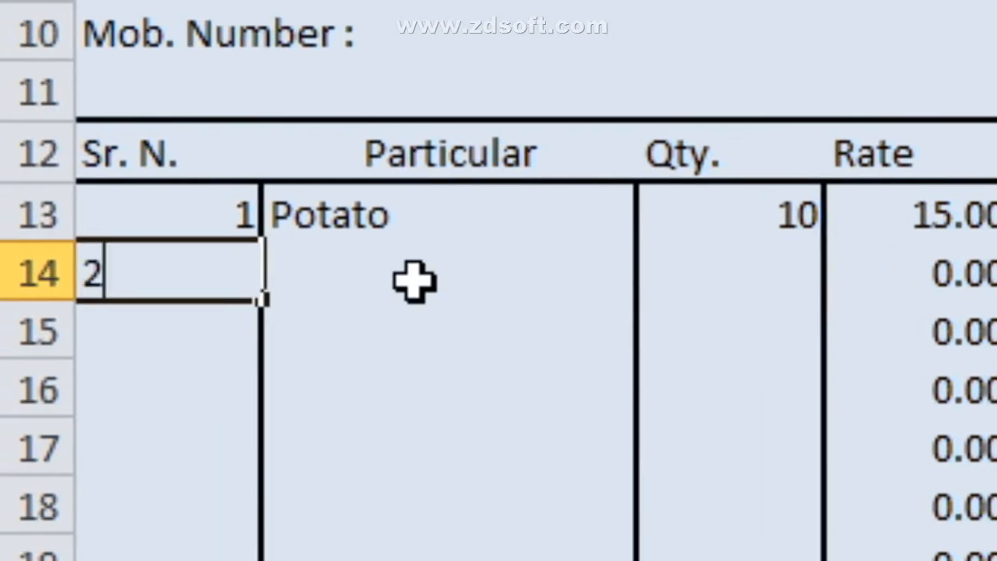
pyautogui.click(415, 280)
pyautogui.write('Suger')
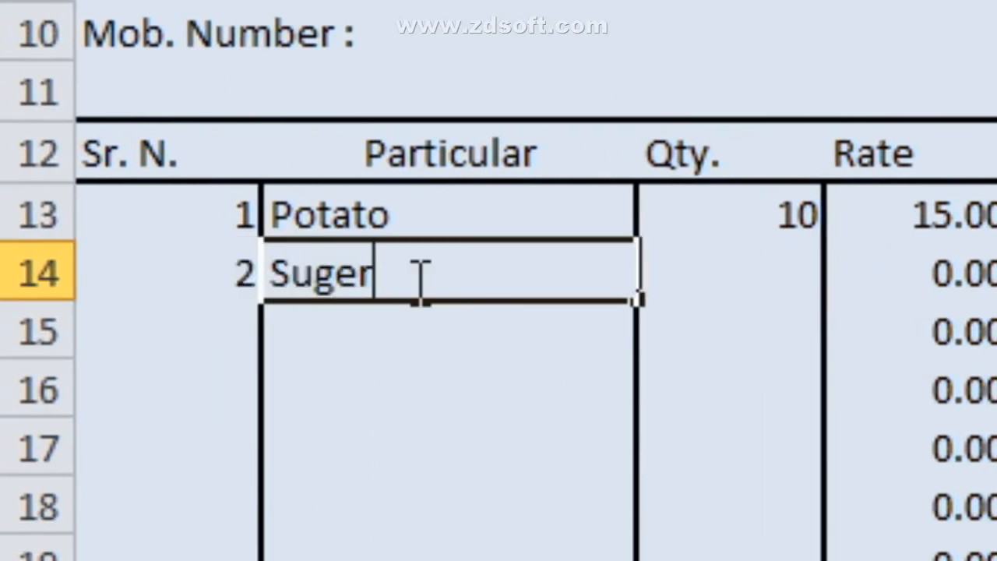
pyautogui.press('Tab')
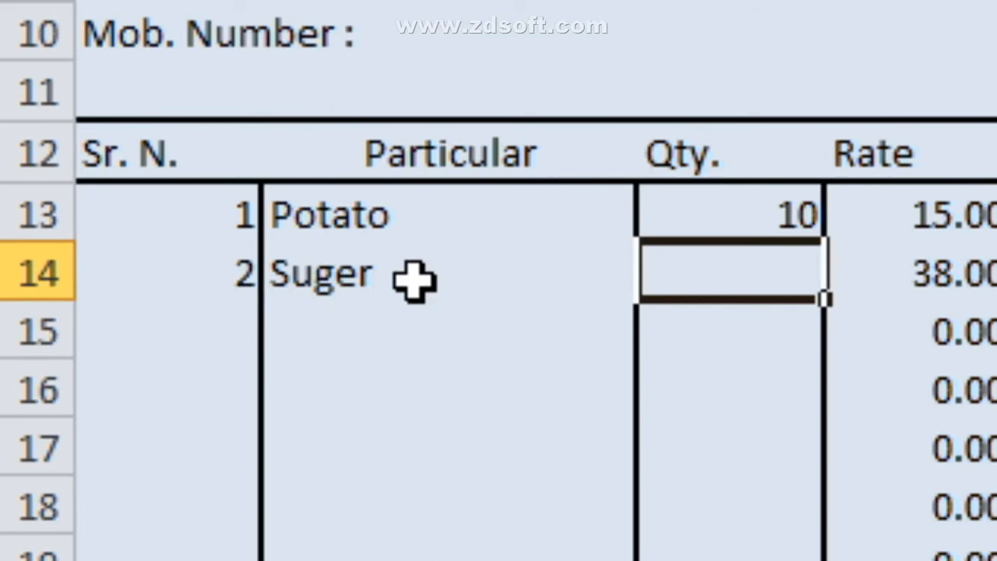
pyautogui.click(945, 272)
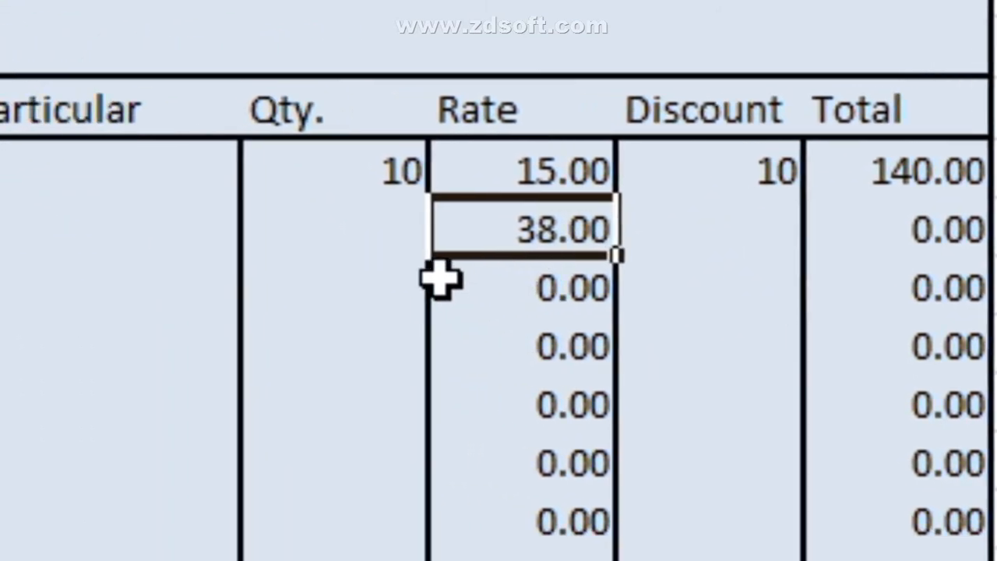
pyautogui.click(296, 306)
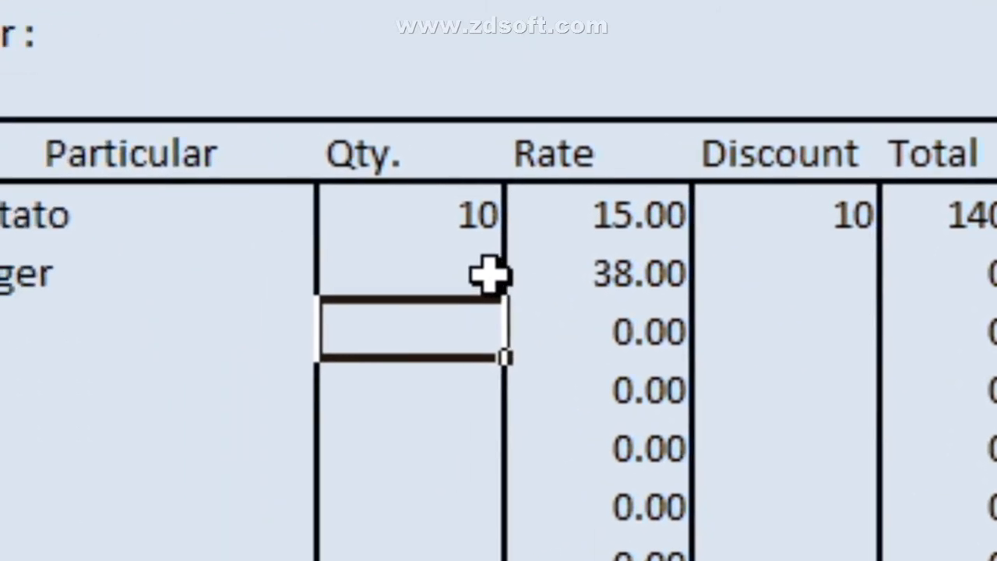
# Step: Give Suger quantity 5, making its Total 190.00 and G. Total 330.00
pyautogui.click(489, 274)
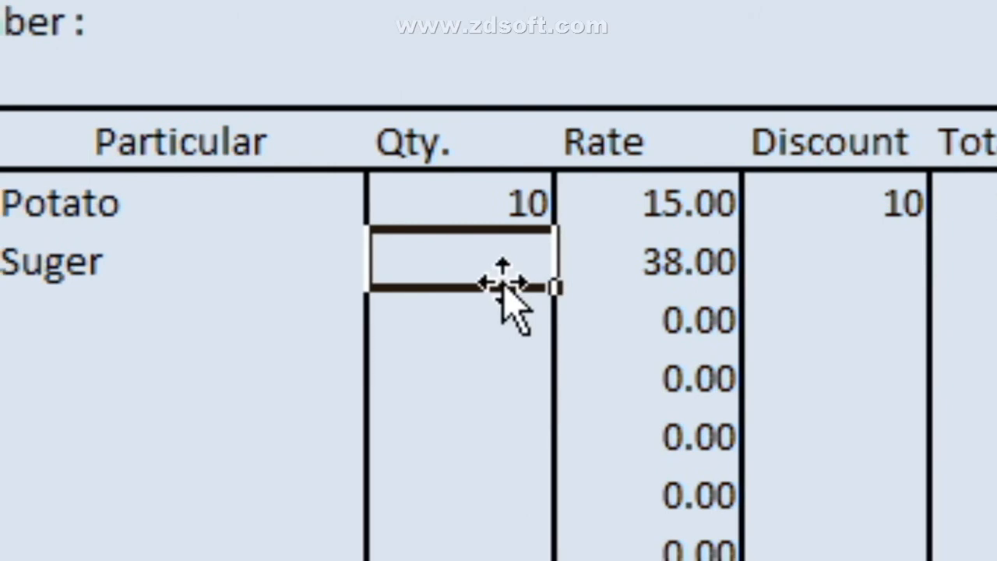
pyautogui.write('5')
pyautogui.press('Tab')
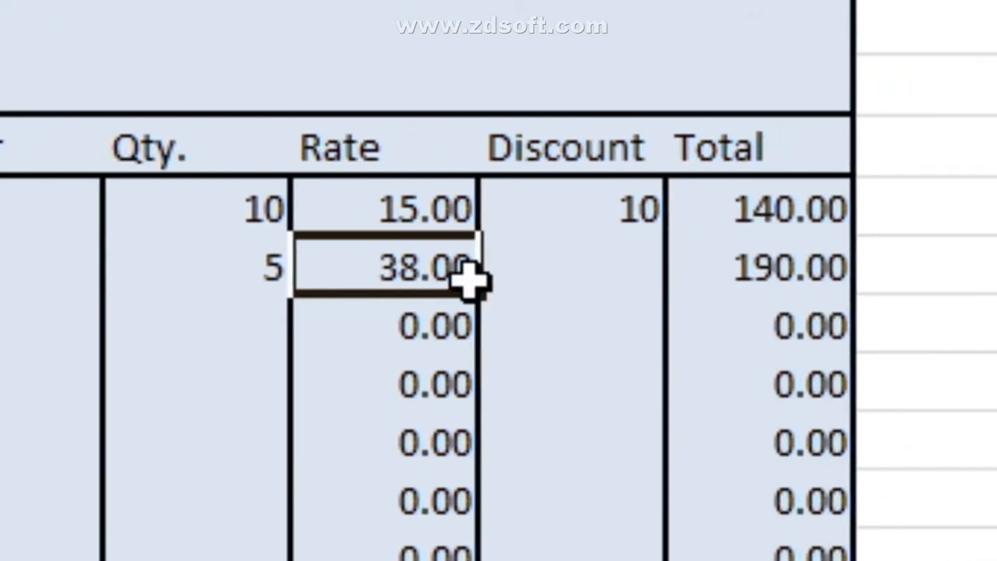
pyautogui.click(717, 285)
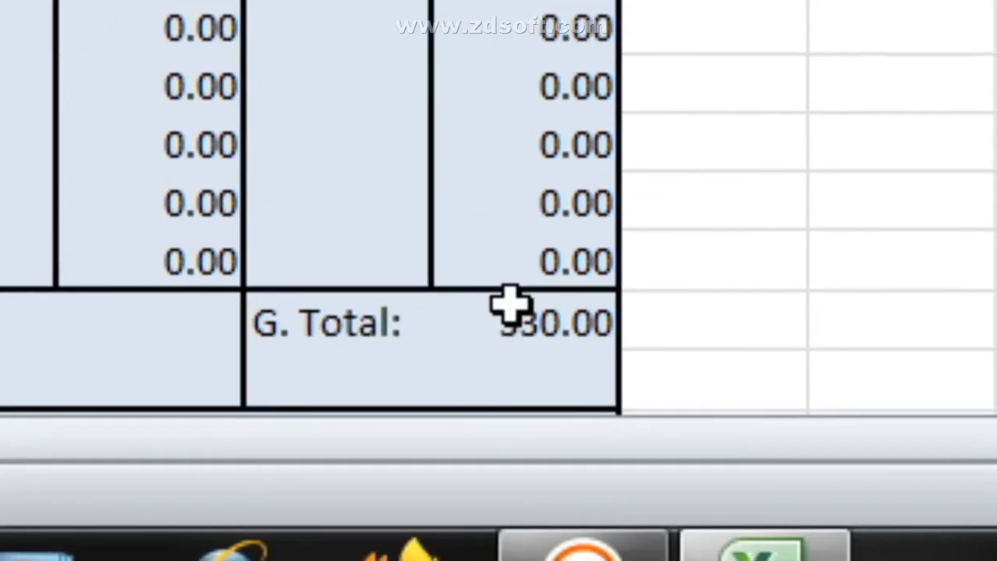
pyautogui.click(512, 310)
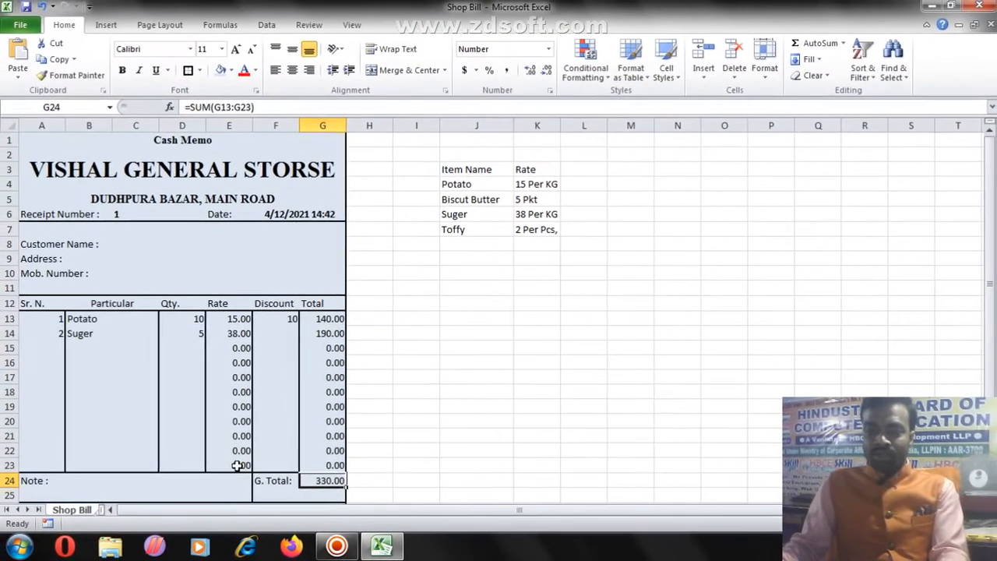
# Step: Enter a 0 discount in F14 for Suger, keeping its Total at 190.00
pyautogui.click(308, 370)
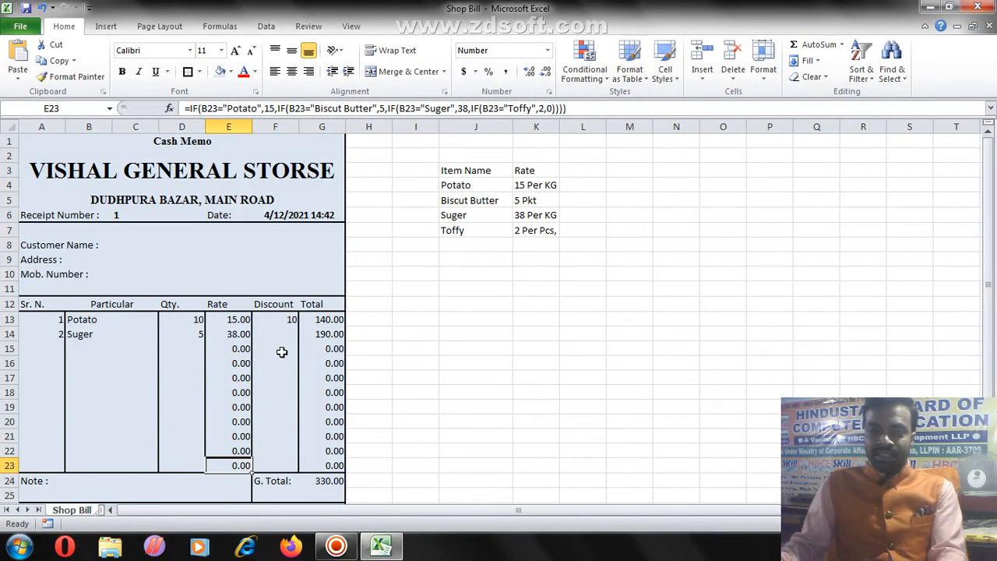
pyautogui.click(275, 335)
pyautogui.write('0')
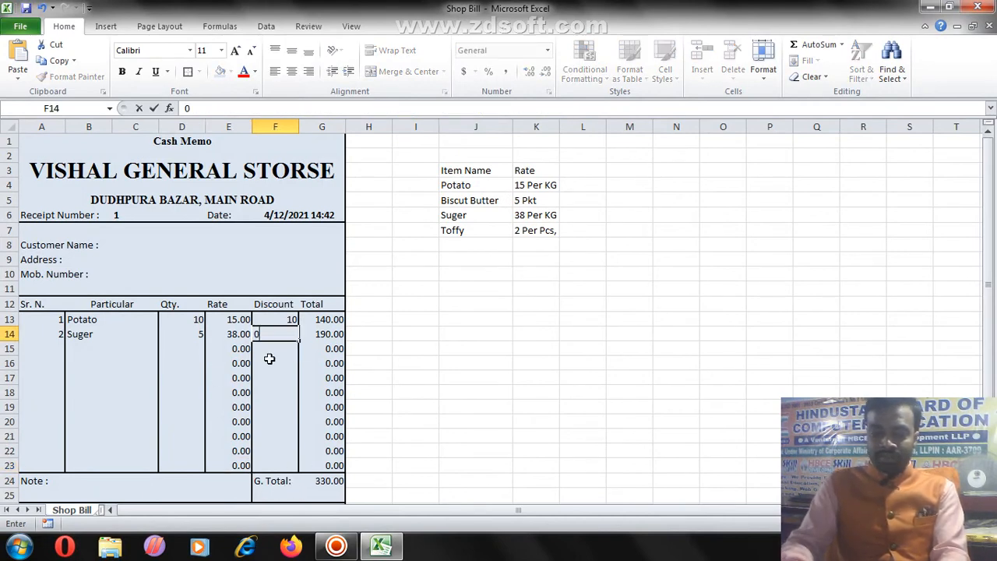
pyautogui.press('Tab')
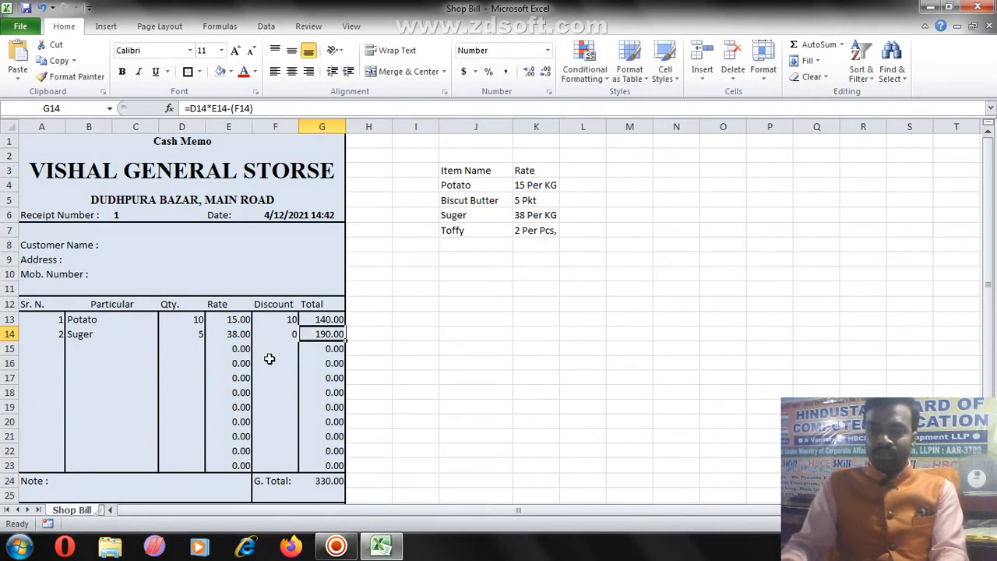
pyautogui.click(269, 359)
pyautogui.click(342, 334)
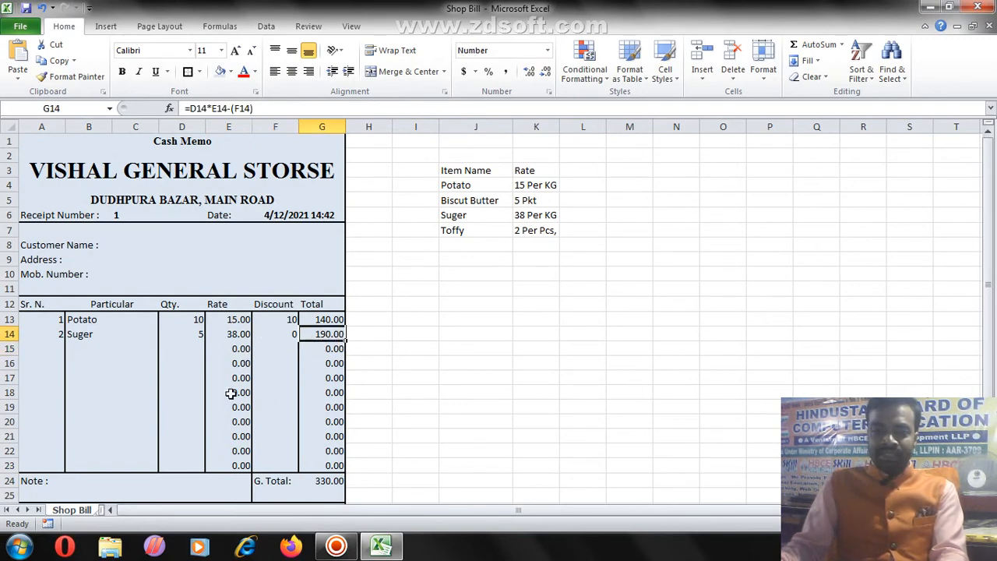
# Step: Enter item 3, Biscuit Butter, with quantity 25, giving a line total of 125.00
pyautogui.click(58, 346)
pyautogui.write('3')
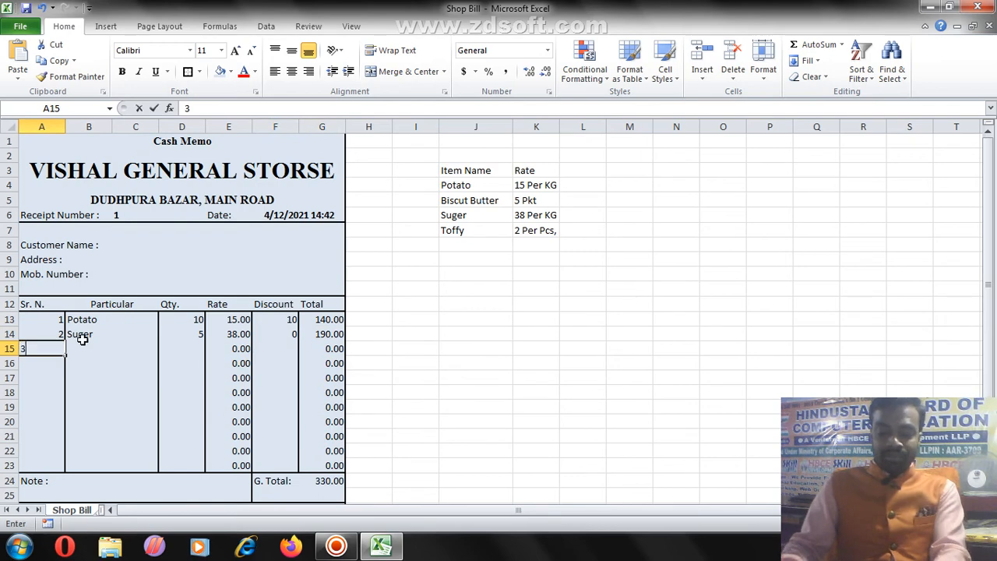
pyautogui.click(83, 345)
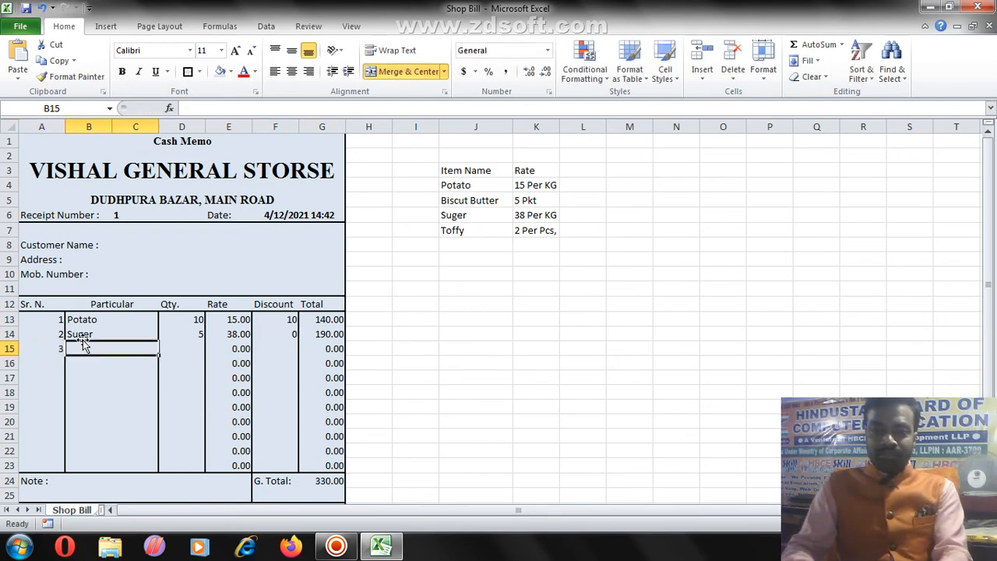
pyautogui.write('Bisc')
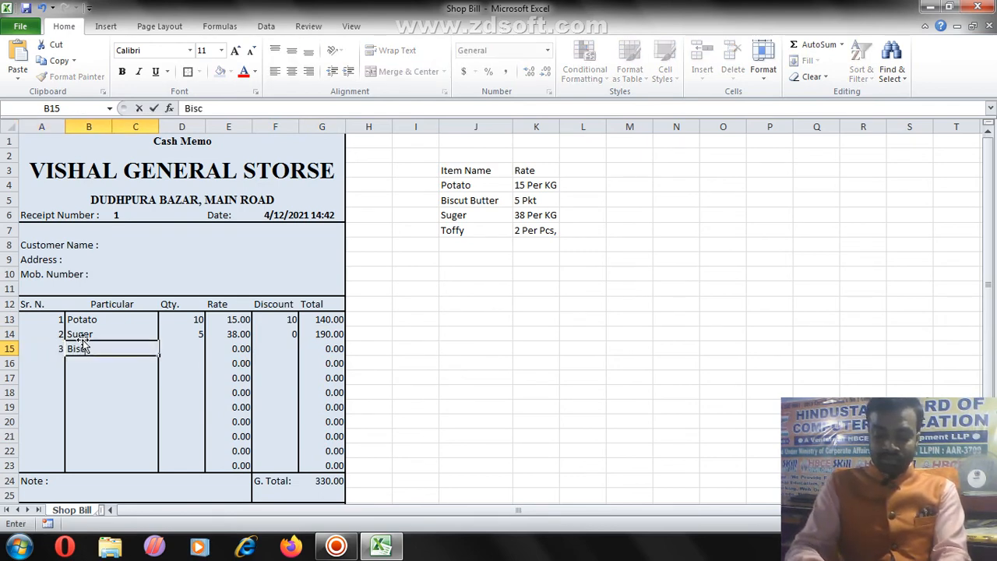
pyautogui.write('uit B')
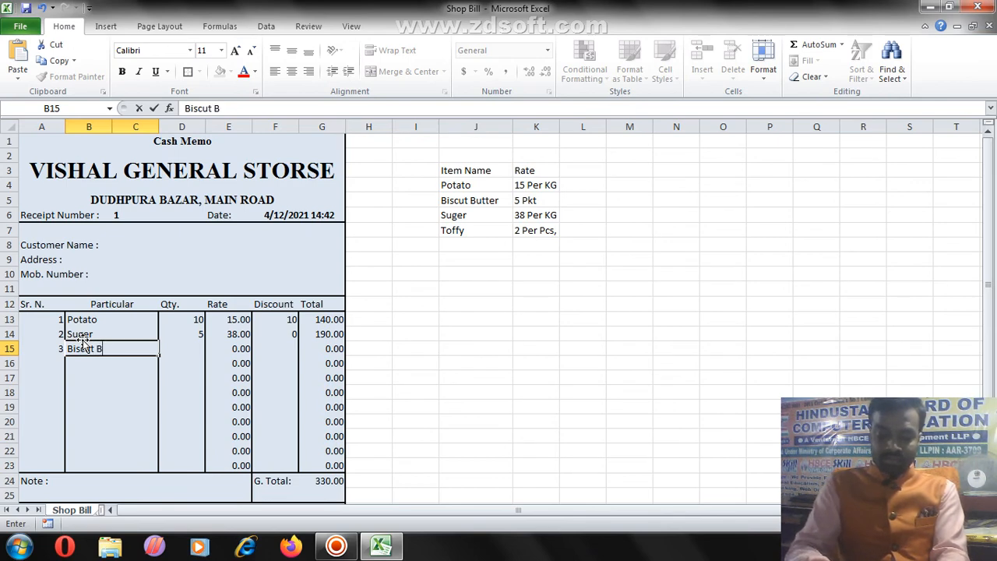
pyautogui.write('utter')
pyautogui.press('Tab')
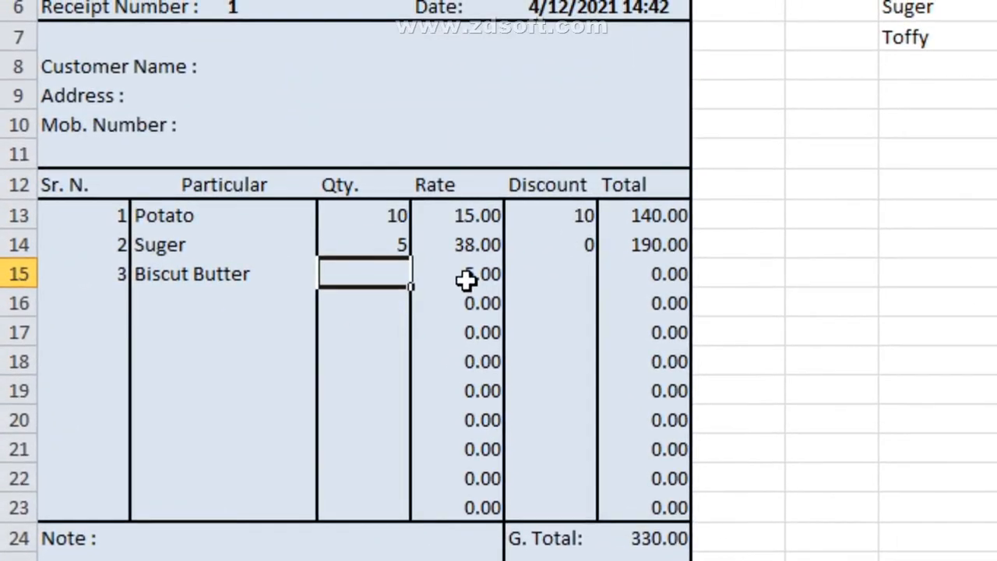
pyautogui.write('25')
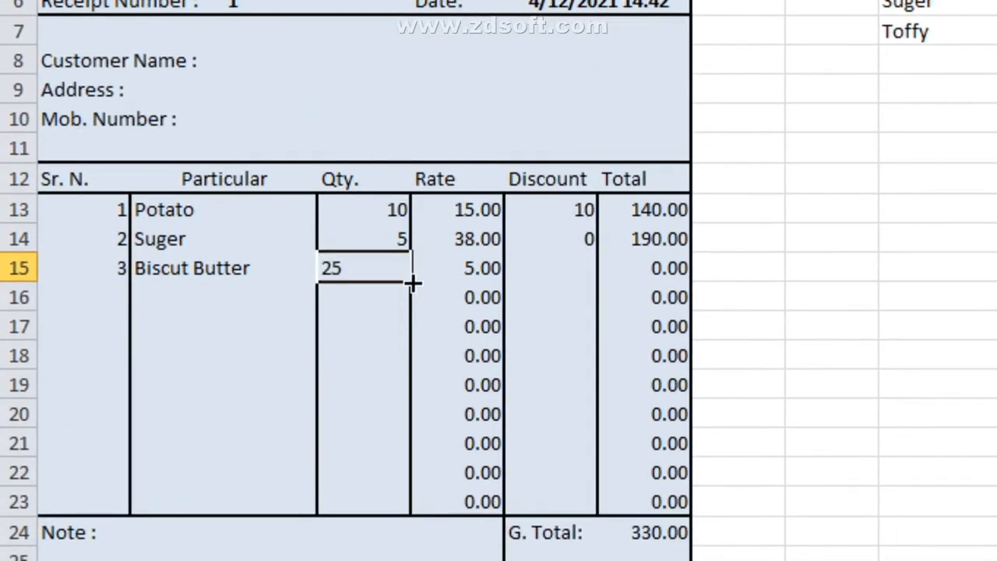
pyautogui.click(459, 282)
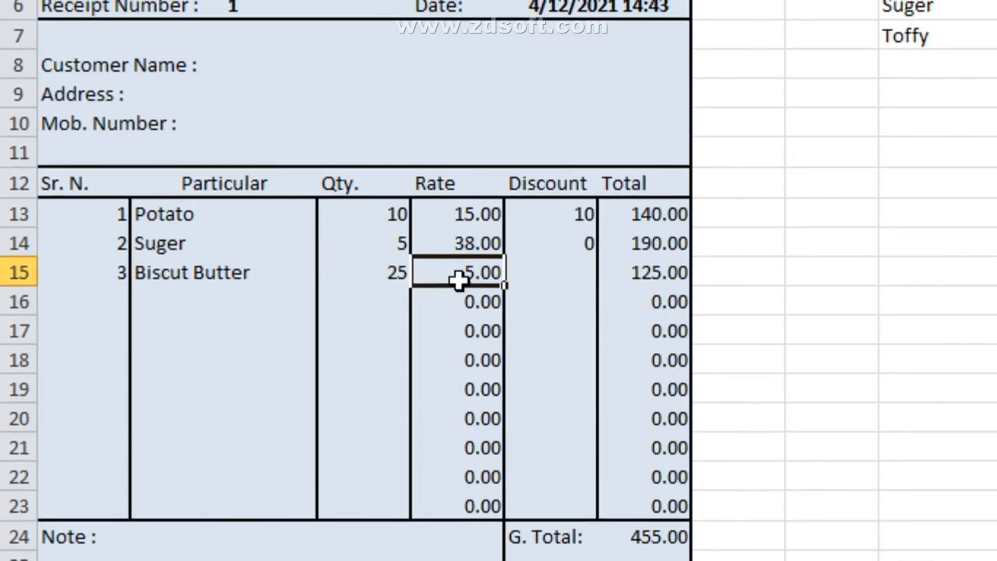
pyautogui.click(624, 269)
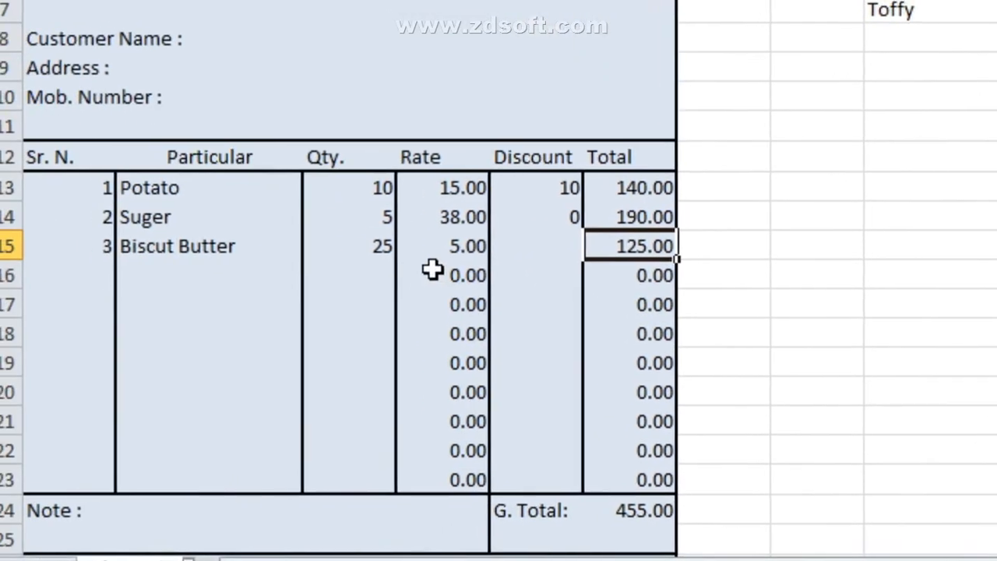
# Step: Give Biscuit Butter a discount of 10 and confirm the grand total reads 445.00
pyautogui.click(440, 265)
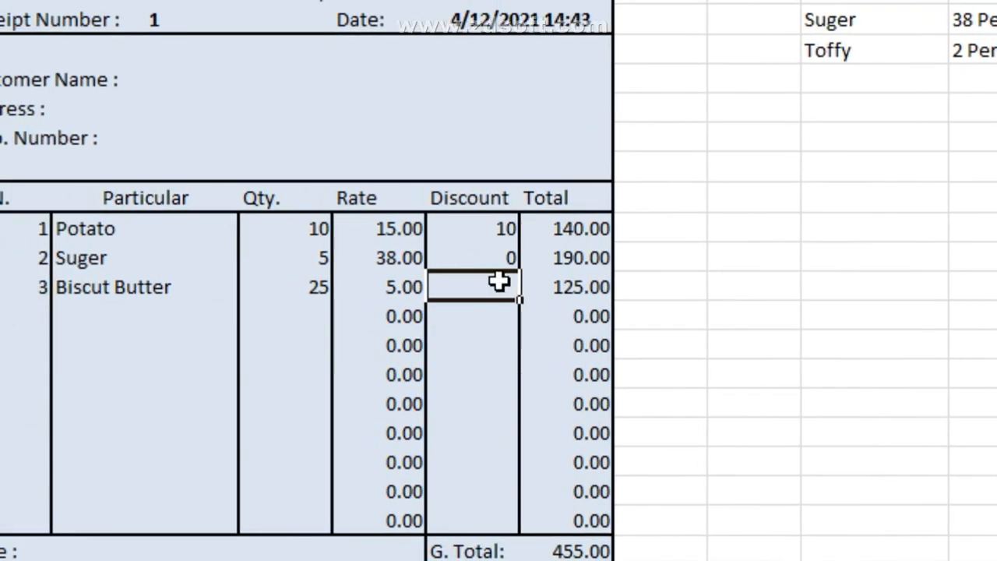
pyautogui.write('10')
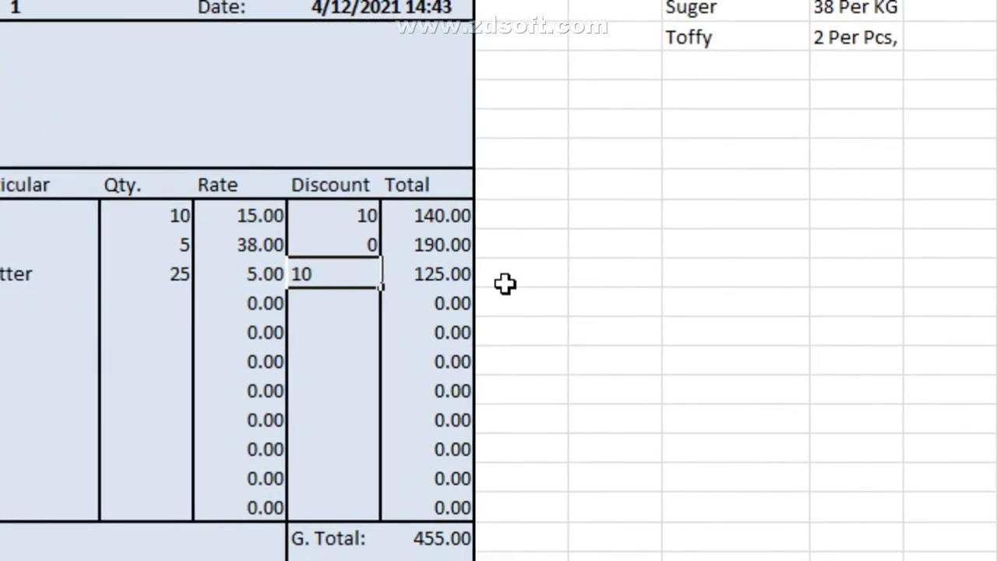
pyautogui.press('Tab')
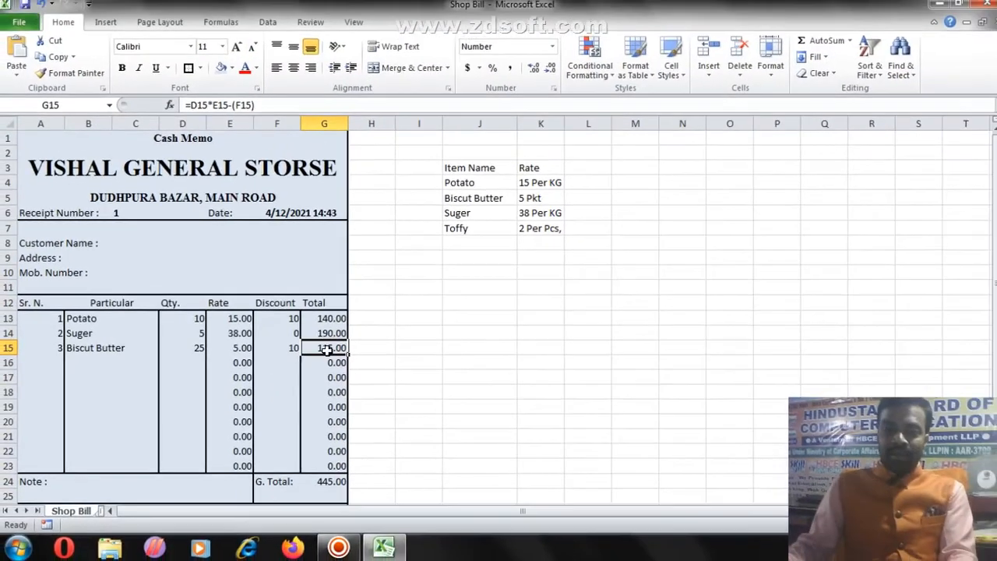
pyautogui.click(340, 480)
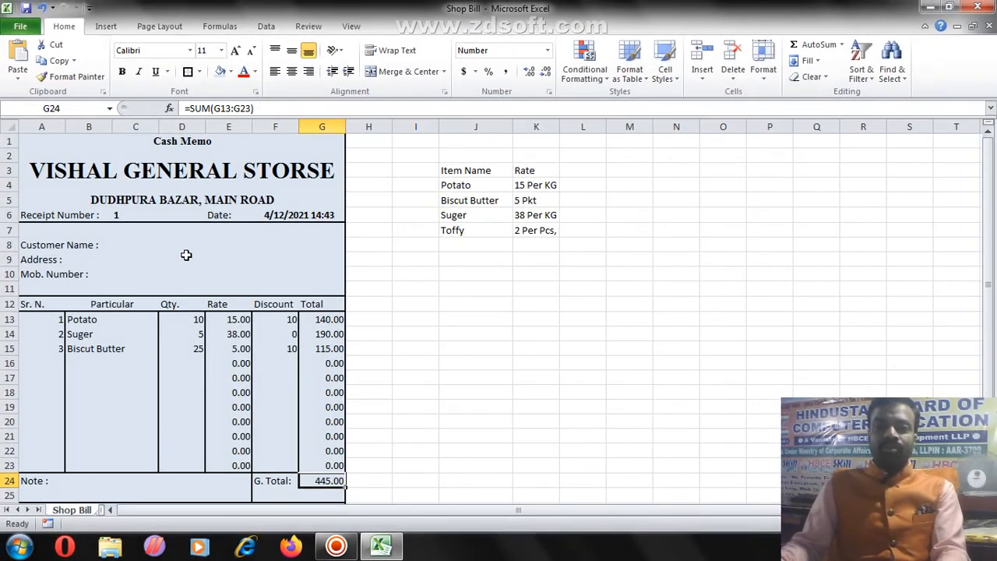
# Step: Fill in the customer's full name, address and mobile number in the memo's customer fields
pyautogui.click(186, 255)
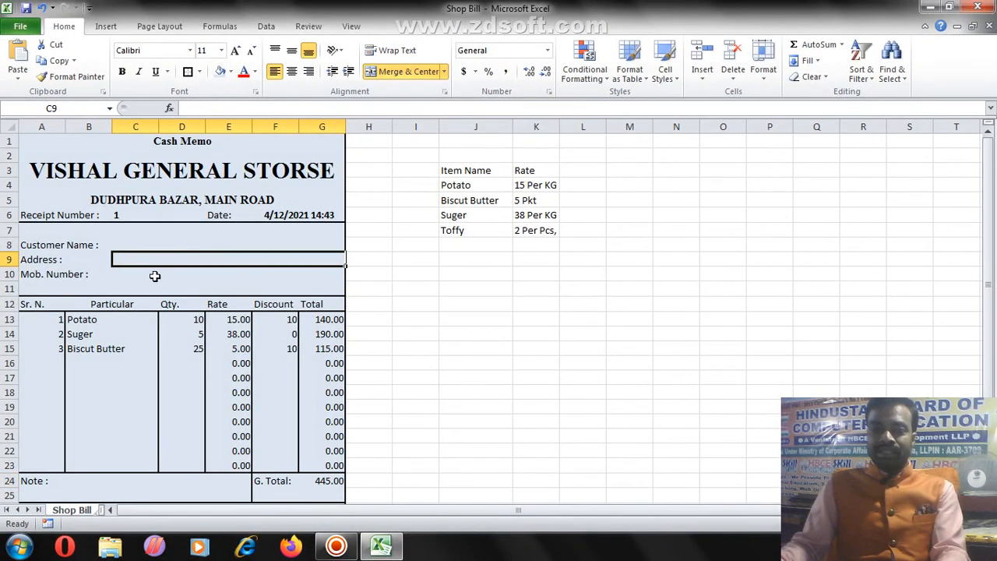
pyautogui.click(154, 248)
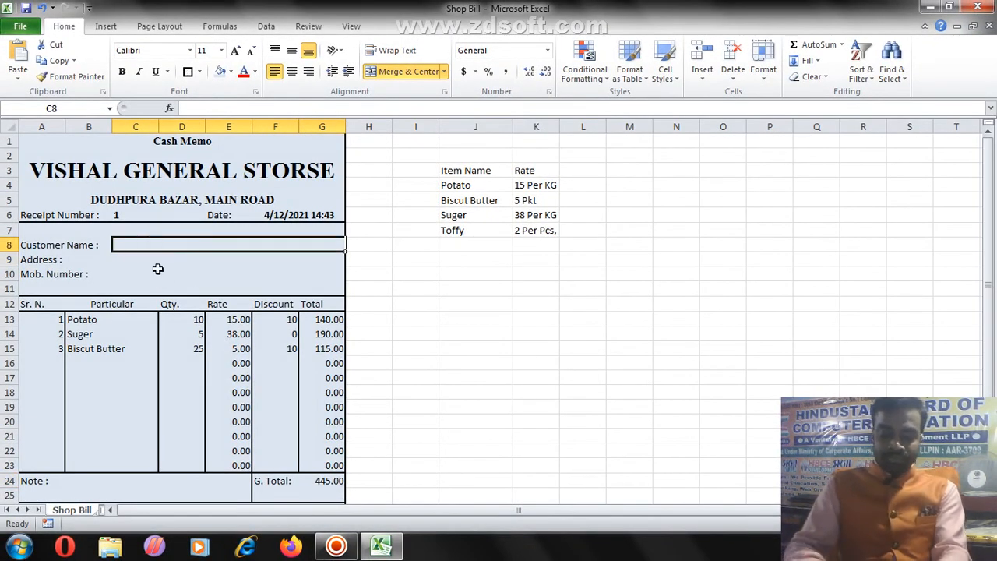
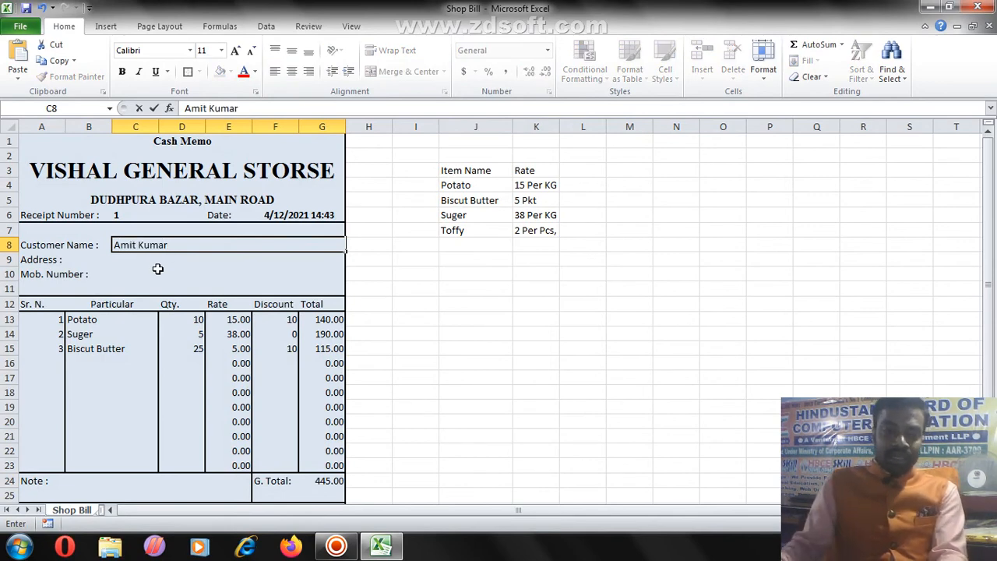
pyautogui.click(158, 260)
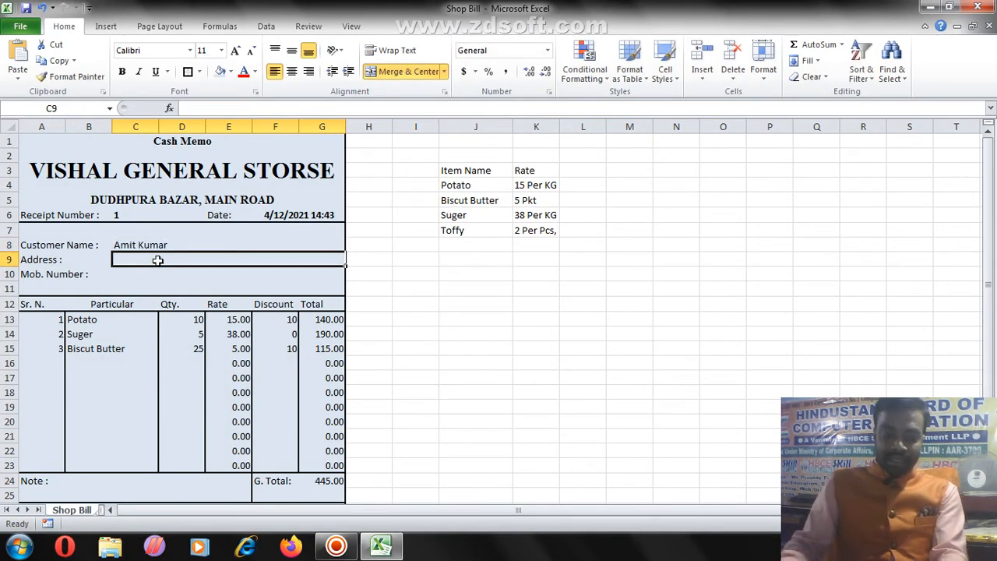
pyautogui.write('D')
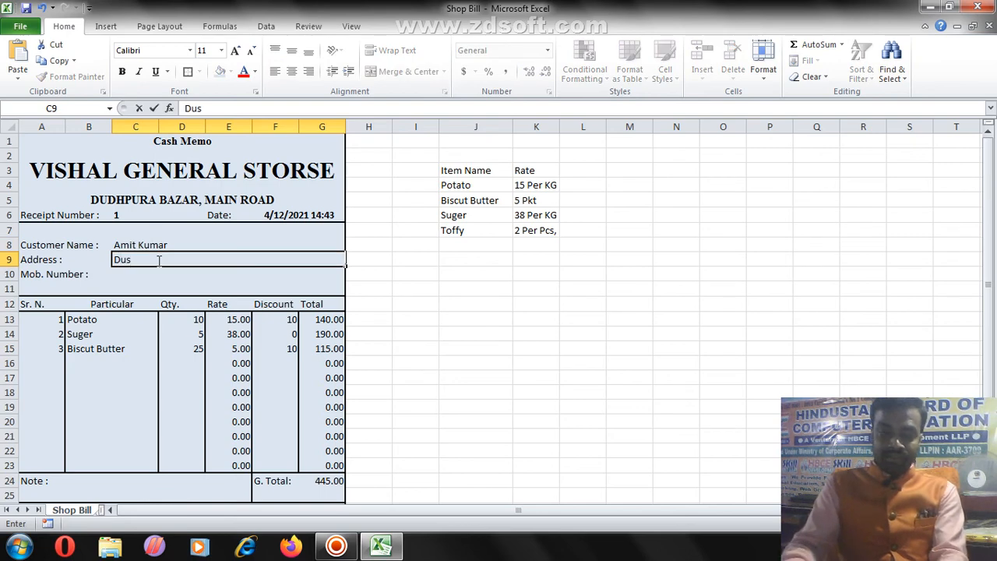
pyautogui.write('udhpura')
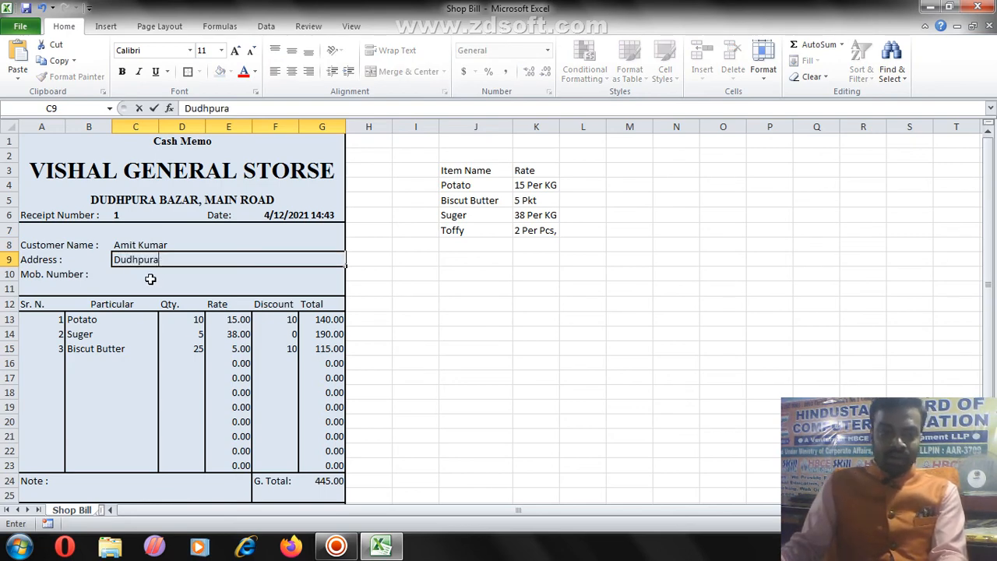
pyautogui.click(150, 279)
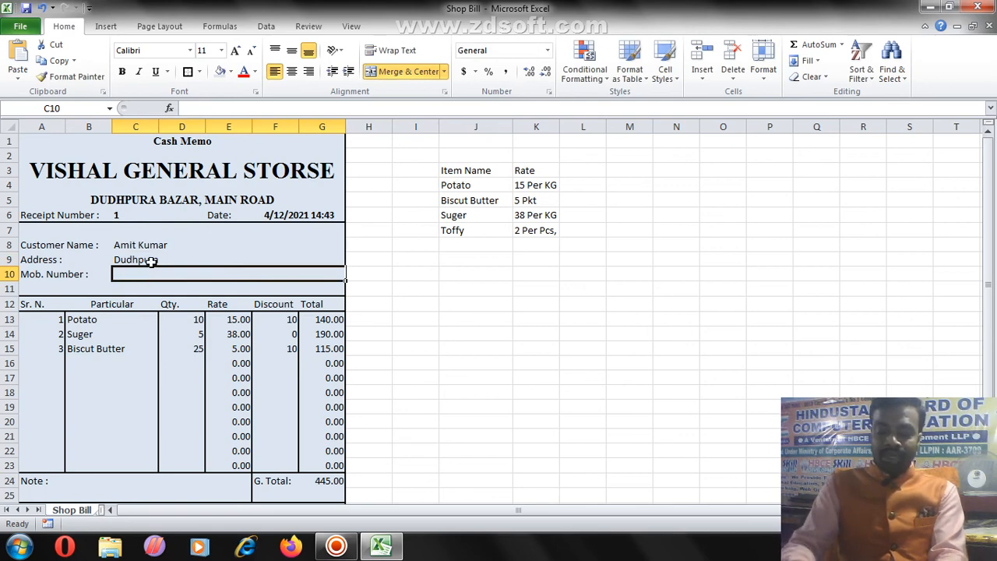
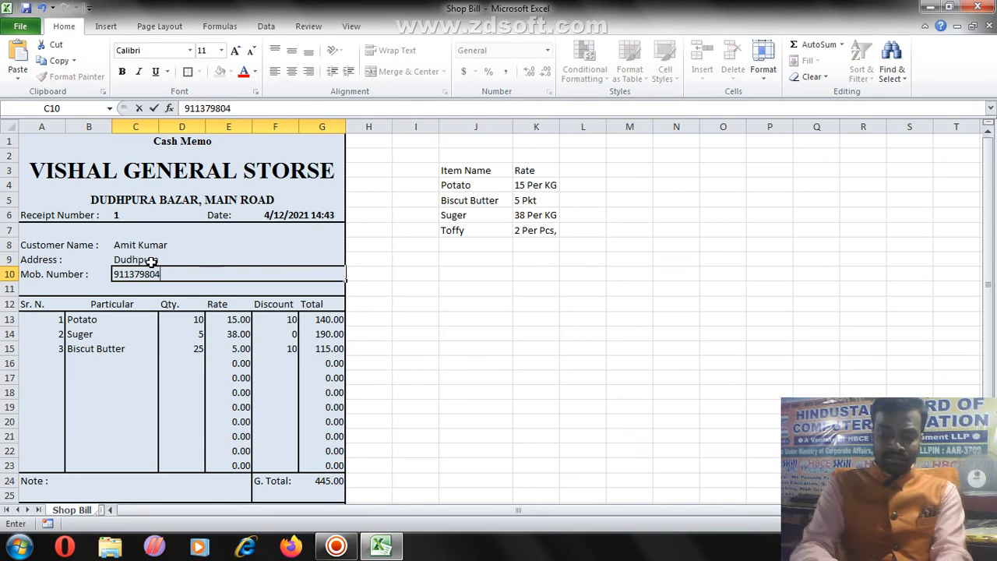
pyautogui.click(166, 286)
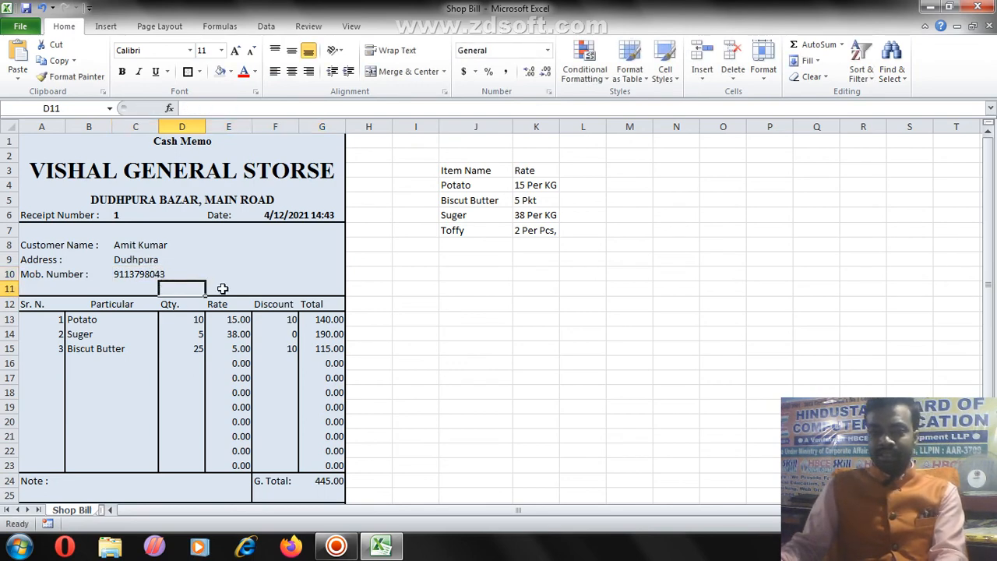
pyautogui.click(173, 273)
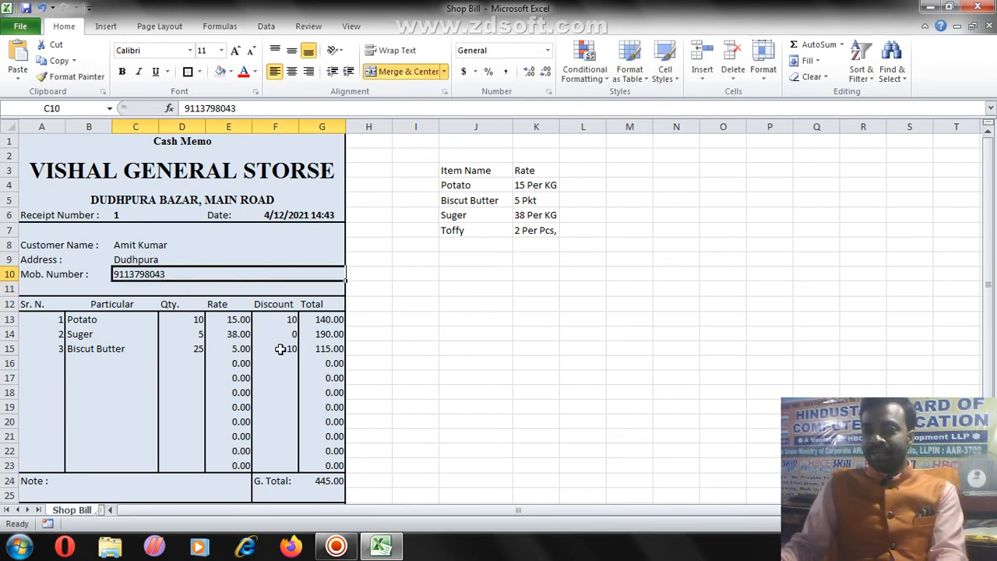
# Step: Make the customer's name, address and mobile number in C8:C10 bold
pyautogui.scroll(-2, 281, 349)
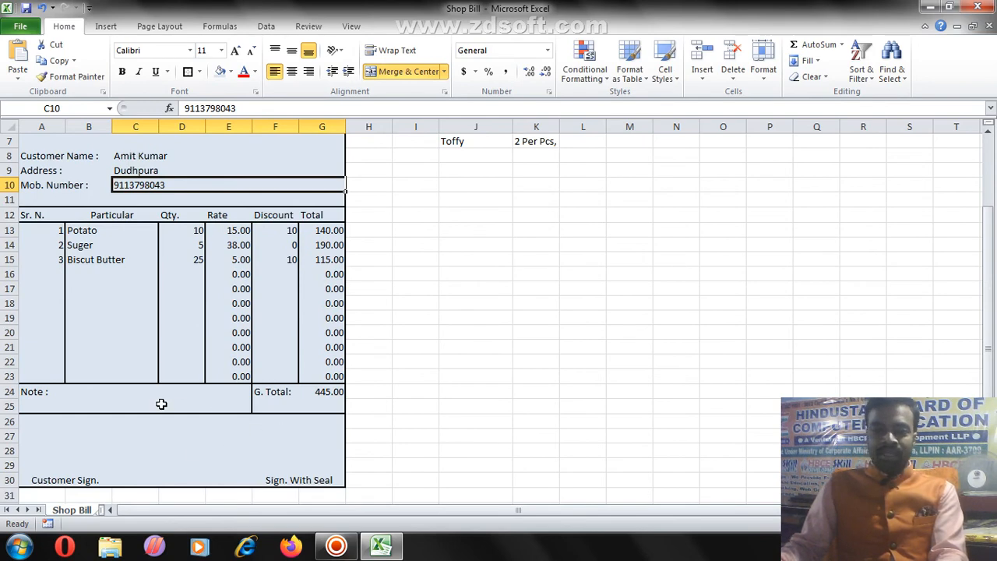
pyautogui.scroll(2, 162, 403)
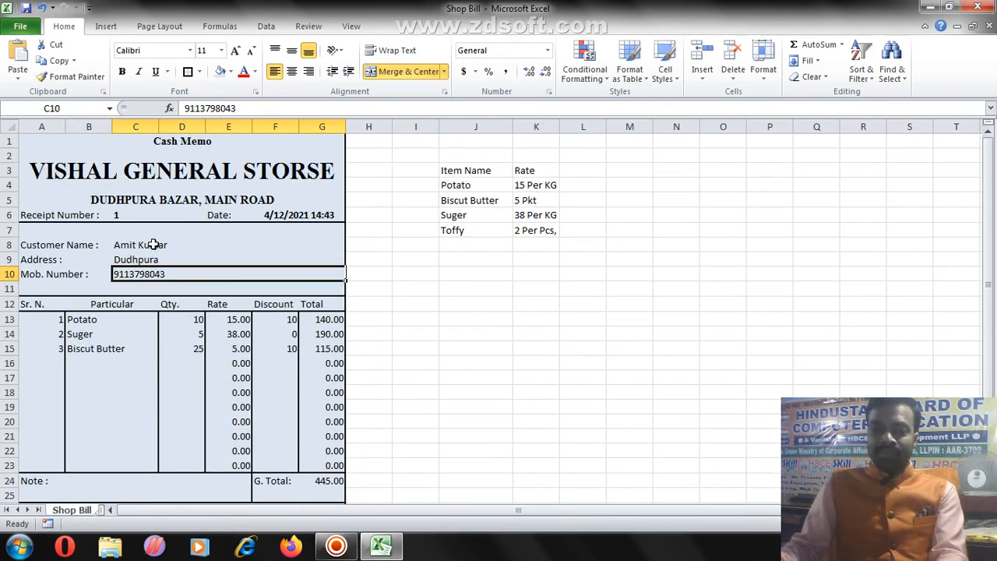
pyautogui.moveTo(153, 245); pyautogui.dragTo(154, 277)
pyautogui.click(121, 72)
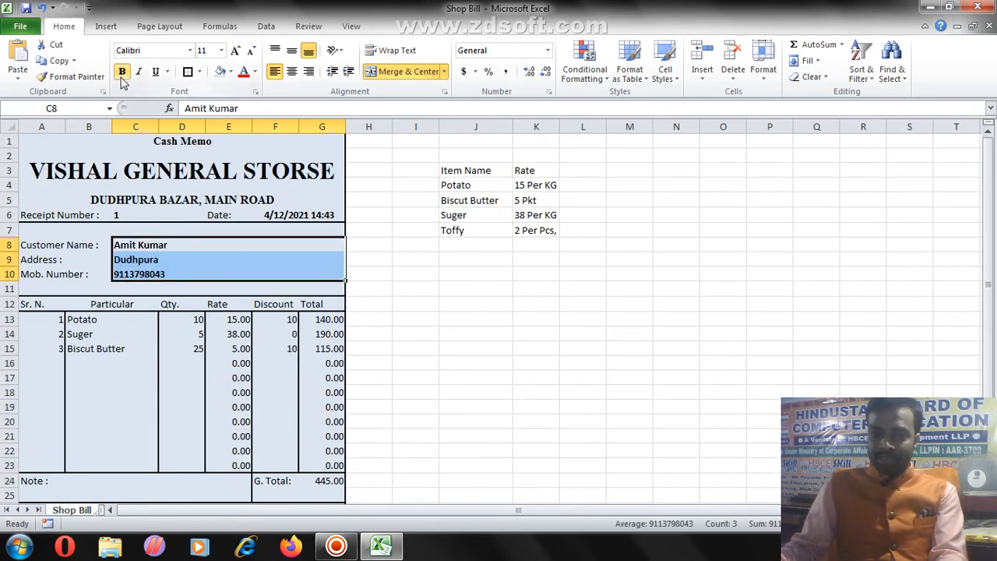
pyautogui.click(165, 259)
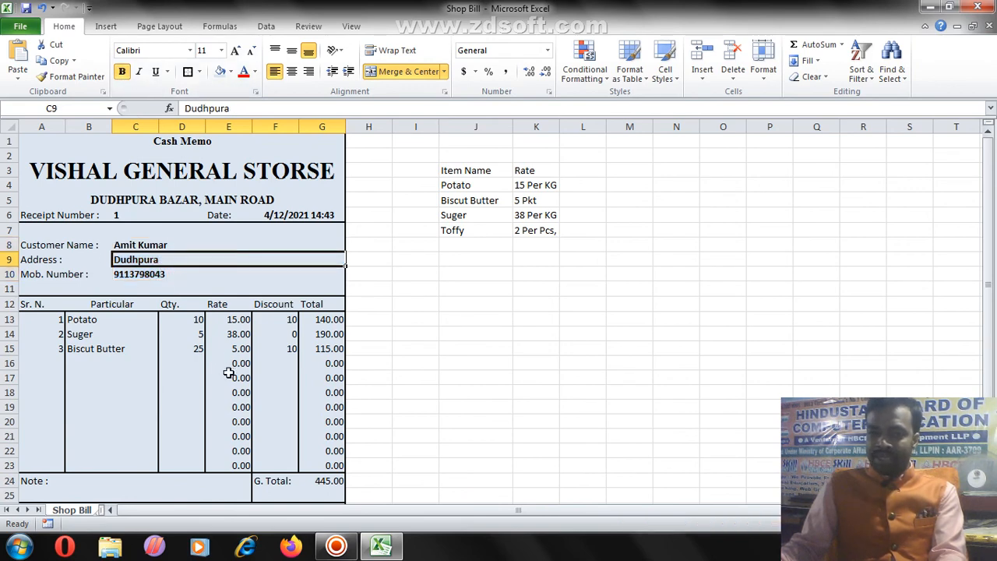
# Step: Make the G. Total label and its 445.00 amount bold
pyautogui.click(334, 481)
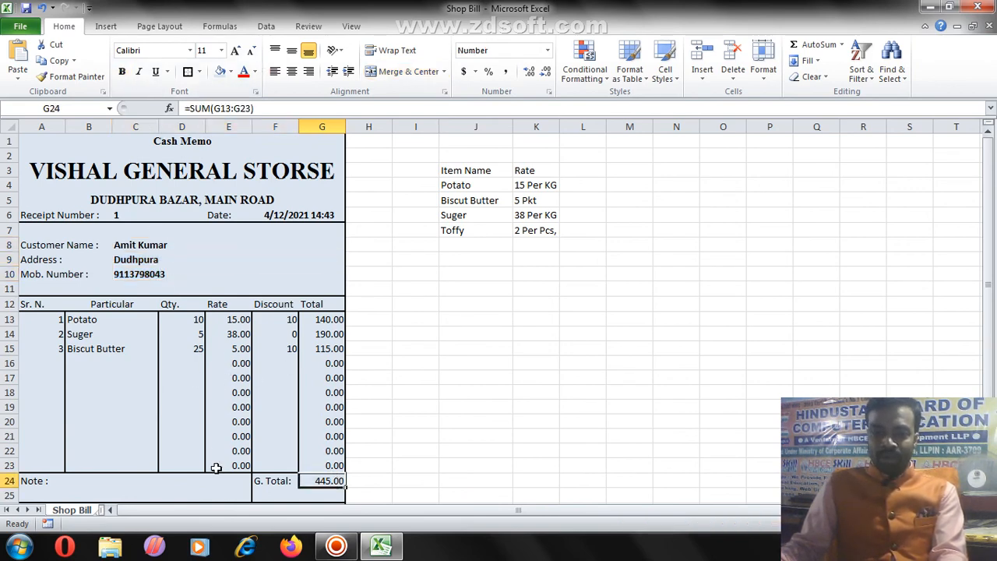
pyautogui.keyDown('shift'); pyautogui.click(263, 484); pyautogui.keyUp('shift')
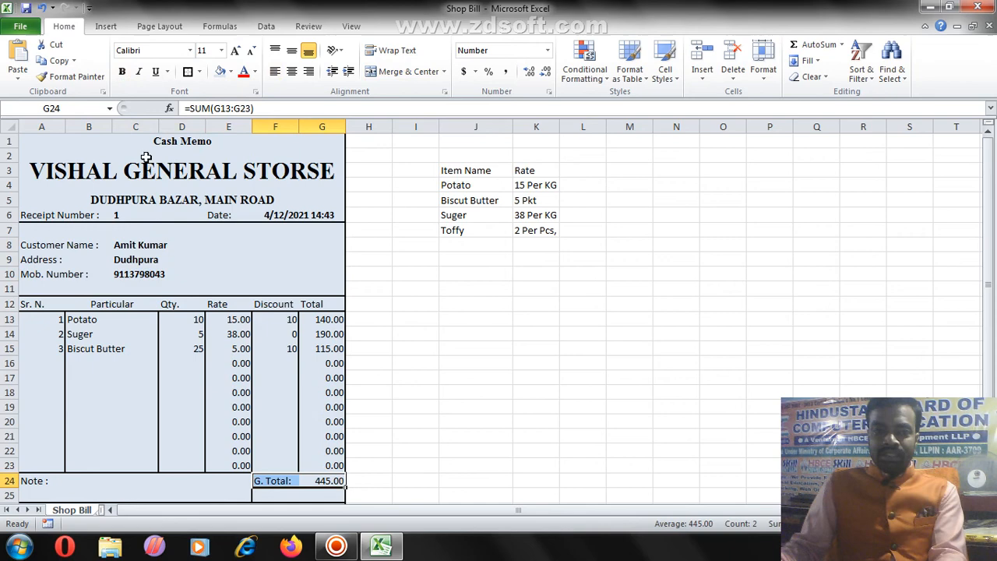
pyautogui.click(122, 72)
pyautogui.click(287, 499)
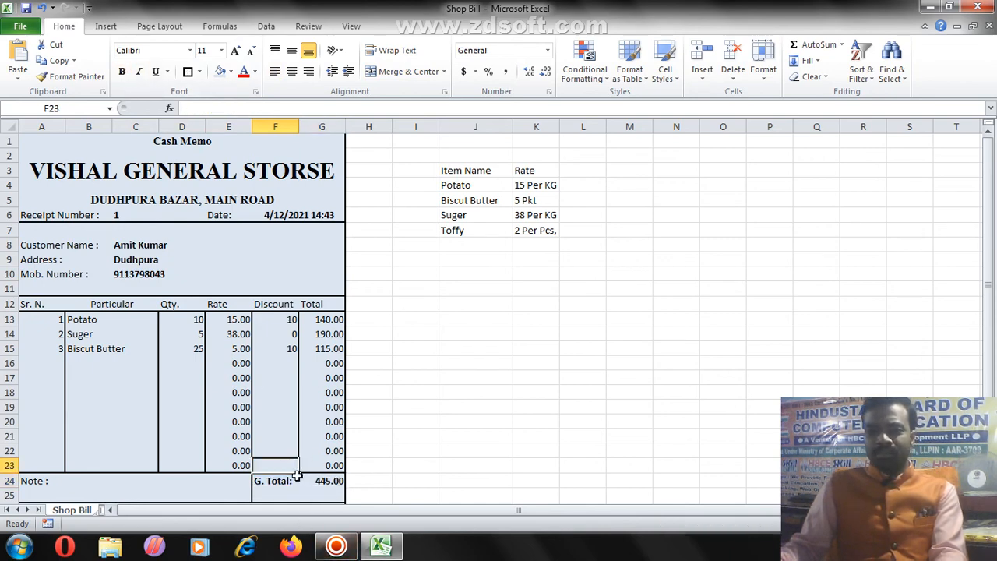
# Step: Colour the G. Total label and 445.00 amount red
pyautogui.click(285, 481)
pyautogui.moveTo(300, 487); pyautogui.dragTo(327, 483)
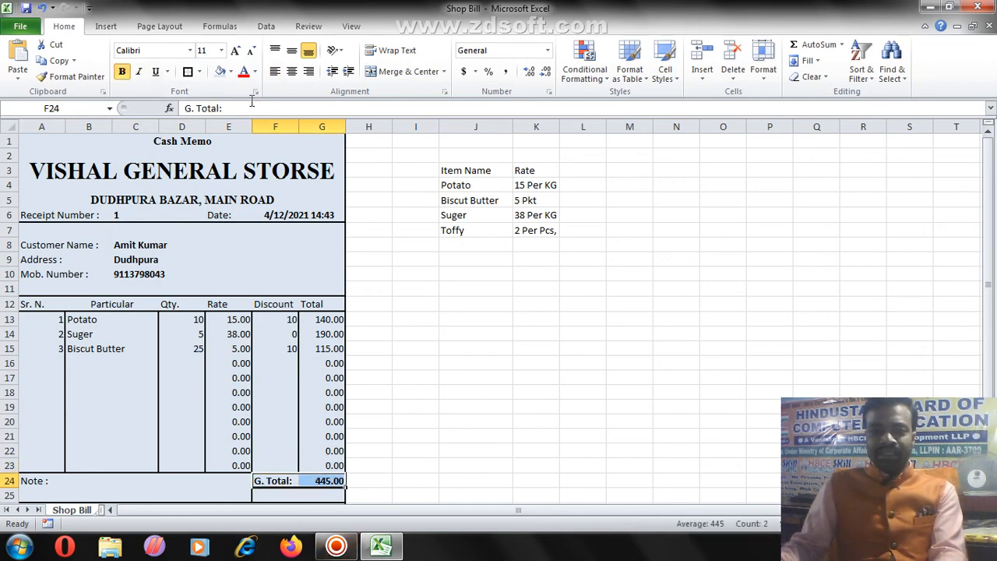
pyautogui.click(244, 72)
pyautogui.click(290, 379)
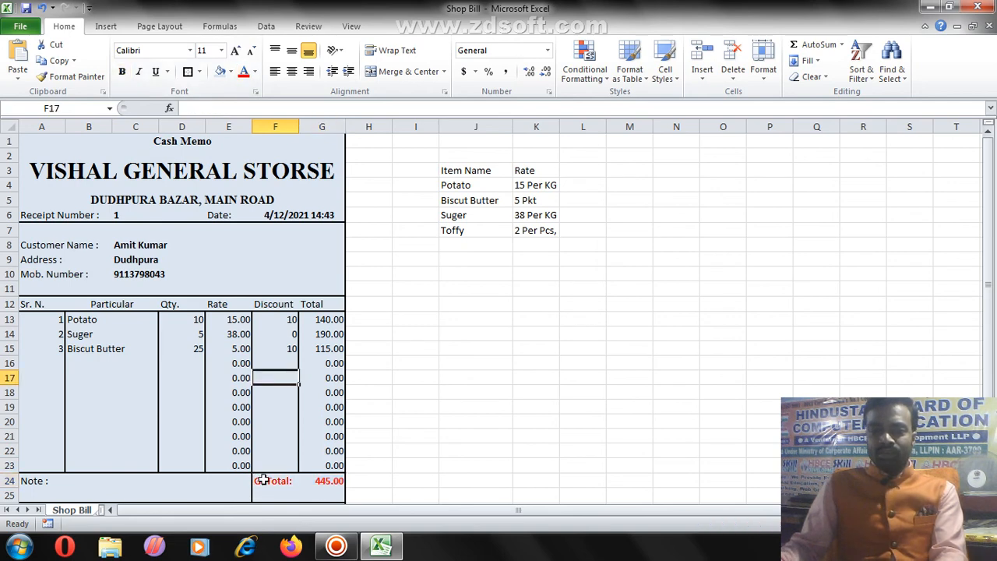
pyautogui.moveTo(263, 482); pyautogui.dragTo(322, 491)
pyautogui.click(278, 448)
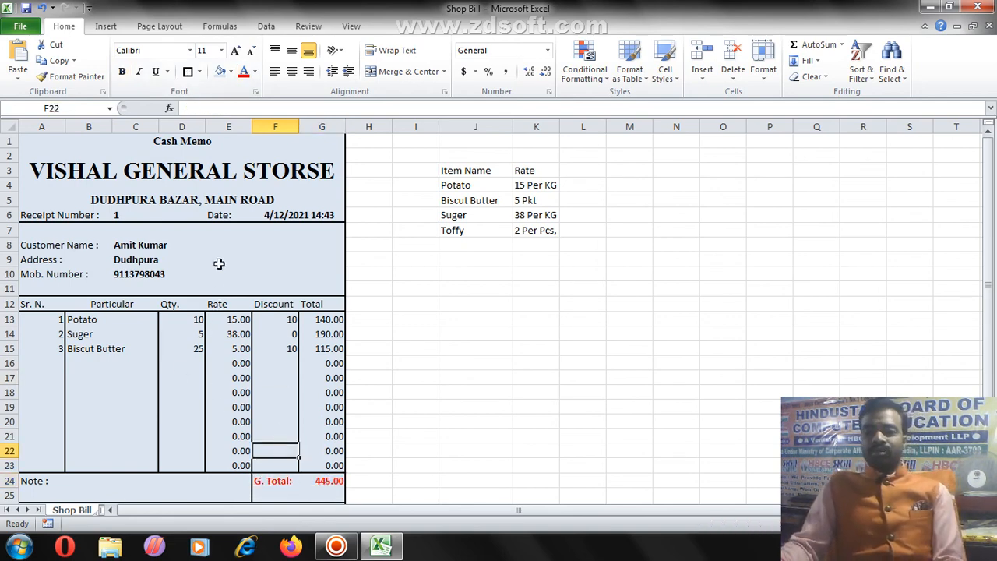
pyautogui.scroll(-3, 257, 272)
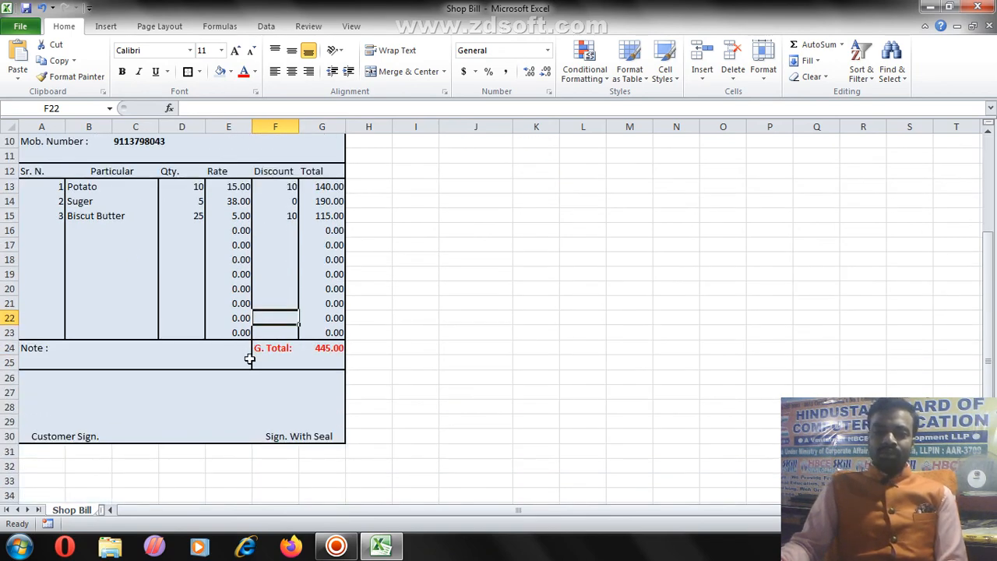
pyautogui.scroll(3, 250, 357)
pyautogui.scroll(-2, 247, 363)
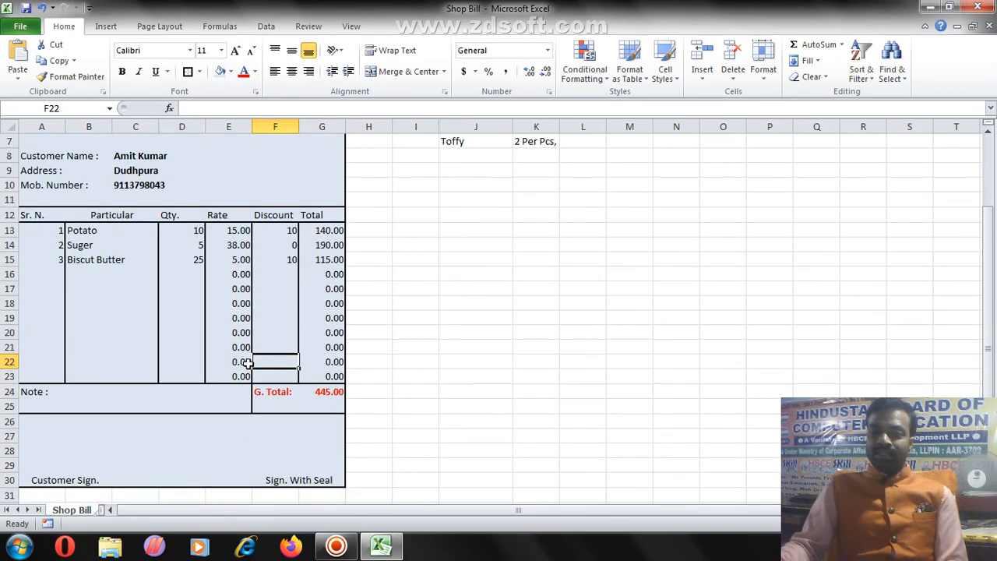
pyautogui.scroll(2, 247, 363)
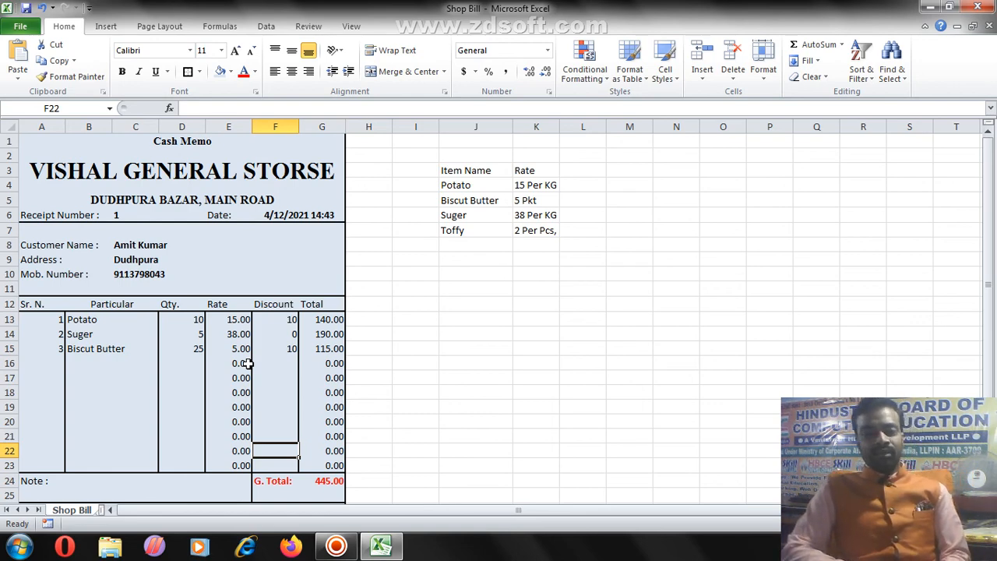
pyautogui.scroll(-1, 247, 374)
pyautogui.scroll(1, 256, 405)
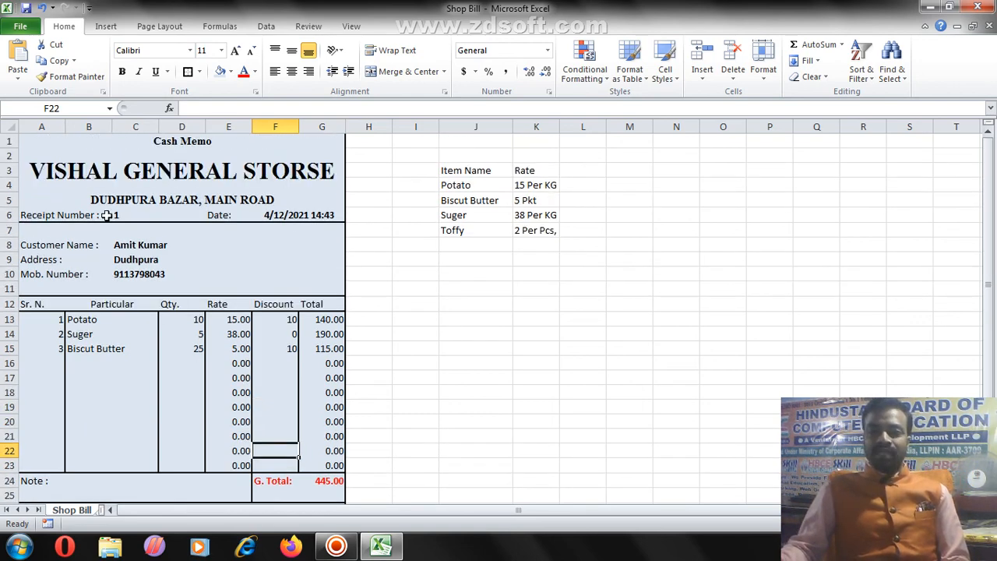
pyautogui.moveTo(91, 163); pyautogui.dragTo(199, 383)
pyautogui.click(202, 389)
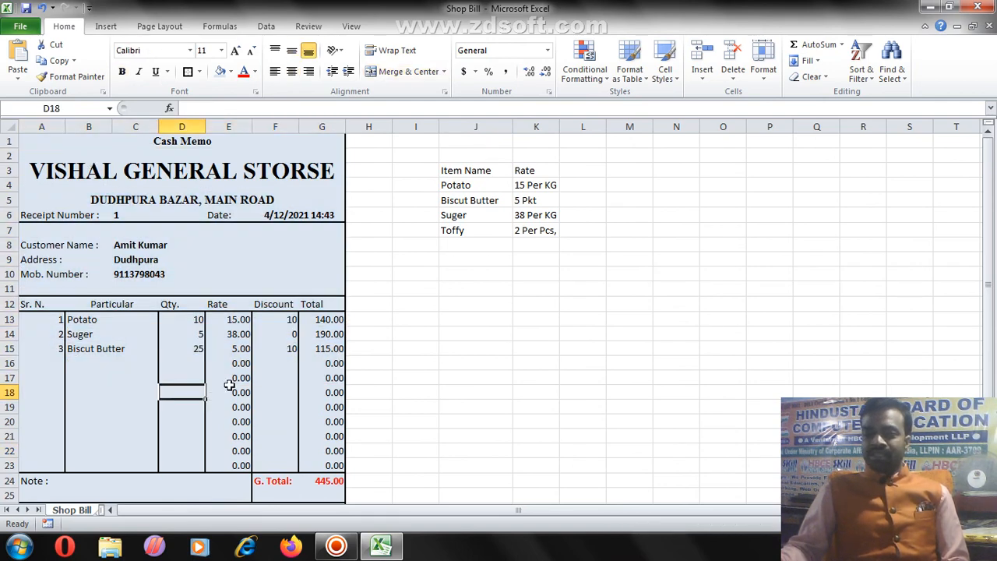
pyautogui.scroll(-2, 243, 377)
pyautogui.scroll(2, 240, 376)
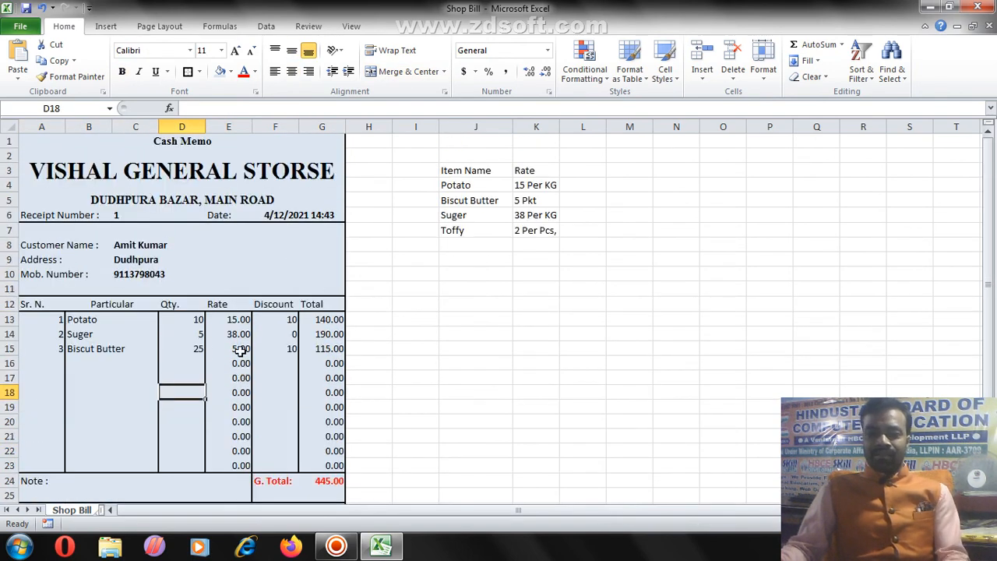
pyautogui.click(194, 247)
pyautogui.click(178, 265)
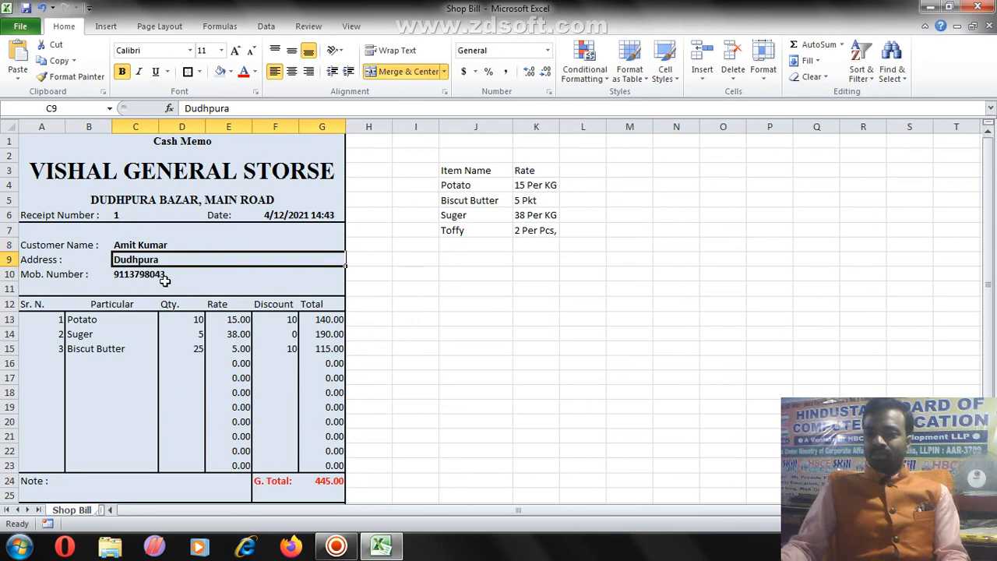
pyautogui.click(165, 283)
pyautogui.click(67, 333)
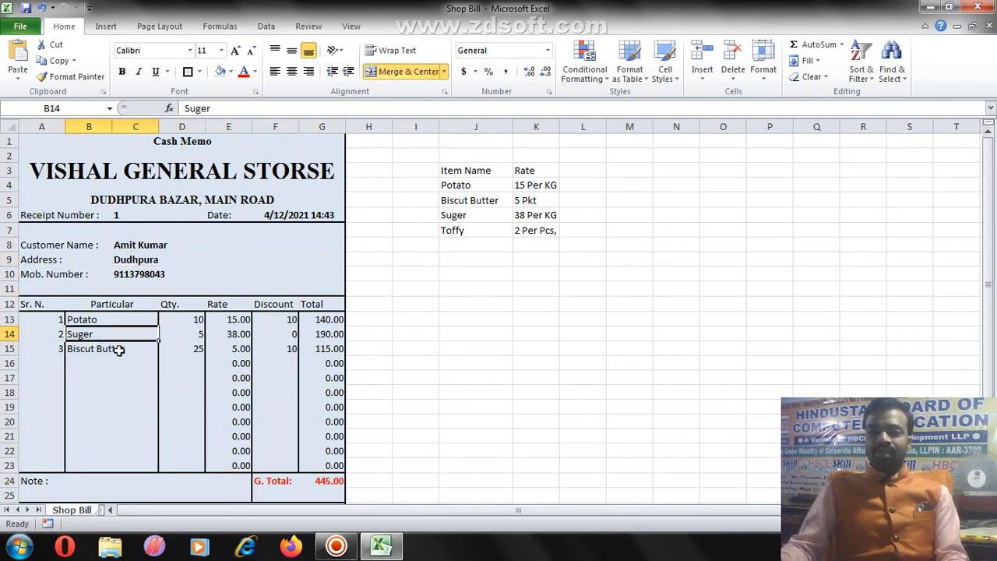
pyautogui.click(209, 365)
pyautogui.click(269, 393)
pyautogui.scroll(-1, 335, 452)
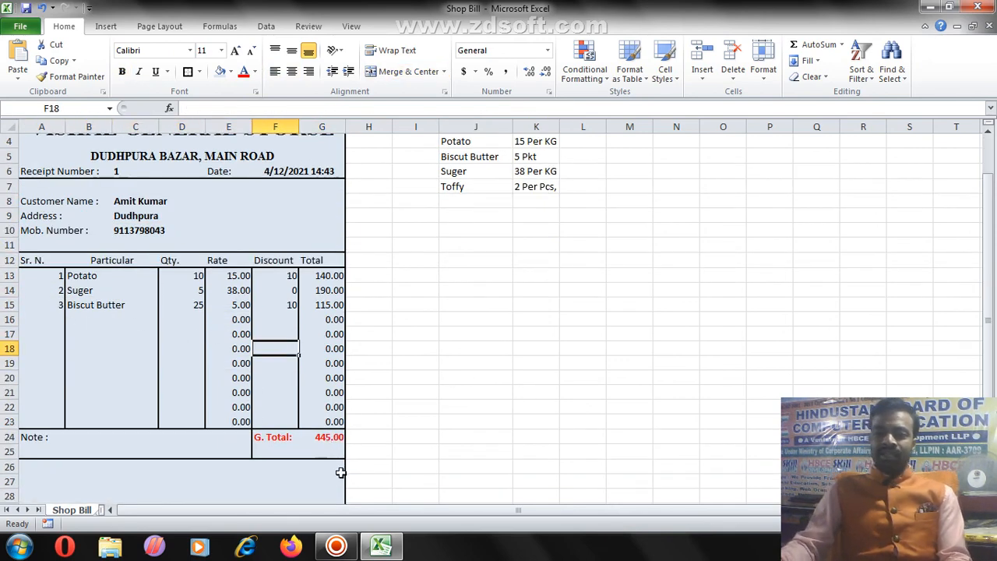
pyautogui.click(322, 434)
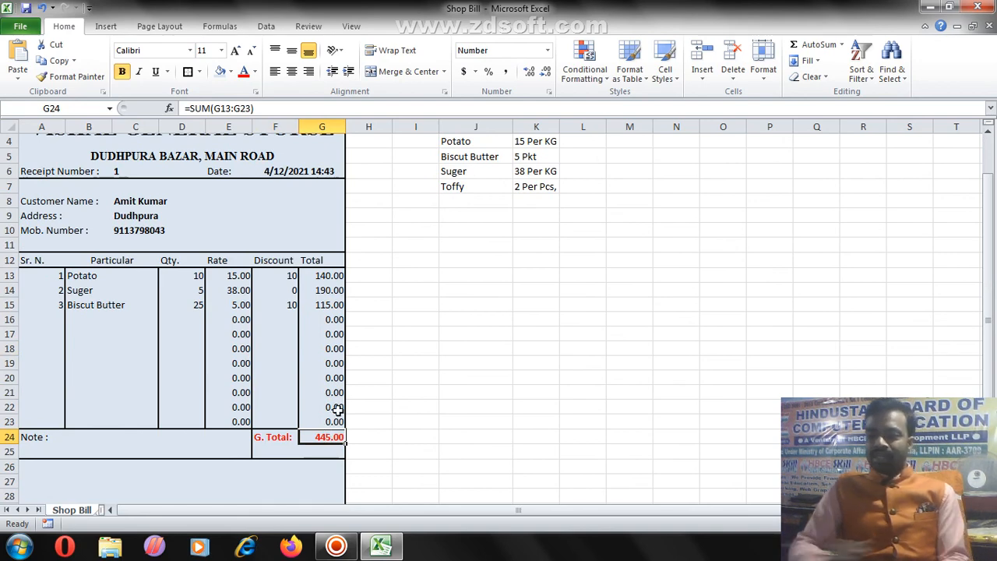